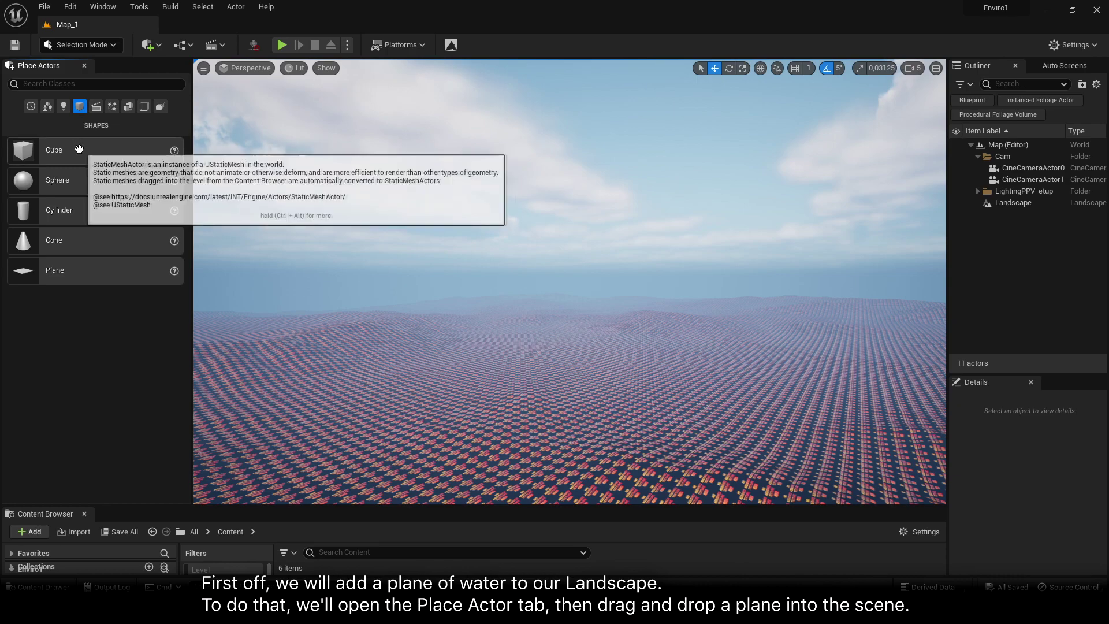
# Place a Plane shape on the landscape and set its uniform scale to 1000
pyautogui.moveTo(576, 389); pyautogui.dragTo(575, 436, button='right')
pyautogui.press('s')
pyautogui.moveTo(56, 274); pyautogui.dragTo(473, 223)
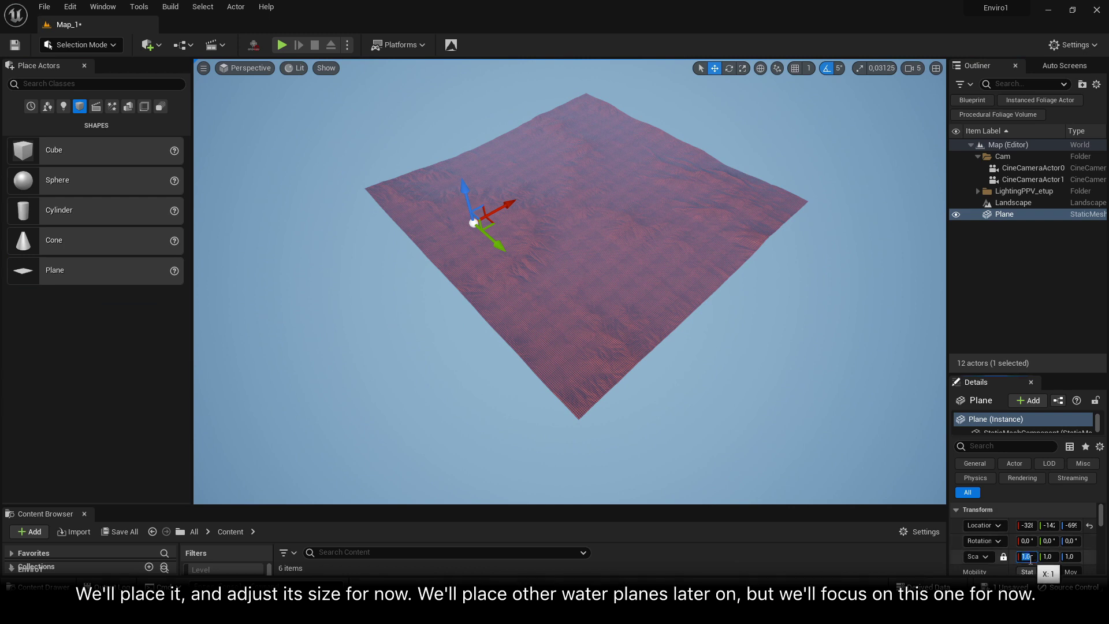
pyautogui.press('Return')
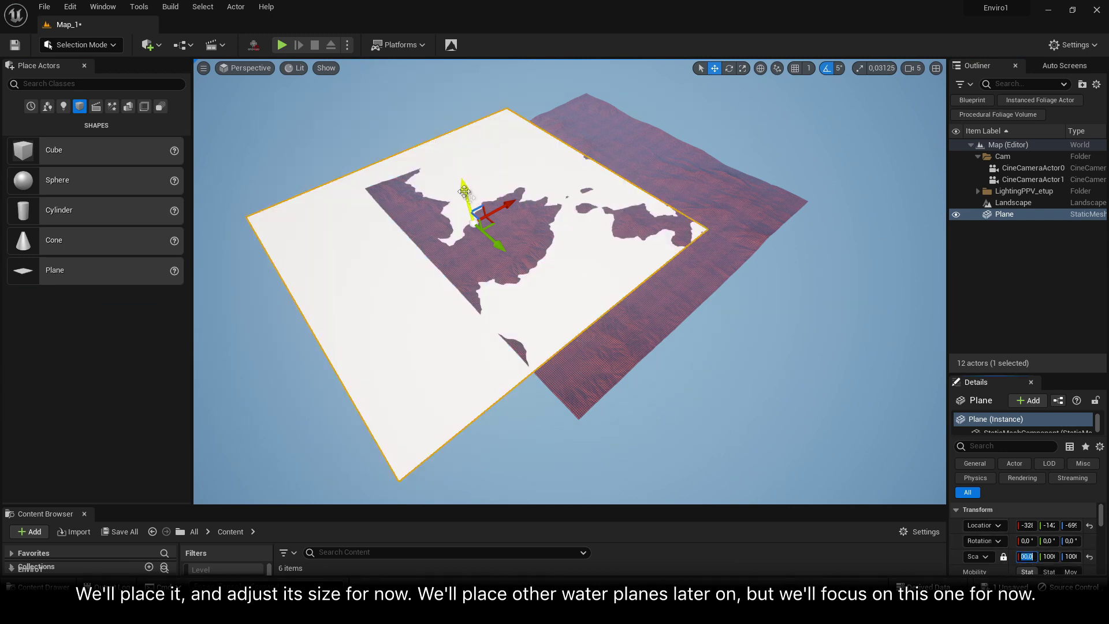
# Move the plane horizontally across the landscape so it covers the terrain's low areas
pyautogui.press('w')
pyautogui.moveTo(575, 258); pyautogui.dragTo(546, 255, button='right')
pyautogui.moveTo(547, 257); pyautogui.dragTo(705, 218)
pyautogui.press('a')
pyautogui.moveTo(765, 406); pyautogui.dragTo(798, 387, button='right')
pyautogui.moveTo(526, 251); pyautogui.dragTo(658, 293)
pyautogui.moveTo(858, 98); pyautogui.dragTo(864, 108, button='right')
# Set the plane's uniform scale to 500
pyautogui.press('r')
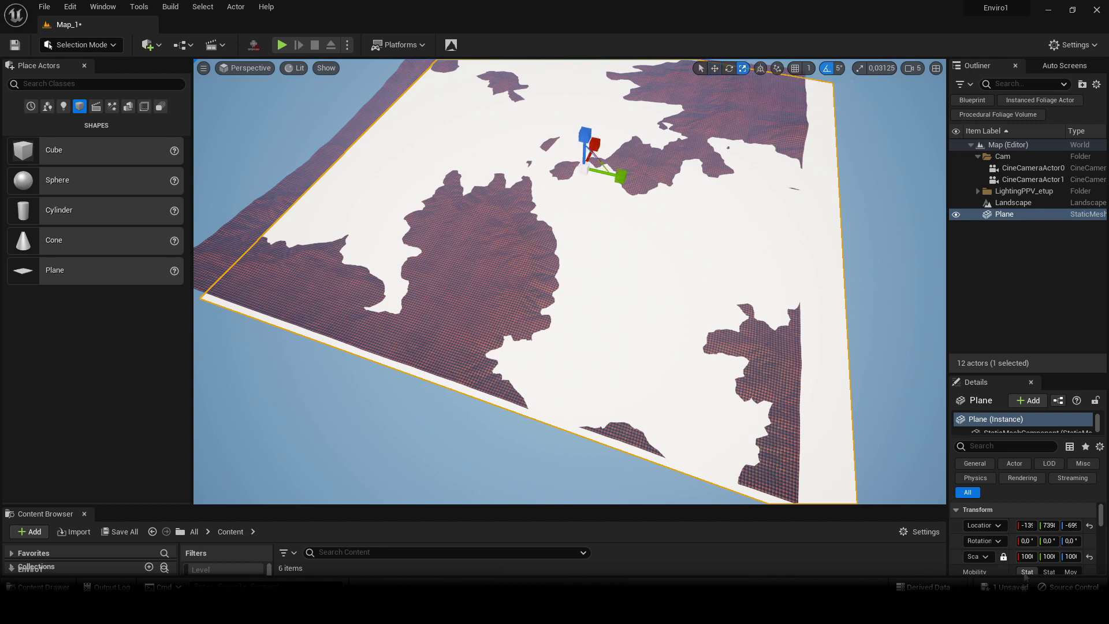
pyautogui.click(1028, 555)
pyautogui.write('500')
pyautogui.press('Return')
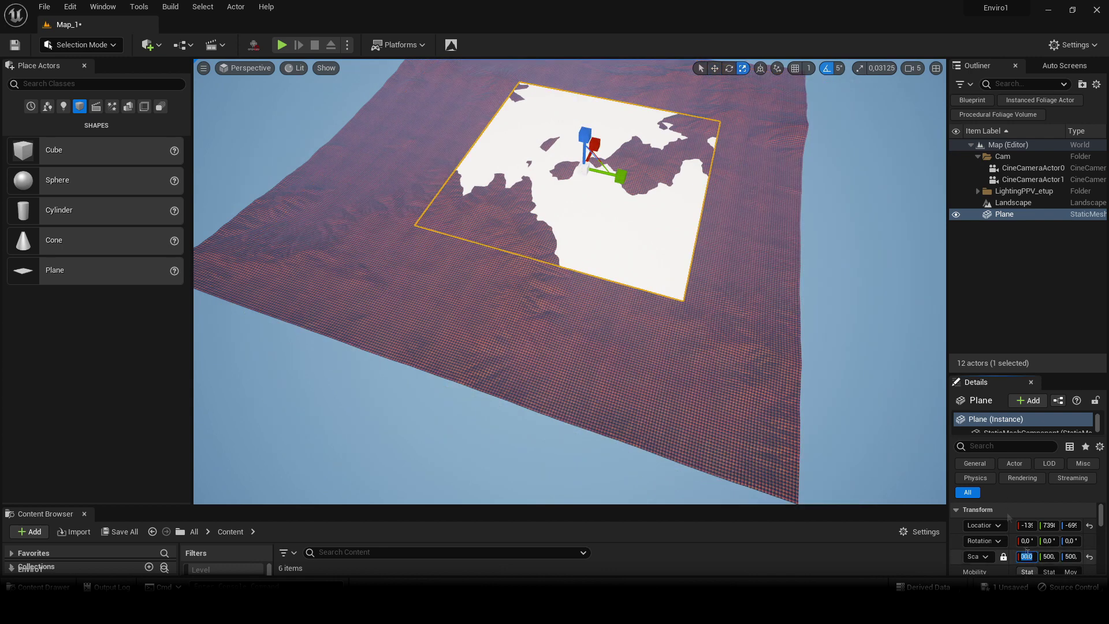
# Reposition and lower the plane so it fills only the basin near the landscape's corner
pyautogui.click(715, 69)
pyautogui.moveTo(595, 146); pyautogui.dragTo(568, 200)
pyautogui.moveTo(596, 238); pyautogui.dragTo(628, 215)
pyautogui.moveTo(665, 257)
pyautogui.mouseDown()
pyautogui.moveTo(642, 255)
pyautogui.moveTo(678, 254)
pyautogui.mouseUp()
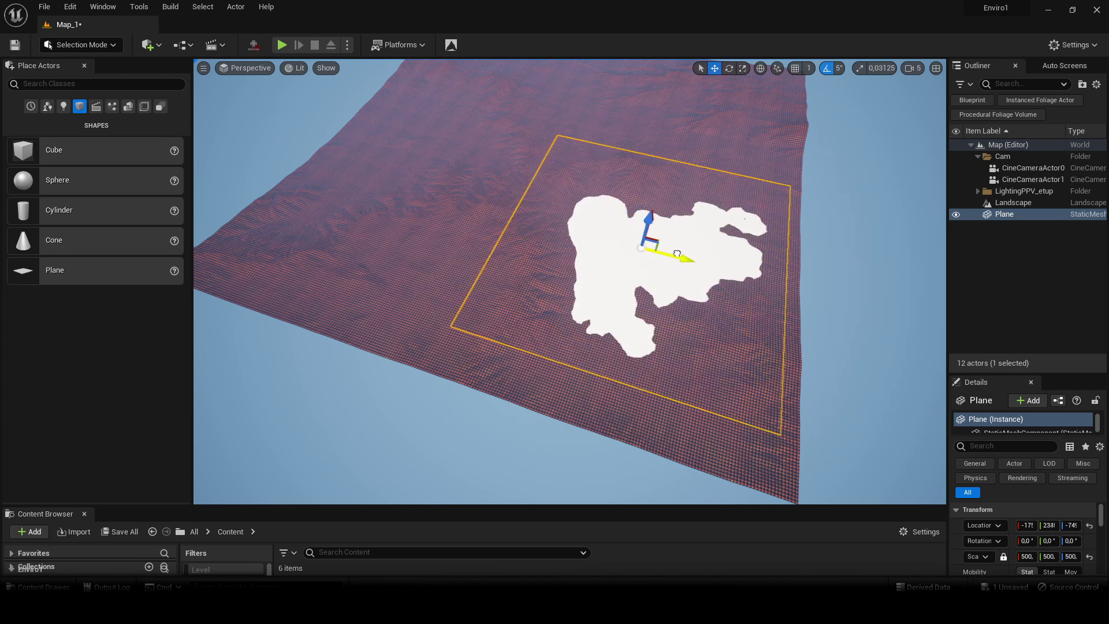
# Deselect the plane and save Map_1
pyautogui.moveTo(835, 349)
pyautogui.mouseDown(button='right')
pyautogui.moveTo(907, 312)
pyautogui.moveTo(942, 336)
pyautogui.moveTo(861, 341)
pyautogui.moveTo(884, 399)
pyautogui.moveTo(919, 410)
pyautogui.moveTo(942, 364)
pyautogui.moveTo(852, 356)
pyautogui.mouseUp(button='right')
pyautogui.click(834, 348)
pyautogui.click(118, 531)
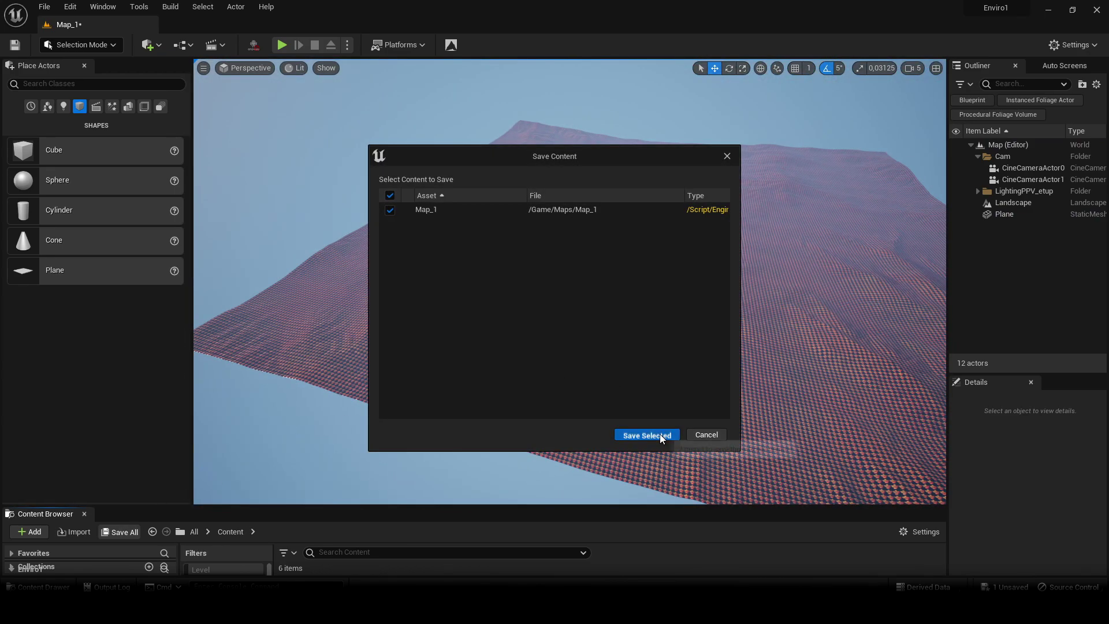
pyautogui.click(660, 437)
# Select the water plane, search the project content for "lake" and select the MI_Water_Lake material
pyautogui.click(518, 319)
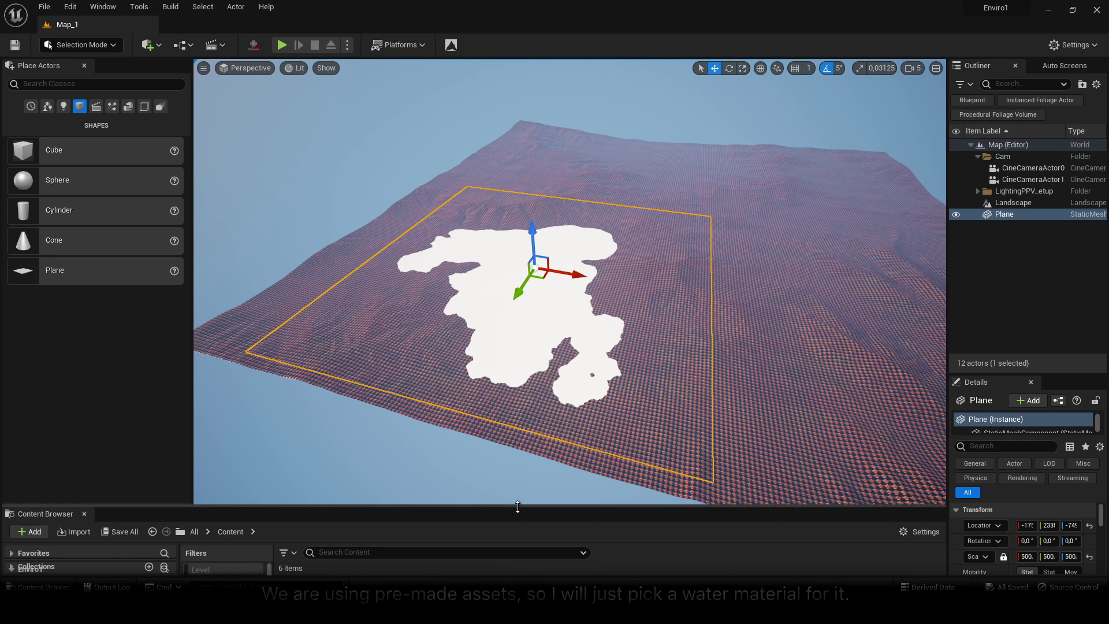
pyautogui.moveTo(518, 508); pyautogui.dragTo(557, 373)
pyautogui.click(511, 420)
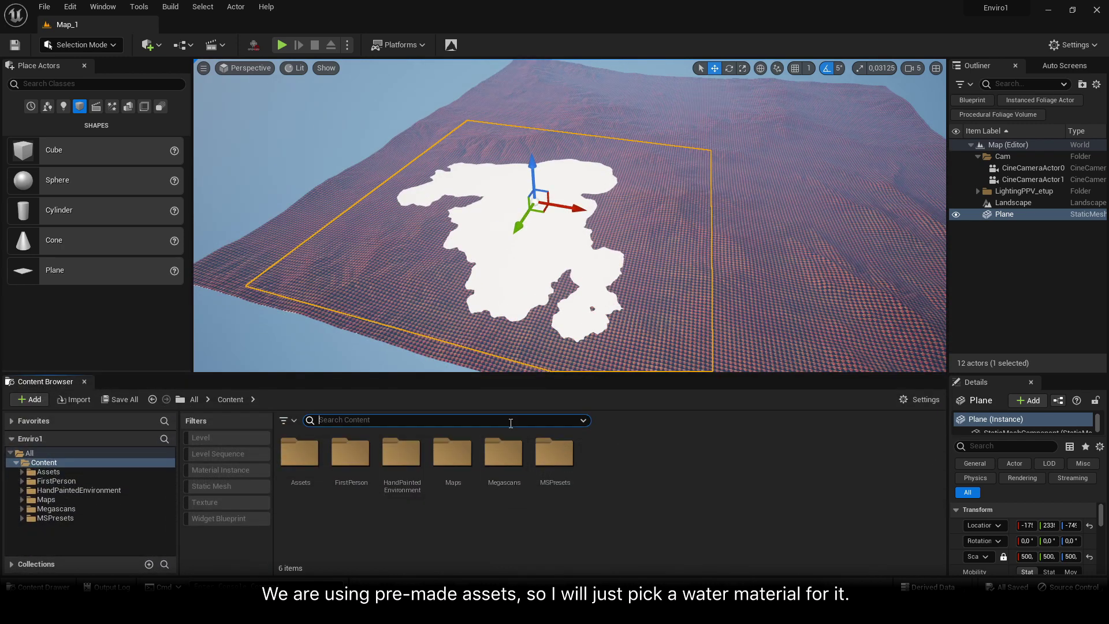
pyautogui.write('lake')
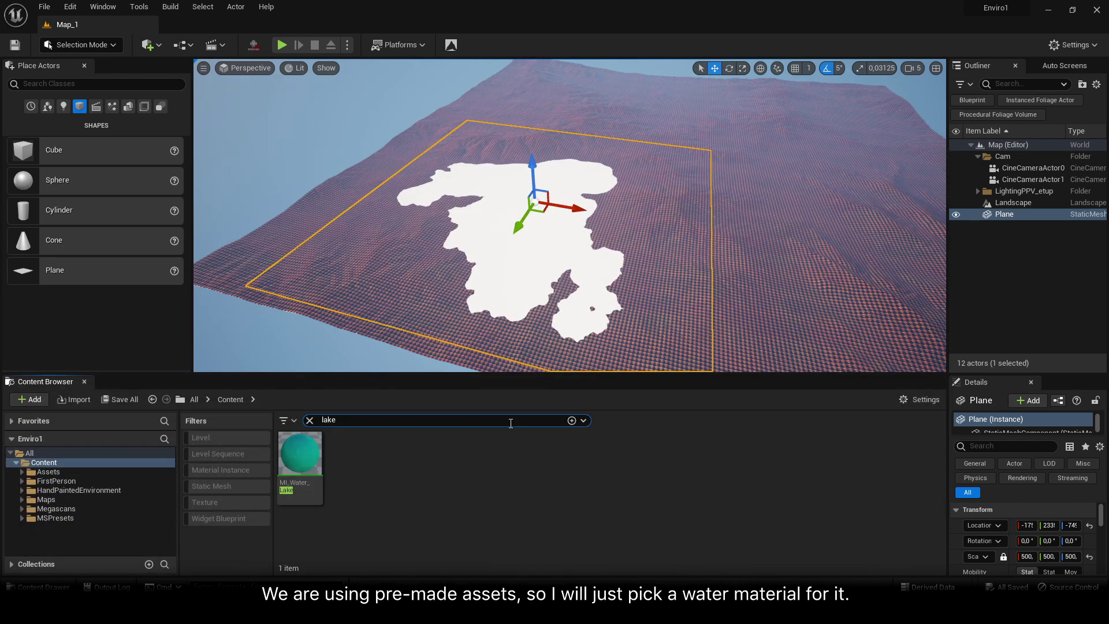
pyautogui.click(302, 494)
# Assign the selected lake material to the plane's Element 0 material slot and save Map_1
pyautogui.scroll(-5, 982, 545)
pyautogui.scroll(-2, 984, 545)
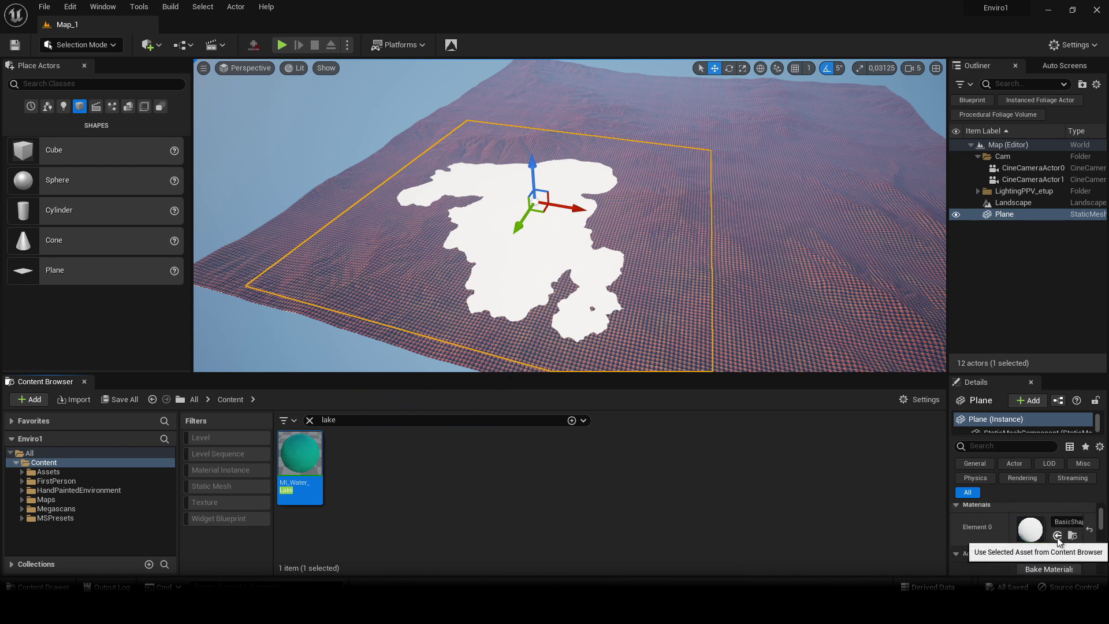
pyautogui.click(1058, 536)
pyautogui.click(120, 399)
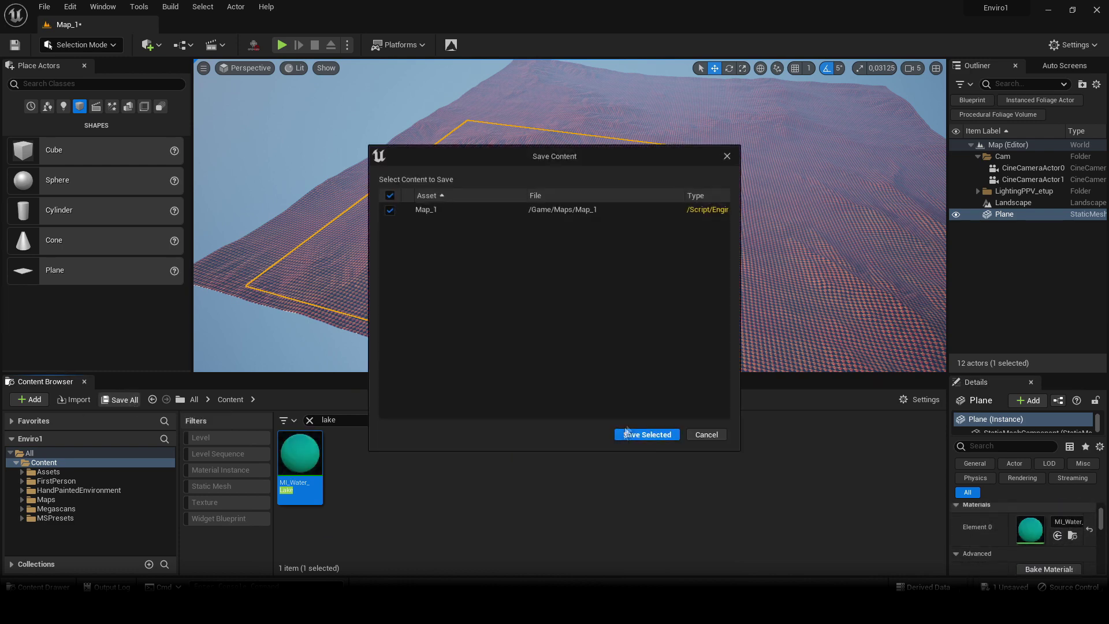
pyautogui.click(647, 435)
# Enlarge the viewport by shrinking the Content Browser and closing Place Actors, with the plane deselected
pyautogui.moveTo(351, 374); pyautogui.dragTo(352, 442)
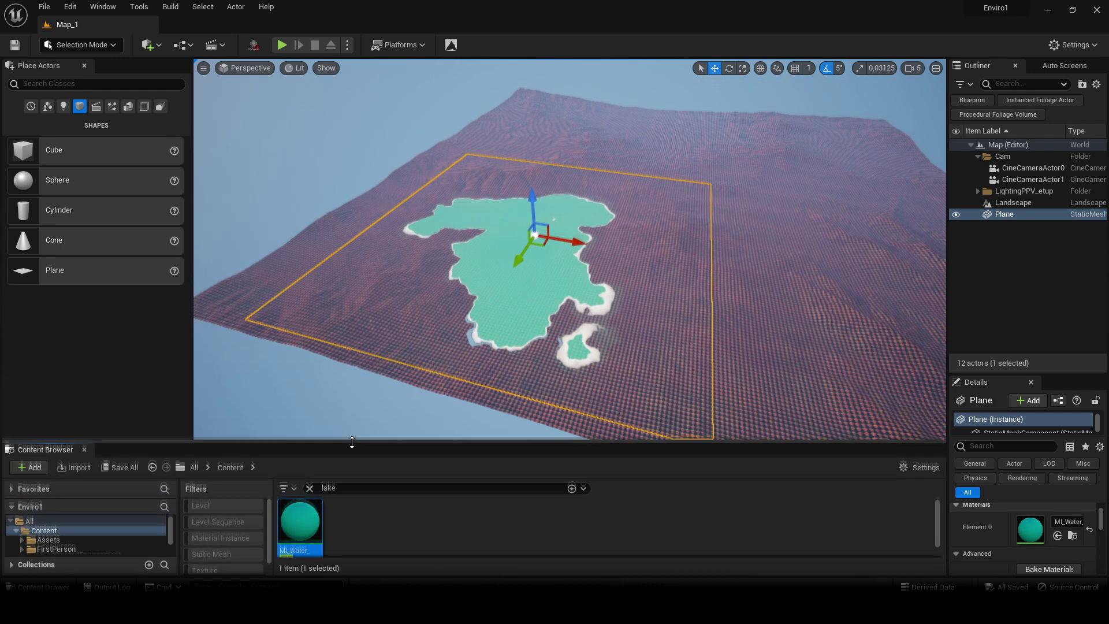
pyautogui.press('Escape')
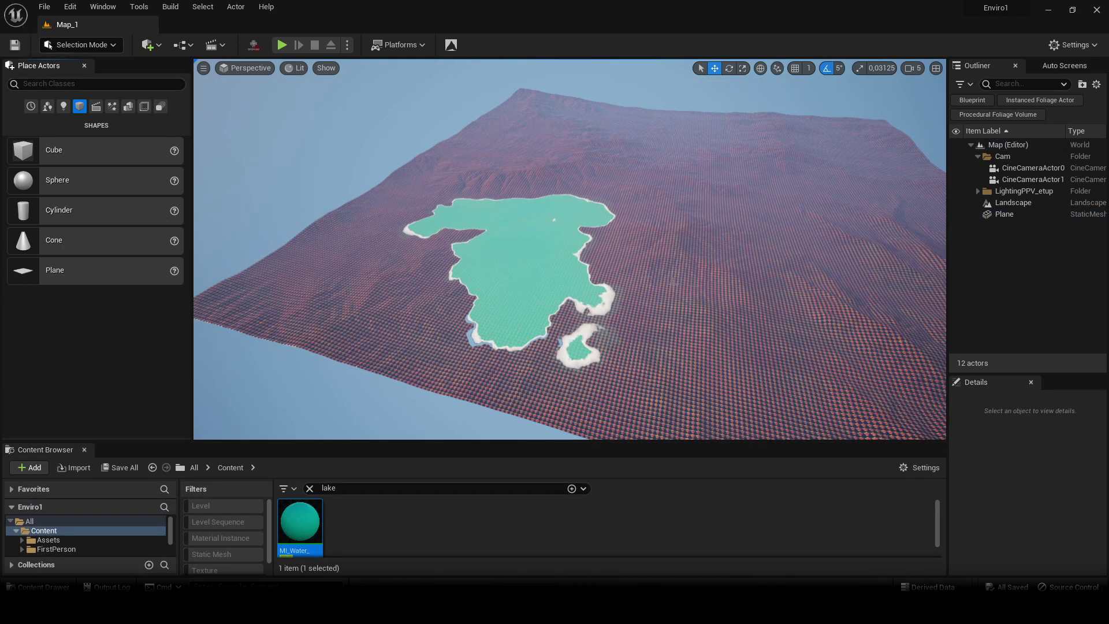
pyautogui.click(84, 66)
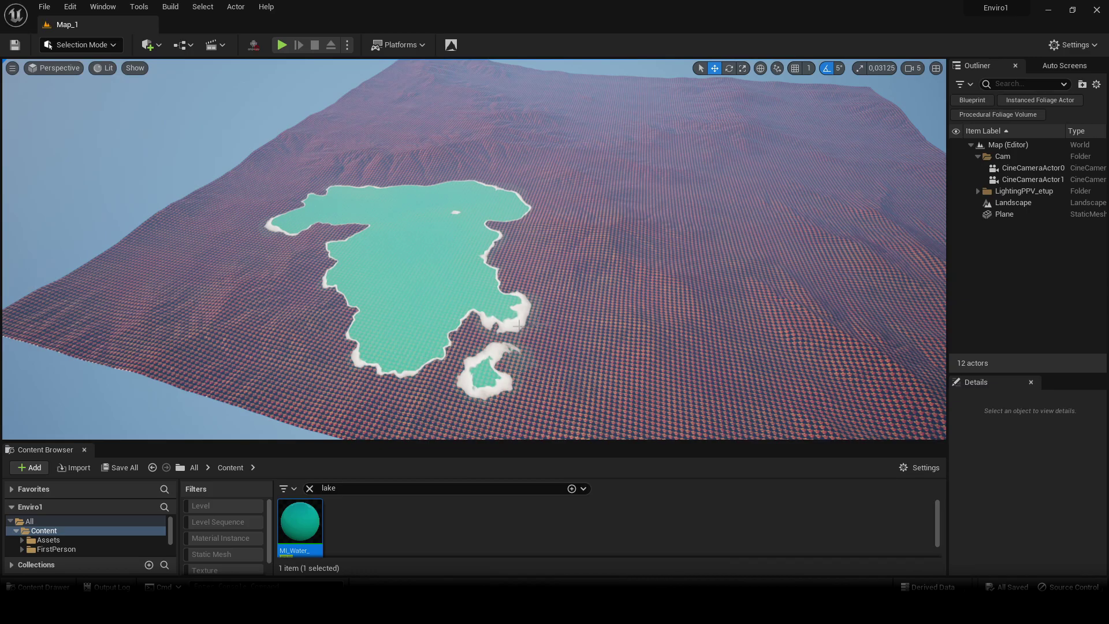
pyautogui.moveTo(519, 325); pyautogui.dragTo(534, 369, button='right')
pyautogui.press('w')
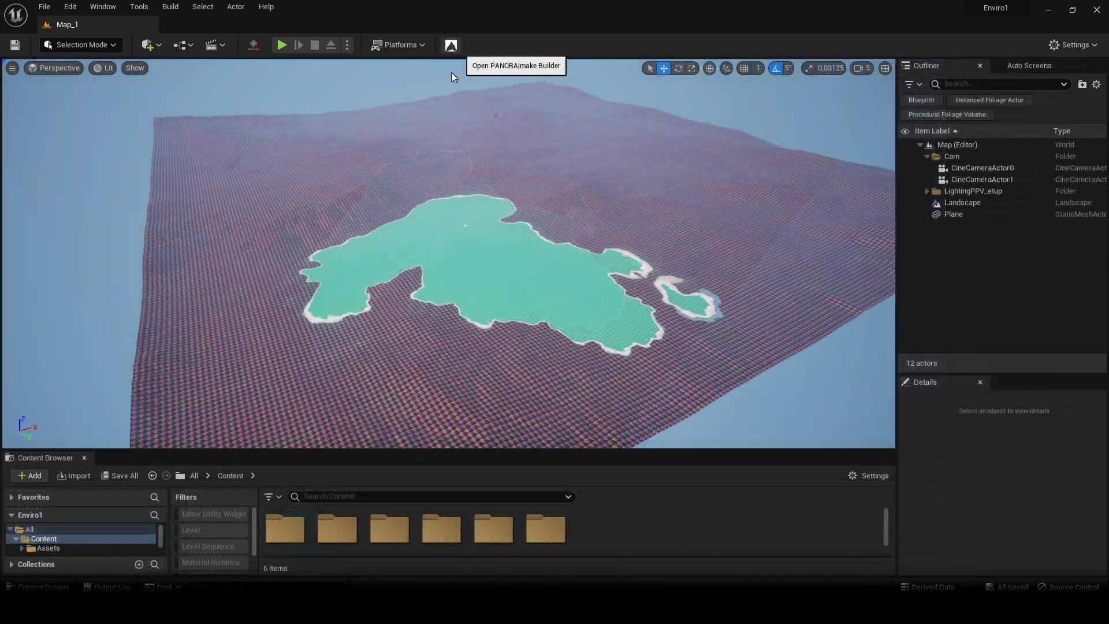
# Open the PANORA make Builder and choose Landscape as the instance to edit
pyautogui.click(451, 46)
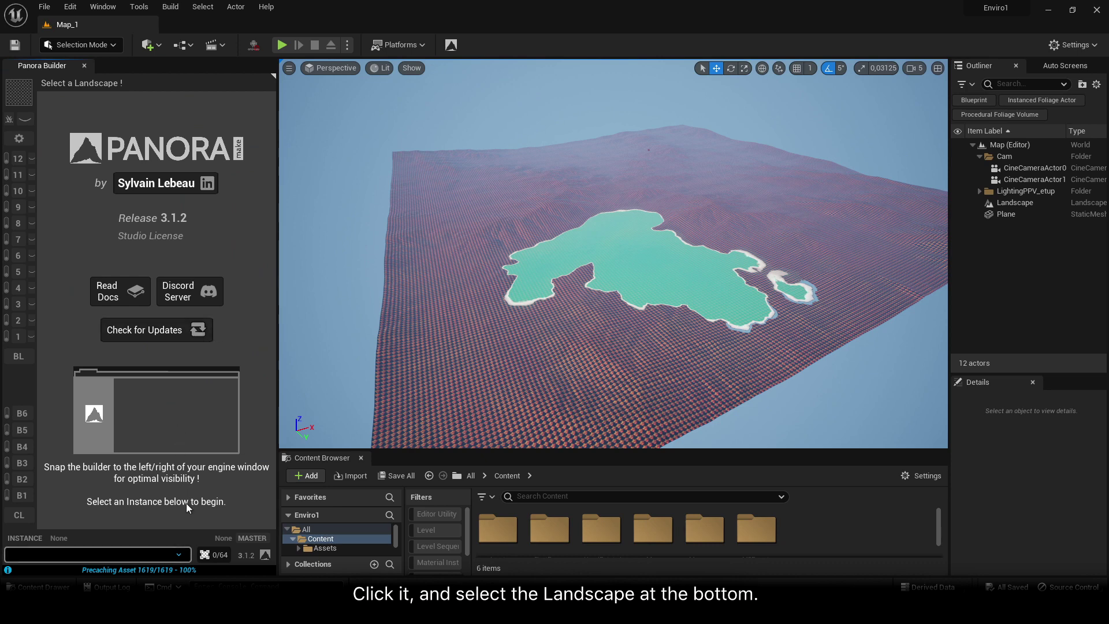
pyautogui.click(86, 555)
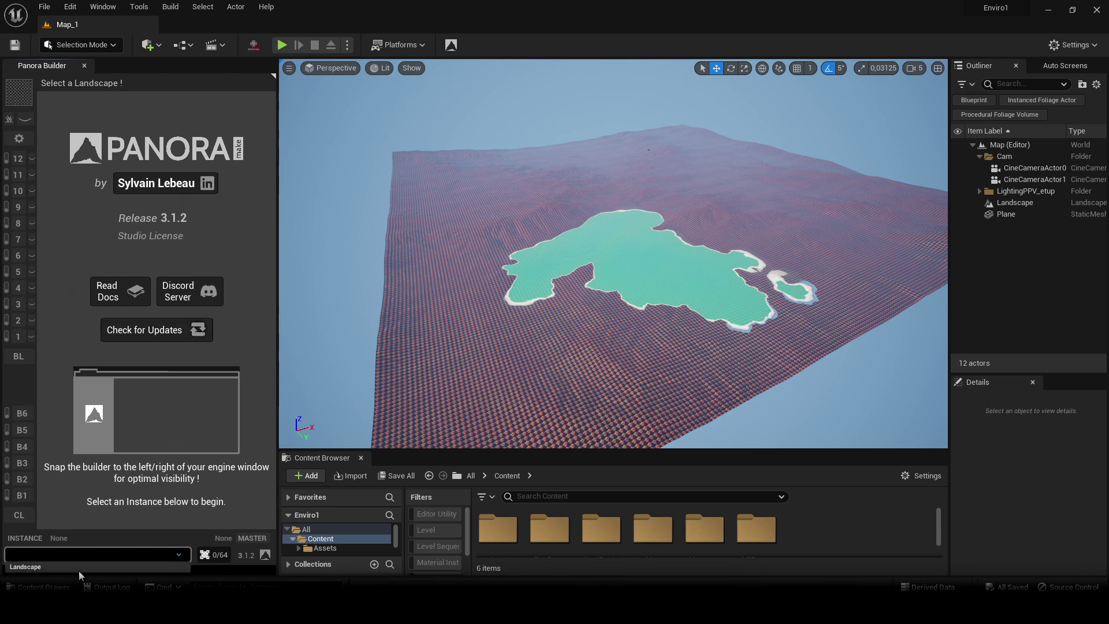
pyautogui.click(78, 570)
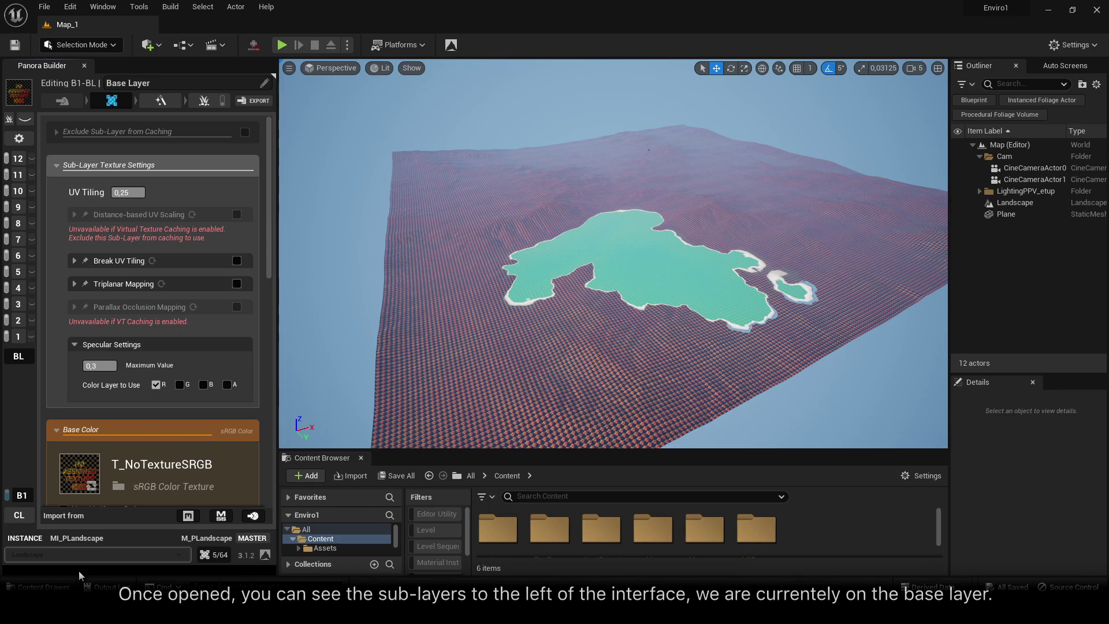
# Examine the base layer's texture settings and the placeholder texture on the terrain beside the lake
pyautogui.scroll(-6, 126, 346)
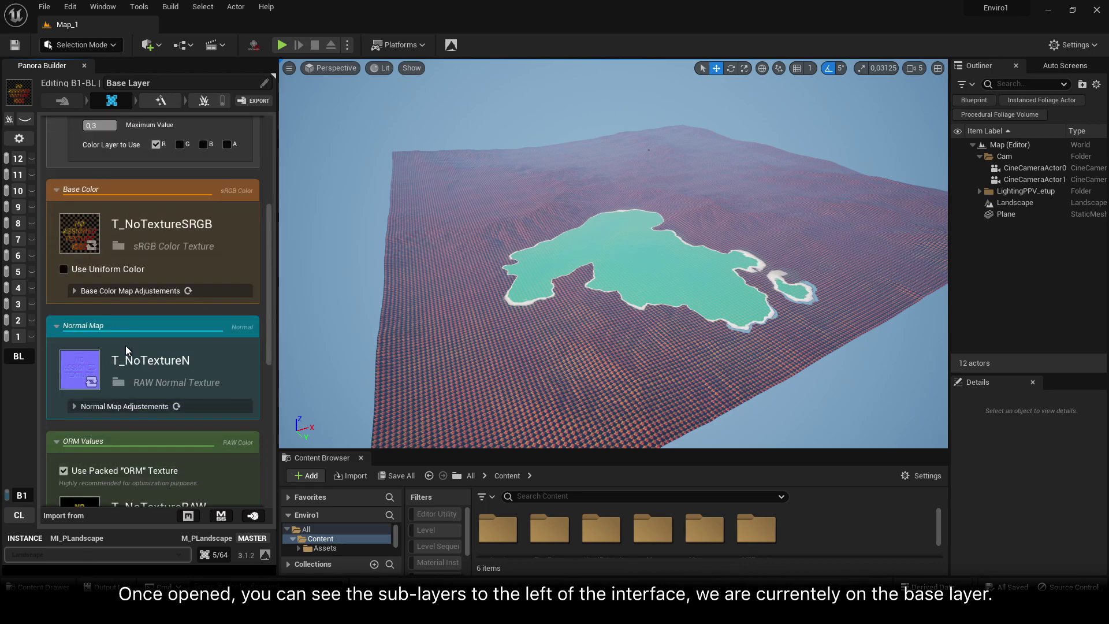
pyautogui.scroll(-3, 126, 345)
pyautogui.press('w')
pyautogui.moveTo(618, 339); pyautogui.dragTo(611, 364, button='right')
pyautogui.press('w')
pyautogui.press('s')
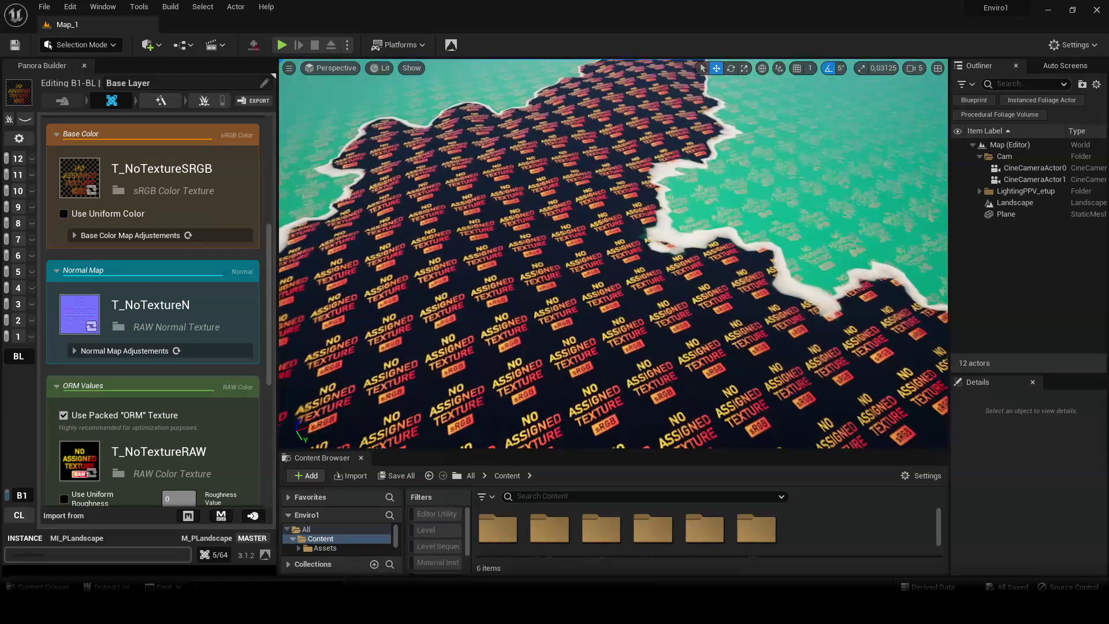
pyautogui.press('w')
pyautogui.moveTo(487, 338); pyautogui.dragTo(488, 357, button='right')
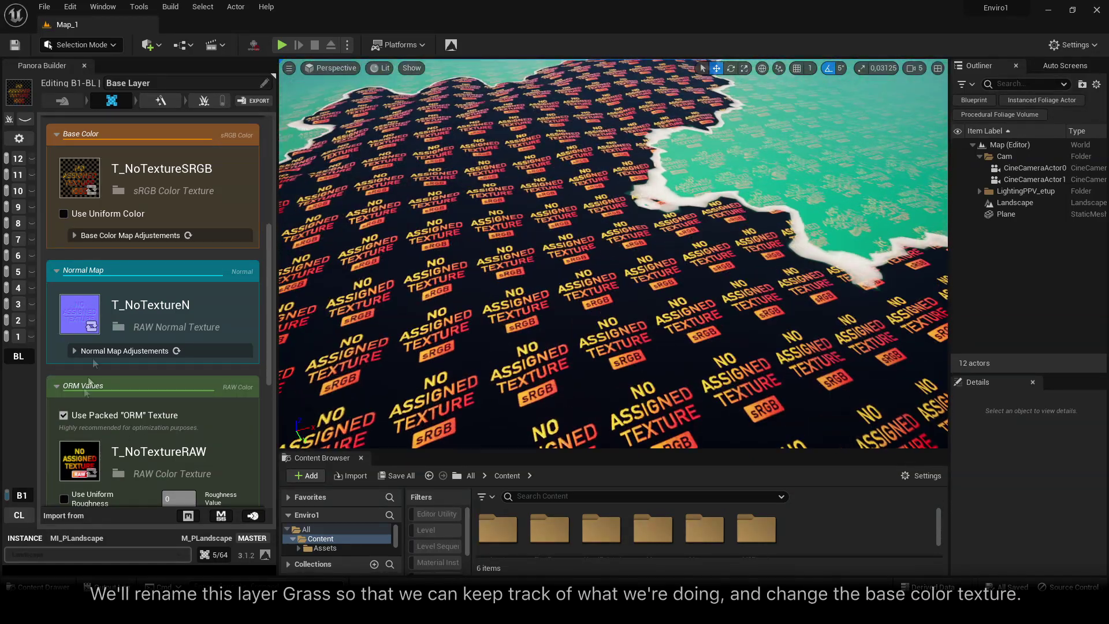
# Rename the base layer to Grass and set its base color texture to T_Grass_Ground_Green
pyautogui.write('Grass')
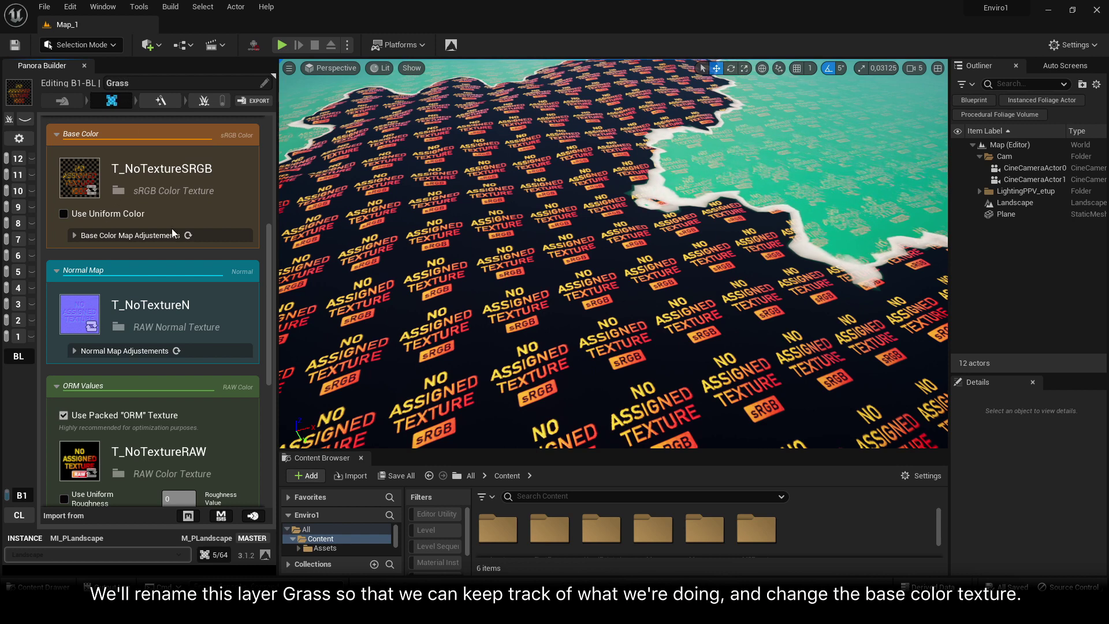
pyautogui.click(67, 173)
pyautogui.write('gras')
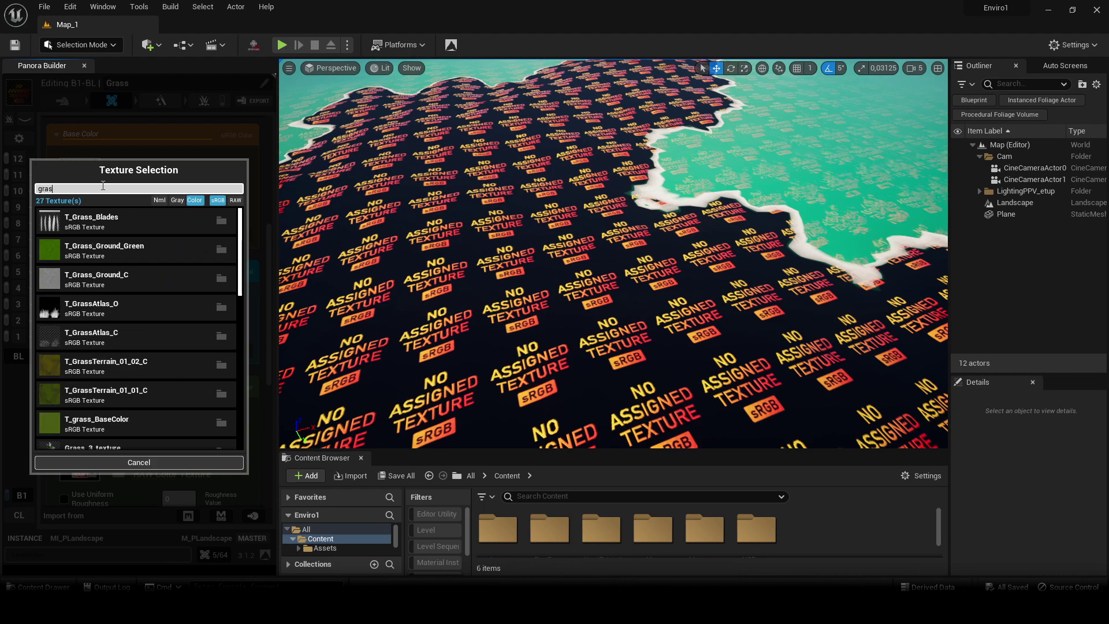
pyautogui.write('s')
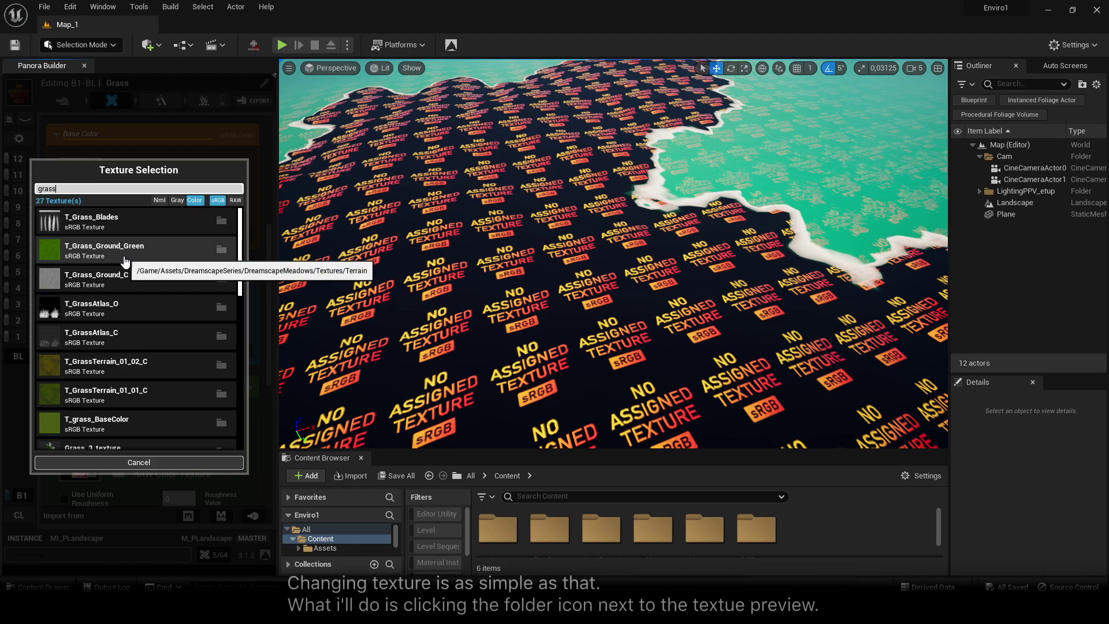
pyautogui.click(104, 254)
# Locate the base color texture's folder and assign T_Grass_Ground_N from it as the Grass layer's normal map
pyautogui.press('w')
pyautogui.moveTo(629, 317); pyautogui.dragTo(593, 347, button='right')
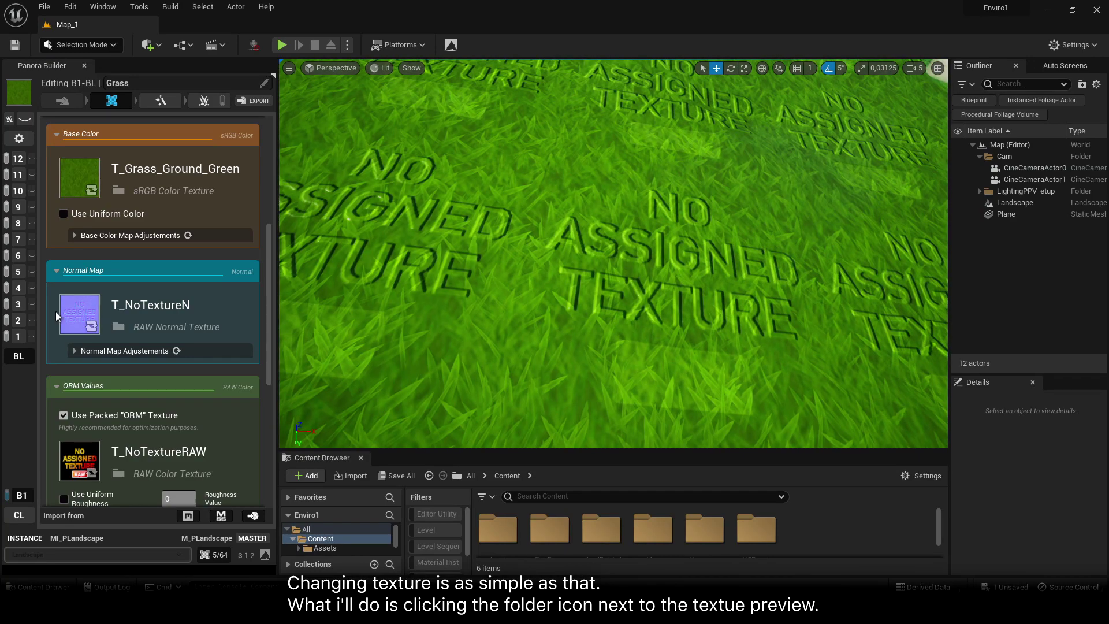
pyautogui.click(118, 190)
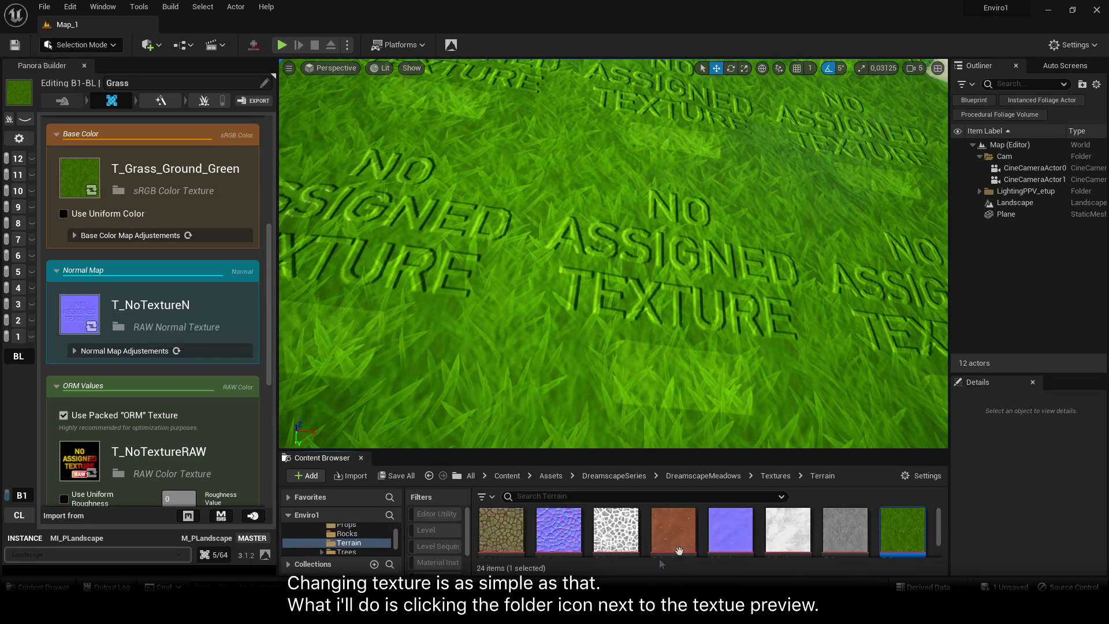
pyautogui.scroll(-3, 886, 546)
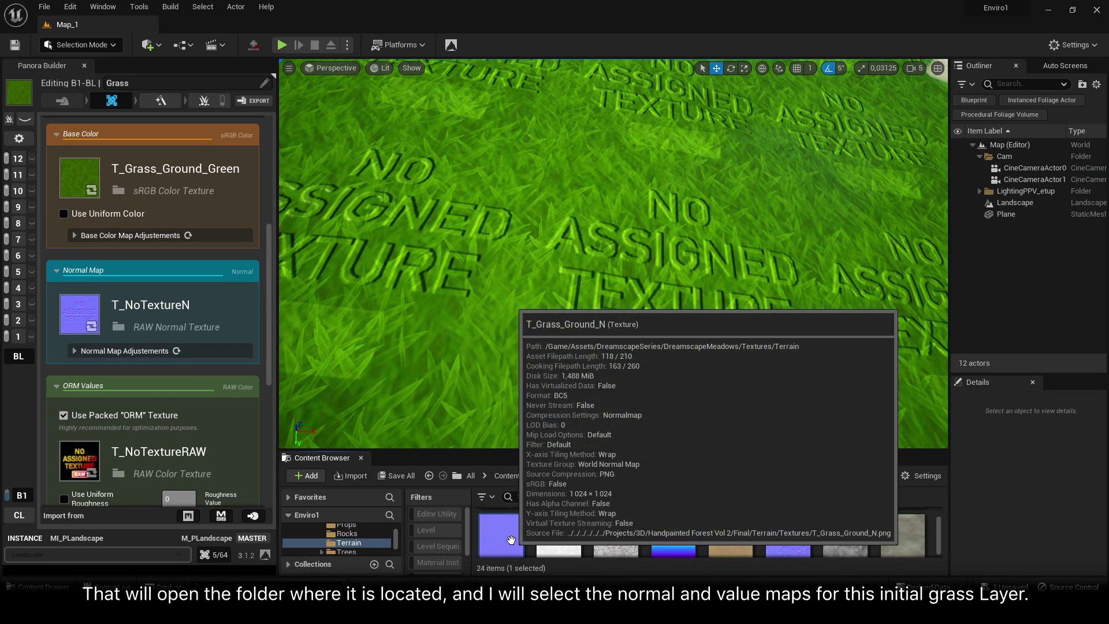
pyautogui.moveTo(511, 539); pyautogui.dragTo(90, 321)
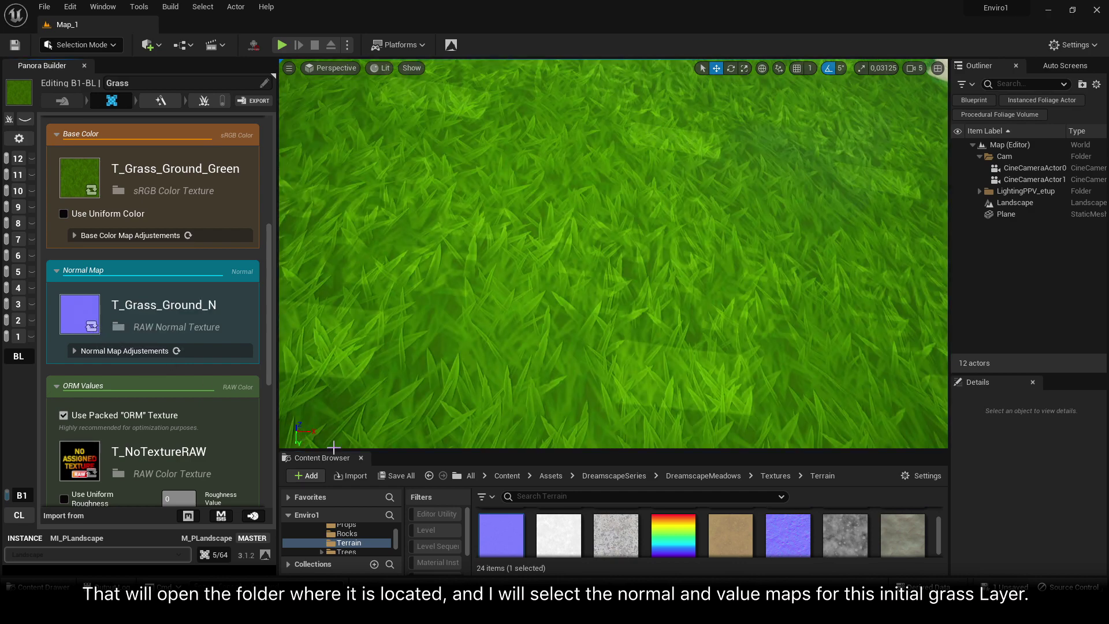
# Enlarge the Content Browser and select the T_Grass_Ground_R texture in the Terrain folder
pyautogui.moveTo(334, 447); pyautogui.dragTo(334, 392)
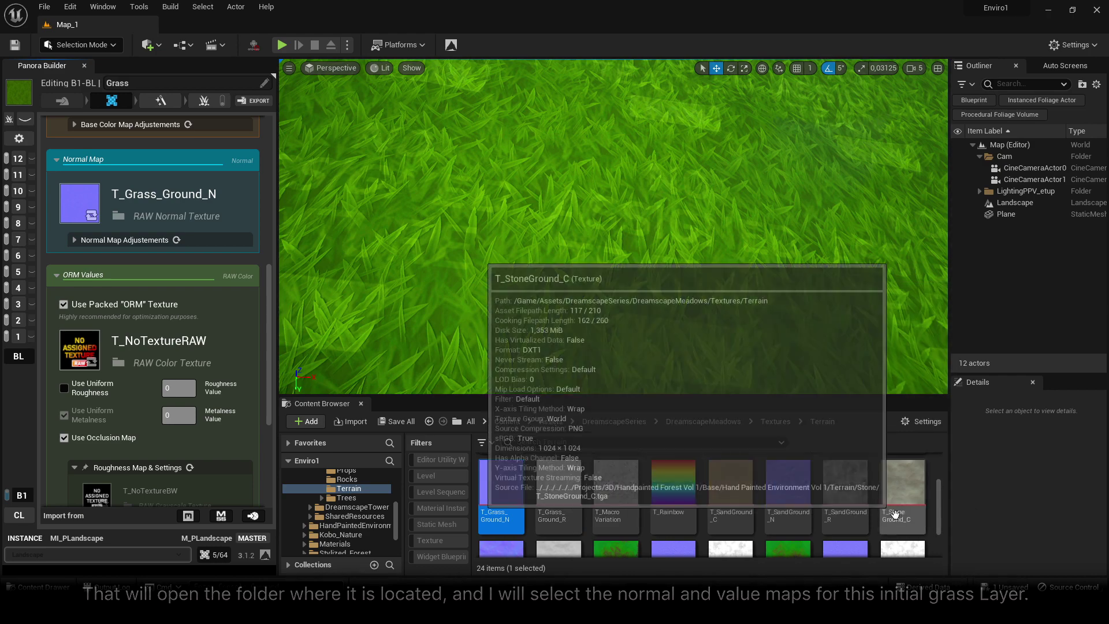
pyautogui.scroll(3, 895, 514)
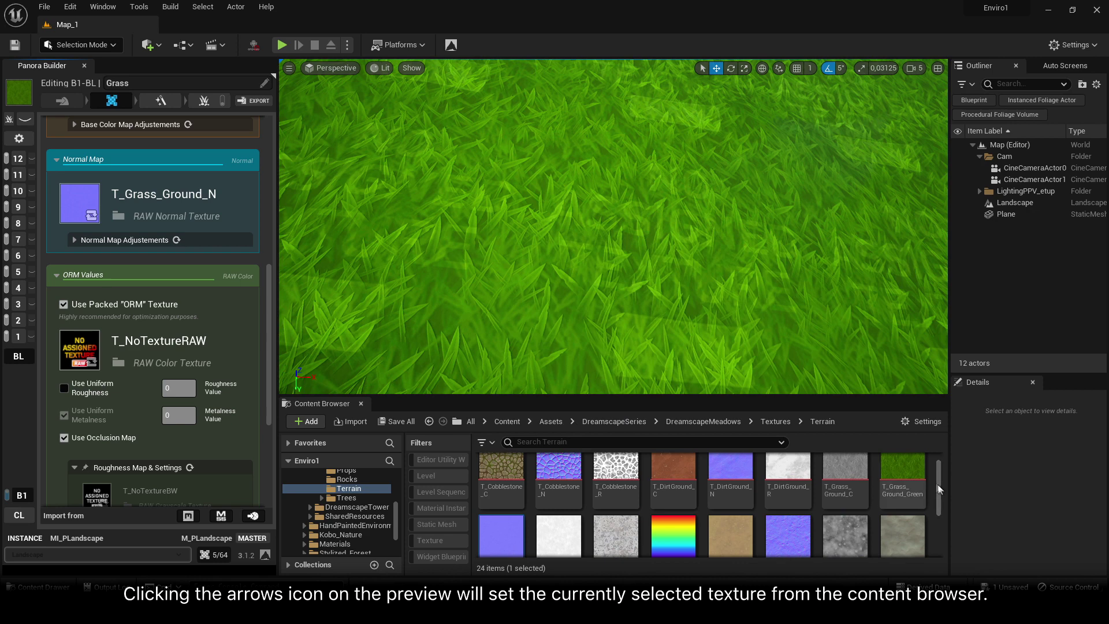
pyautogui.scroll(-3, 936, 484)
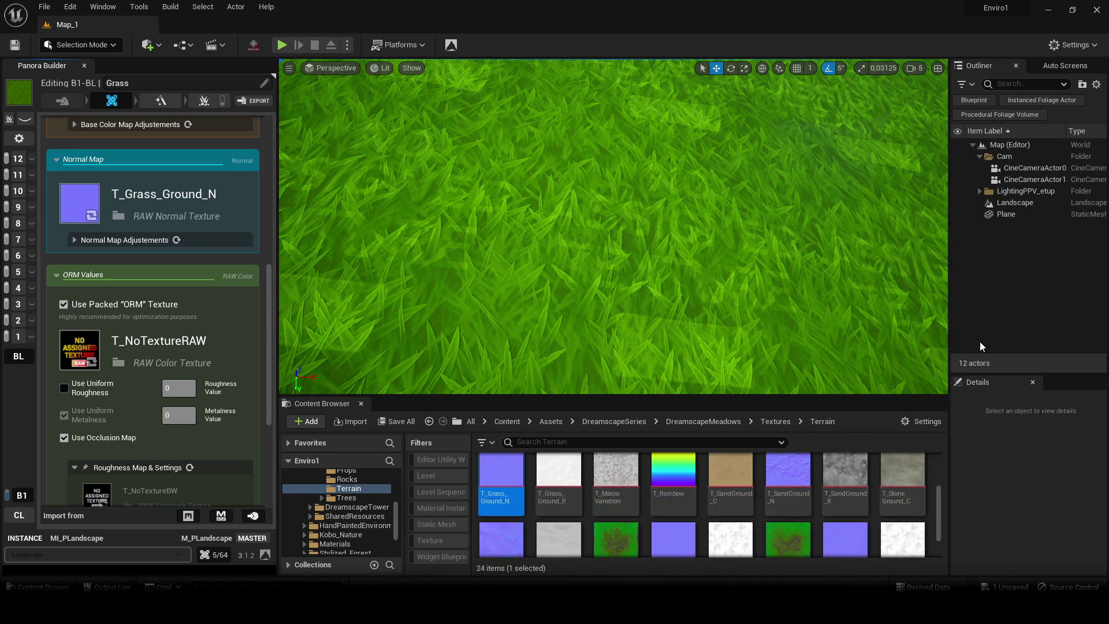
pyautogui.click(558, 477)
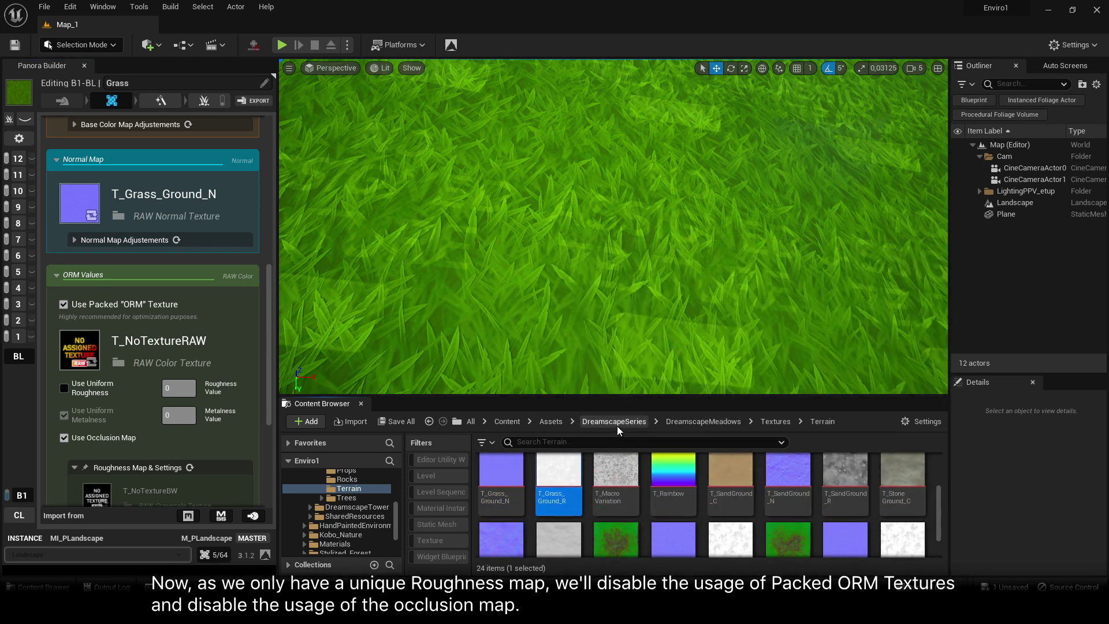
# Disable the packed ORM texture and the occlusion map for the Grass layer
pyautogui.scroll(-3, 67, 287)
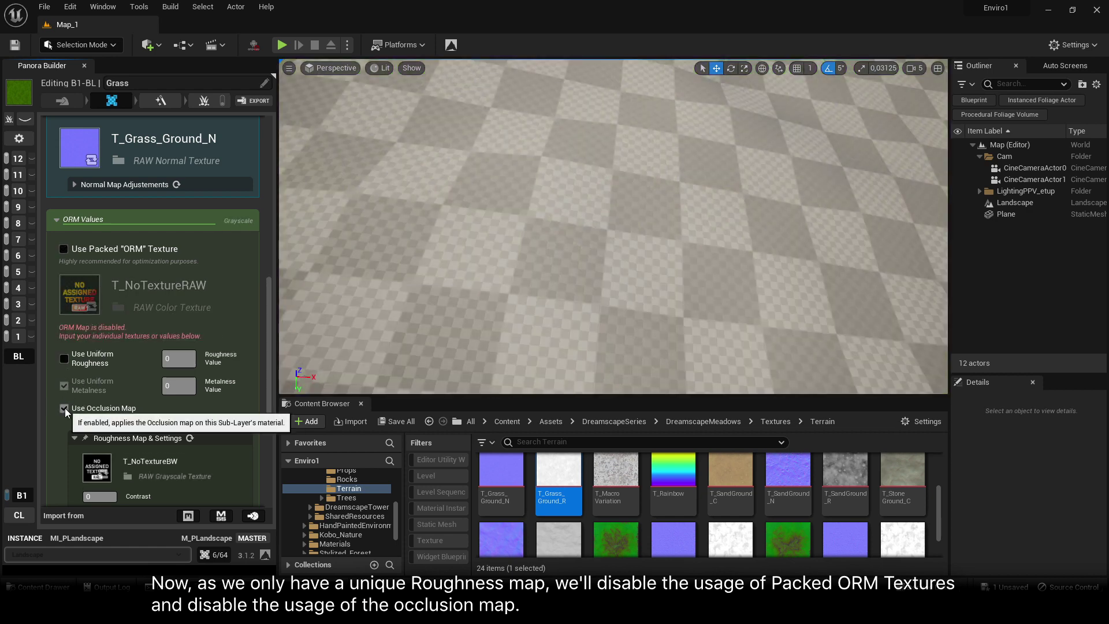
pyautogui.click(65, 408)
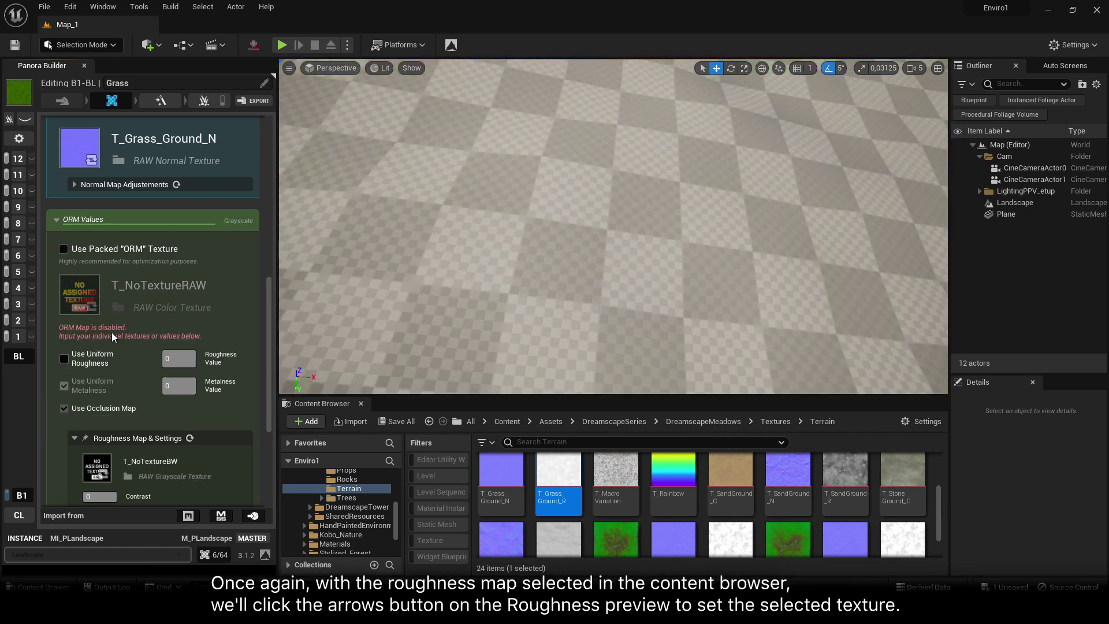
# Assign T_Grass_Ground_R as the Grass layer's roughness map with conversion to the correct texture type, and save all modified assets
pyautogui.click(103, 476)
pyautogui.click(164, 475)
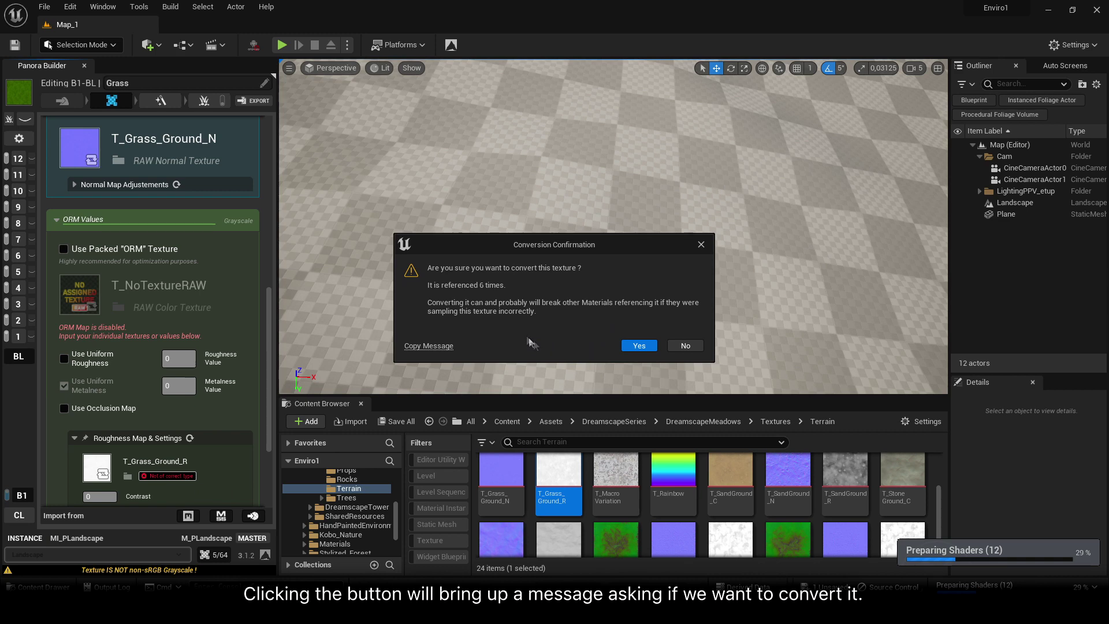
pyautogui.click(633, 346)
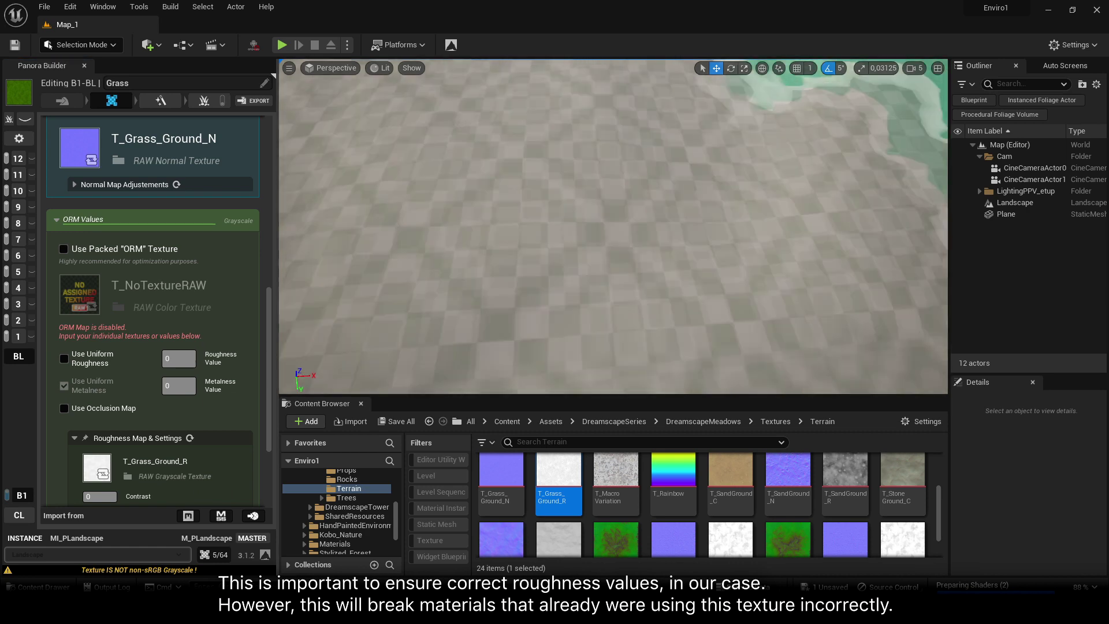
pyautogui.click(396, 422)
pyautogui.click(648, 435)
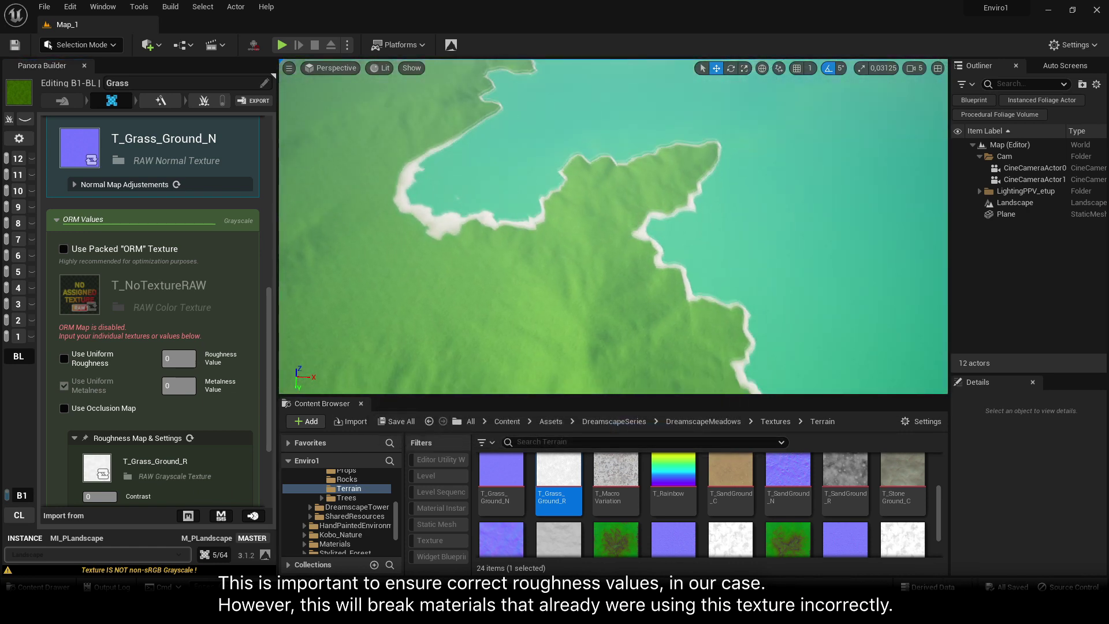
# Examine the grass material on the landscape up close and from a distance around the lake
pyautogui.scroll(15, 540, 247)
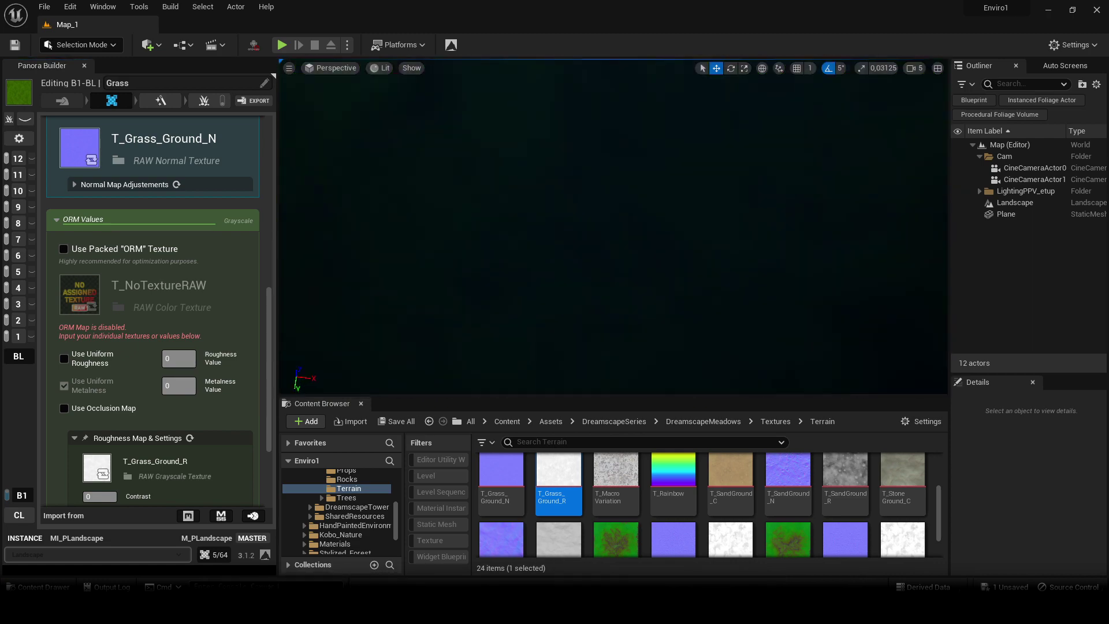
pyautogui.scroll(-2, 585, 198)
pyautogui.scroll(-3, 585, 199)
pyautogui.click(580, 193)
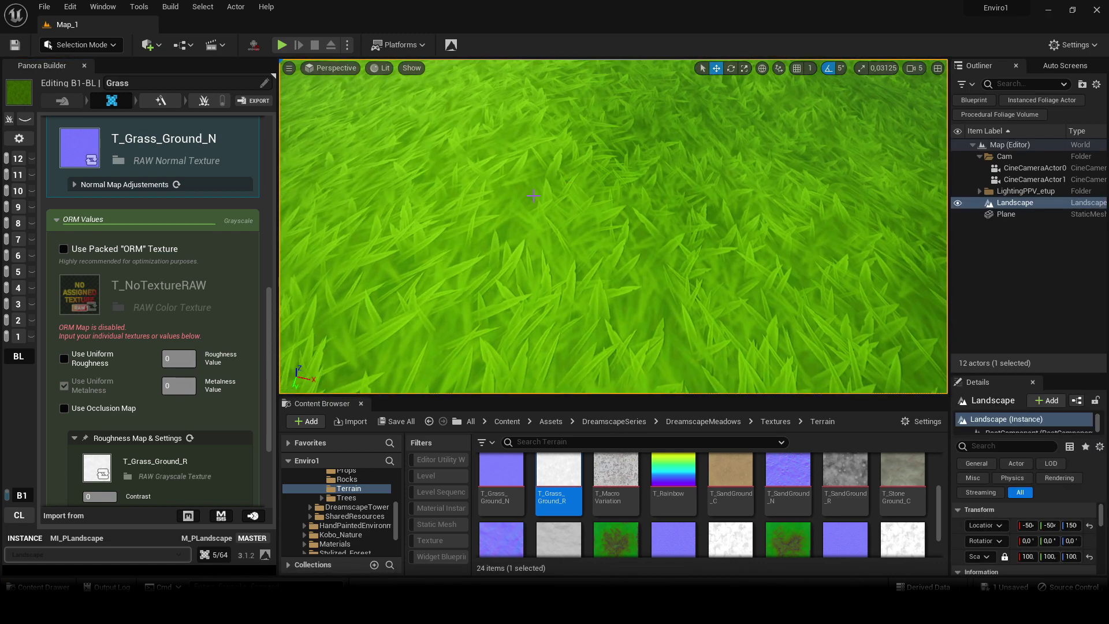
pyautogui.moveTo(575, 182); pyautogui.dragTo(575, 90, button='right')
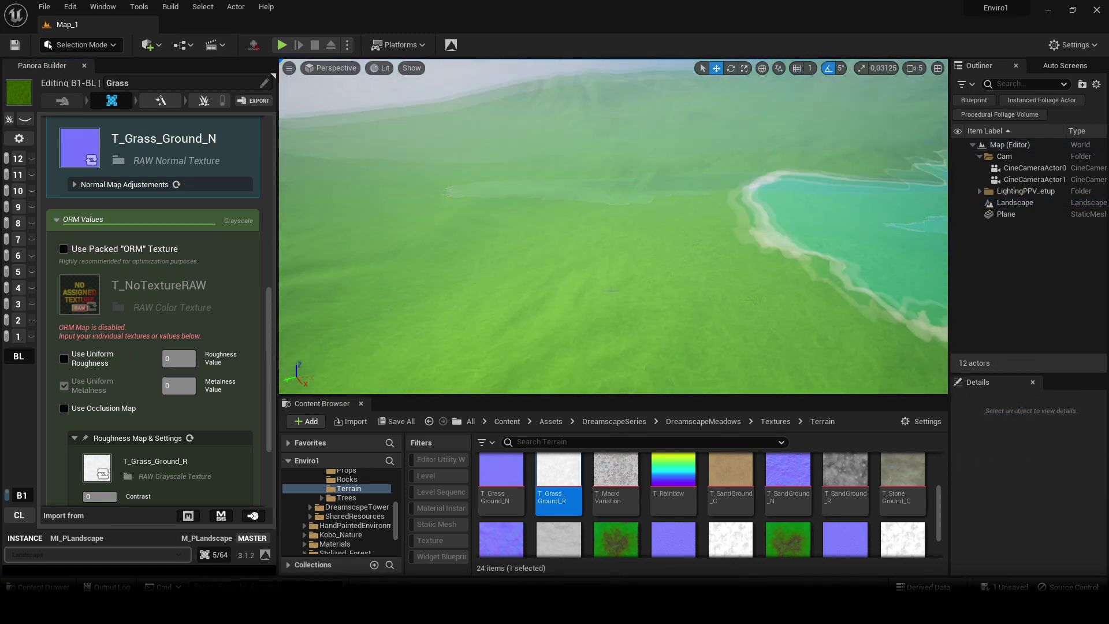
pyautogui.moveTo(440, 224); pyautogui.dragTo(410, 266, button='right')
pyautogui.press('w')
pyautogui.moveTo(543, 347); pyautogui.dragTo(547, 370, button='right')
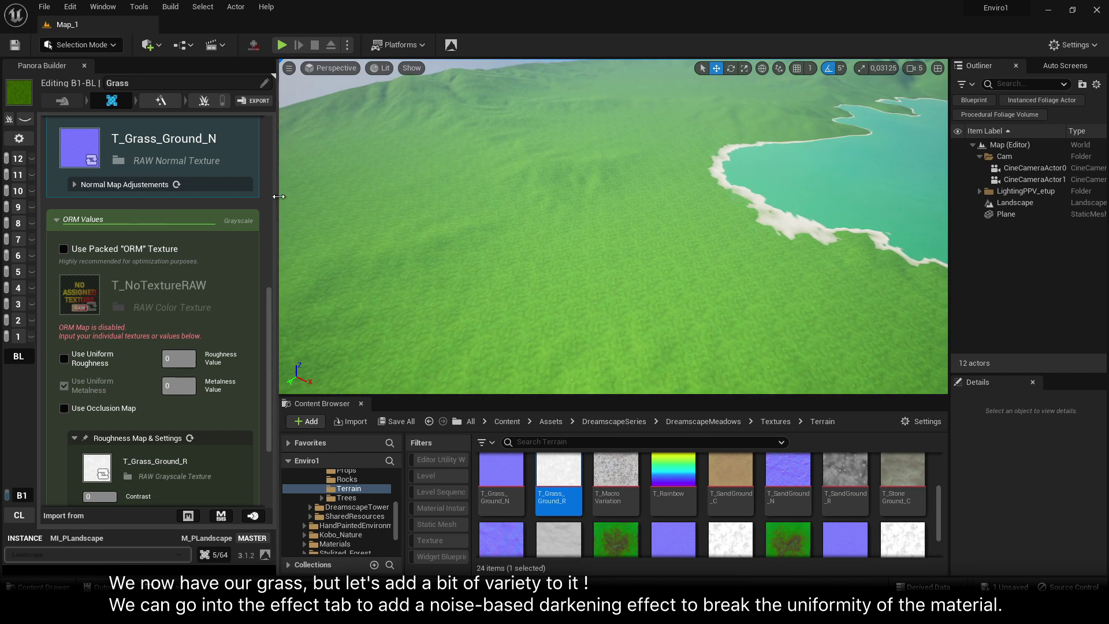
# Narrow the Panora Builder panel and enable the Dark-Light w/ Noise effect for the Grass layer
pyautogui.moveTo(276, 202); pyautogui.dragTo(249, 202)
pyautogui.moveTo(642, 315); pyautogui.dragTo(668, 328, button='right')
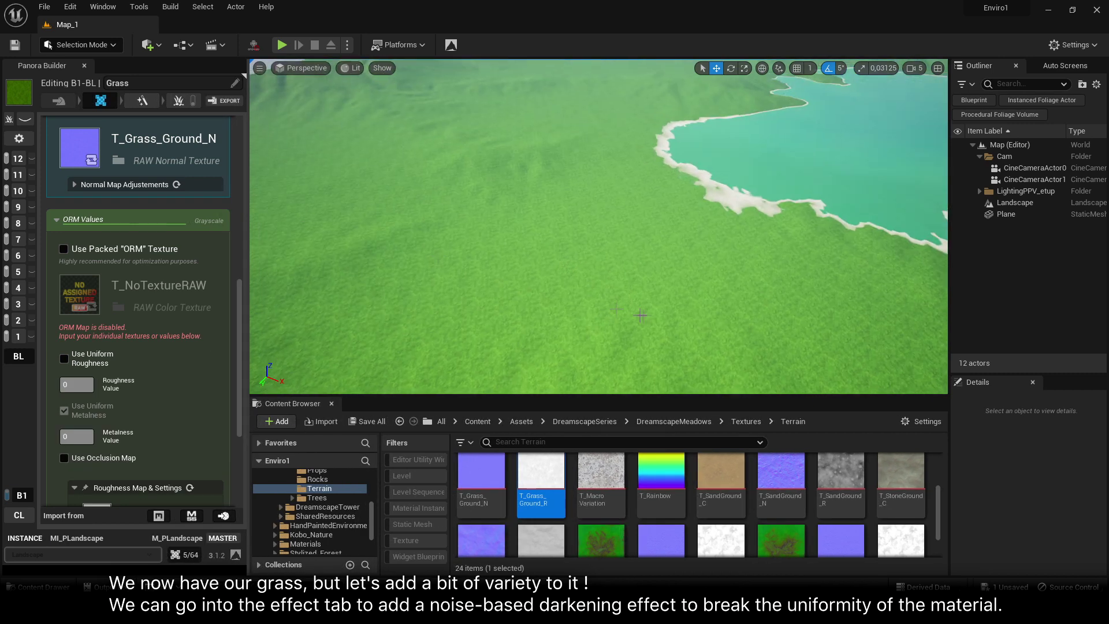
pyautogui.click(145, 107)
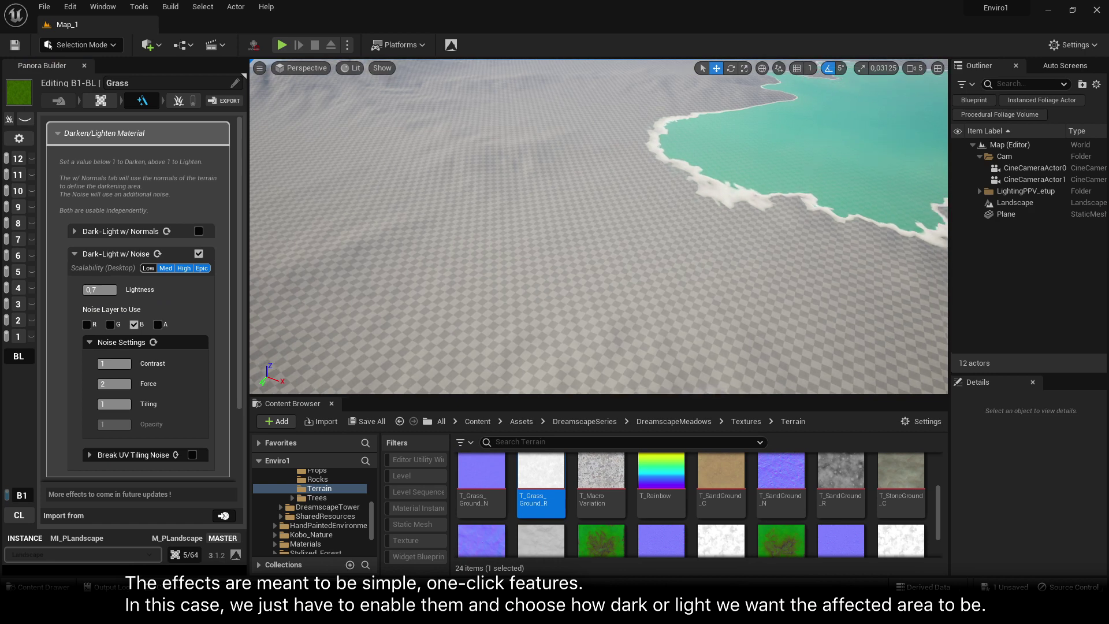
pyautogui.moveTo(585, 287); pyautogui.dragTo(551, 290, button='right')
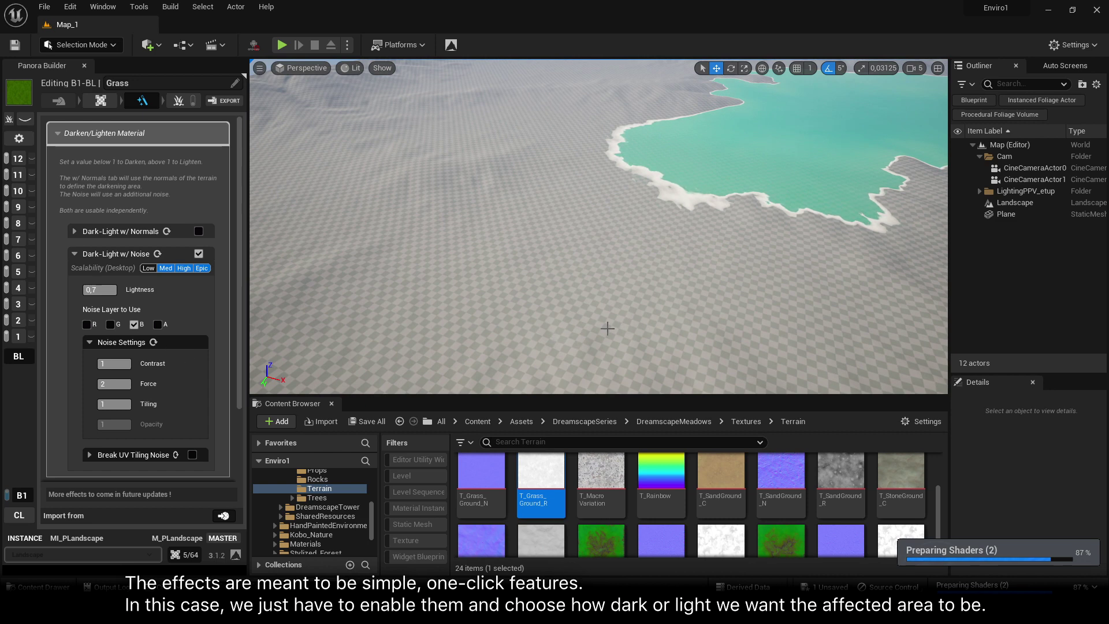
pyautogui.moveTo(676, 352); pyautogui.dragTo(679, 324, button='right')
pyautogui.click(755, 324)
pyautogui.press('w')
pyautogui.press('s')
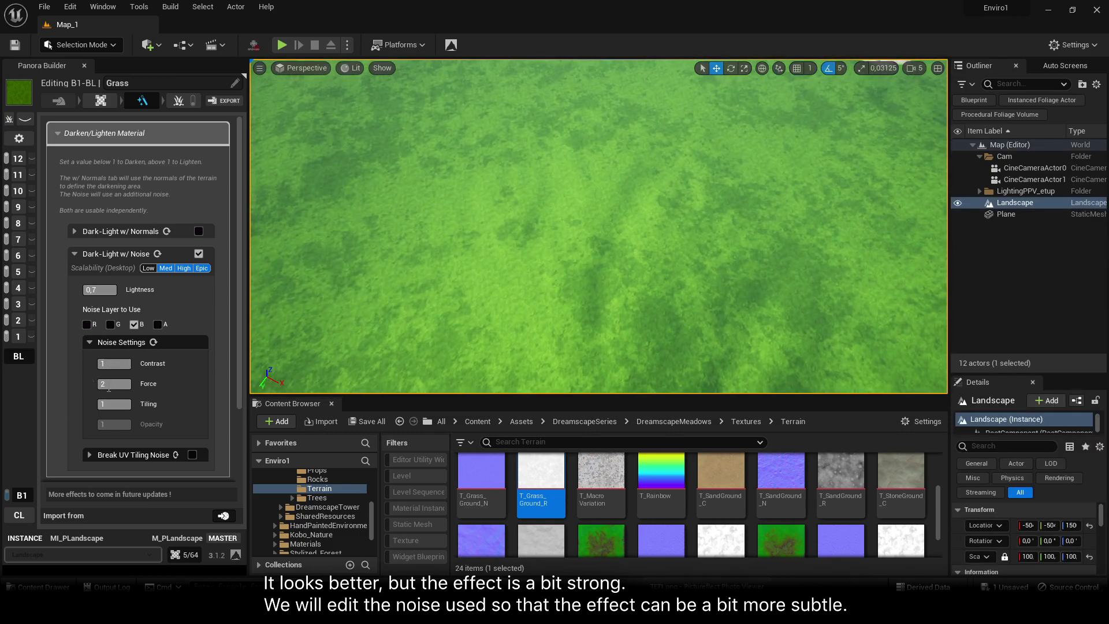
# Try a noise contrast of 0 and a force of 1 for the Dark-Light w/ Noise effect
pyautogui.click(116, 366)
pyautogui.write('0')
pyautogui.press('Return')
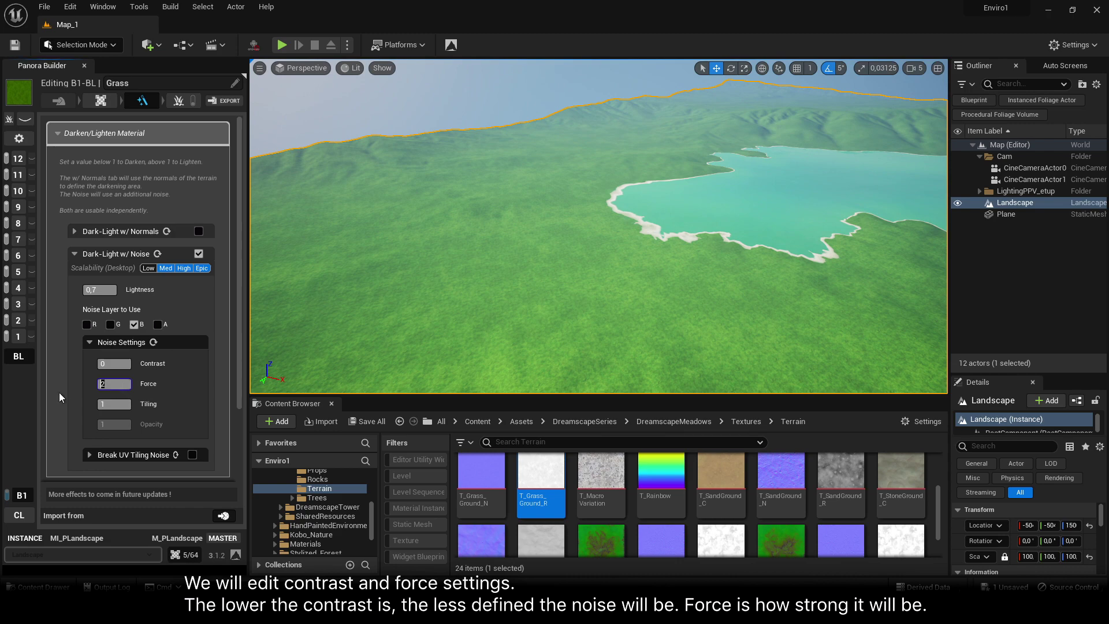
pyautogui.write('1')
pyautogui.press('Return')
pyautogui.moveTo(598, 205)
pyautogui.mouseDown(button='right')
pyautogui.moveTo(598, 283)
pyautogui.moveTo(598, 225)
pyautogui.mouseUp(button='right')
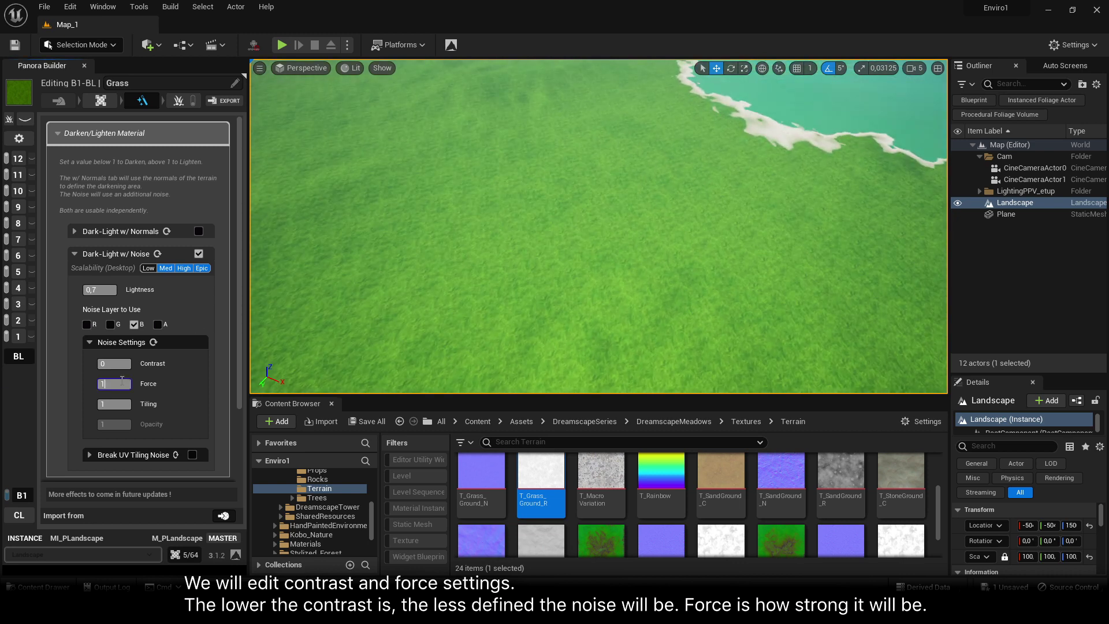
# Set the Dark-Light noise force to 2 and its contrast first to 0,5 and finally to 0,25
pyautogui.write('2')
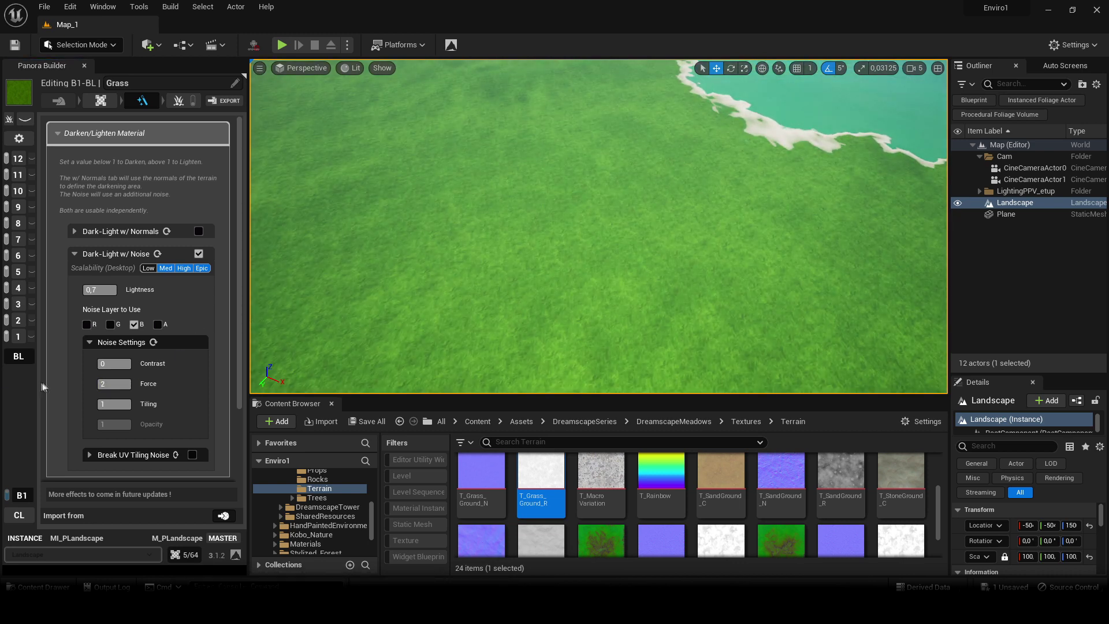
pyautogui.write('0,5')
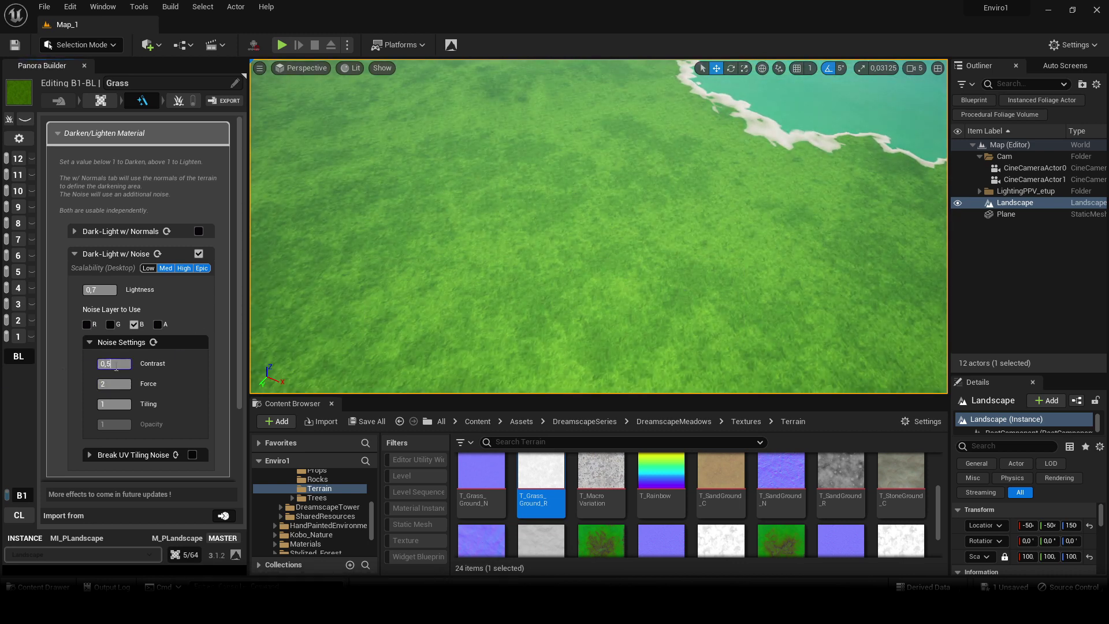
pyautogui.rightClick(713, 311)
pyautogui.moveTo(605, 189); pyautogui.dragTo(605, 139, button='right')
pyautogui.press('Escape')
pyautogui.moveTo(605, 226); pyautogui.dragTo(491, 275, button='right')
pyautogui.press('s')
pyautogui.press('w')
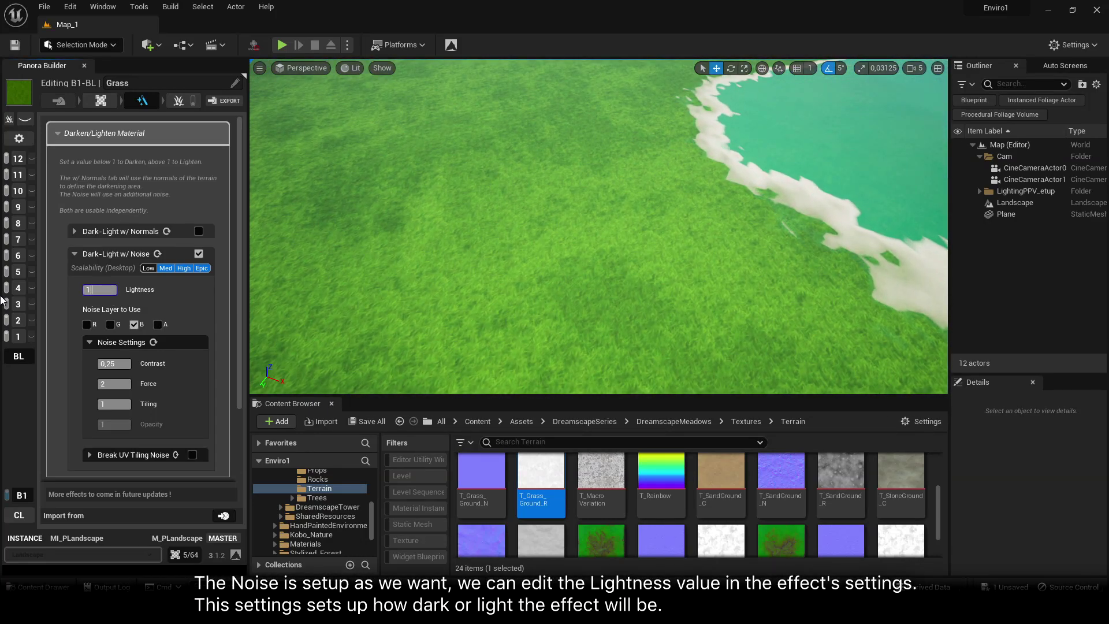
# Try Lightness values of 1,3 and 2 for the Dark-Light w/ Noise effect and return it to 0,7
pyautogui.write(',3')
pyautogui.press('Return')
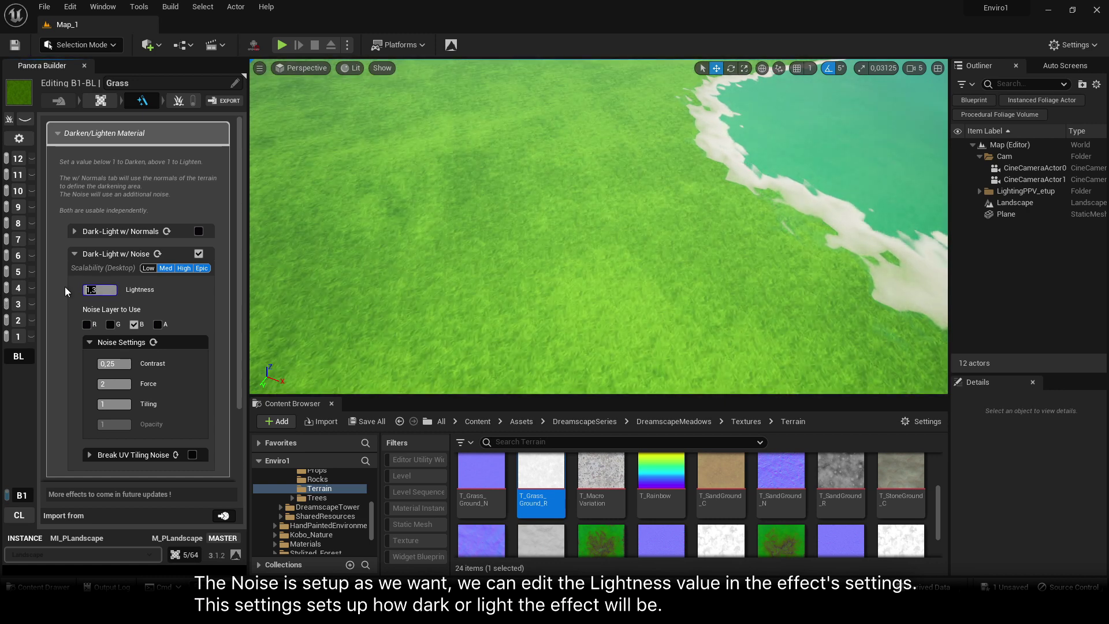
pyautogui.press('Return')
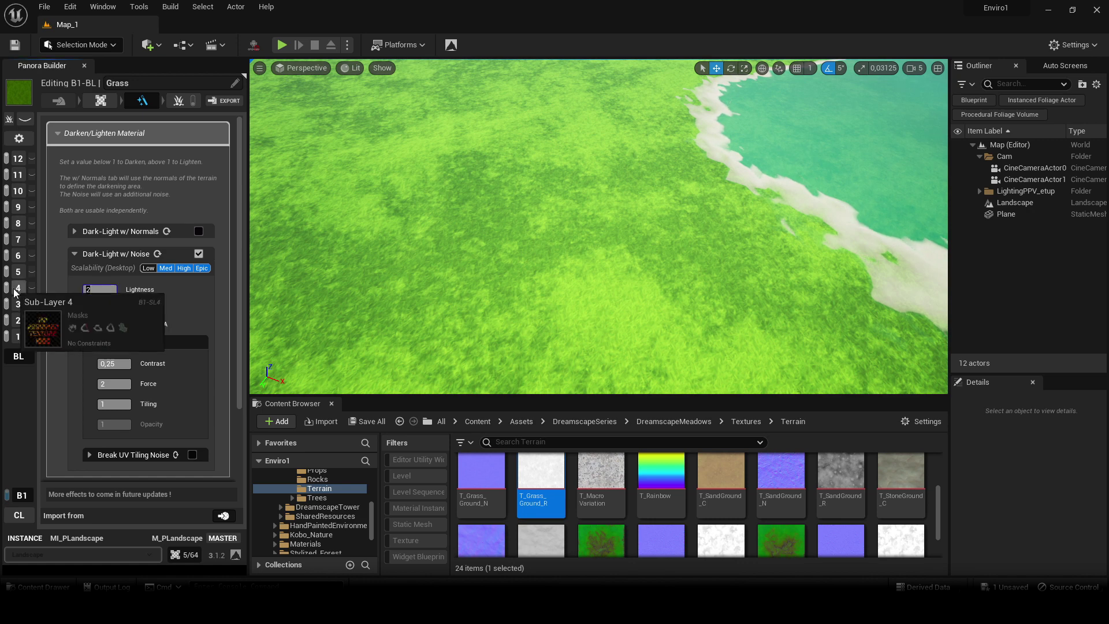
pyautogui.write('0,7')
pyautogui.press('Return')
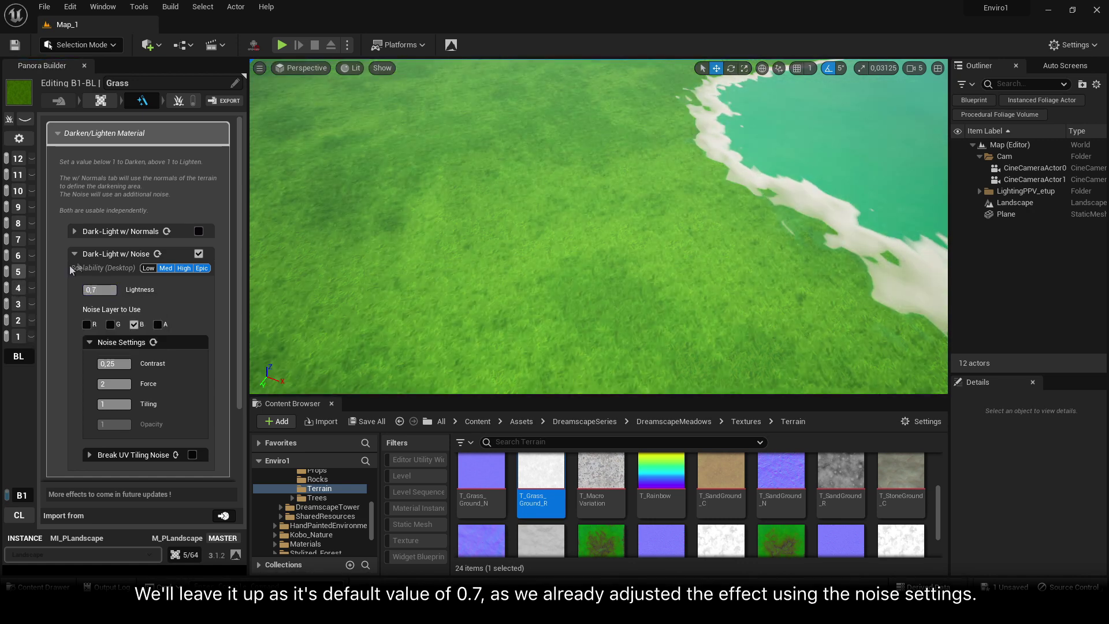
# Save all modified assets with the adjusted Grass darkening effect
pyautogui.moveTo(590, 179); pyautogui.dragTo(627, 124, button='right')
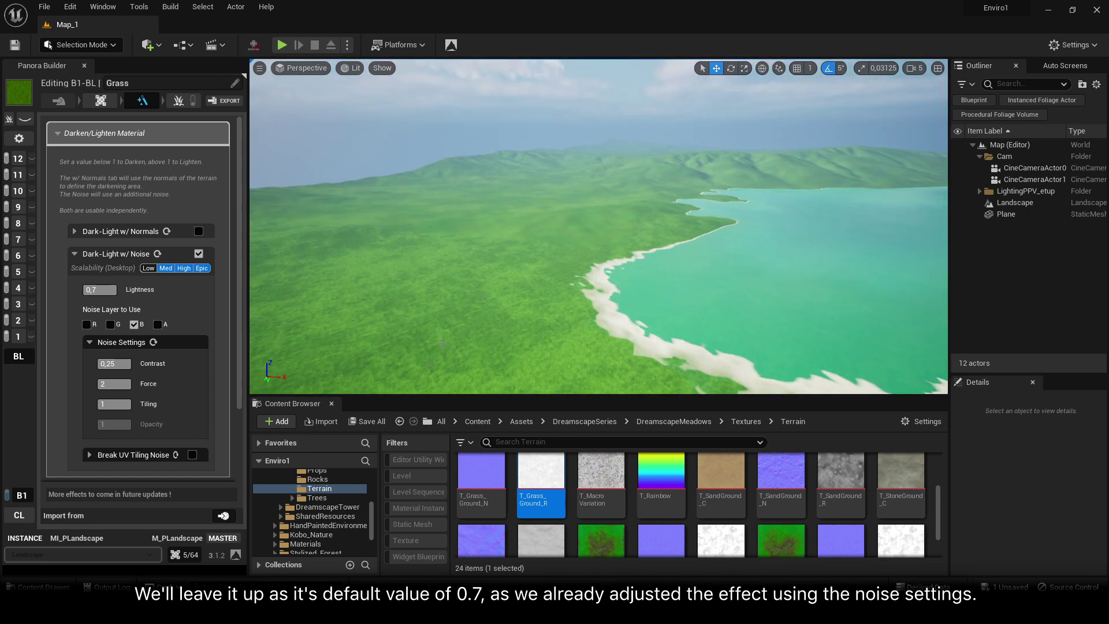
pyautogui.click(362, 422)
pyautogui.click(646, 434)
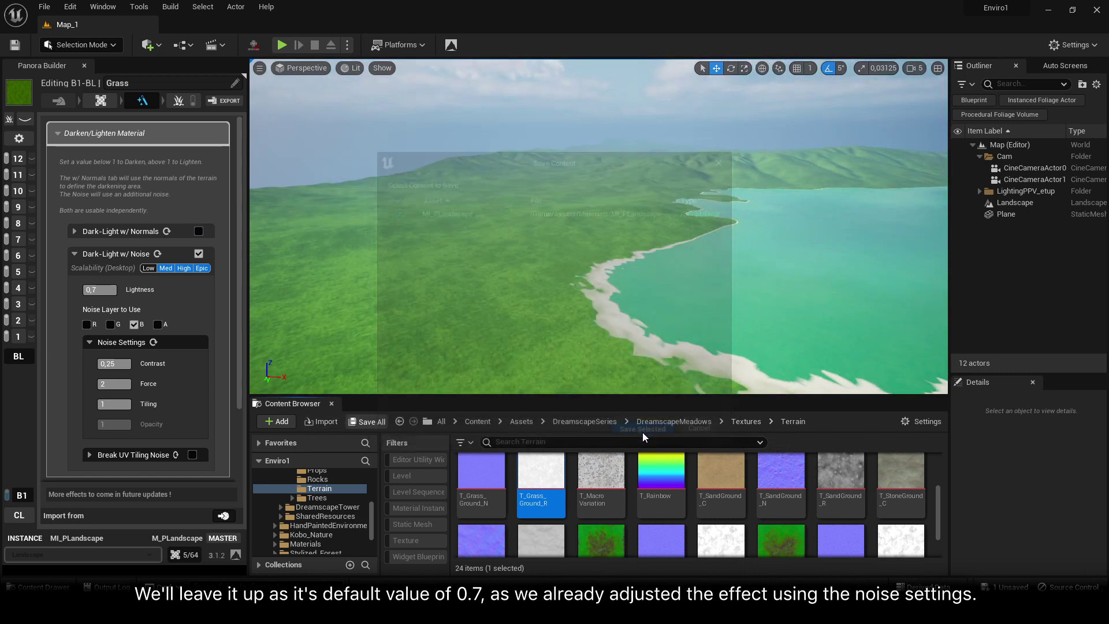
# Collapse the Dark-Light w/ Noise settings and return to the Grass layer's texture settings
pyautogui.scroll(-2, 190, 374)
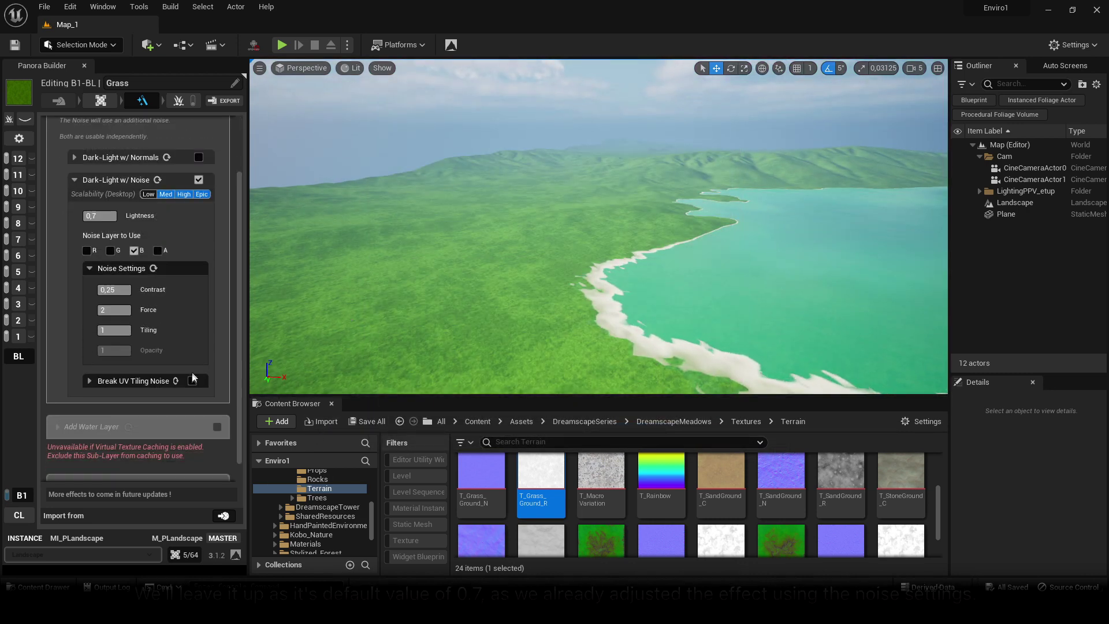
pyautogui.scroll(2, 209, 306)
pyautogui.click(101, 254)
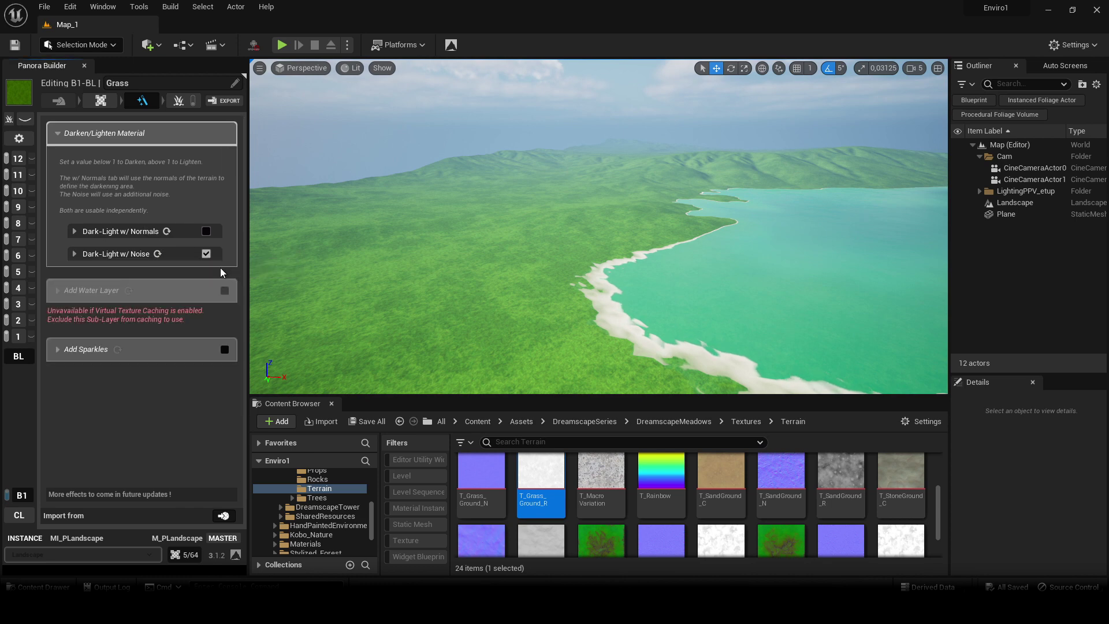
pyautogui.click(104, 101)
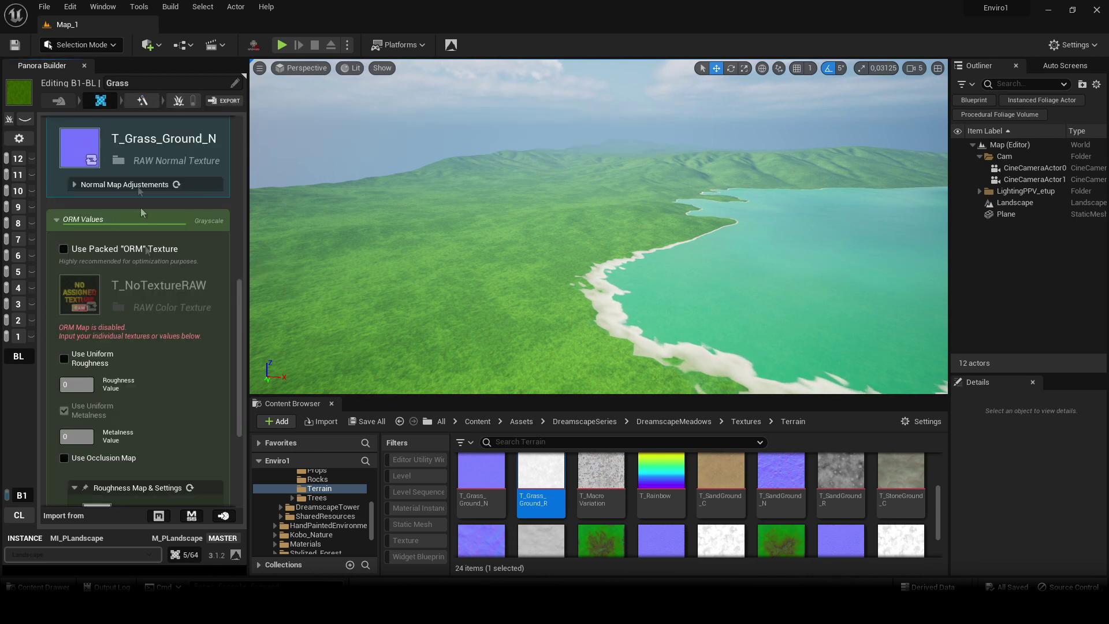
pyautogui.scroll(5, 199, 369)
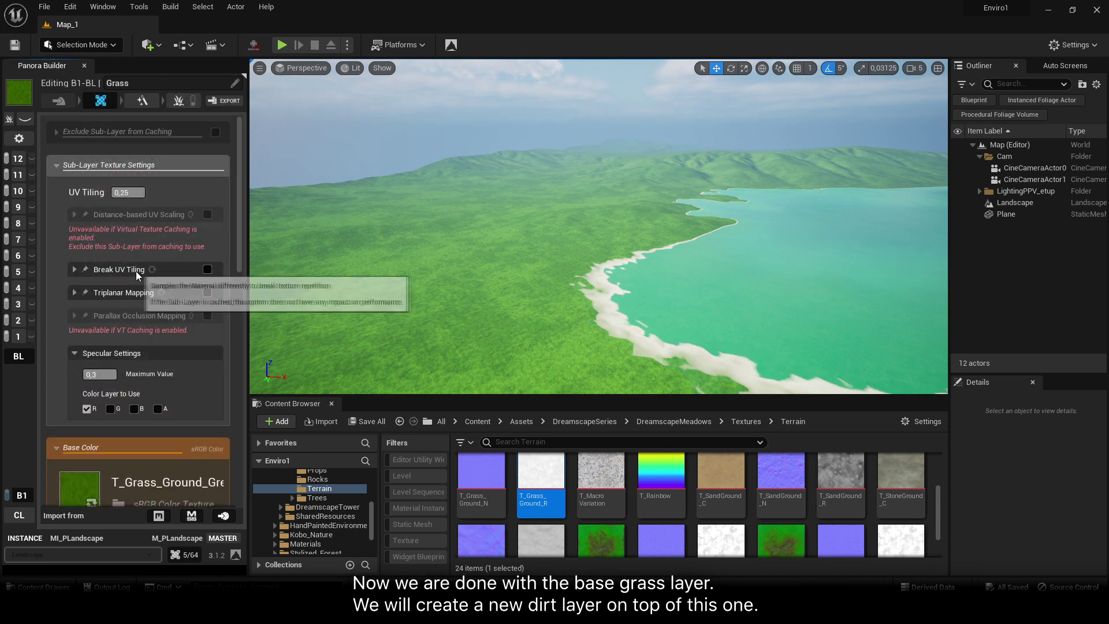
# Select the first sub-layer above the Grass base layer and rename it to General Dirt
pyautogui.moveTo(520, 225); pyautogui.dragTo(722, 249, button='right')
pyautogui.moveTo(635, 243); pyautogui.dragTo(463, 254, button='right')
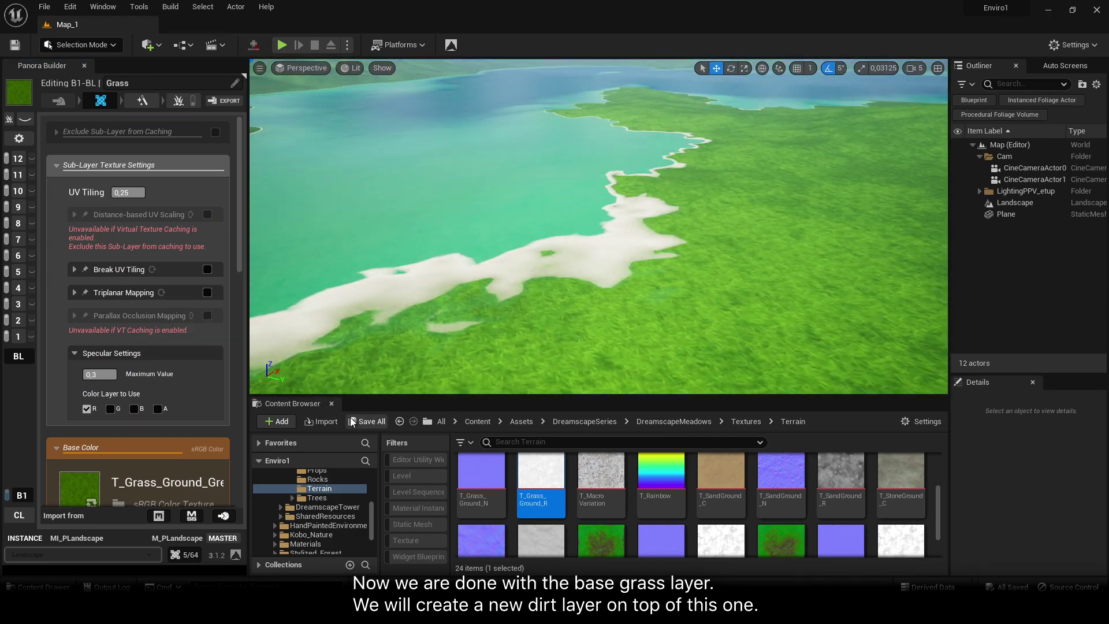
pyautogui.scroll(-6, 627, 285)
pyautogui.moveTo(627, 285); pyautogui.dragTo(586, 269, button='right')
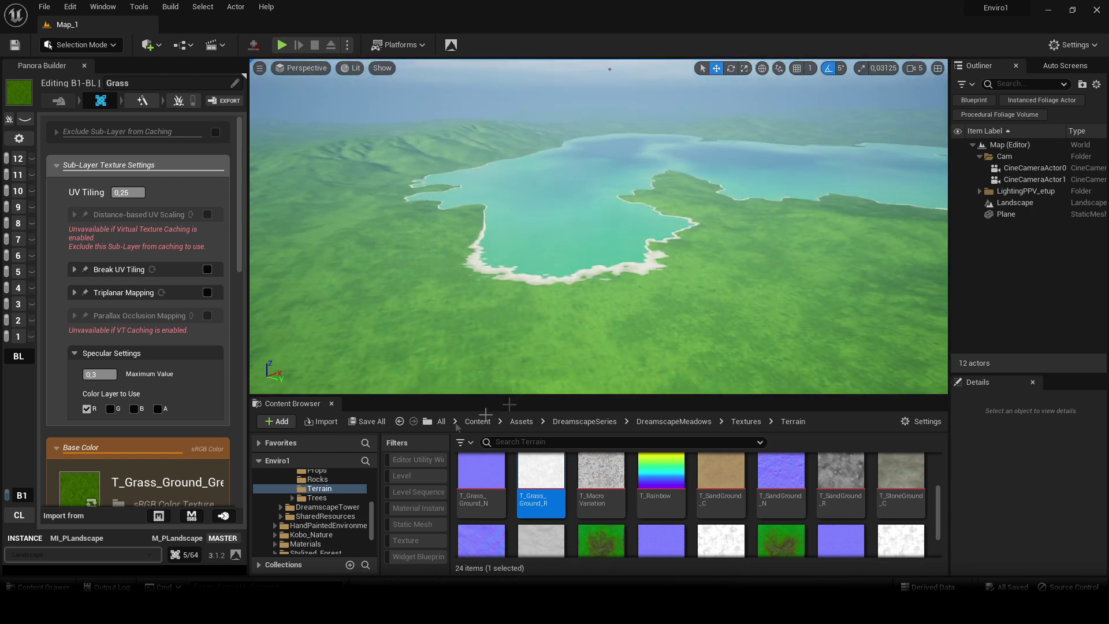
pyautogui.click(16, 336)
pyautogui.moveTo(174, 85); pyautogui.dragTo(19, 91)
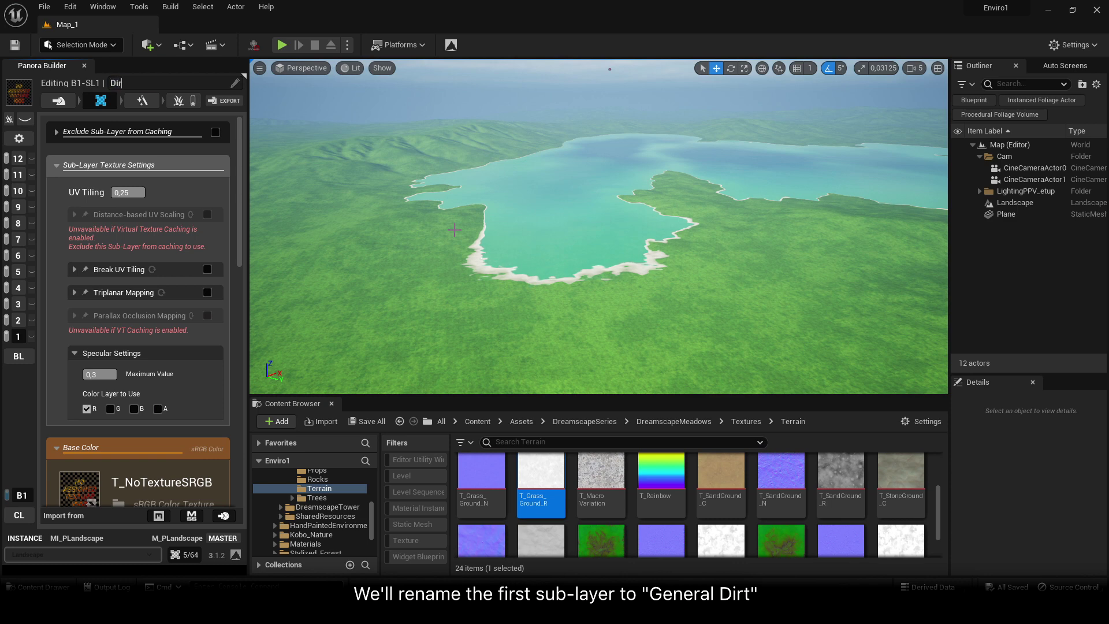
pyautogui.write('General')
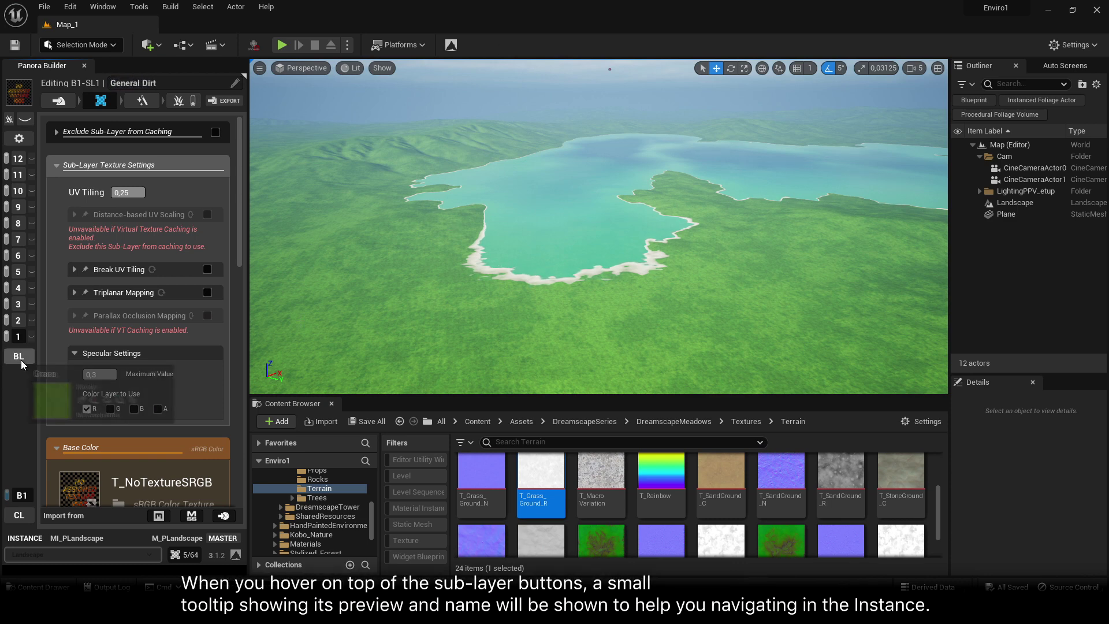
pyautogui.moveTo(18, 338)
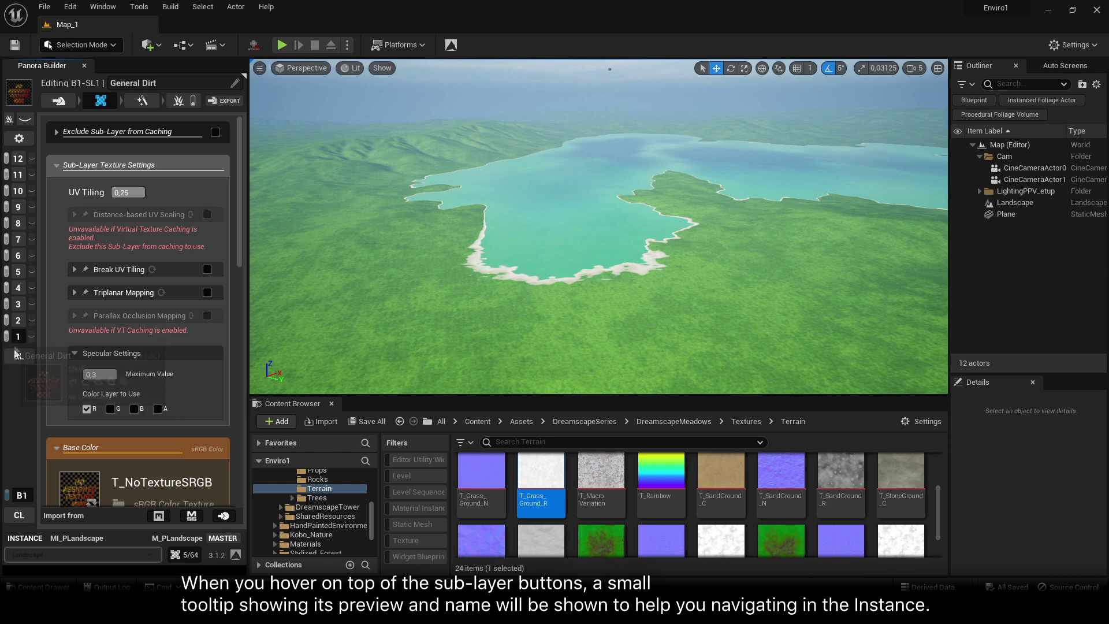
pyautogui.moveTo(22, 362)
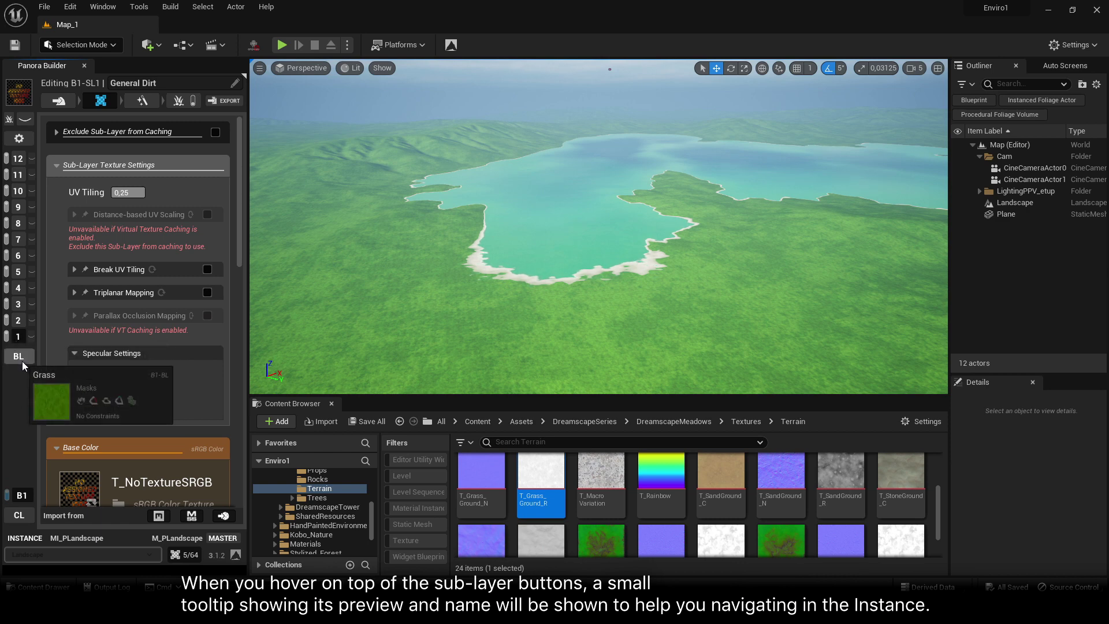
# Select sub-layer 2 for the lake border material and rename it to Sand
pyautogui.scroll(-5, 116, 338)
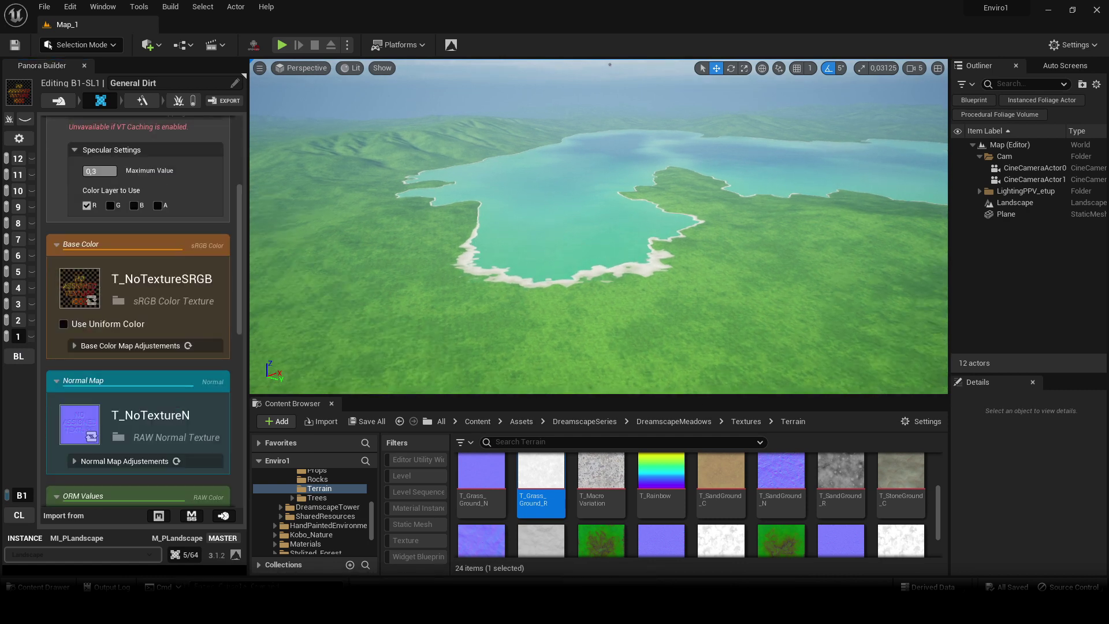
pyautogui.moveTo(639, 299); pyautogui.dragTo(639, 335, button='right')
pyautogui.press('w')
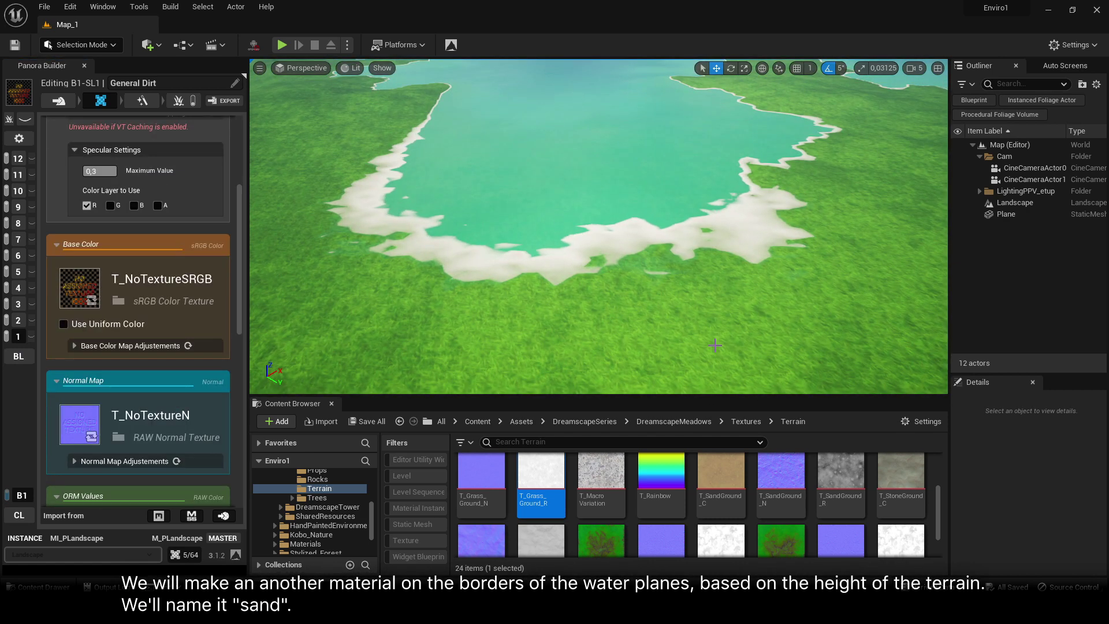
pyautogui.moveTo(23, 319)
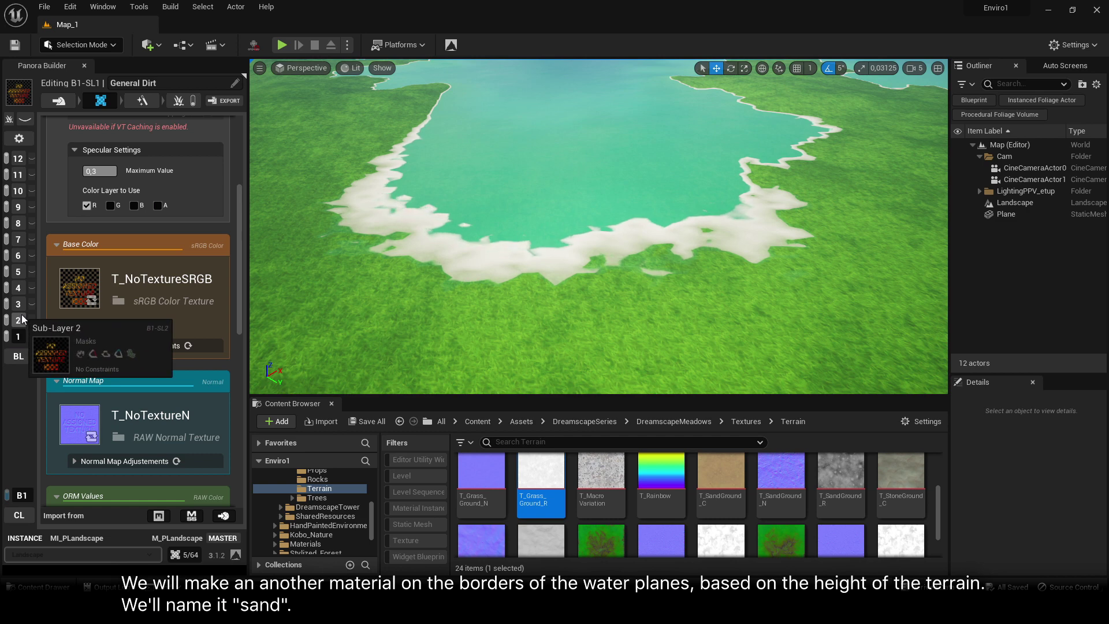
pyautogui.click(19, 320)
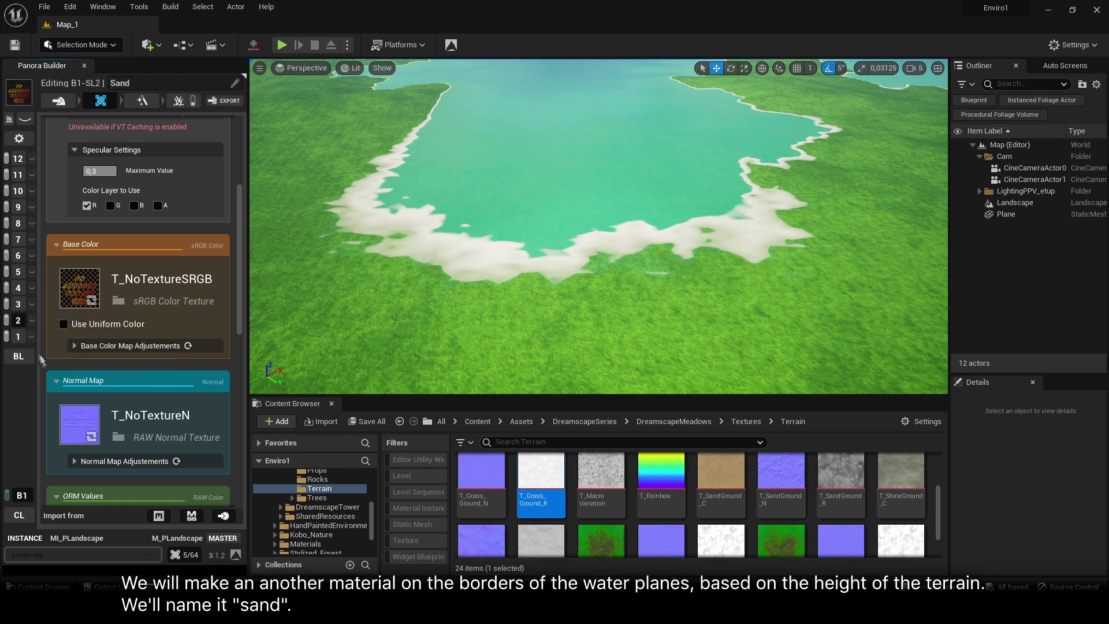
# Assign the T_Dirt_B texture as the base color of the General Dirt sub-layer
pyautogui.click(18, 336)
pyautogui.click(80, 288)
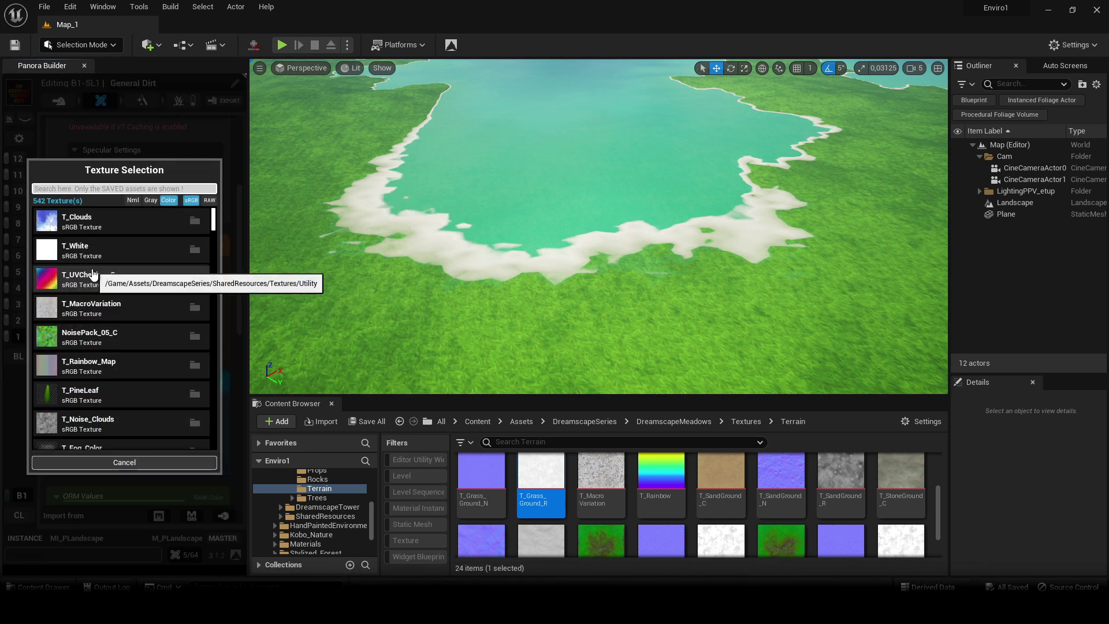
pyautogui.write('dirt')
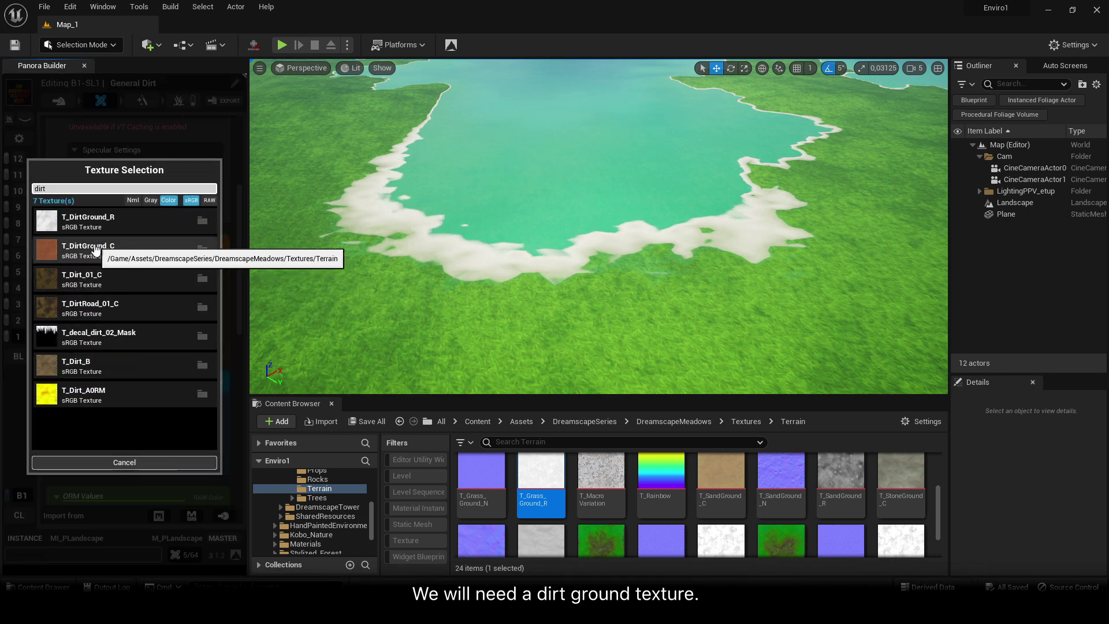
pyautogui.click(93, 368)
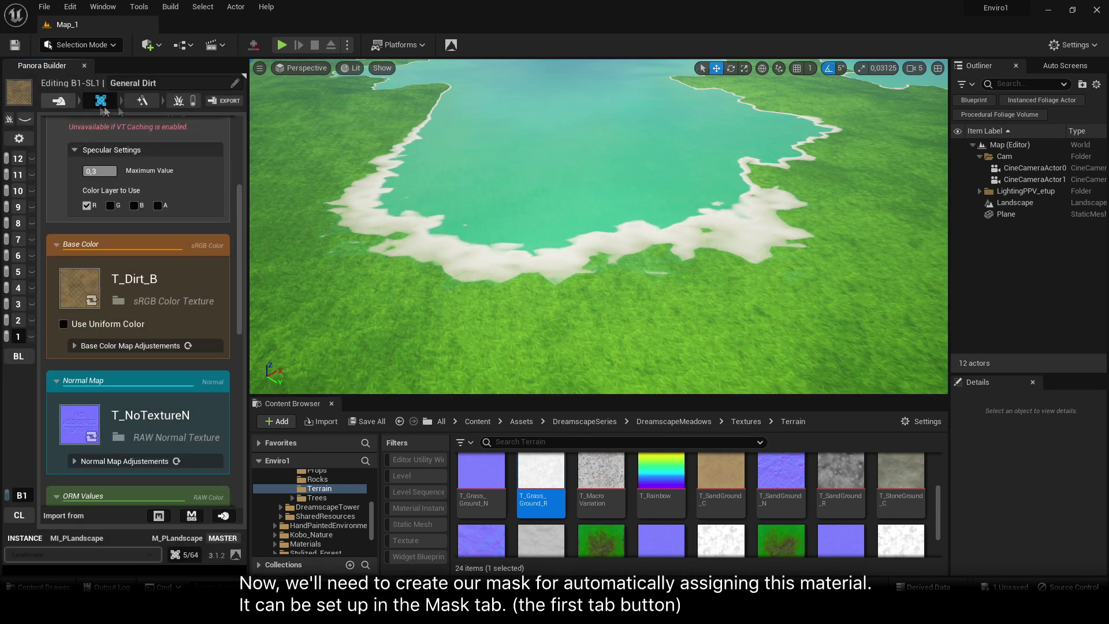
# Open the General Dirt sub-layer's mask settings, widen the builder area and enable the Height-Based filter
pyautogui.click(101, 104)
pyautogui.click(71, 104)
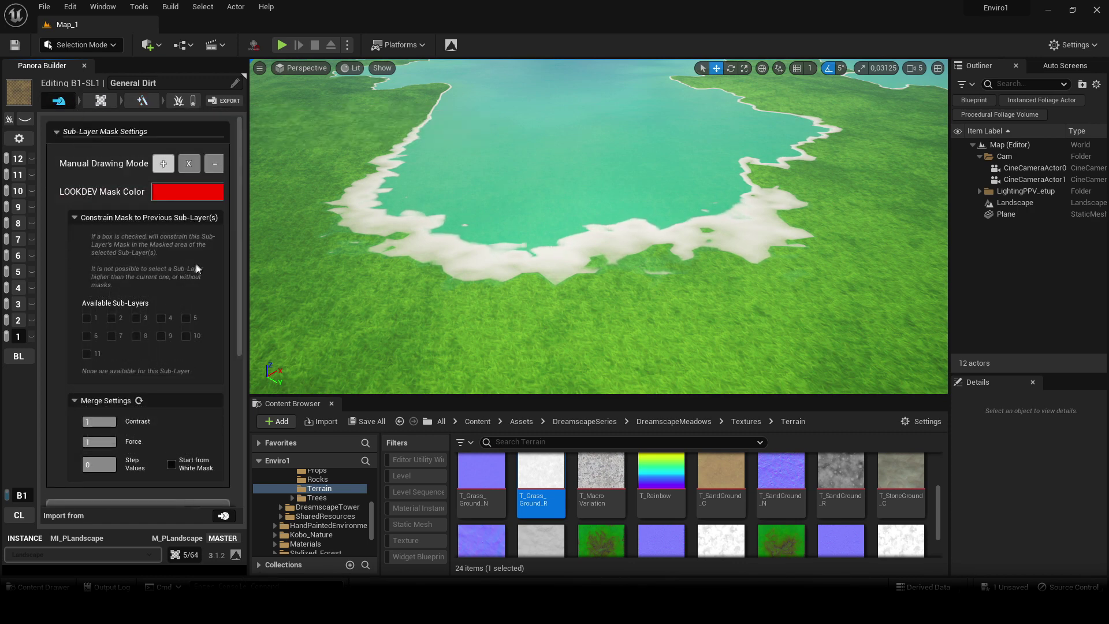
pyautogui.scroll(-3, 214, 264)
pyautogui.moveTo(248, 283); pyautogui.dragTo(281, 284)
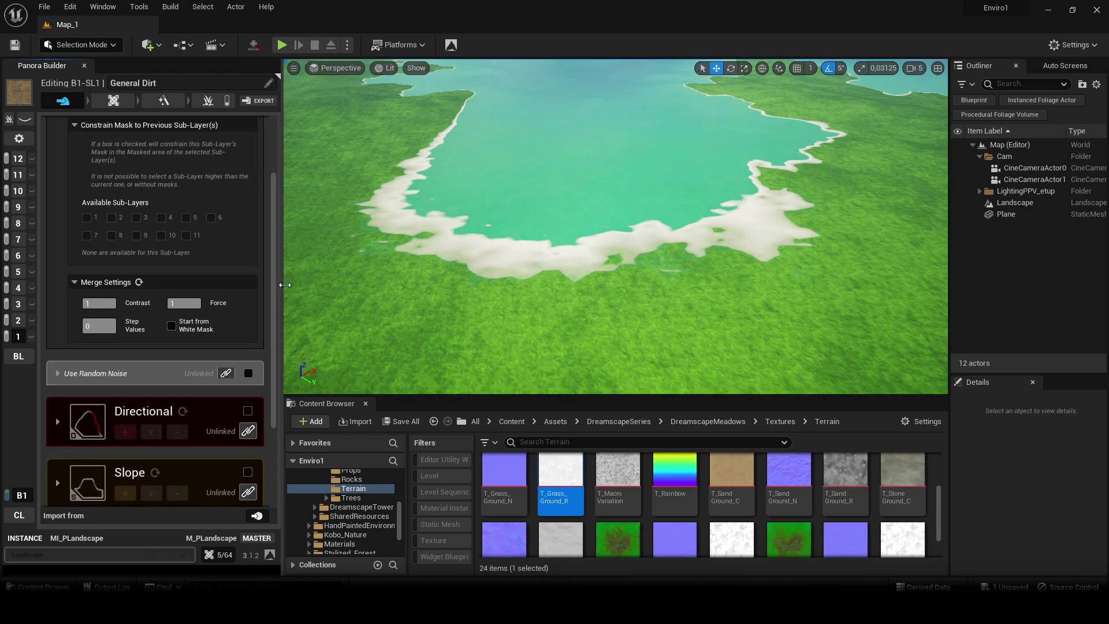
pyautogui.scroll(-5, 203, 239)
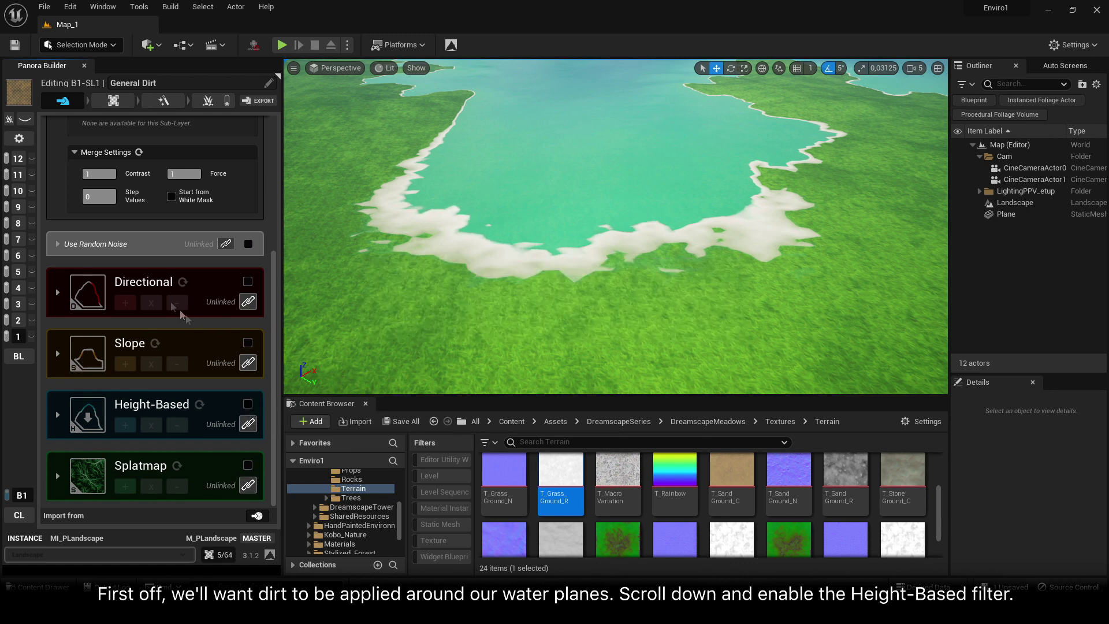
pyautogui.click(100, 48)
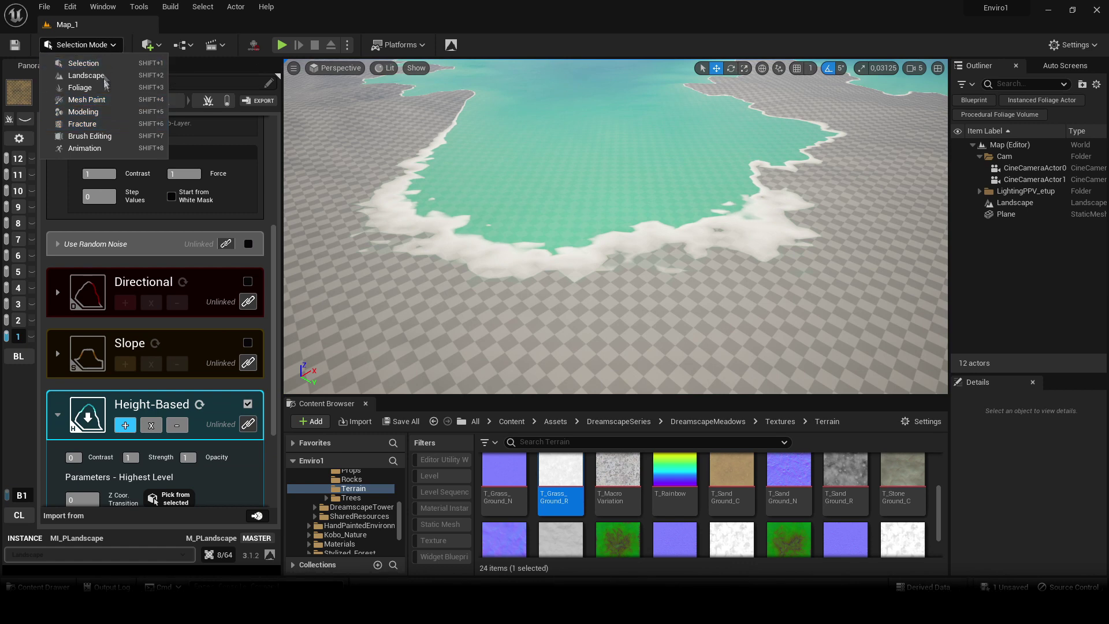
# Place a cube from the basic shapes on the grass just beyond the lake's sandy shoreline and focus on it
pyautogui.moveTo(481, 223); pyautogui.dragTo(499, 104, button='right')
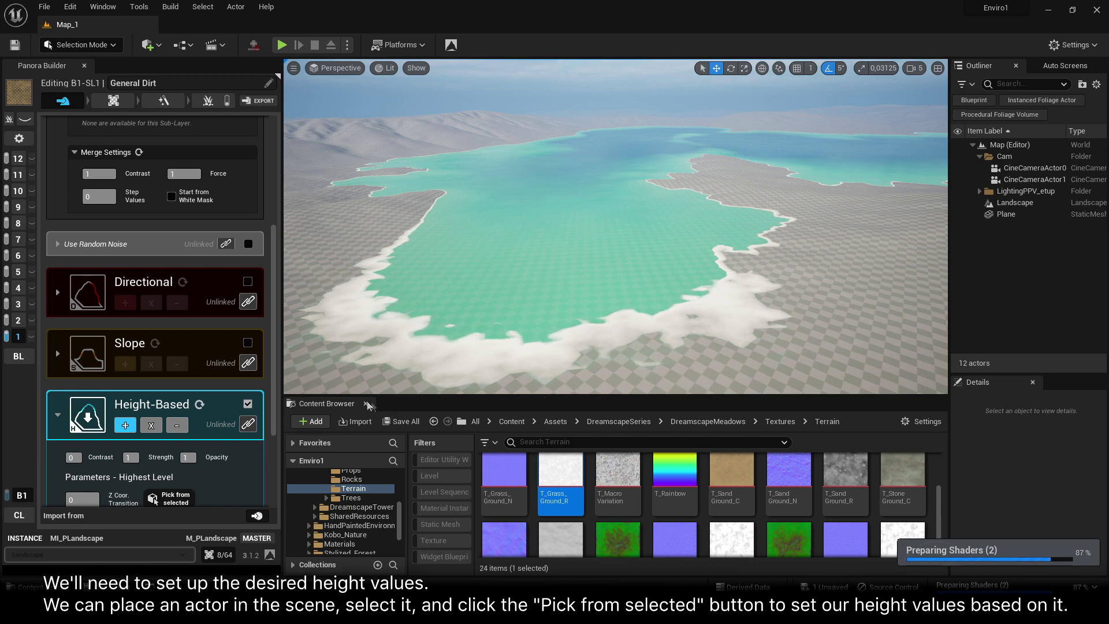
pyautogui.moveTo(388, 397); pyautogui.dragTo(385, 513)
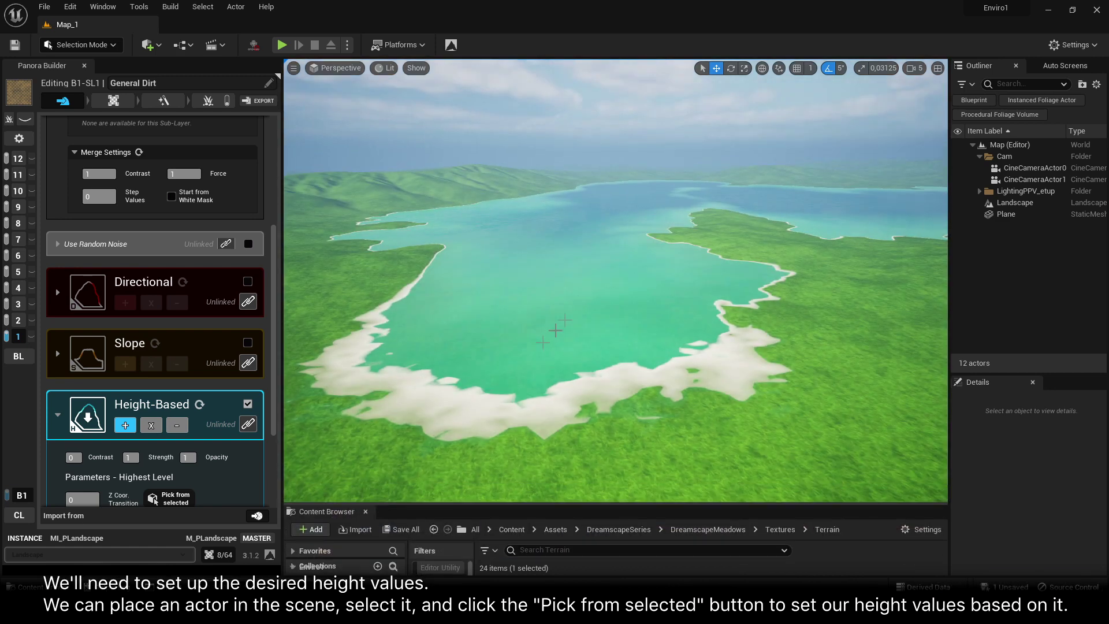
pyautogui.moveTo(557, 327)
pyautogui.mouseDown(button='right')
pyautogui.moveTo(549, 331)
pyautogui.moveTo(699, 335)
pyautogui.moveTo(564, 354)
pyautogui.mouseUp(button='right')
pyautogui.scroll(-5, 177, 279)
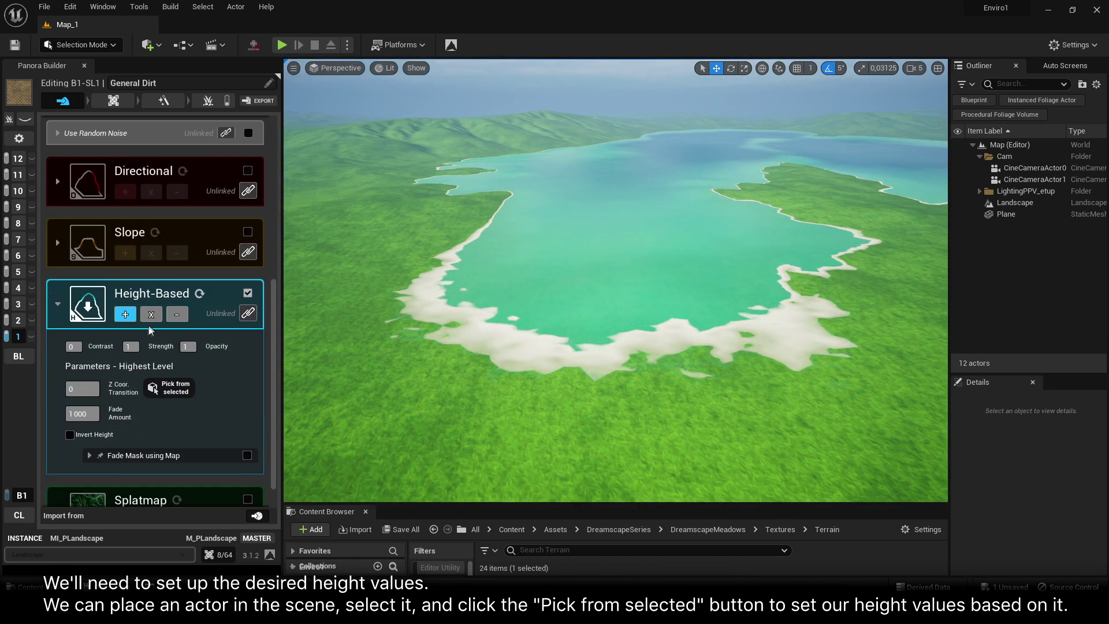
pyautogui.click(103, 7)
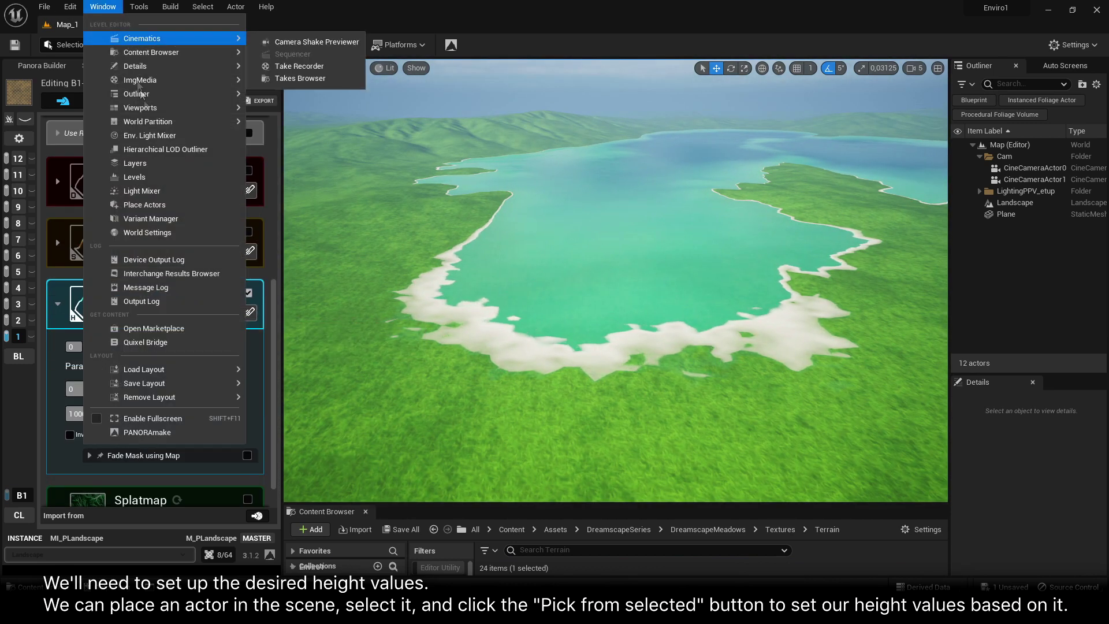
pyautogui.click(144, 204)
pyautogui.click(349, 109)
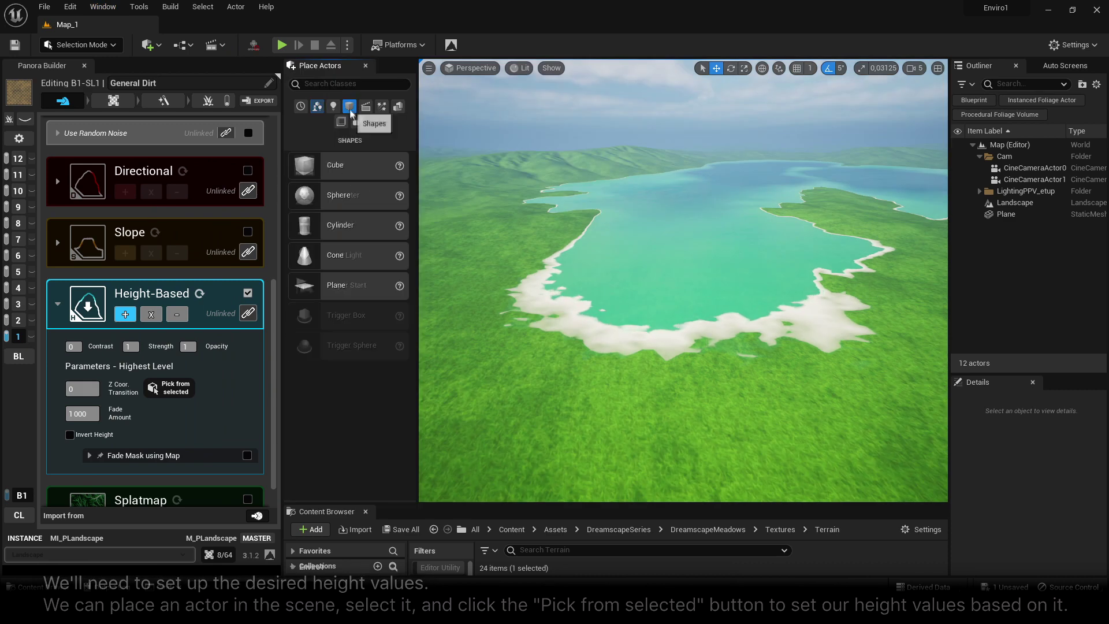
pyautogui.moveTo(345, 176); pyautogui.dragTo(578, 315)
pyautogui.moveTo(585, 366); pyautogui.dragTo(584, 367)
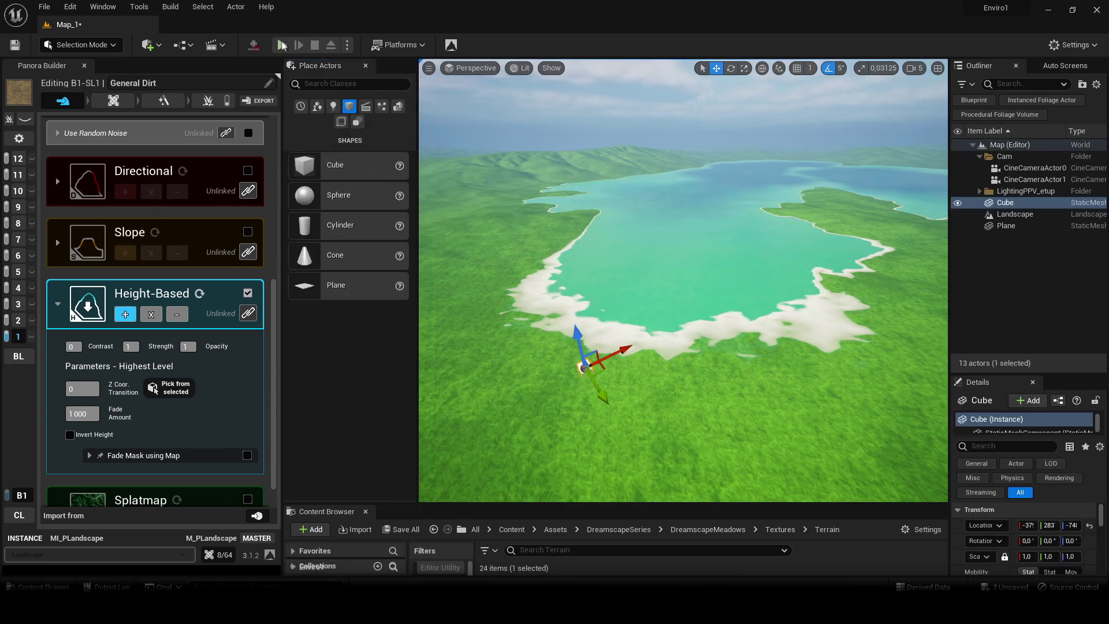
pyautogui.click(365, 65)
pyautogui.press('f')
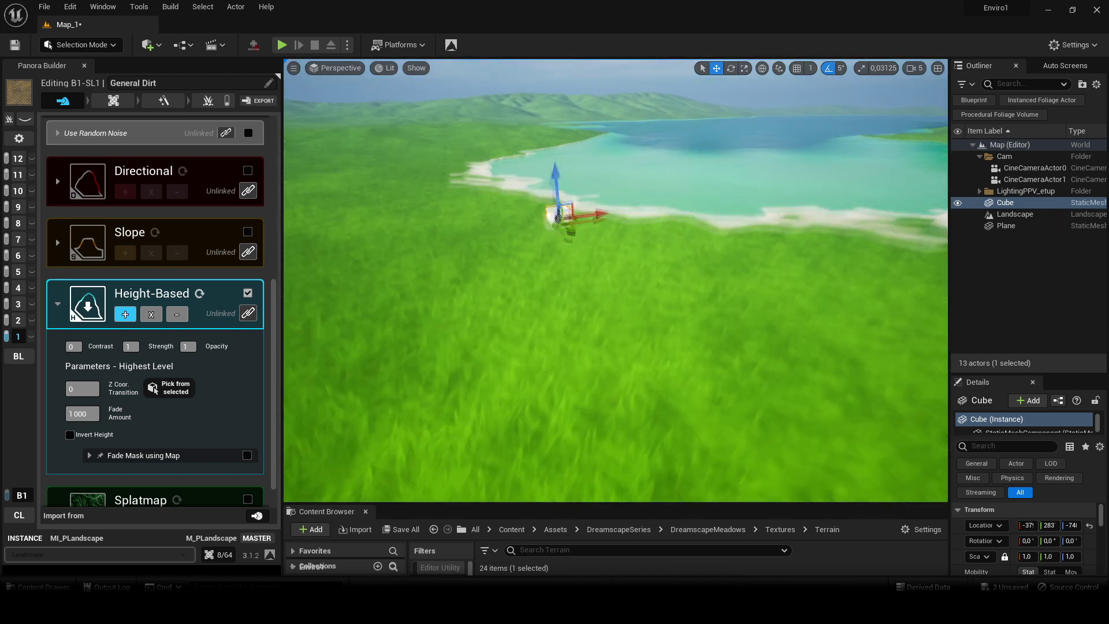
# Pick the height filter's Z coordinate transition from the selected cube and set the fade amount to 0.01
pyautogui.click(170, 391)
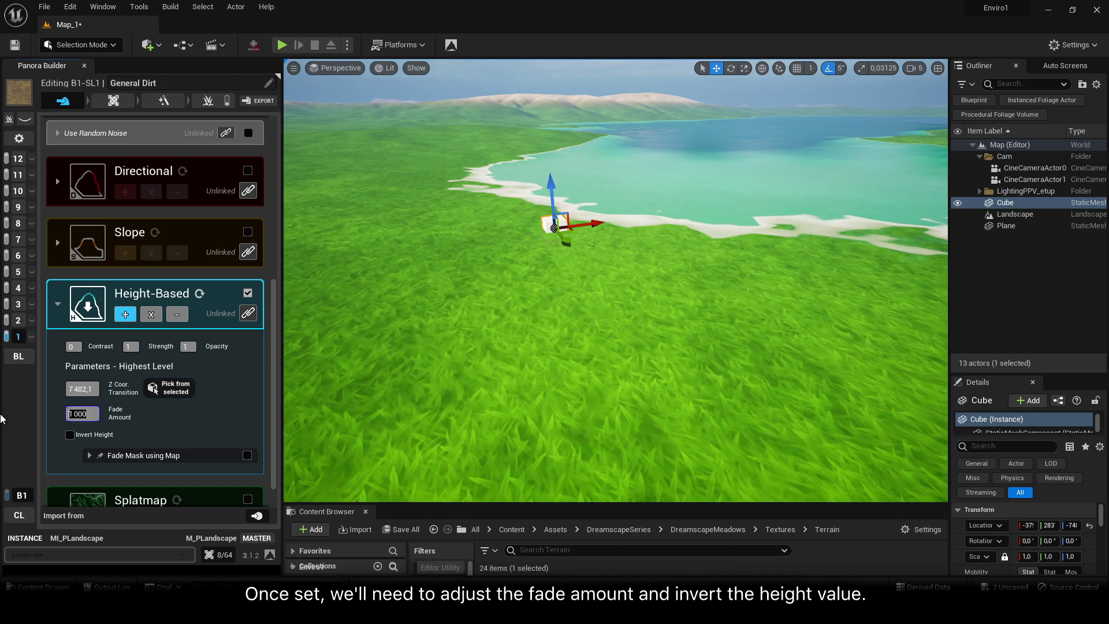
pyautogui.write(',01')
pyautogui.press('Return')
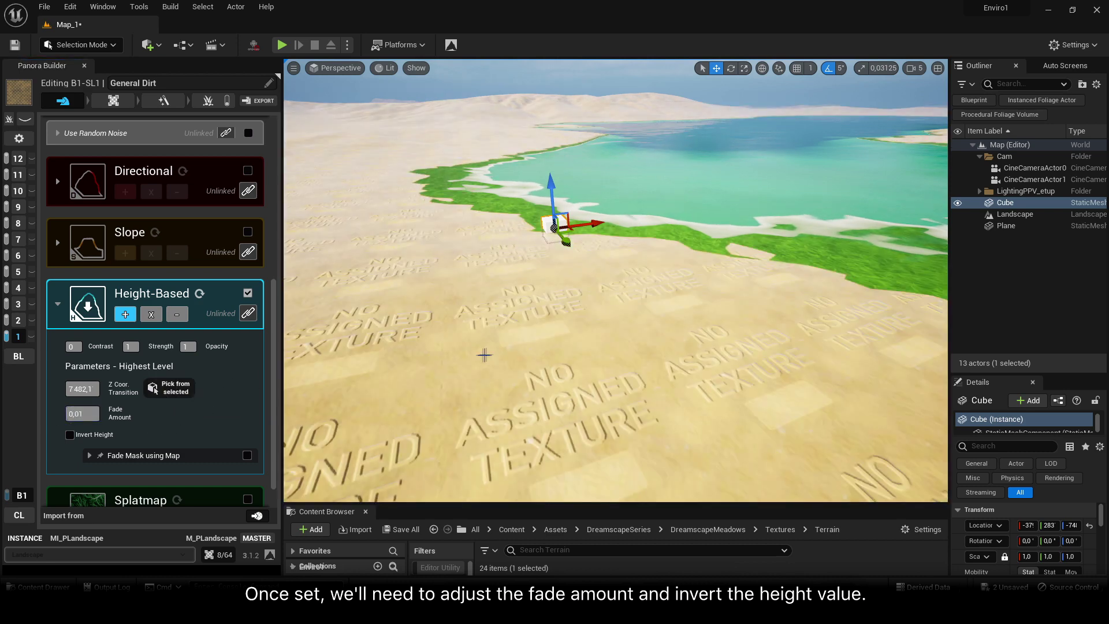
# Invert the height direction of the General Dirt mask and inspect the dirt along the lake shore
pyautogui.moveTo(644, 340); pyautogui.dragTo(797, 342, button='right')
pyautogui.press('f')
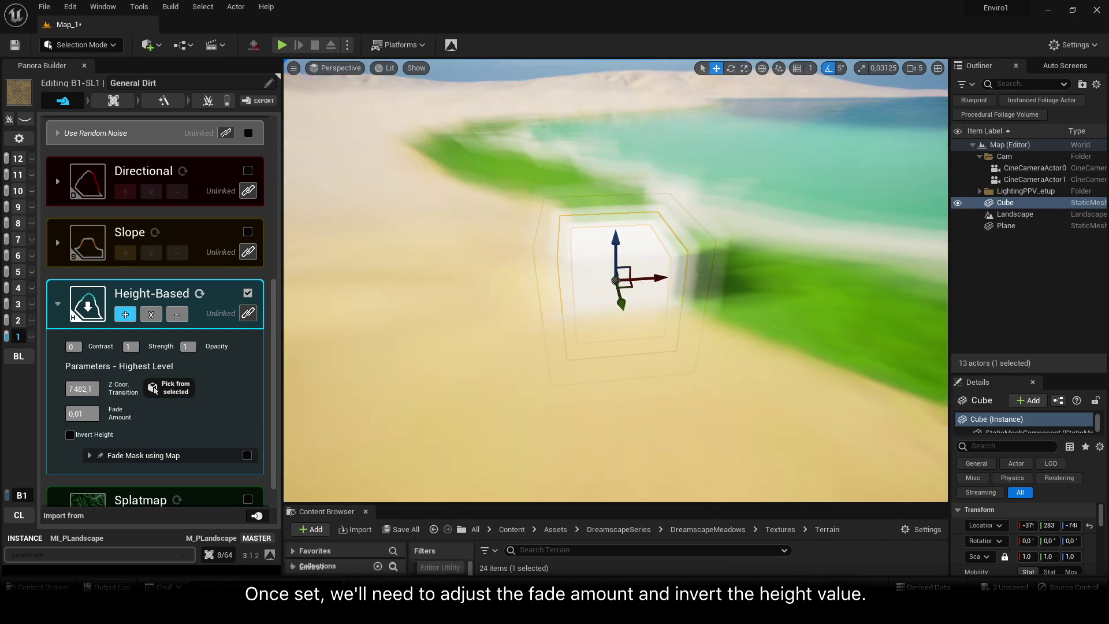
pyautogui.keyDown('alt'); pyautogui.moveTo(644, 340); pyautogui.dragTo(555, 340, button='right'); pyautogui.keyUp('alt')
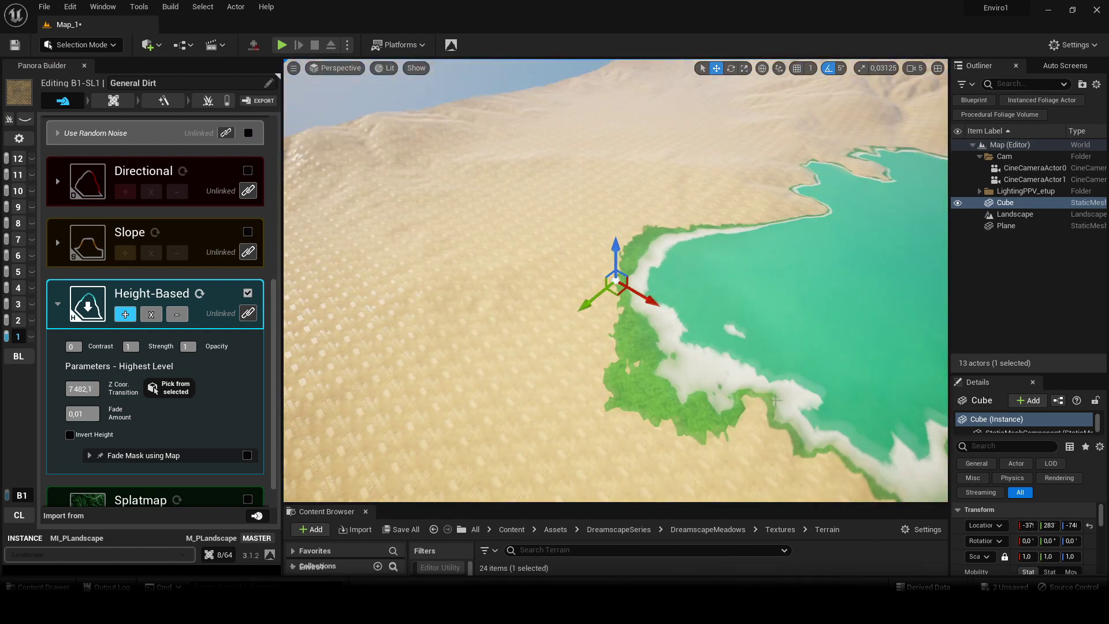
pyautogui.keyDown('alt'); pyautogui.moveTo(643, 340); pyautogui.dragTo(919, 335); pyautogui.keyUp('alt')
pyautogui.keyDown('alt'); pyautogui.moveTo(644, 339); pyautogui.dragTo(645, 388, button='right'); pyautogui.keyUp('alt')
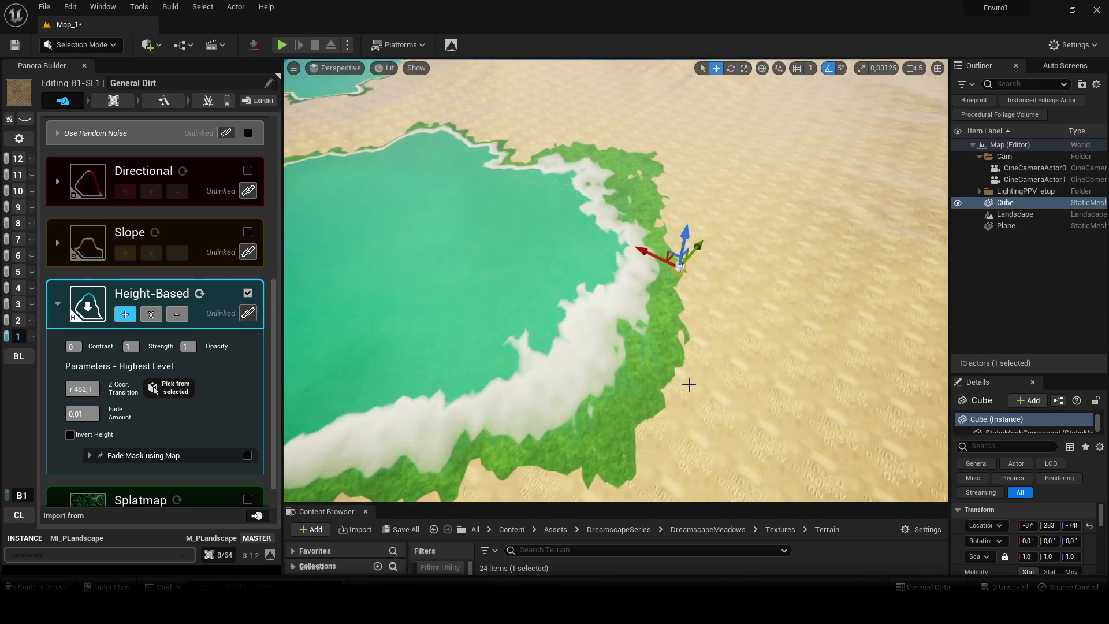
pyautogui.click(70, 435)
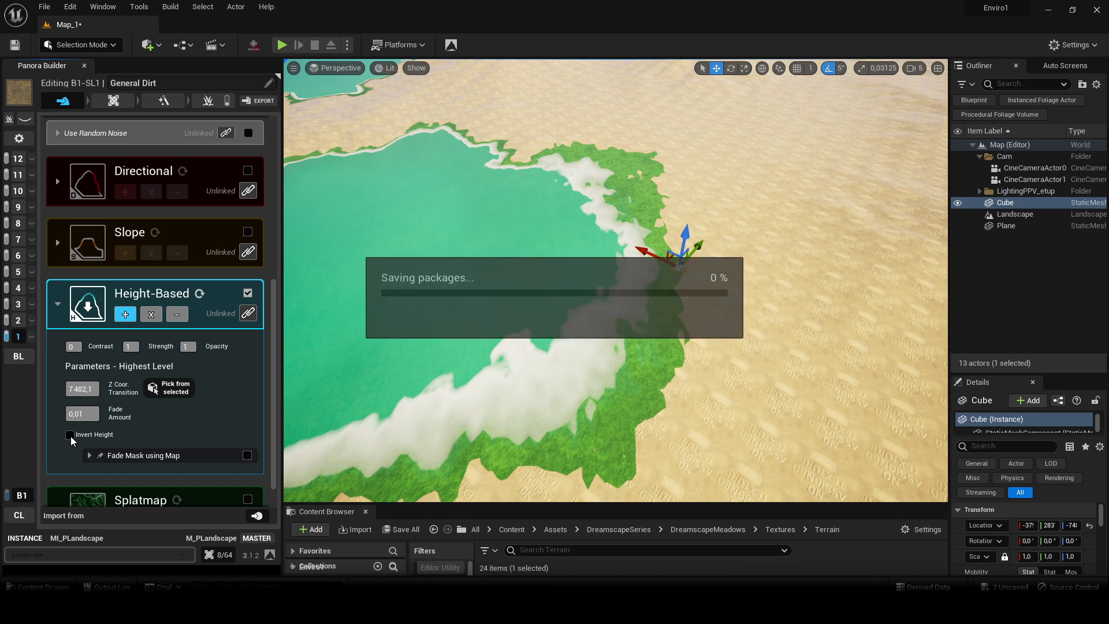
pyautogui.moveTo(690, 341)
pyautogui.mouseDown(button='right')
pyautogui.moveTo(676, 312)
pyautogui.moveTo(688, 324)
pyautogui.mouseUp(button='right')
pyautogui.moveTo(442, 470); pyautogui.dragTo(393, 504, button='right')
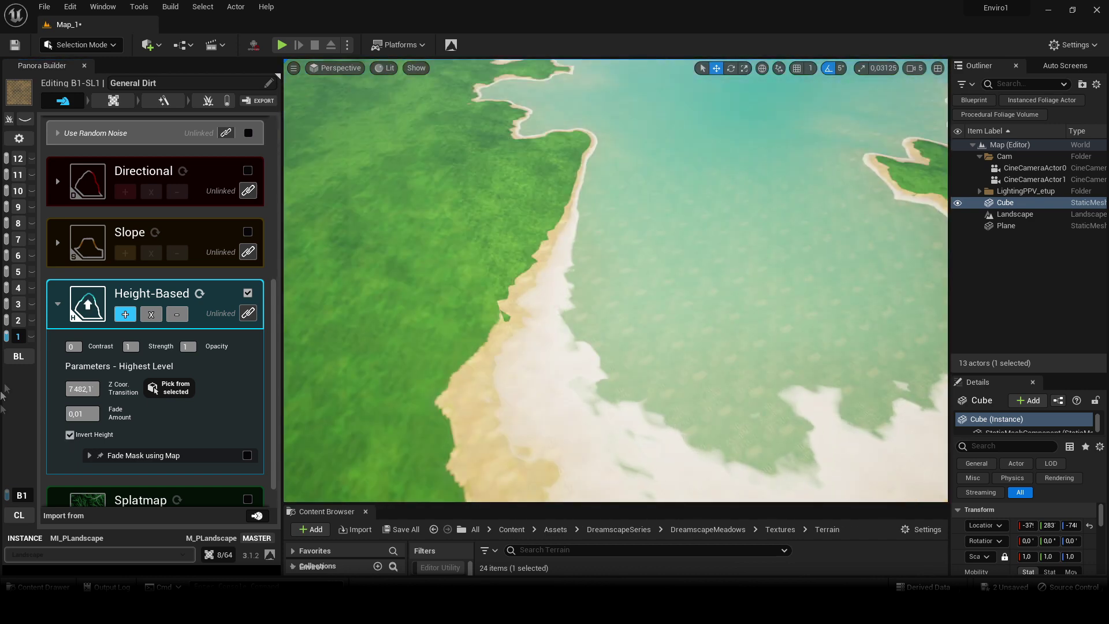
# Try fade amounts of 100 and 10 on the Height-Based filter
pyautogui.click(86, 415)
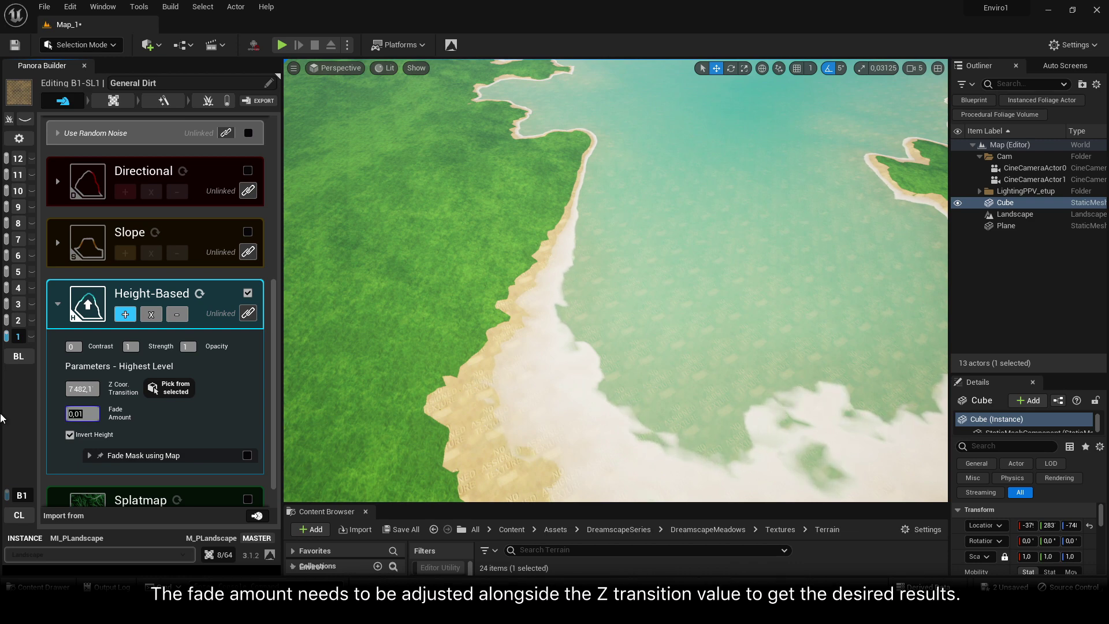
pyautogui.write('100')
pyautogui.press('Return')
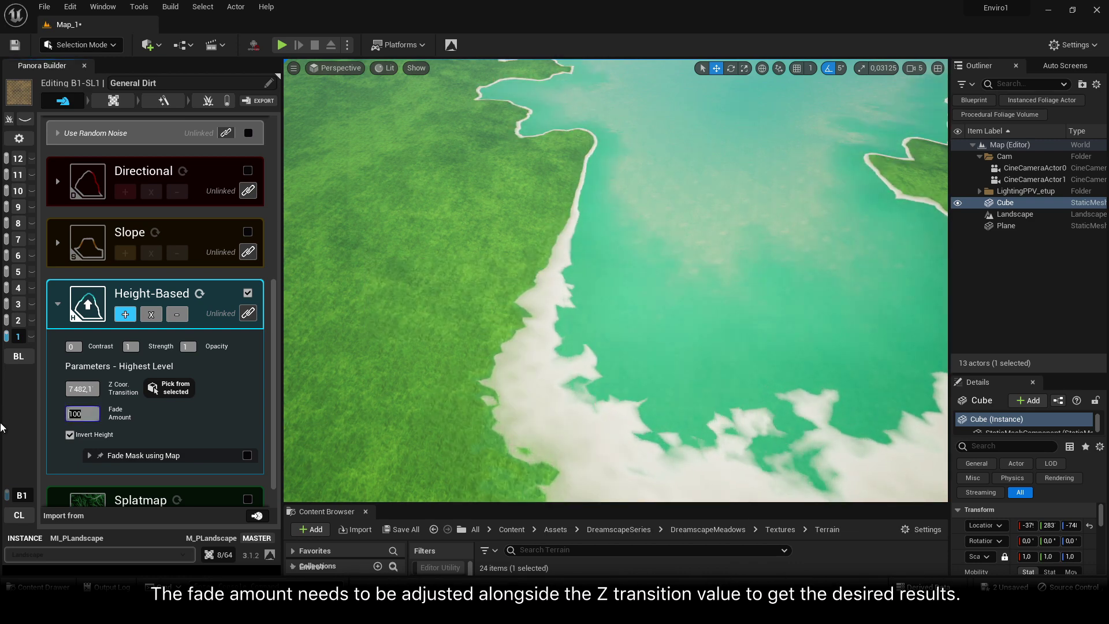
pyautogui.press('BackSpace')
pyautogui.press('Return')
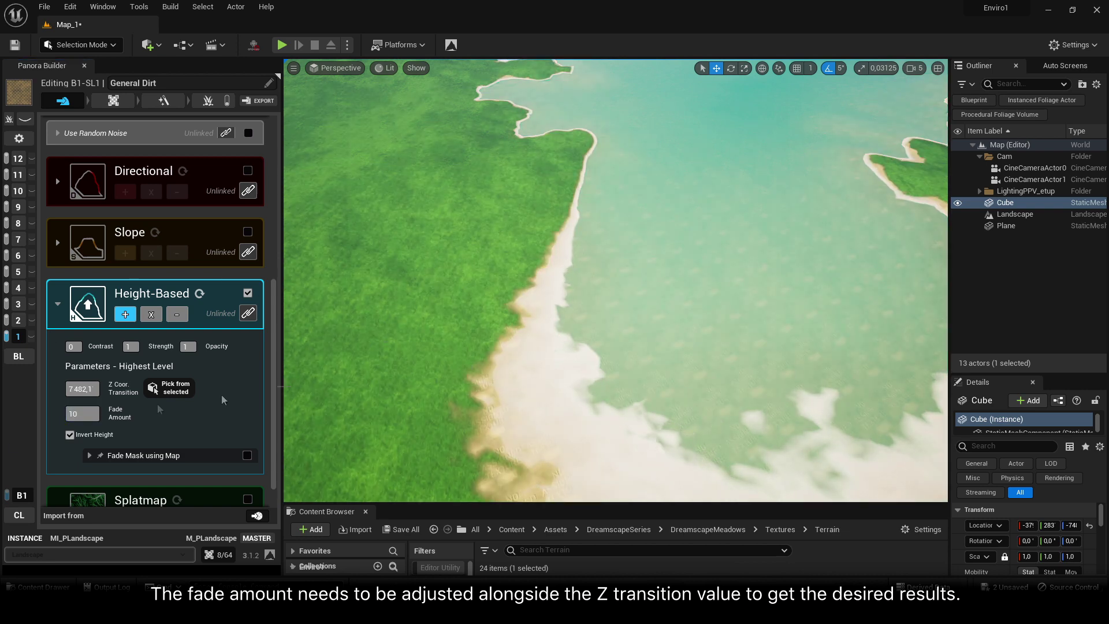
# Change the height filter's Z coordinate transition to 7472.1 and the fade amount to 20
pyautogui.moveTo(78, 389); pyautogui.dragTo(82, 389)
pyautogui.write('9')
pyautogui.write('7')
pyautogui.press('Return')
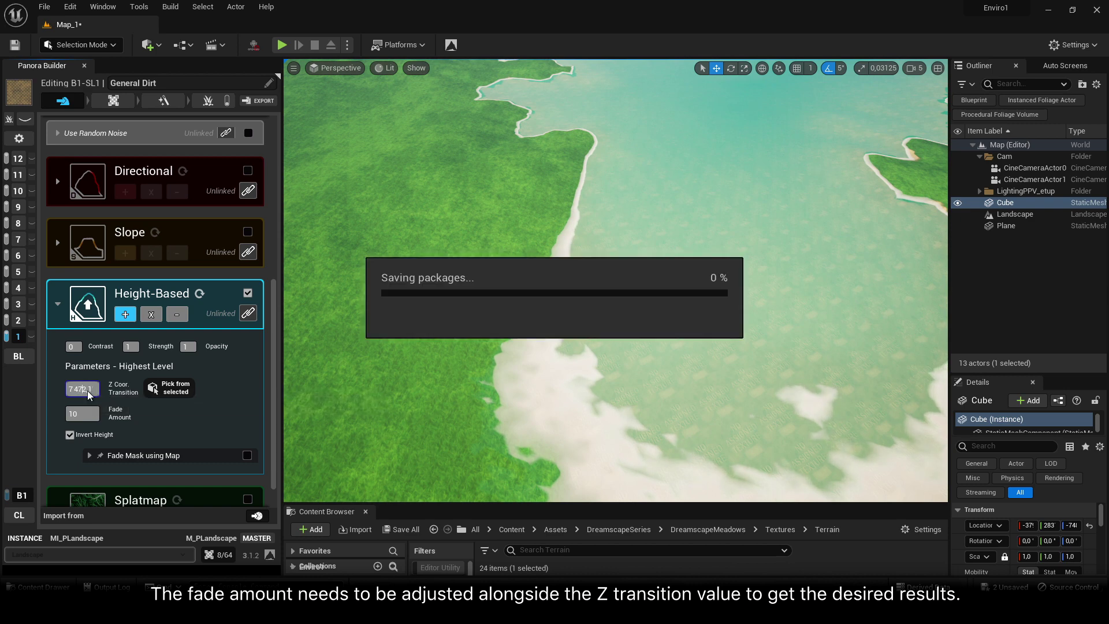
pyautogui.write('20')
pyautogui.press('Return')
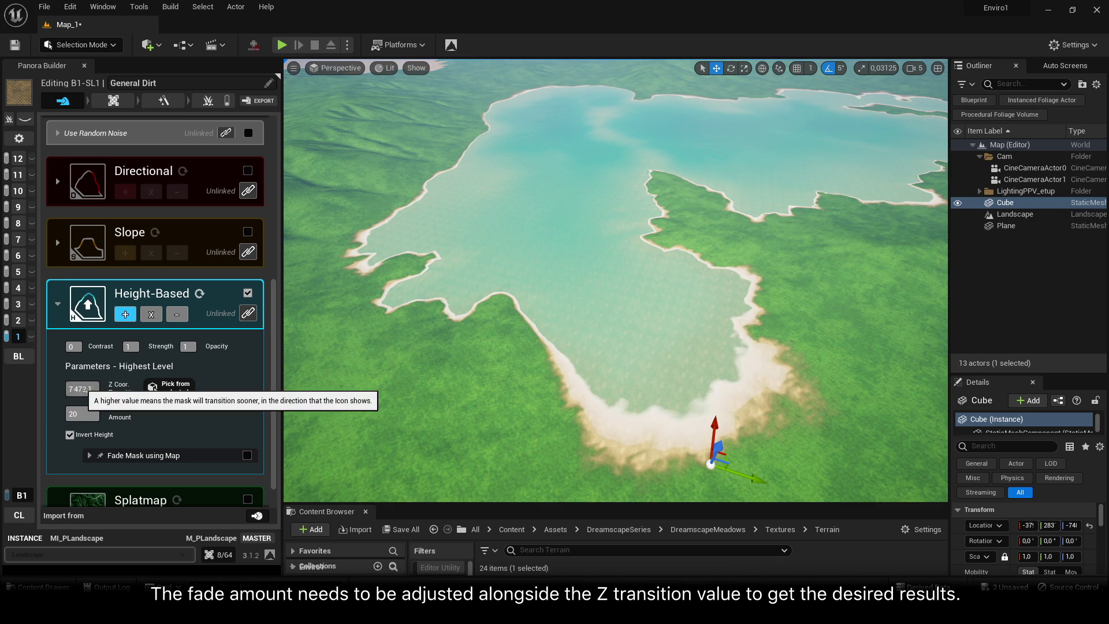
# Try to round the height filter's Z coordinate transition to 7470
pyautogui.click(81, 389)
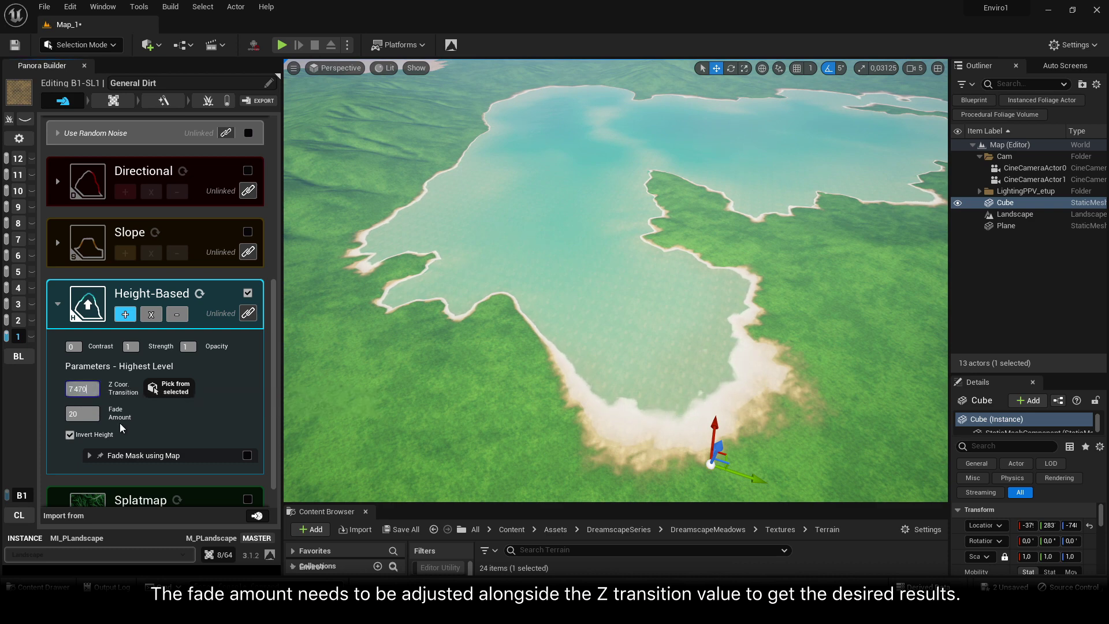
pyautogui.write('0')
pyautogui.press('Return')
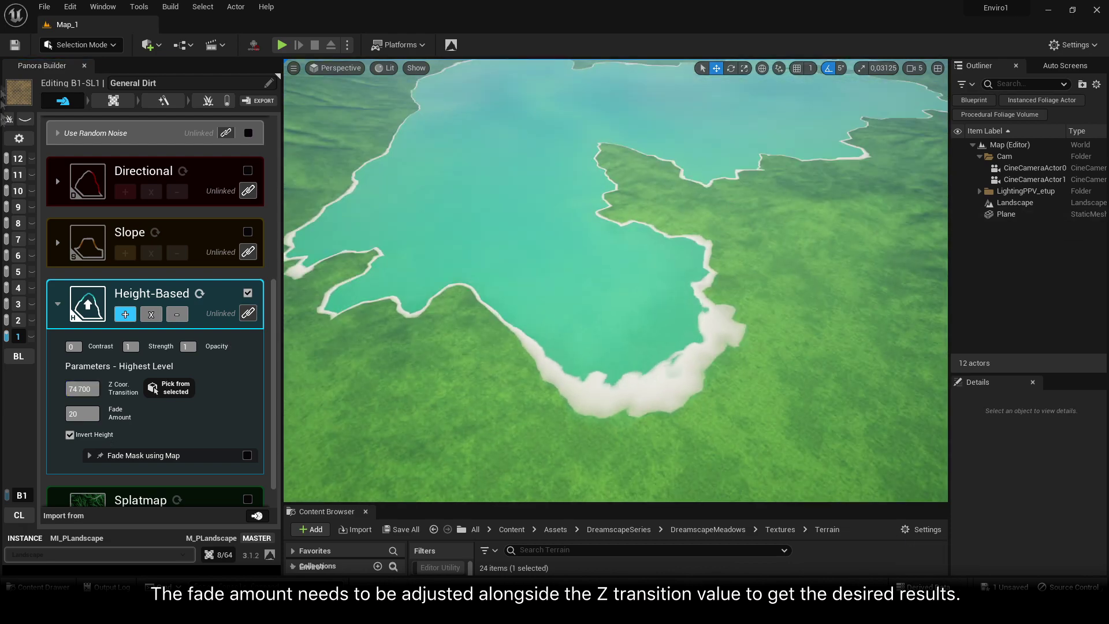
# Pick the Z coordinate transition from the water plane and adjust it to 7400.10
pyautogui.click(1035, 214)
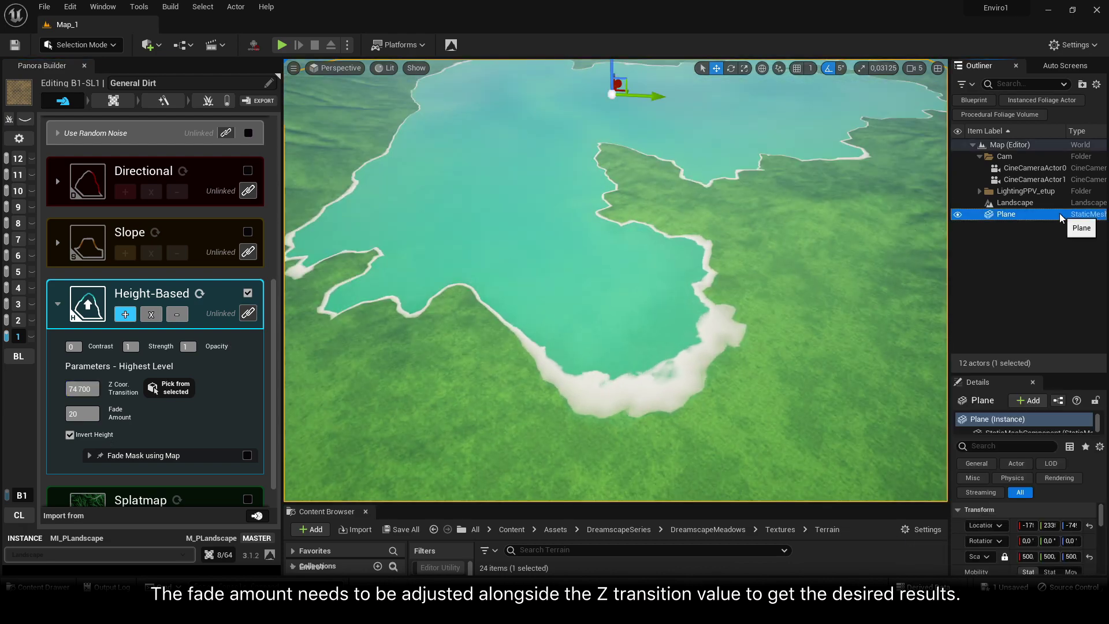
pyautogui.click(170, 388)
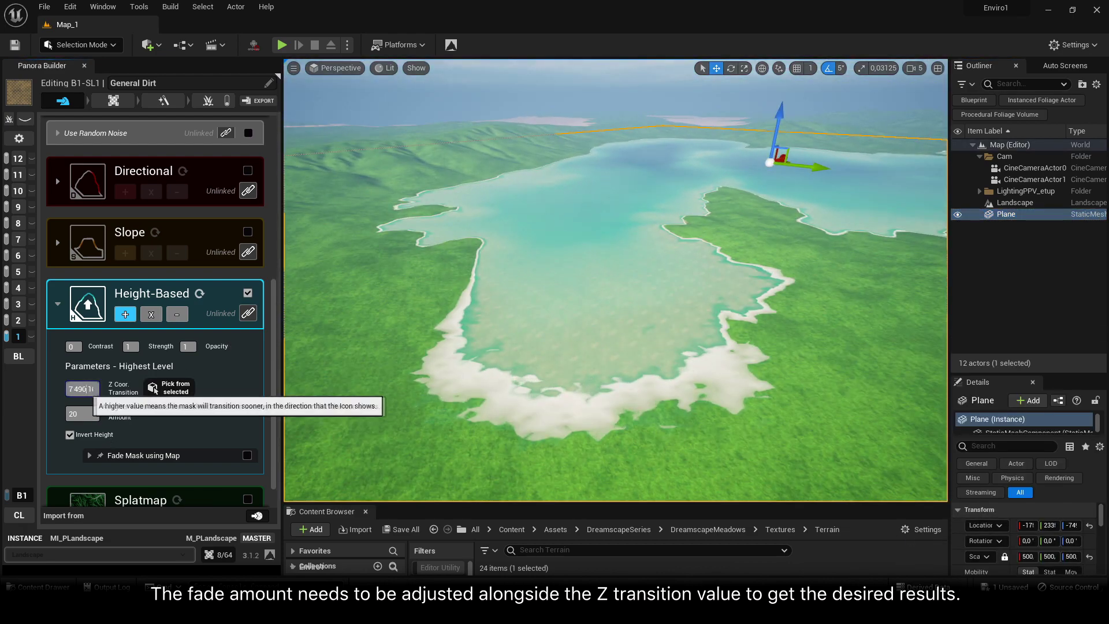
pyautogui.click(86, 390)
pyautogui.press('BackSpace')
pyautogui.press('BackSpace')
pyautogui.write('00')
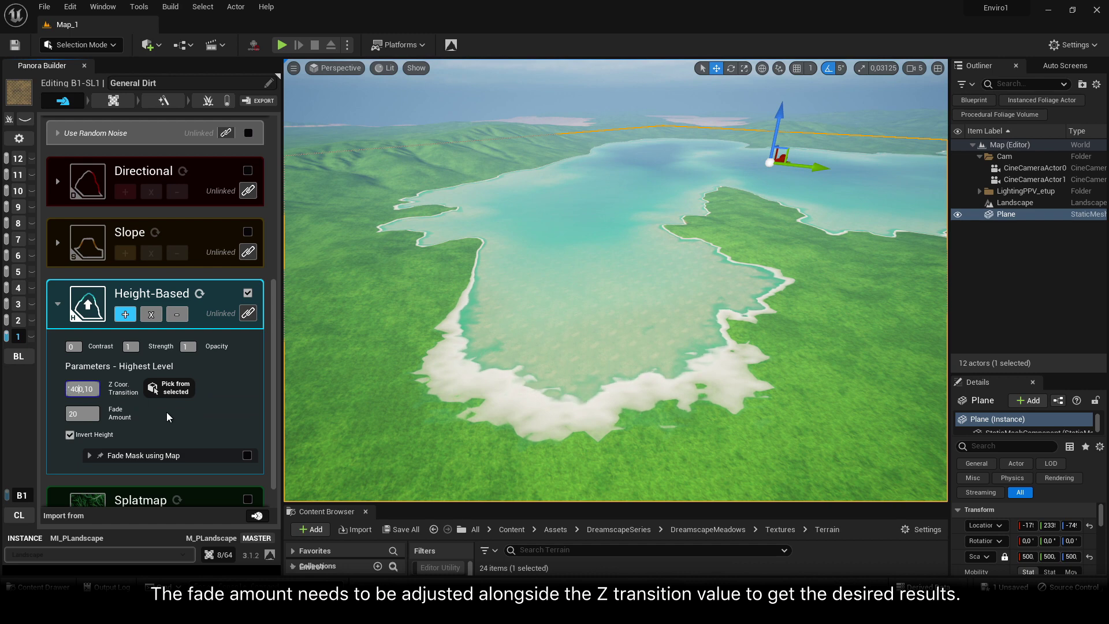
pyautogui.press('Return')
# Try a fade amount of 500 on the height filter and reduce it to 100
pyautogui.moveTo(86, 413); pyautogui.dragTo(18, 414)
pyautogui.write('500')
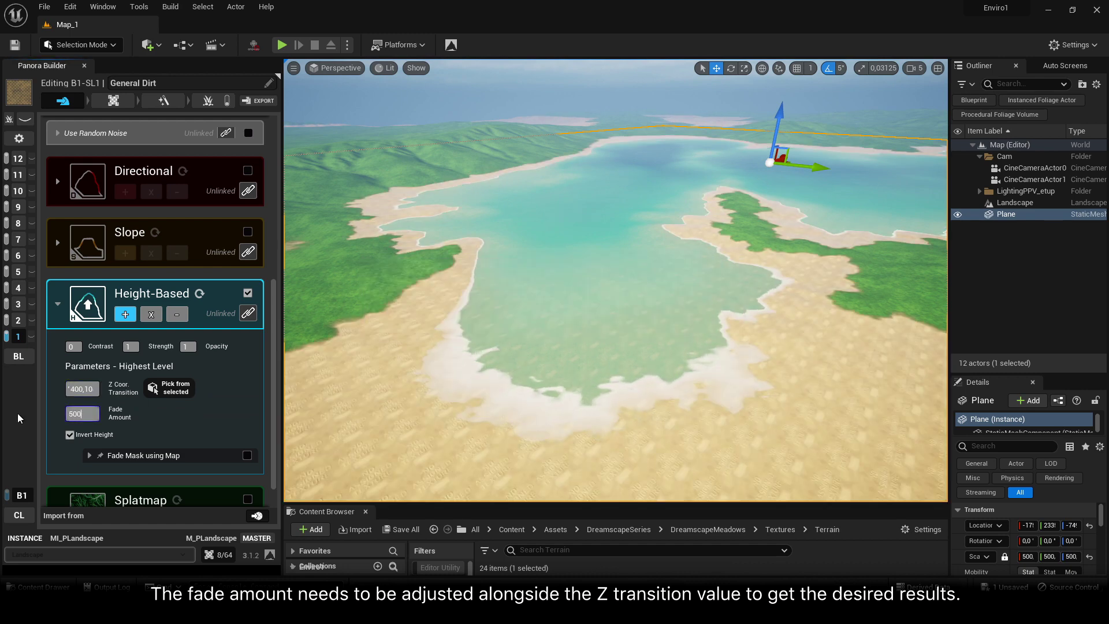
pyautogui.press('Return')
pyautogui.click(76, 413)
pyautogui.press('BackSpace')
pyautogui.write('1')
pyautogui.press('Return')
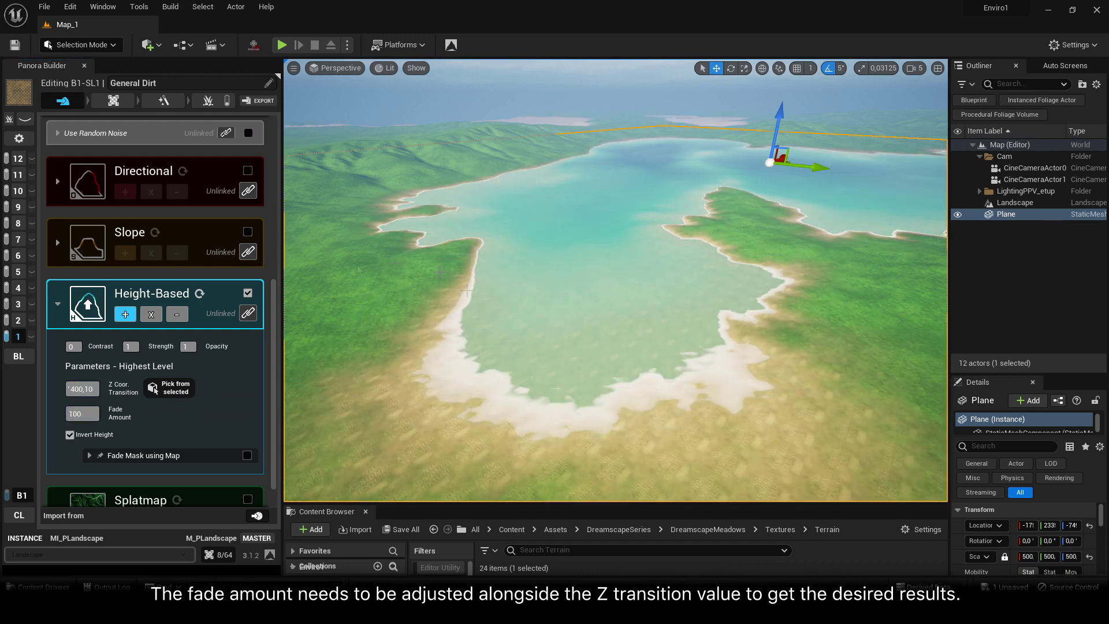
# Set the height filter's fade amount to 200 and its Z coordinate transition to 7300.10
pyautogui.moveTo(467, 291)
pyautogui.mouseDown(button='right')
pyautogui.moveTo(520, 370)
pyautogui.moveTo(497, 277)
pyautogui.moveTo(467, 291)
pyautogui.mouseUp(button='right')
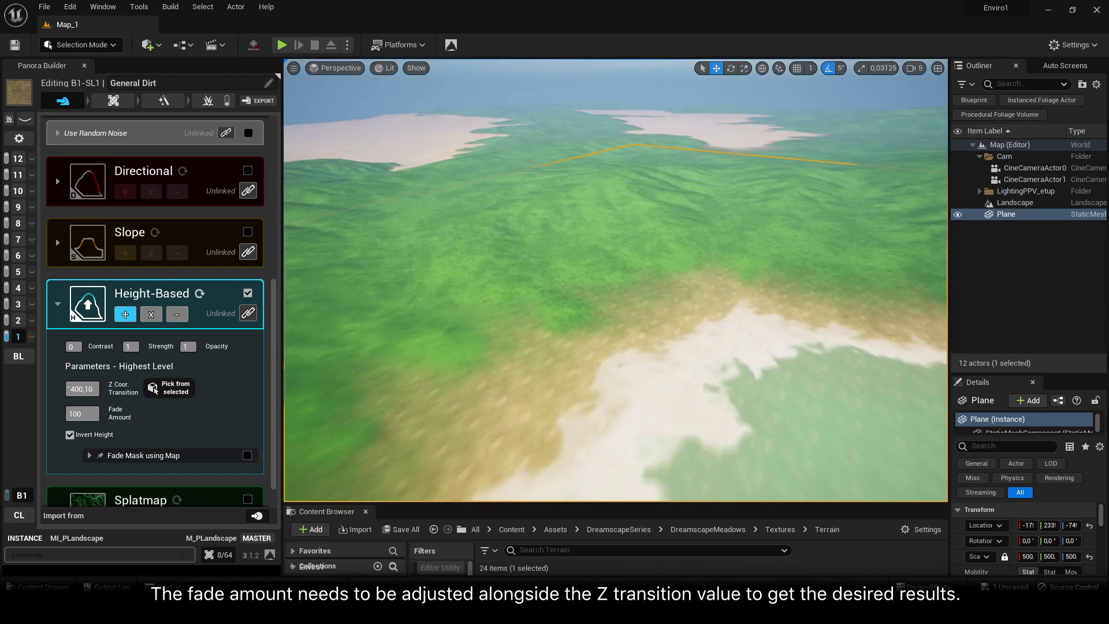
pyautogui.click(74, 414)
pyautogui.press('BackSpace')
pyautogui.write('2')
pyautogui.press('Return')
pyautogui.click(78, 389)
pyautogui.press('BackSpace')
pyautogui.write('3')
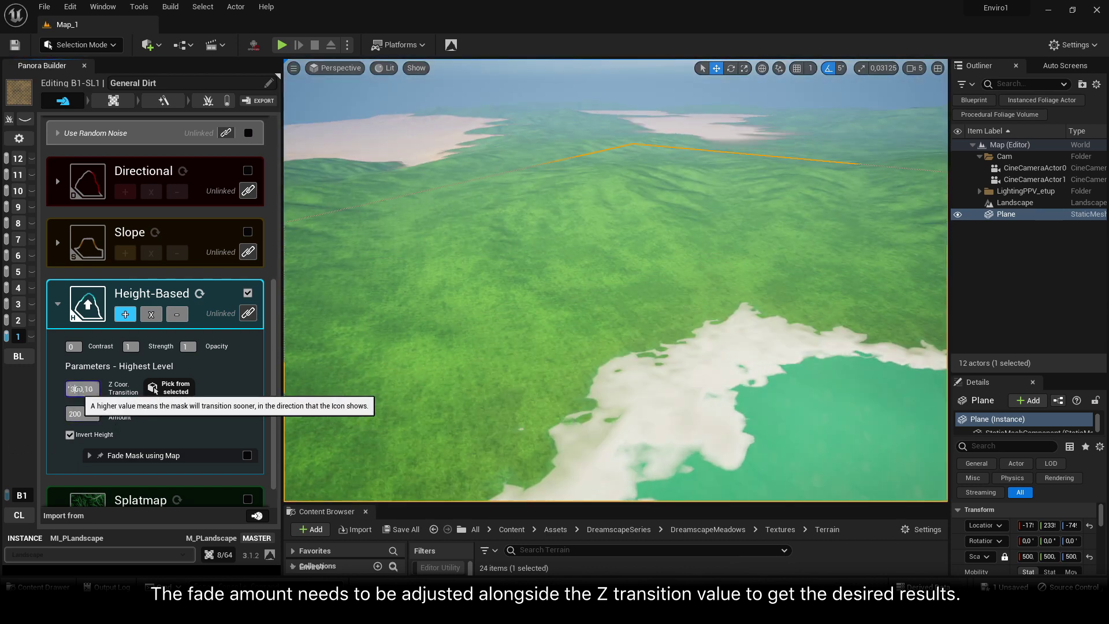
pyautogui.press('Return')
# Examine the dirt and sand blending along the lake shore with the water plane deselected
pyautogui.moveTo(616, 280); pyautogui.dragTo(658, 242, button='right')
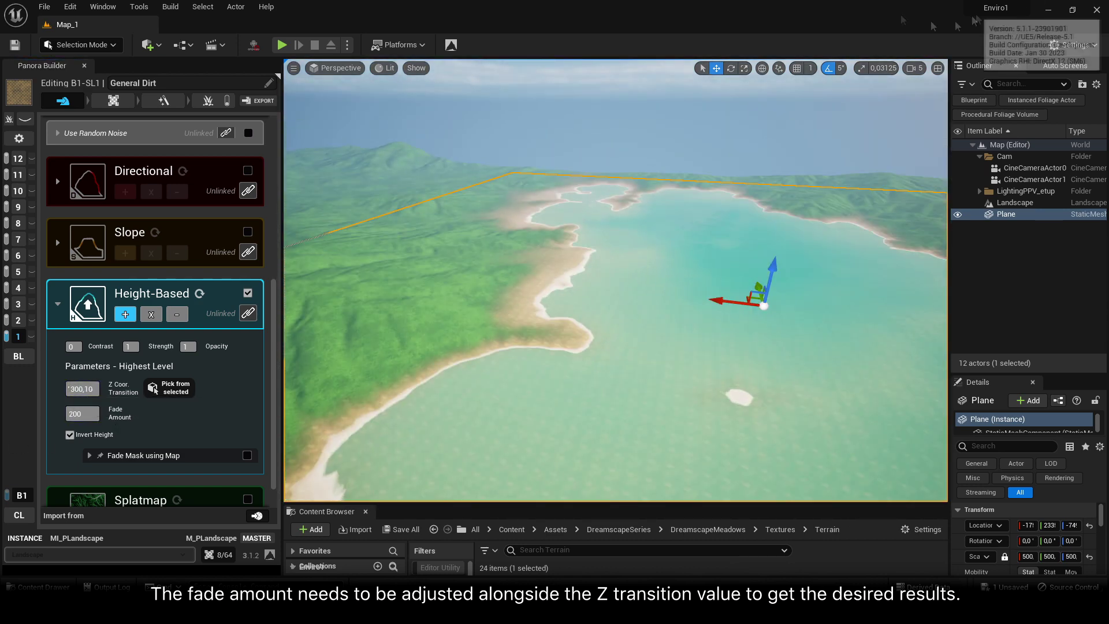
pyautogui.press('d')
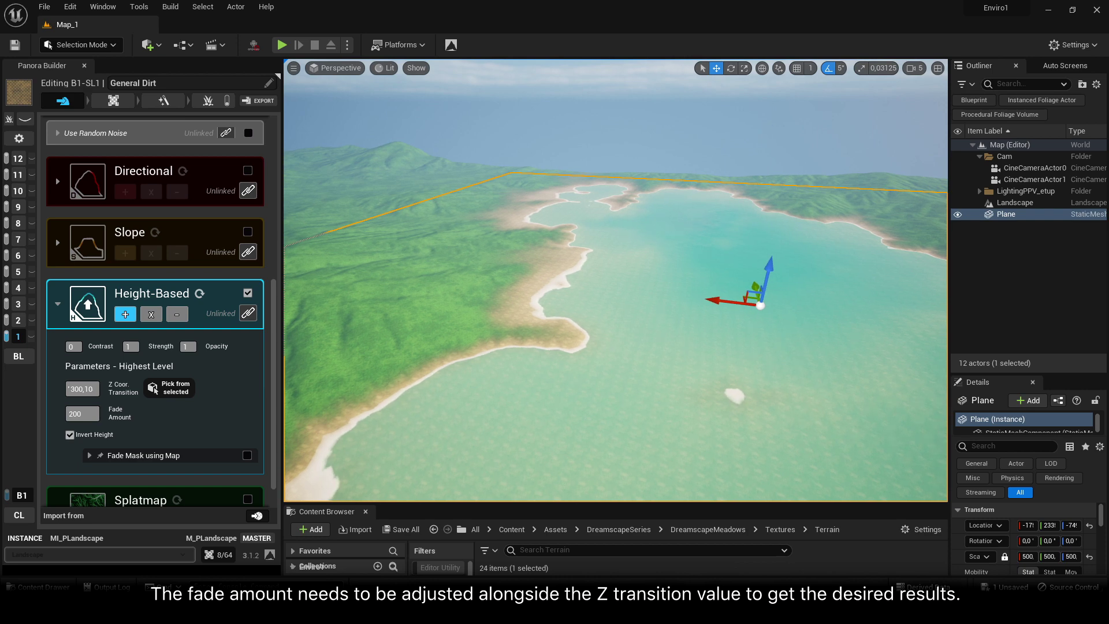
pyautogui.press('q')
pyautogui.moveTo(610, 249); pyautogui.dragTo(610, 263, button='right')
pyautogui.click(585, 103)
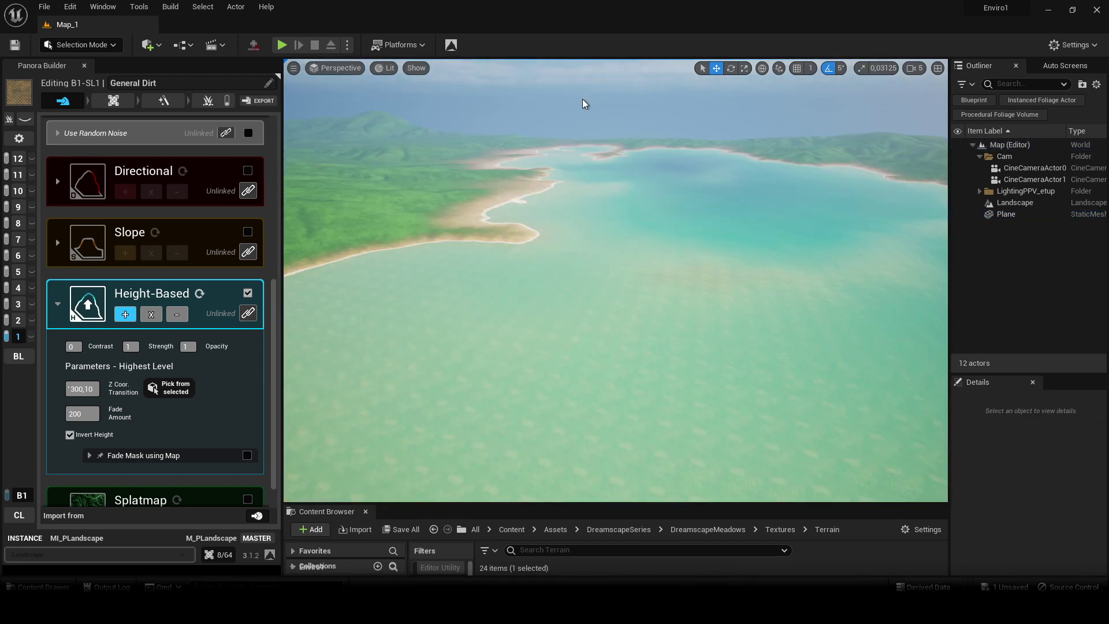
pyautogui.moveTo(585, 103); pyautogui.dragTo(565, 91, button='right')
pyautogui.moveTo(337, 455); pyautogui.dragTo(511, 378, button='right')
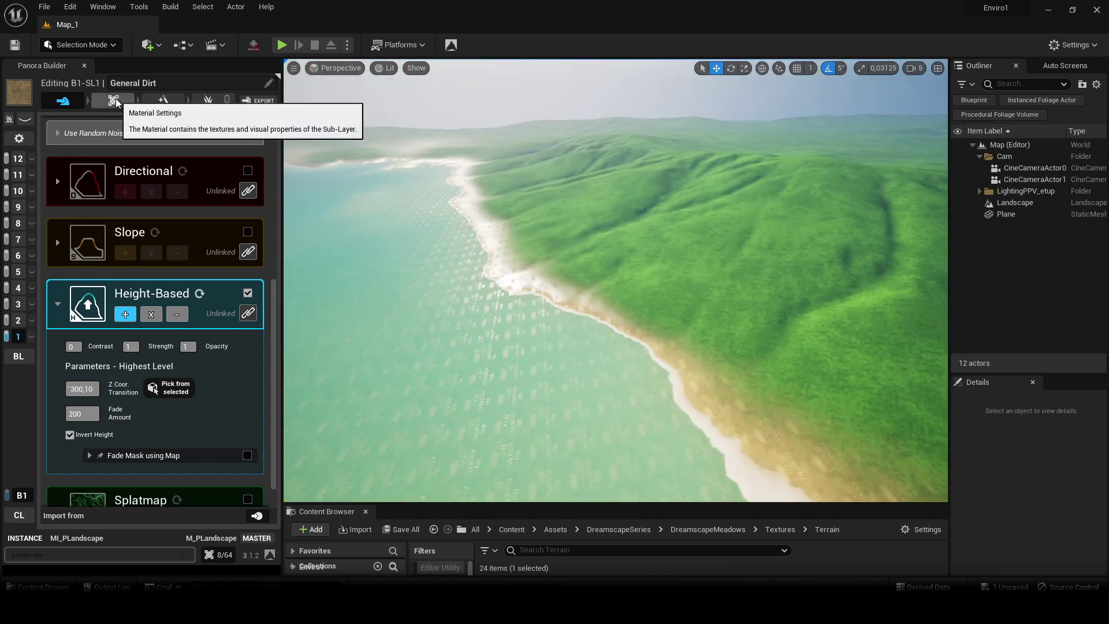
# Enable the Slope filter on the General Dirt sub-layer and set its steepness to 0.65
pyautogui.scroll(3, 132, 182)
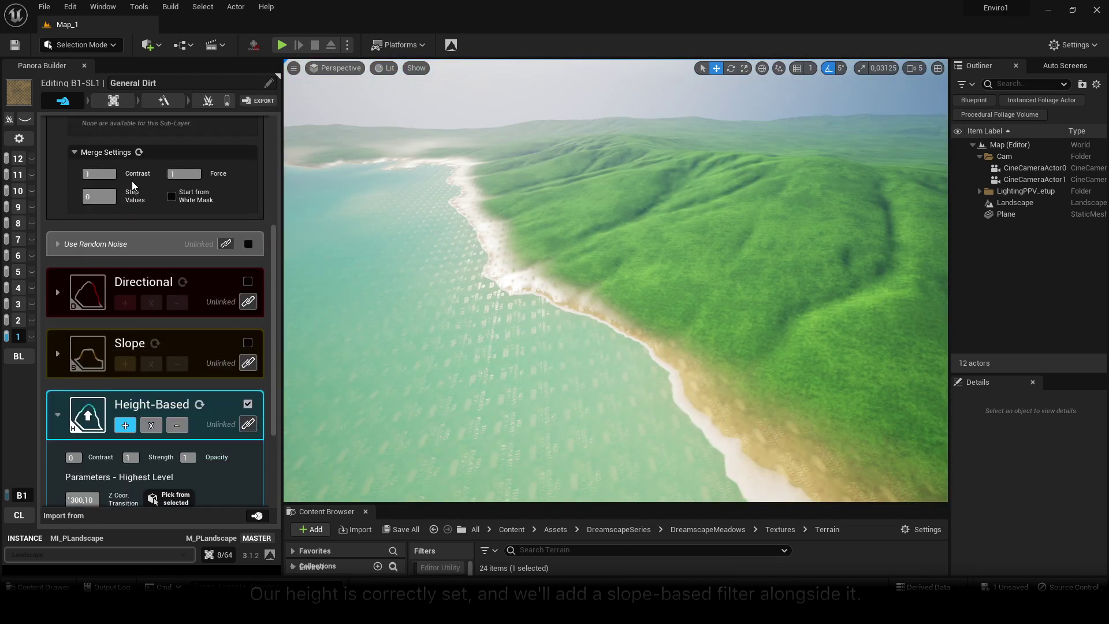
pyautogui.click(238, 345)
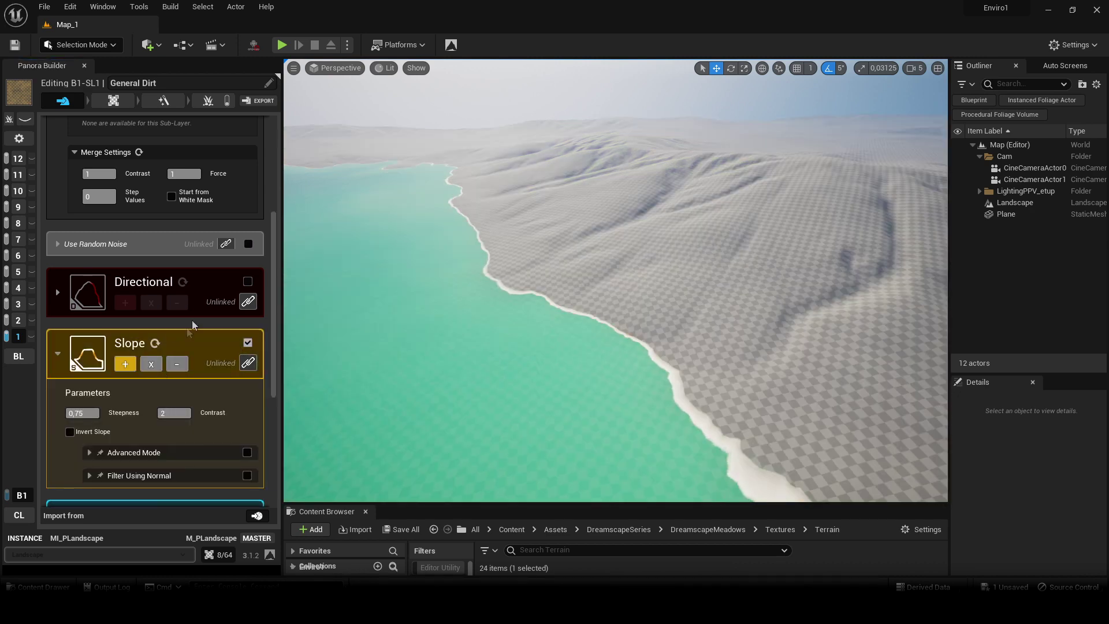
pyautogui.scroll(-1, 195, 315)
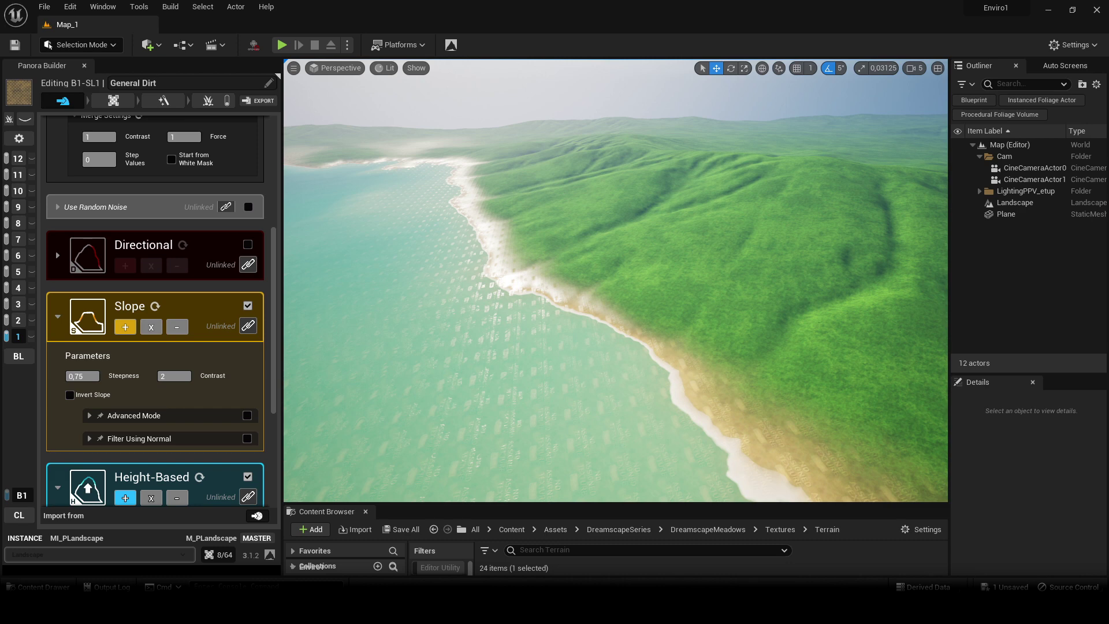
pyautogui.moveTo(680, 278); pyautogui.dragTo(878, 280, button='right')
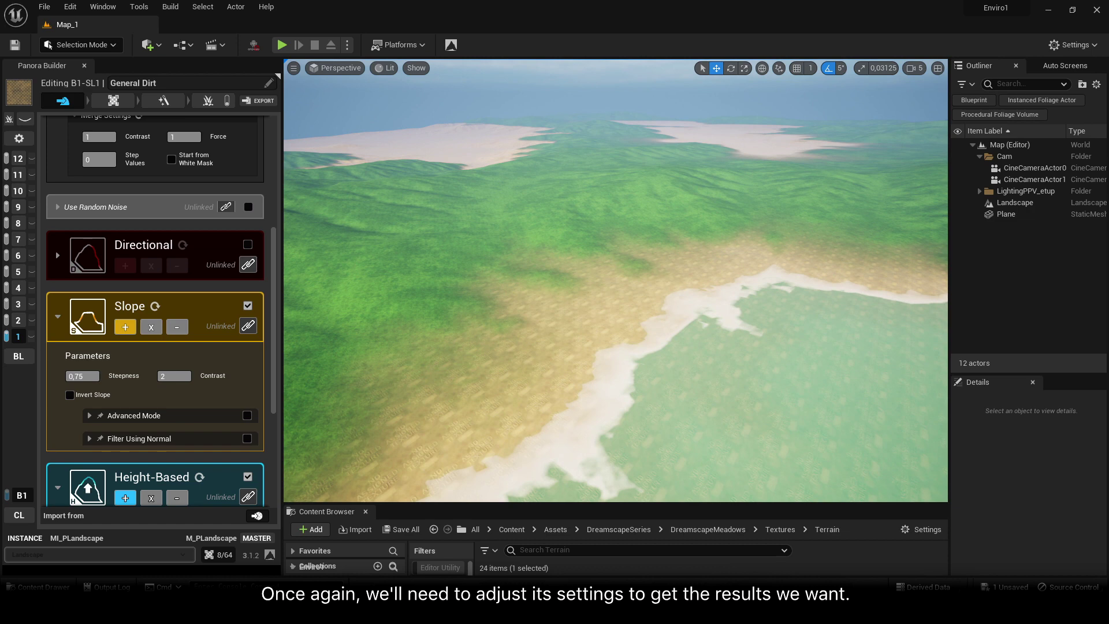
pyautogui.moveTo(463, 418); pyautogui.dragTo(488, 456, button='right')
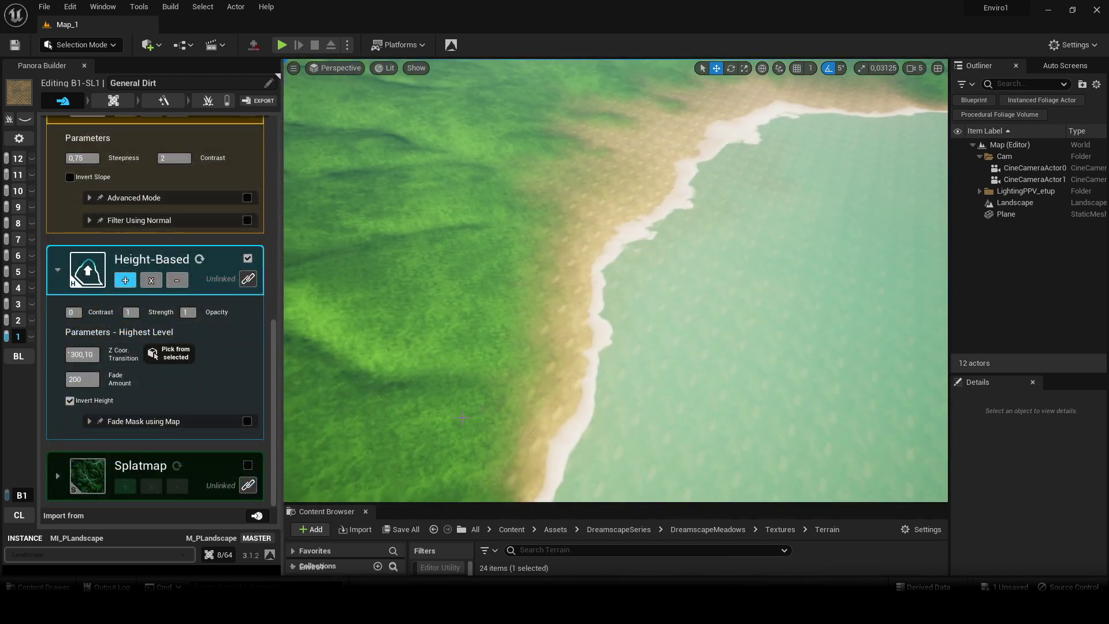
pyautogui.scroll(4, 141, 265)
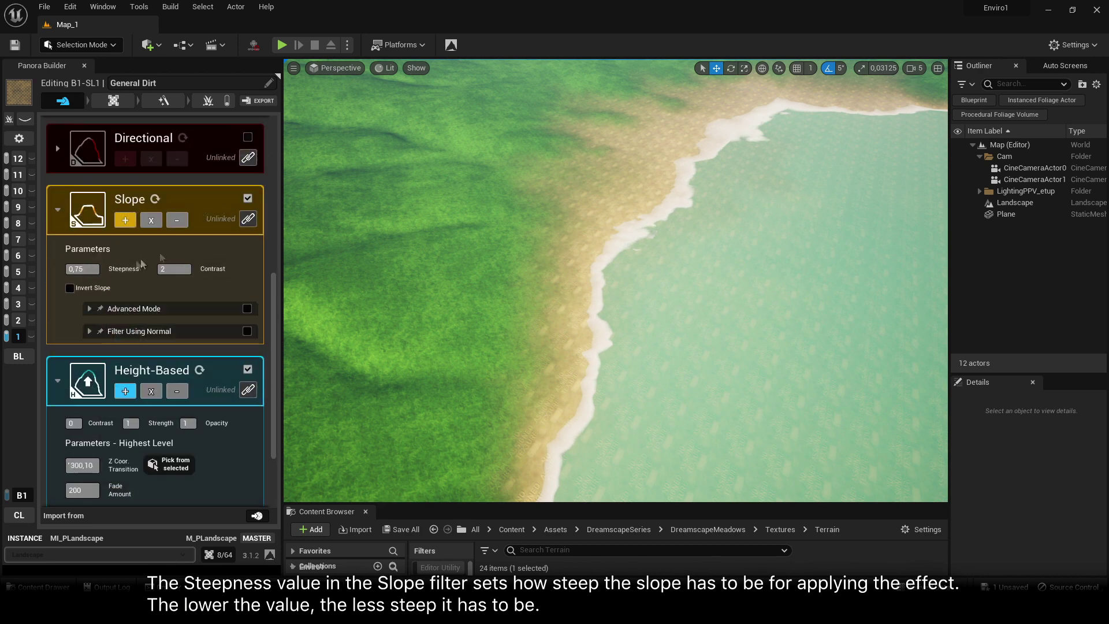
pyautogui.click(83, 269)
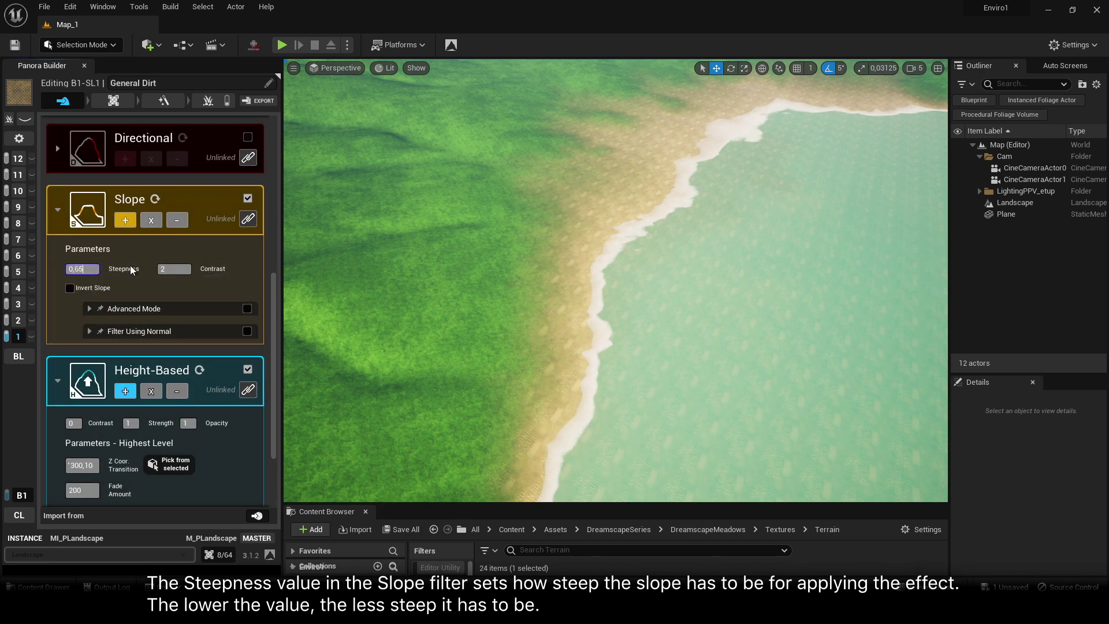
# Lower the Slope filter's steepness to 0.6, try a contrast of 1 and restore the contrast to 2
pyautogui.moveTo(663, 297); pyautogui.dragTo(672, 220, button='right')
pyautogui.press('w')
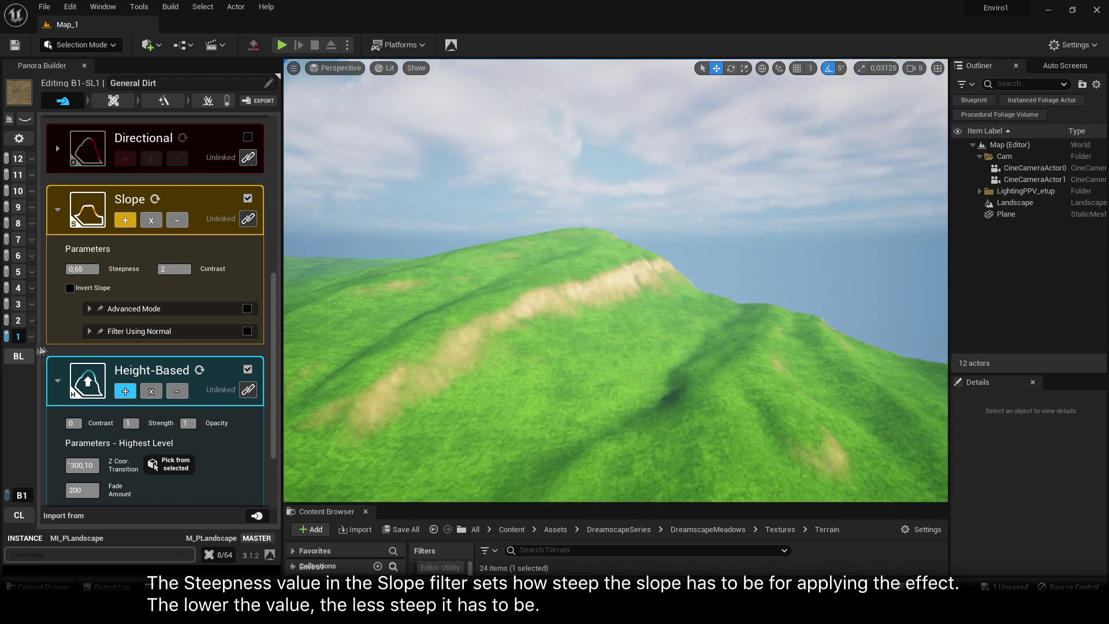
pyautogui.click(87, 270)
pyautogui.write('0,6')
pyautogui.press('Return')
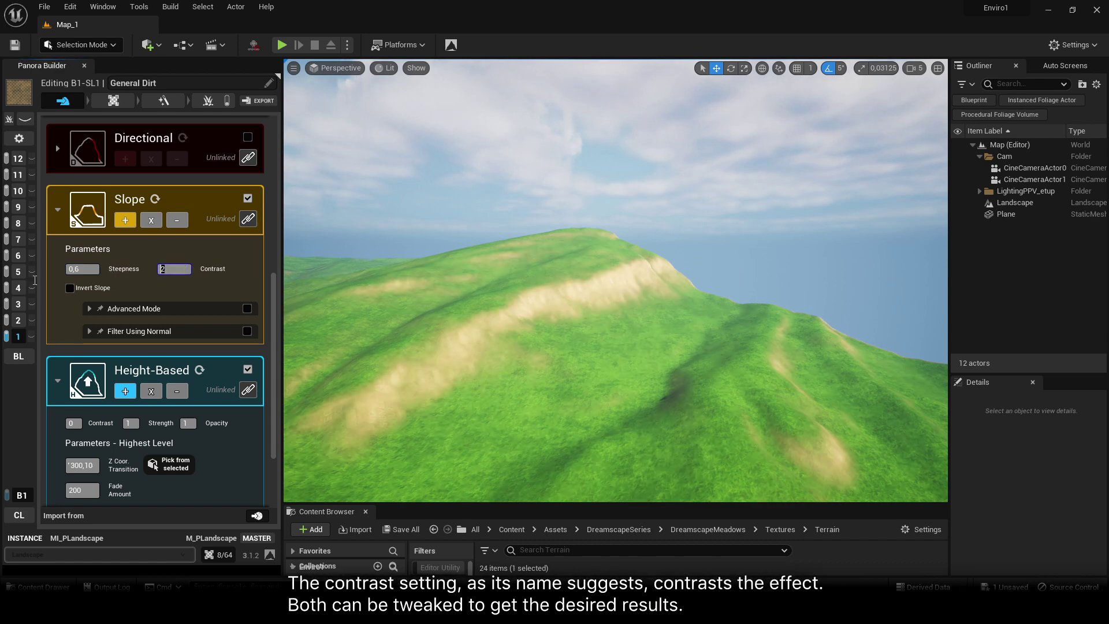
pyautogui.write('1')
pyautogui.press('Return')
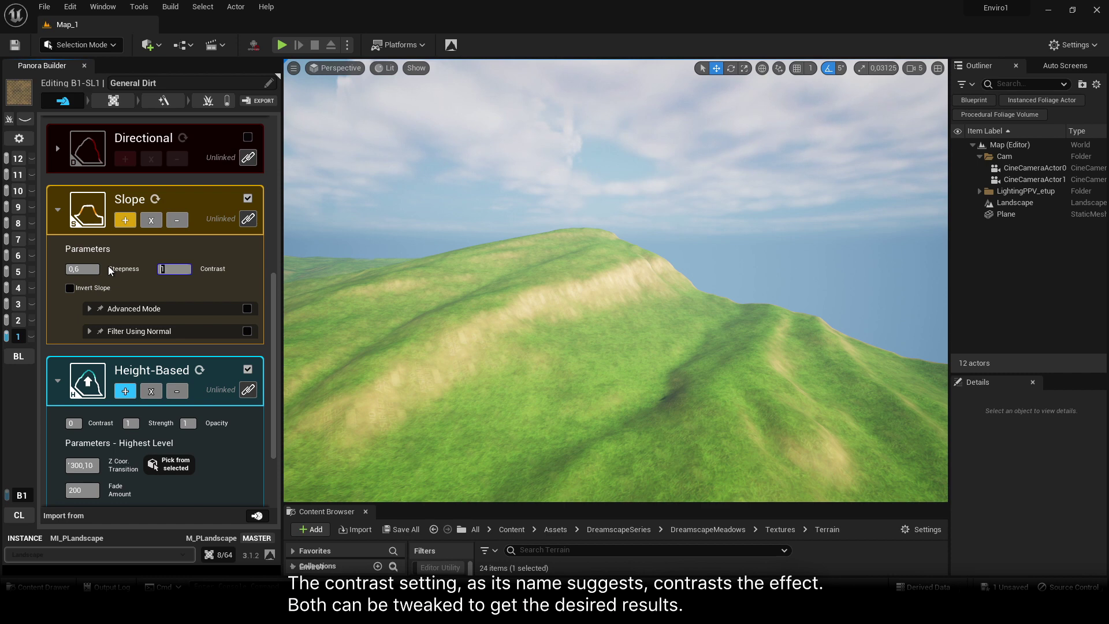
pyautogui.press('Return')
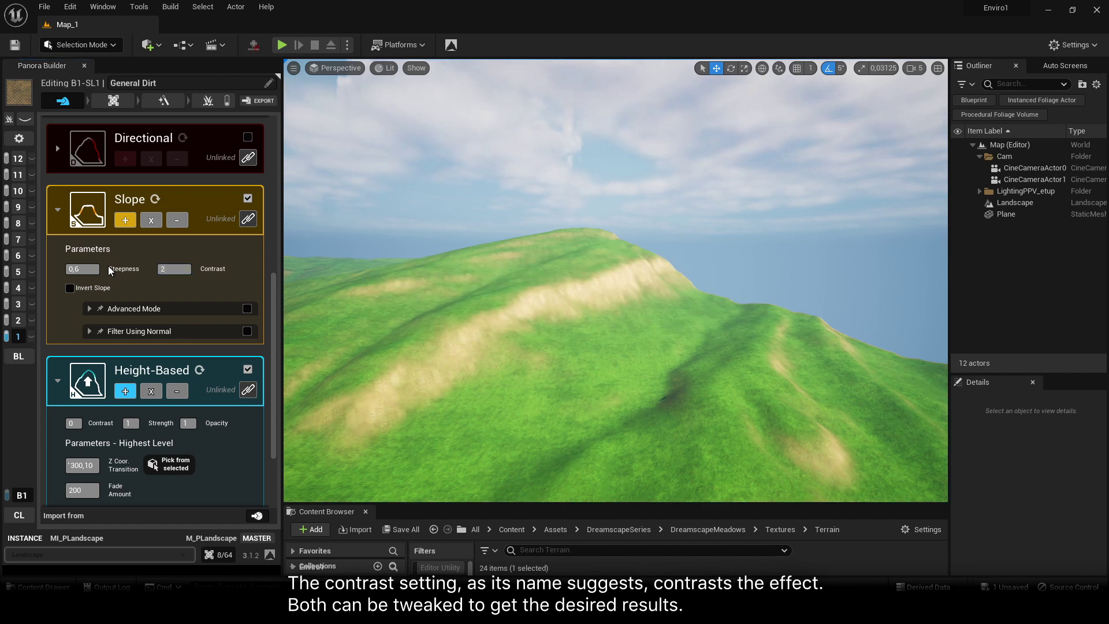
# Set the Slope filter's steepness to 0.55 and its contrast to 3, checking the dirt on the hills
pyautogui.write('0,55')
pyautogui.press('Return')
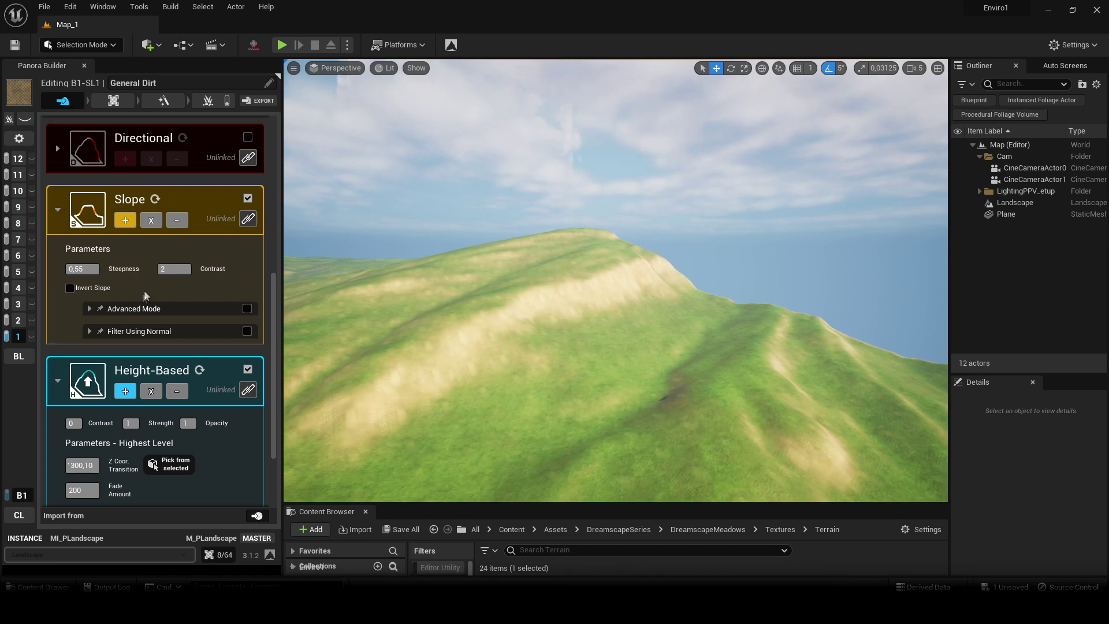
pyautogui.click(170, 270)
pyautogui.rightClick(471, 428)
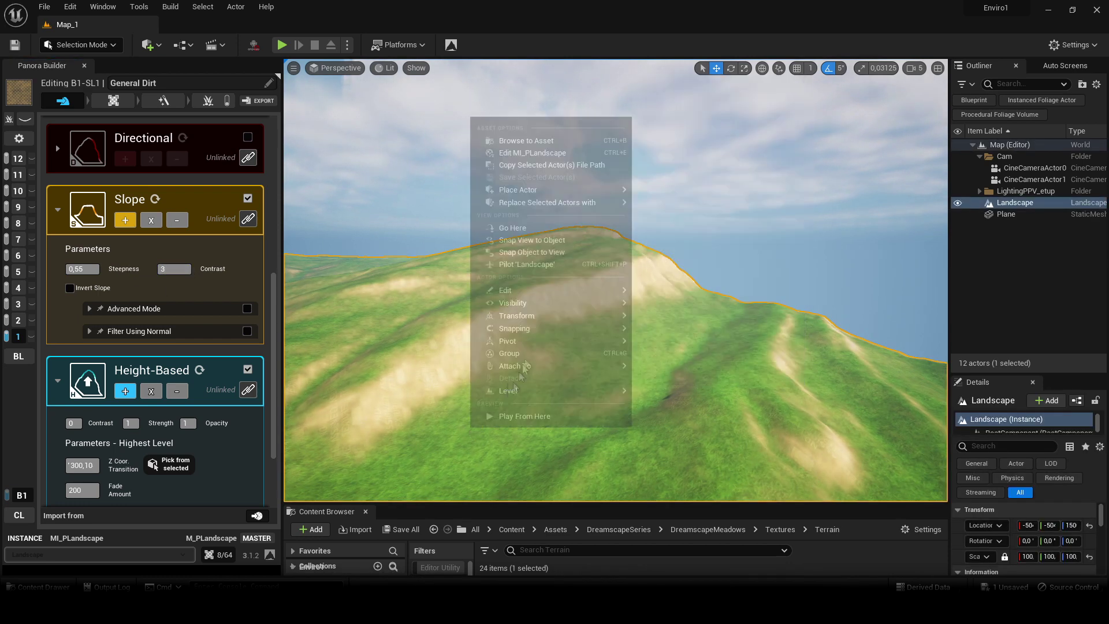
pyautogui.press('w')
pyautogui.moveTo(788, 205); pyautogui.dragTo(725, 245, button='right')
pyautogui.press('Escape')
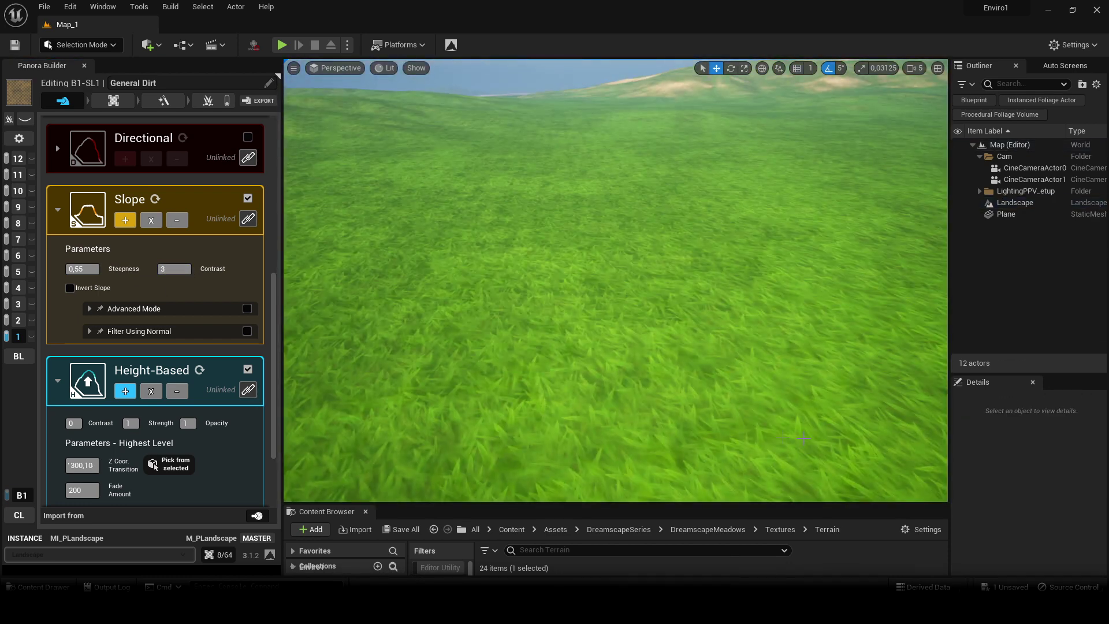
# Try a steepness of 0.57 on the Slope filter and return it to 0.55
pyautogui.moveTo(80, 270); pyautogui.dragTo(145, 272)
pyautogui.write('7')
pyautogui.press('Return')
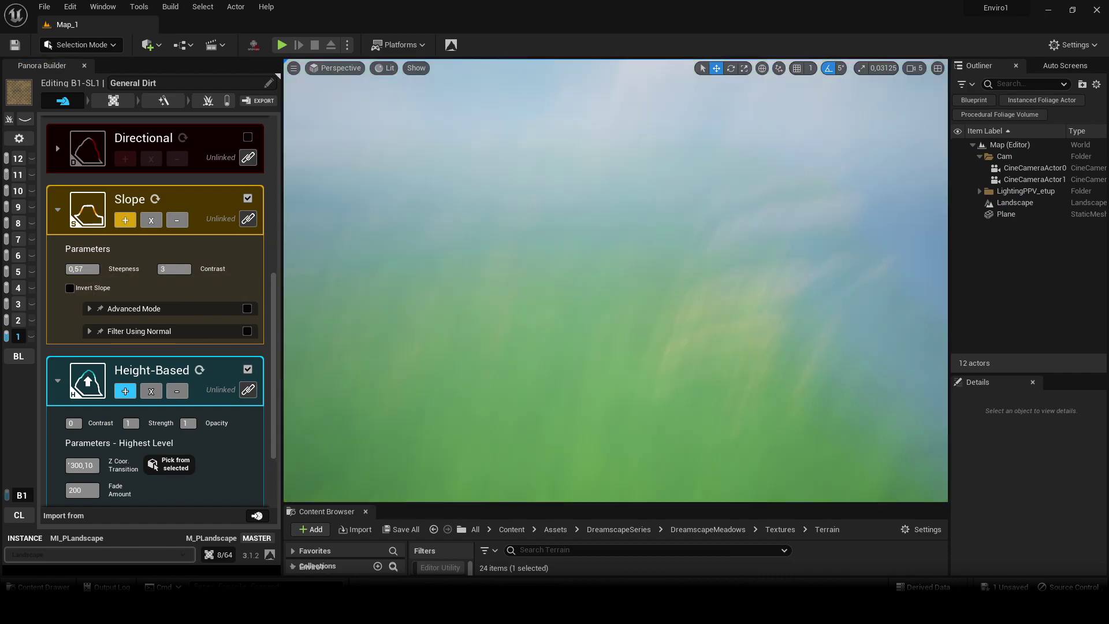
pyautogui.moveTo(80, 269); pyautogui.dragTo(108, 271)
pyautogui.write('5')
pyautogui.press('Return')
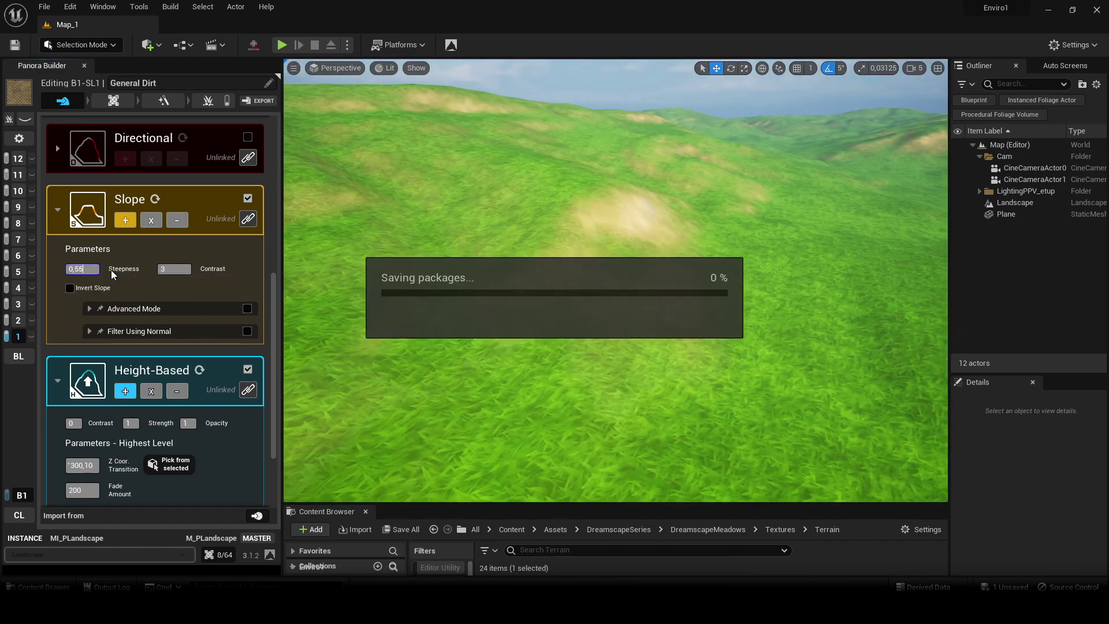
# Raise the Slope filter's contrast to 5, lower its steepness to 0.53, and increase the contrast to 7
pyautogui.write('5')
pyautogui.press('Return')
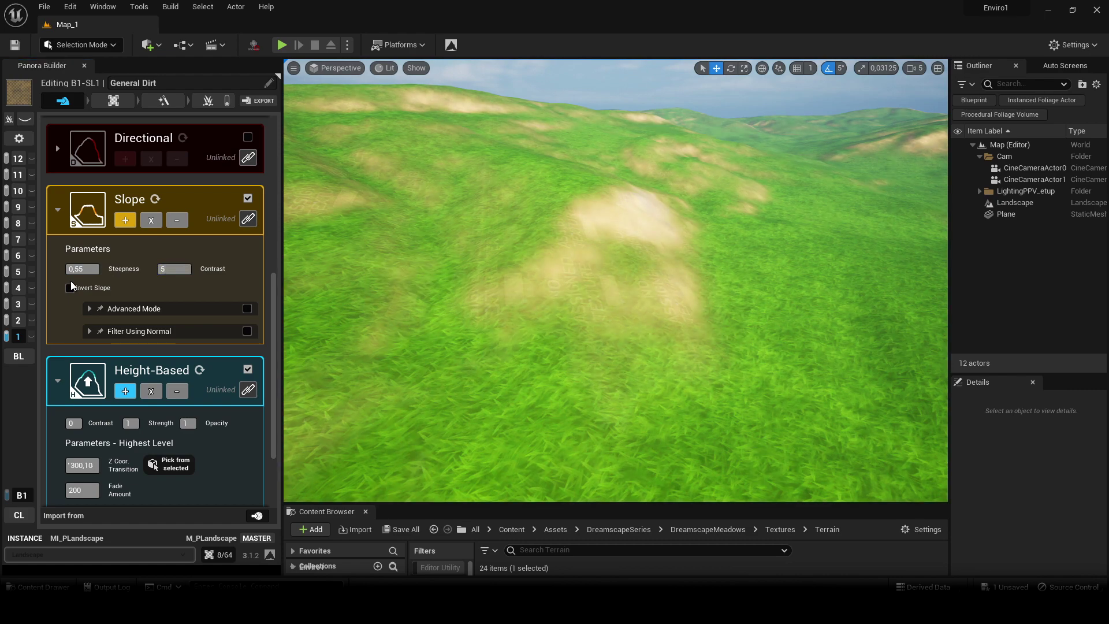
pyautogui.moveTo(94, 270); pyautogui.dragTo(114, 272)
pyautogui.write('3')
pyautogui.click(174, 270)
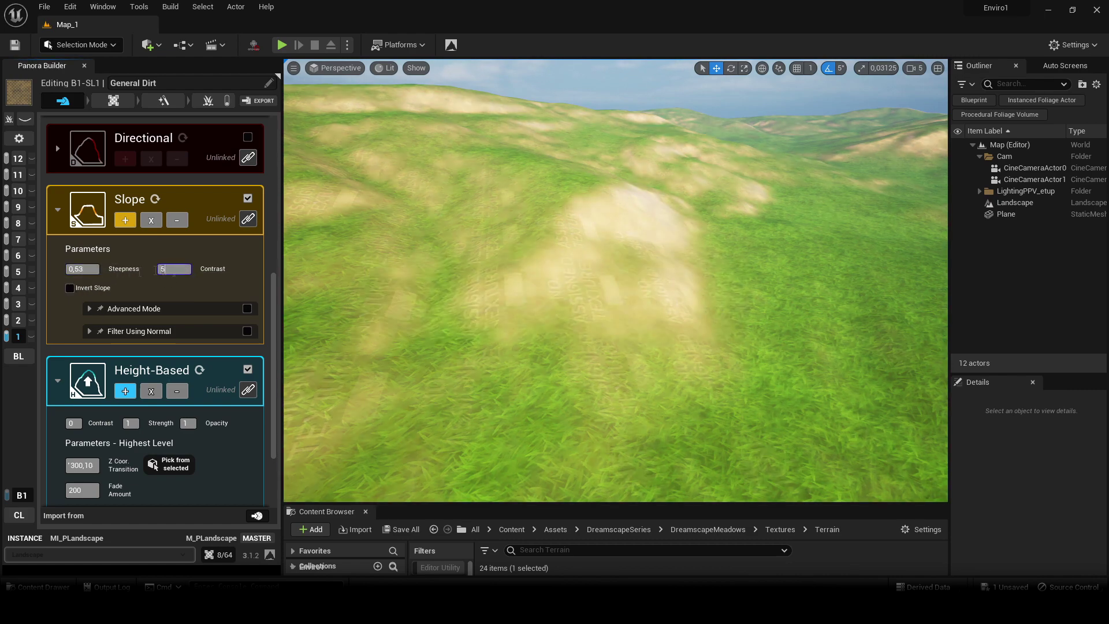
pyautogui.press('Return')
# Save all unsaved content and check the slope dirt across the wider landscape
pyautogui.press('w')
pyautogui.moveTo(577, 289); pyautogui.dragTo(617, 313, button='right')
pyautogui.press('s')
pyautogui.click(401, 530)
pyautogui.click(641, 428)
pyautogui.press('w')
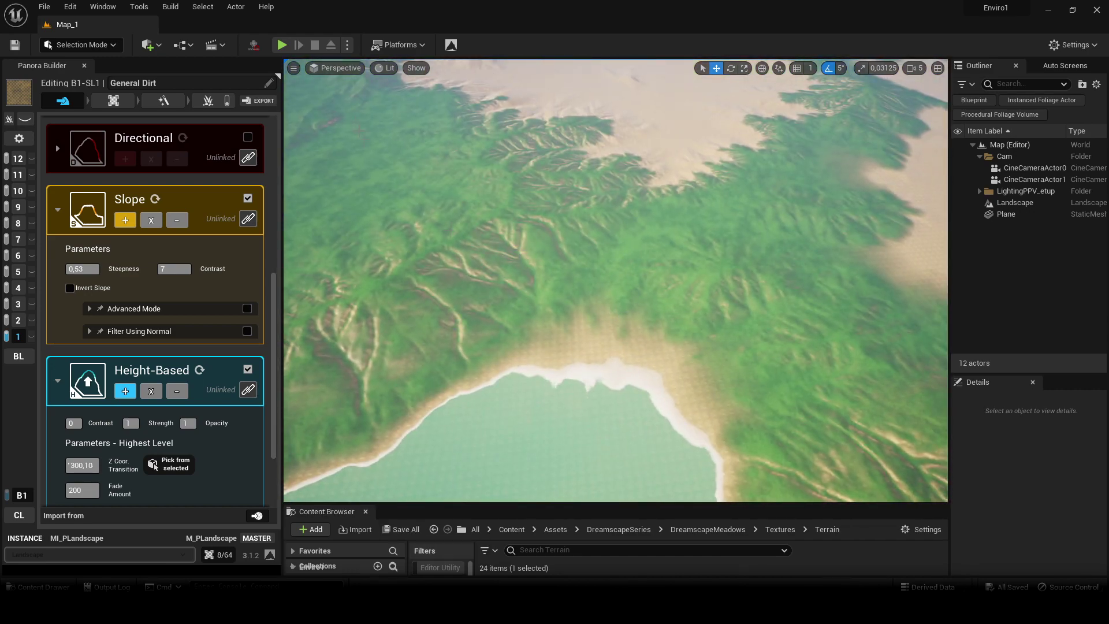
# Change the height filter's Z coordinate transition to 7400.10 and its fade amount to 0.01
pyautogui.scroll(-4, 99, 363)
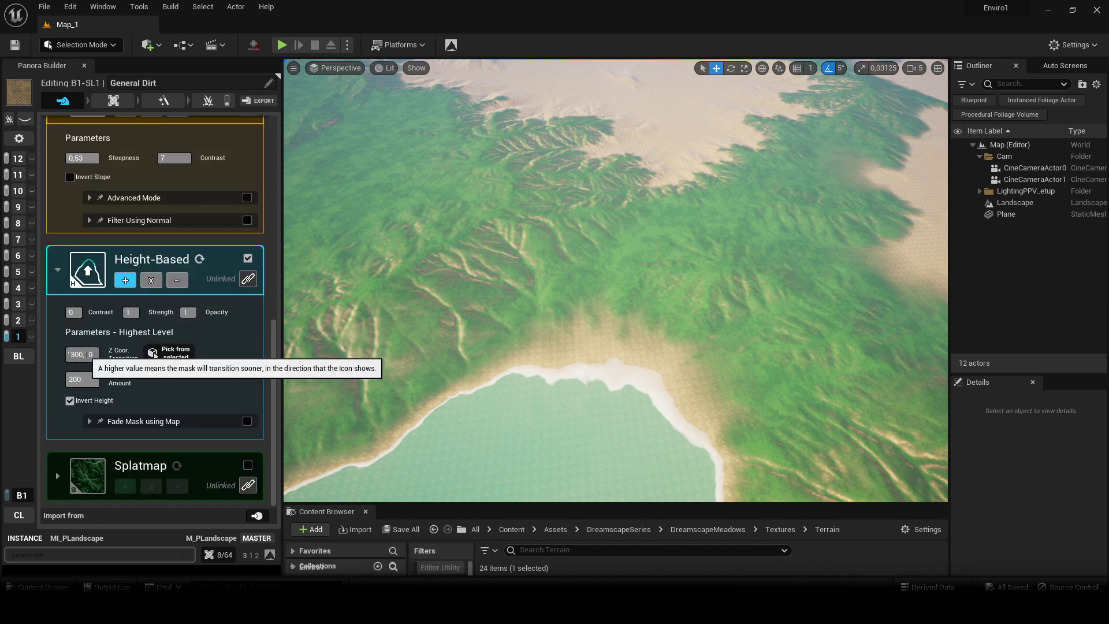
pyautogui.press('Return')
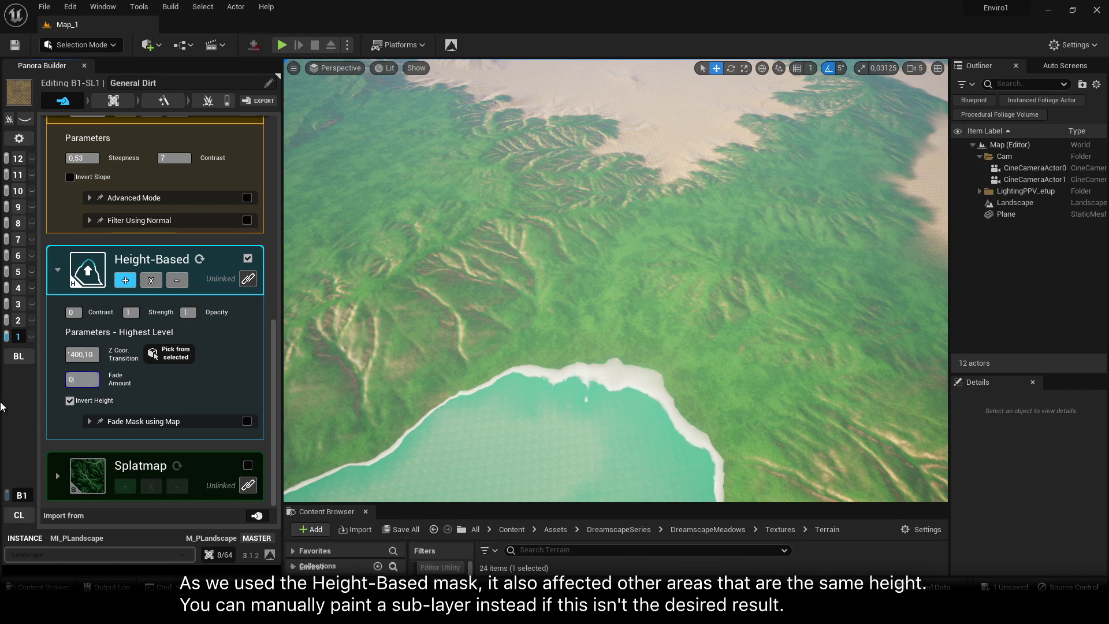
pyautogui.write(',01')
pyautogui.press('Return')
# Set the height filter's Z coordinate transition to 7526.3 and its fade amount to 50
pyautogui.moveTo(507, 477); pyautogui.dragTo(468, 399, button='right')
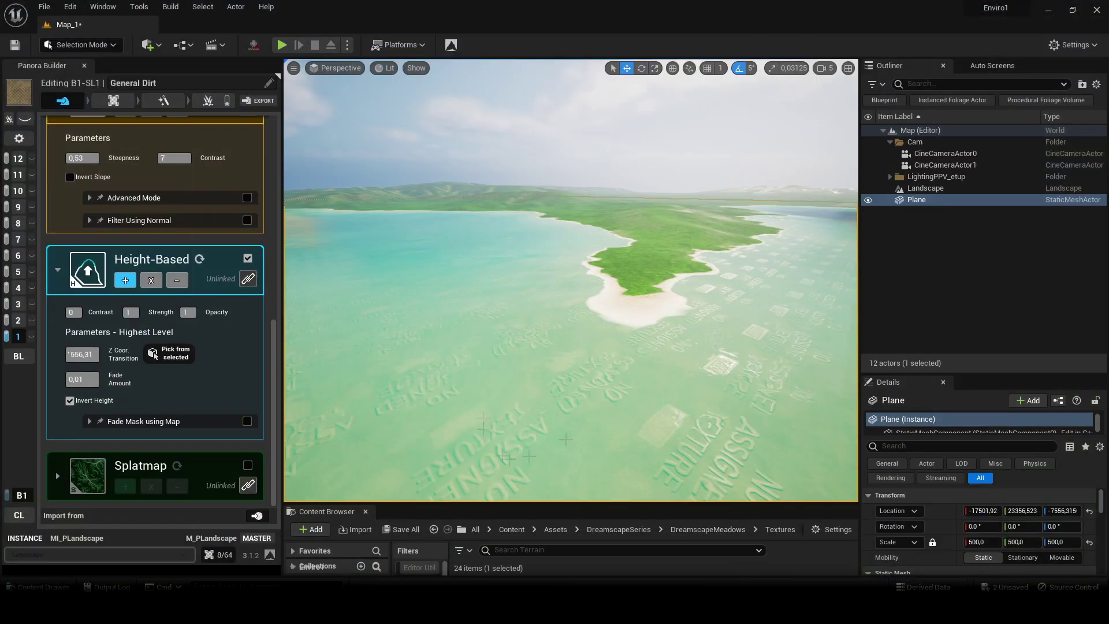
pyautogui.hotkey('ctrl', 's')
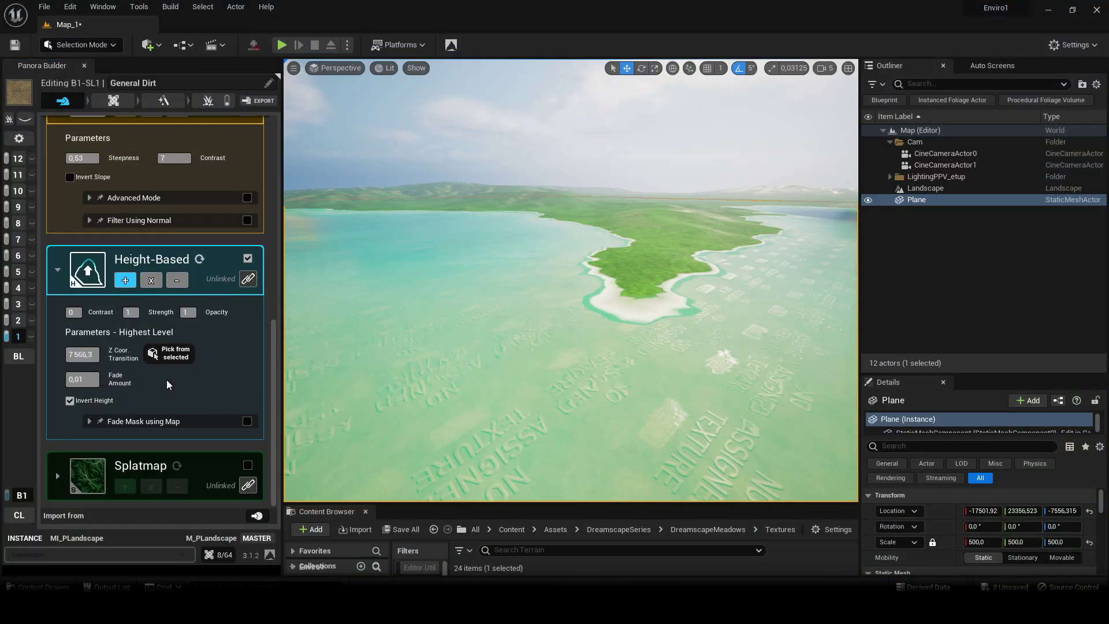
pyautogui.click(87, 355)
pyautogui.press('BackSpace')
pyautogui.press('BackSpace')
pyautogui.press('BackSpace')
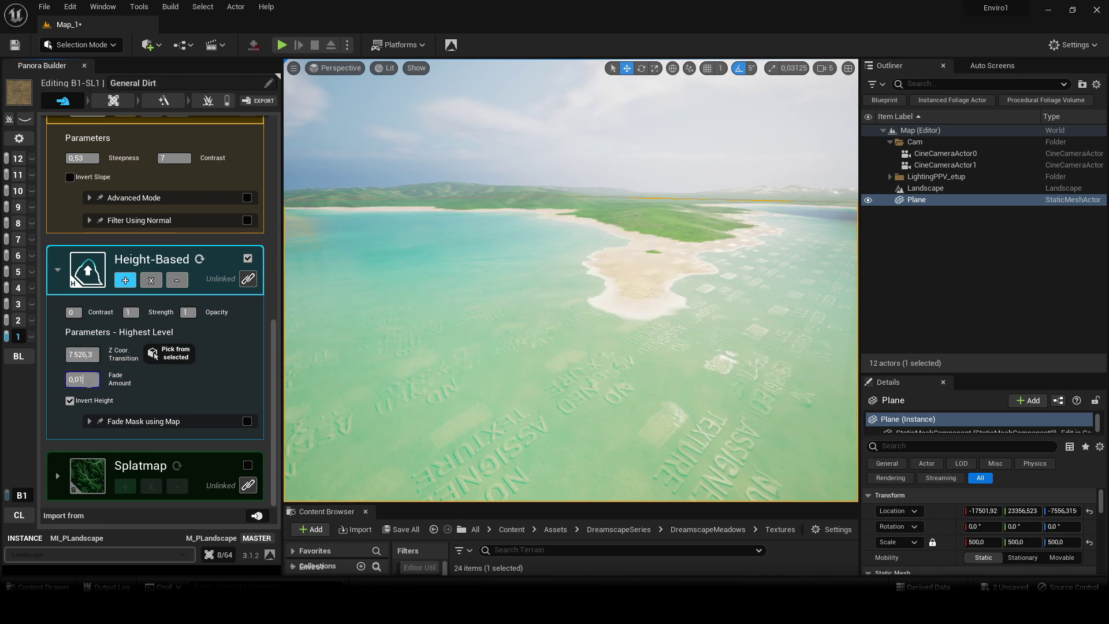
pyautogui.click(86, 382)
pyautogui.write('50')
pyautogui.press('Return')
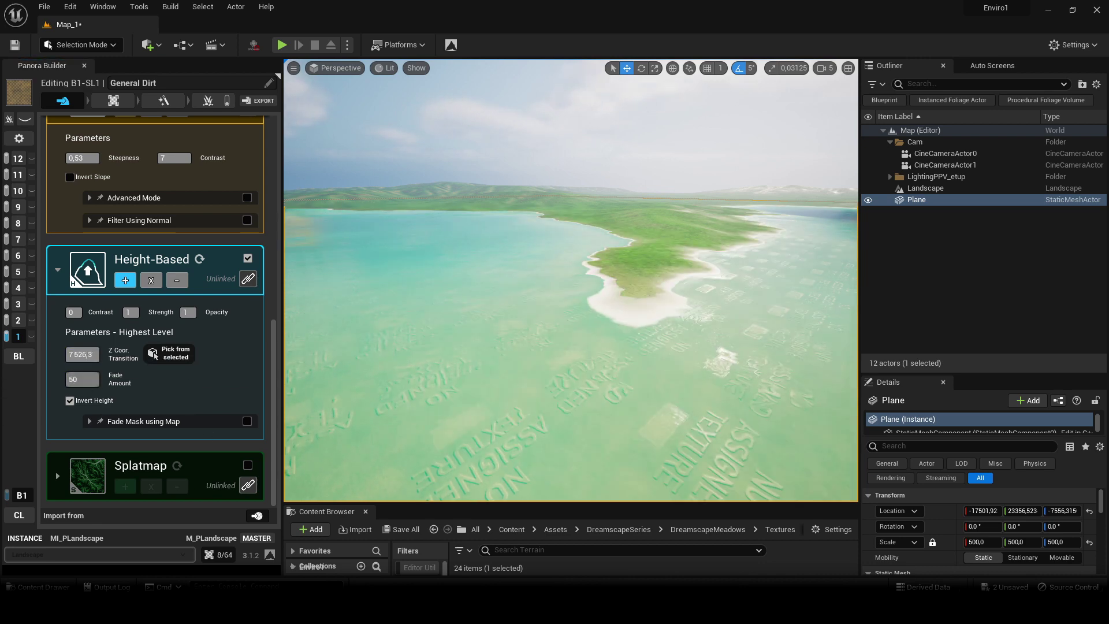
# Duplicate the water plane over the neighbouring lakes and stretch the copy along X and Y to cover them
pyautogui.press('w')
pyautogui.moveTo(709, 317); pyautogui.dragTo(708, 381, button='right')
pyautogui.press('s')
pyautogui.keyDown('alt'); pyautogui.moveTo(715, 223); pyautogui.dragTo(500, 302); pyautogui.keyUp('alt')
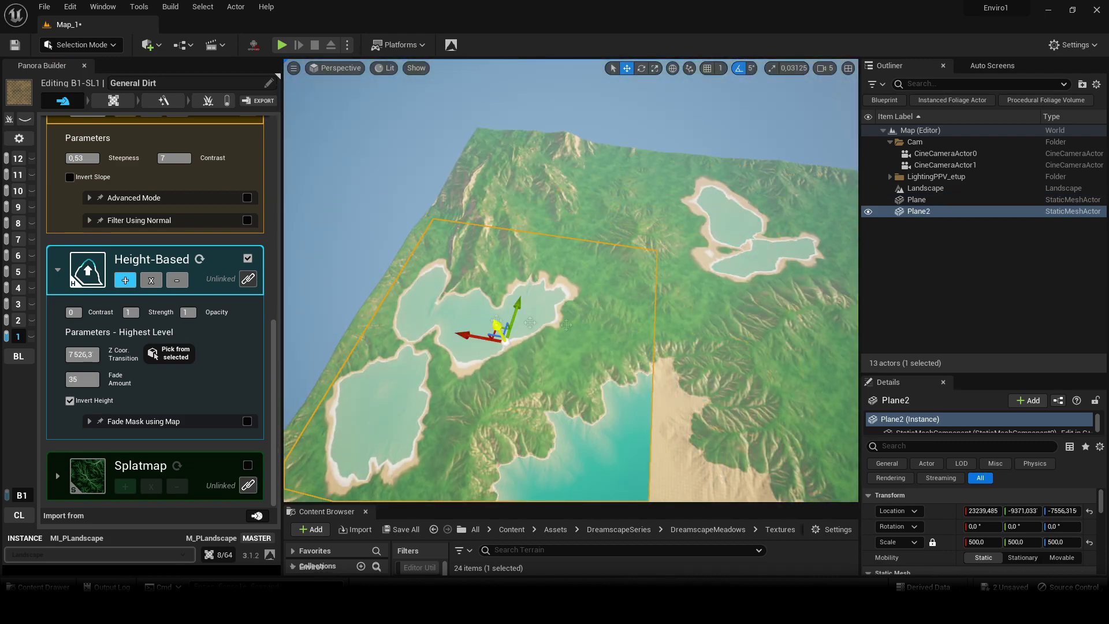
pyautogui.moveTo(566, 325); pyautogui.dragTo(636, 370, button='right')
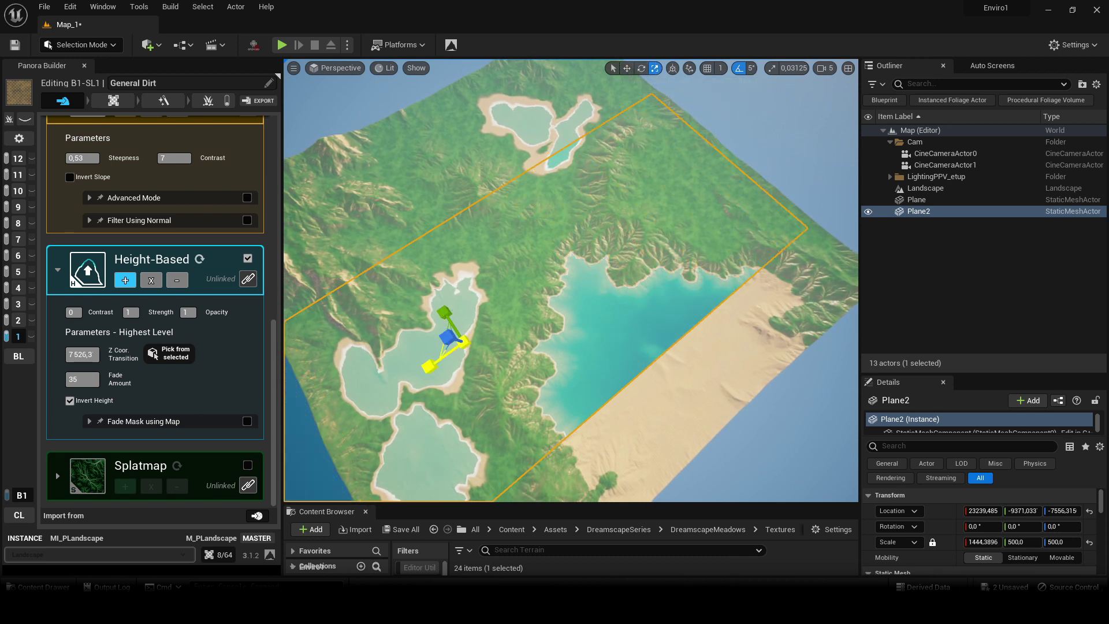
pyautogui.moveTo(428, 367); pyautogui.dragTo(418, 374)
pyautogui.moveTo(444, 312); pyautogui.dragTo(404, 247)
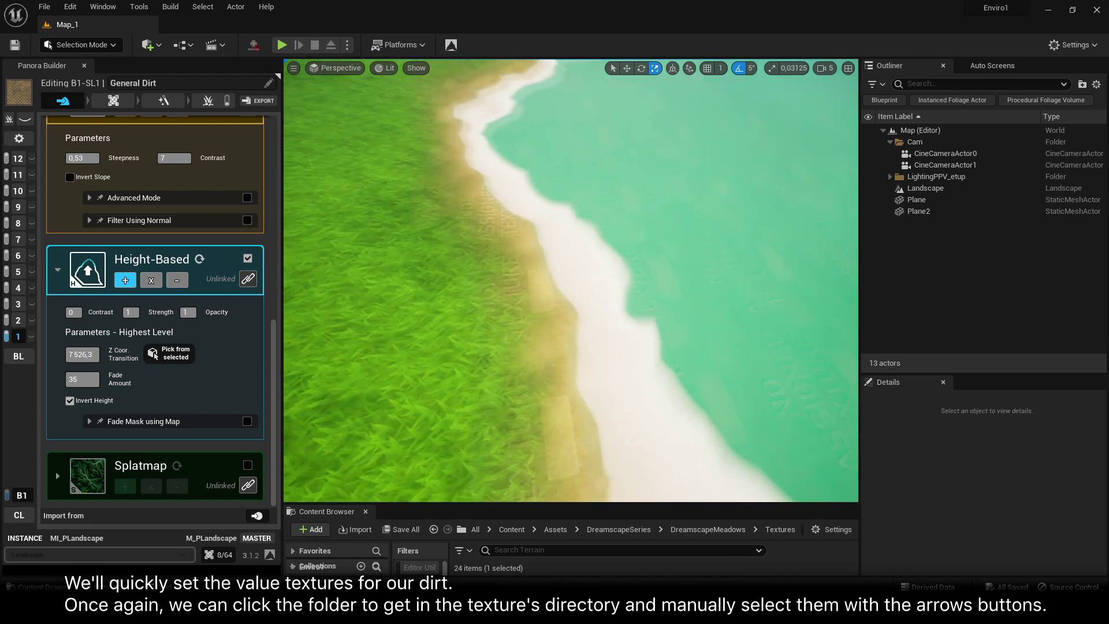
# Locate the General Dirt base color texture's folder and assign T_Dirt_M from it as the normal map
pyautogui.click(121, 106)
pyautogui.scroll(-3, 154, 346)
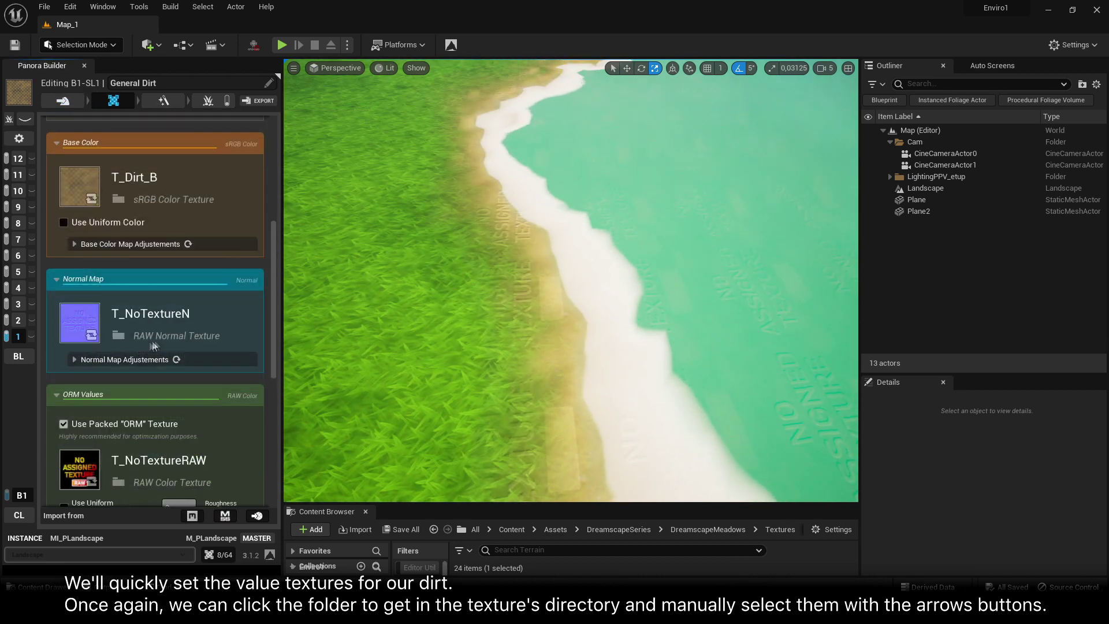
pyautogui.click(118, 199)
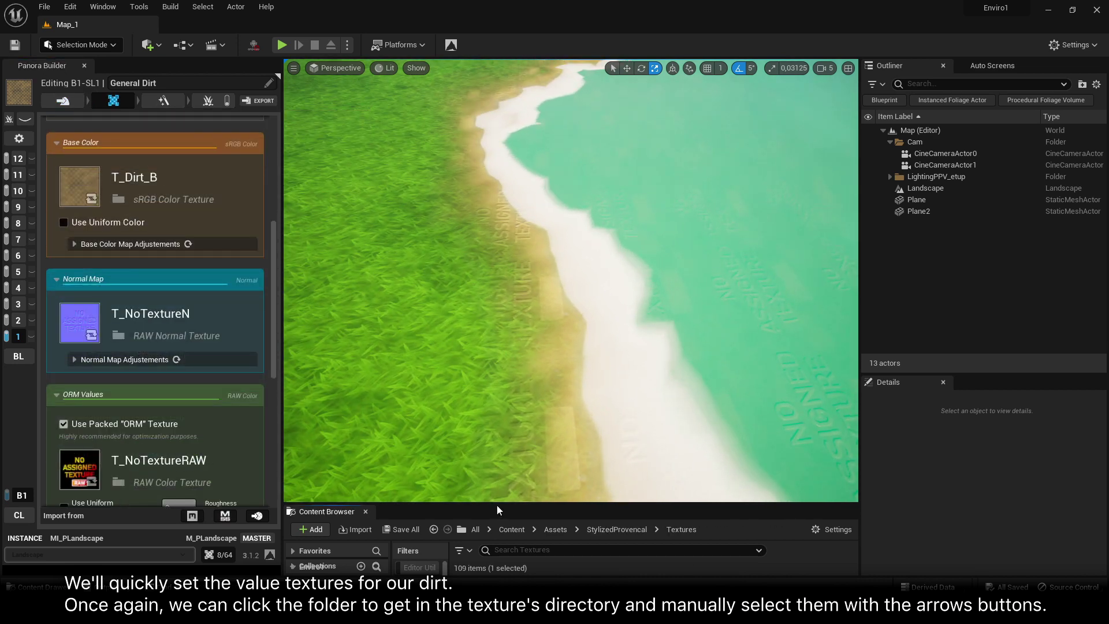
pyautogui.moveTo(500, 503); pyautogui.dragTo(519, 280)
pyautogui.moveTo(572, 446); pyautogui.dragTo(575, 487, button='right')
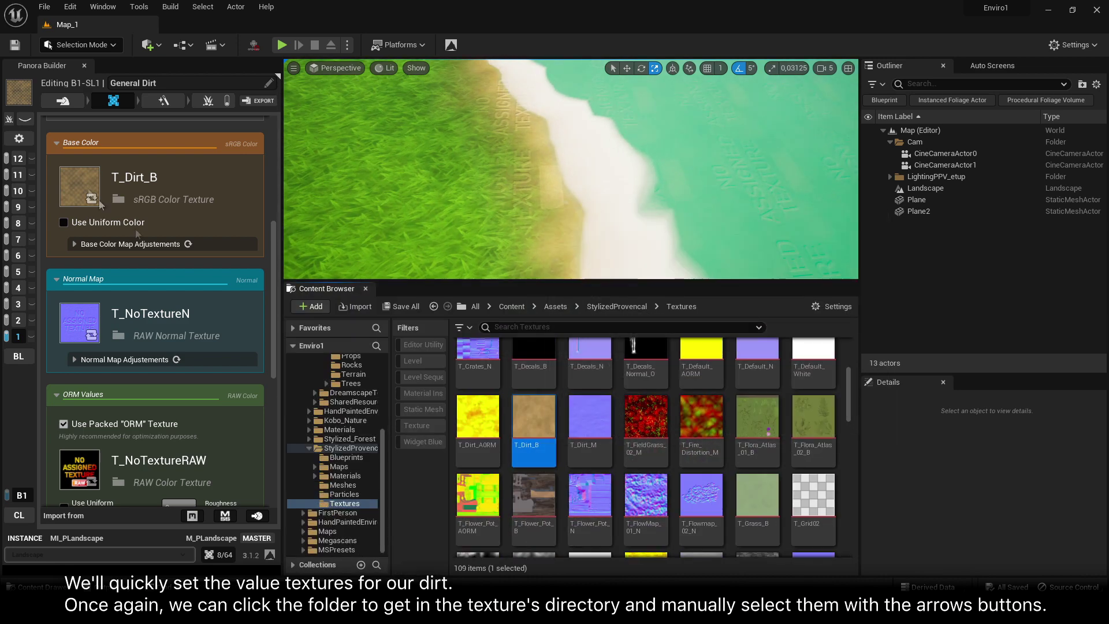
pyautogui.click(595, 449)
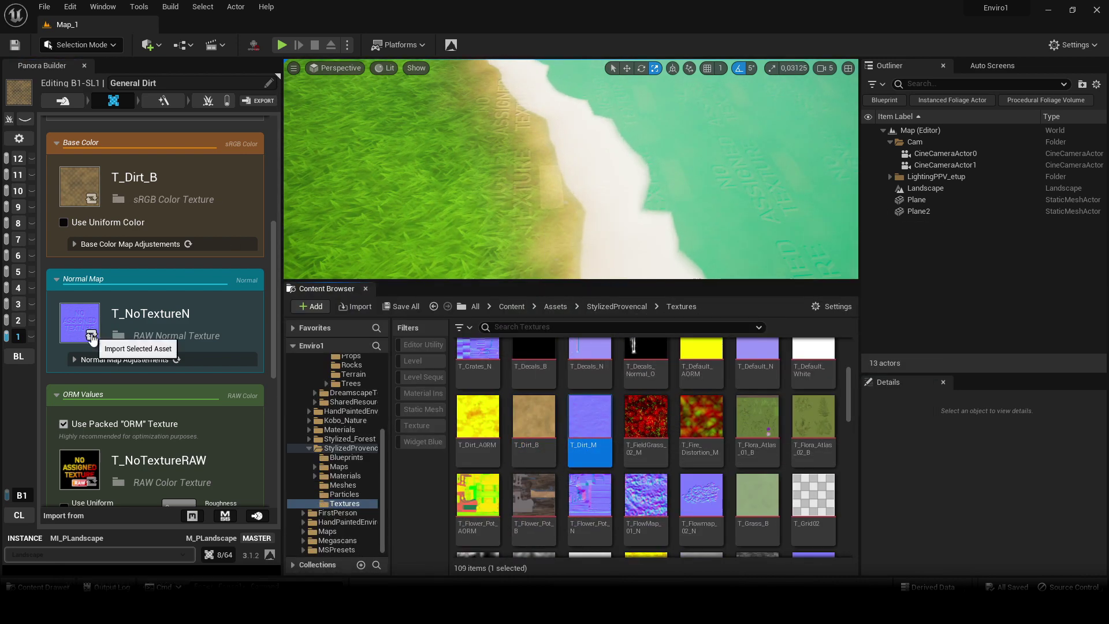
pyautogui.click(91, 338)
# Assign T_Dirt_AORM as General Dirt's packed ORM texture and convert it to the required RAW color type
pyautogui.scroll(-3, 199, 321)
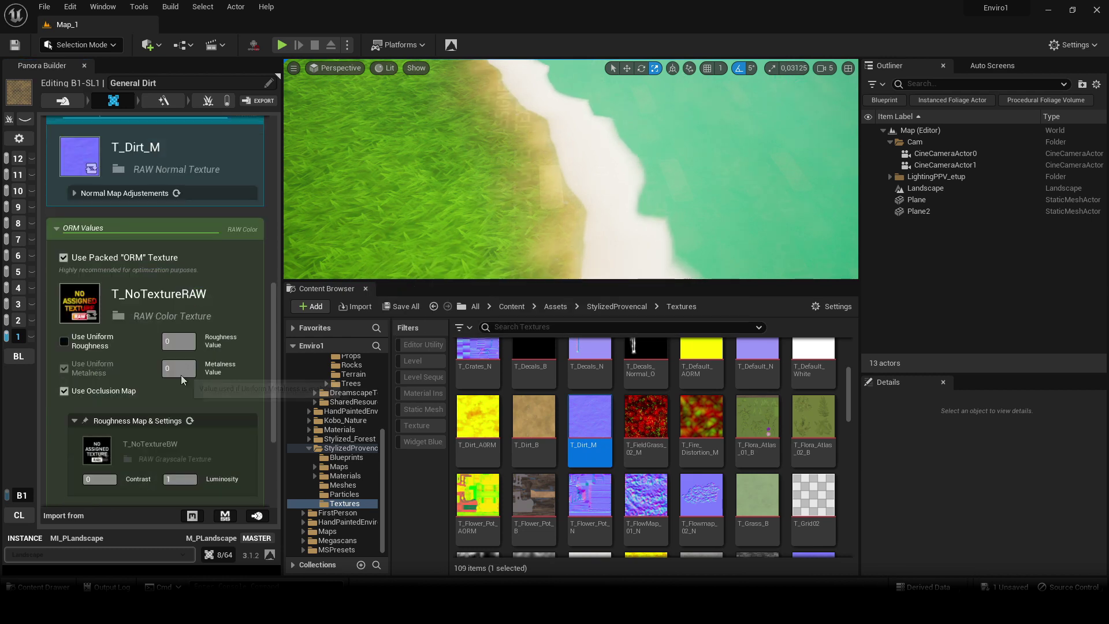
pyautogui.click(483, 452)
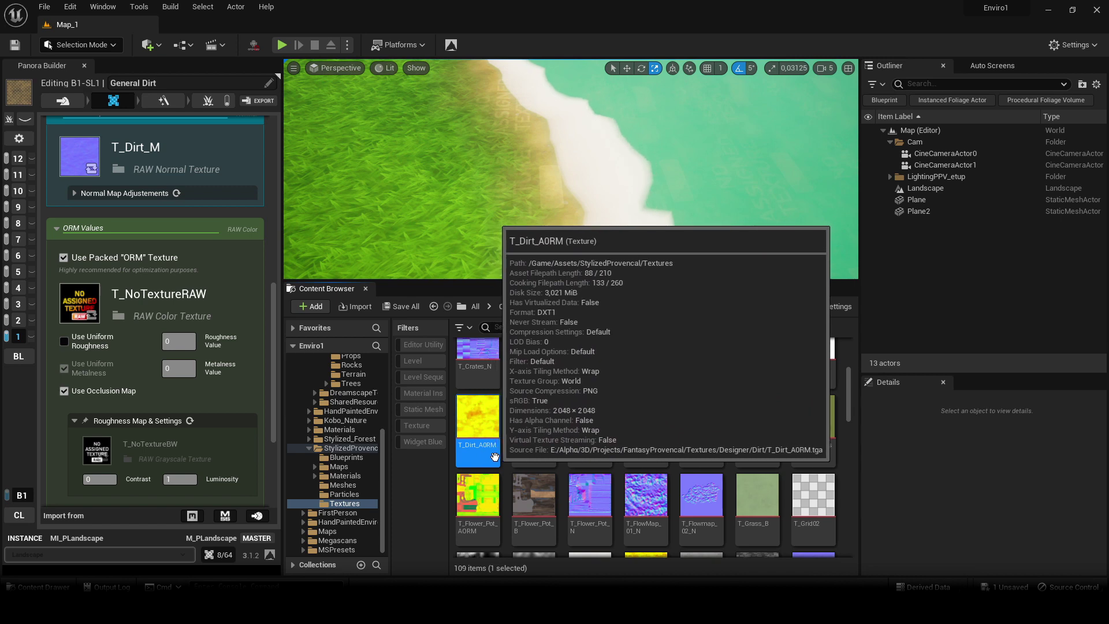
pyautogui.click(92, 316)
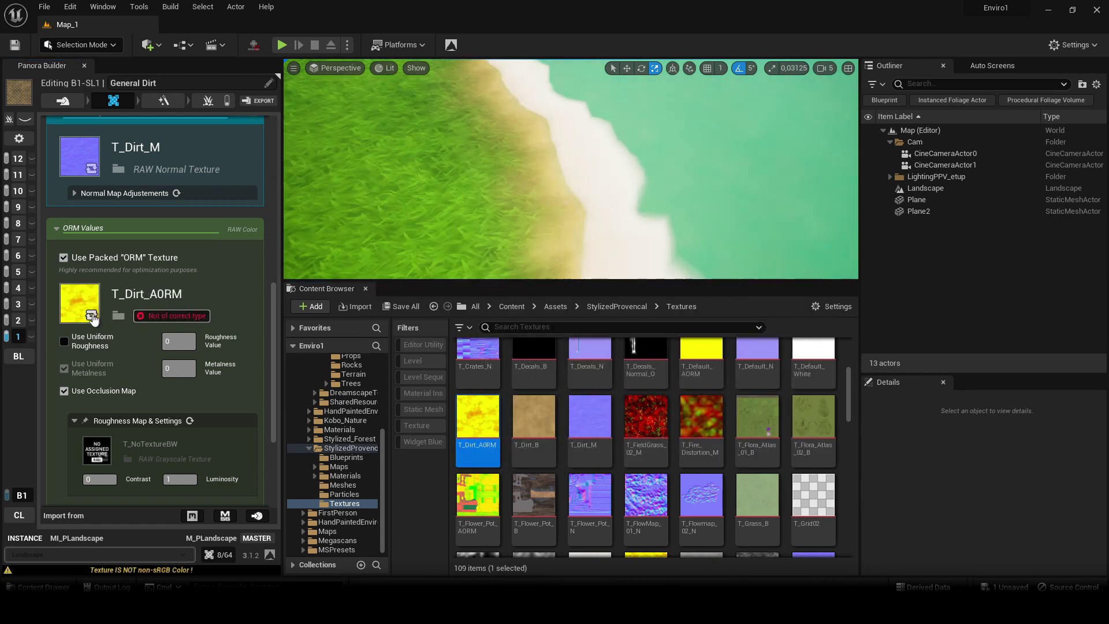
pyautogui.click(162, 317)
pyautogui.click(647, 349)
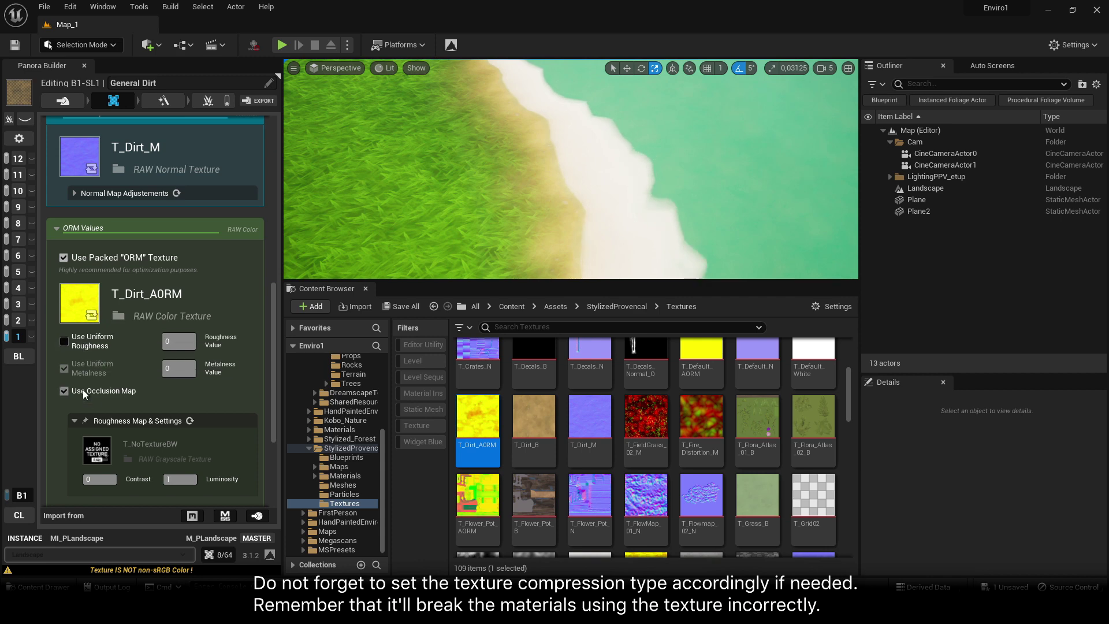
pyautogui.scroll(-1, 119, 374)
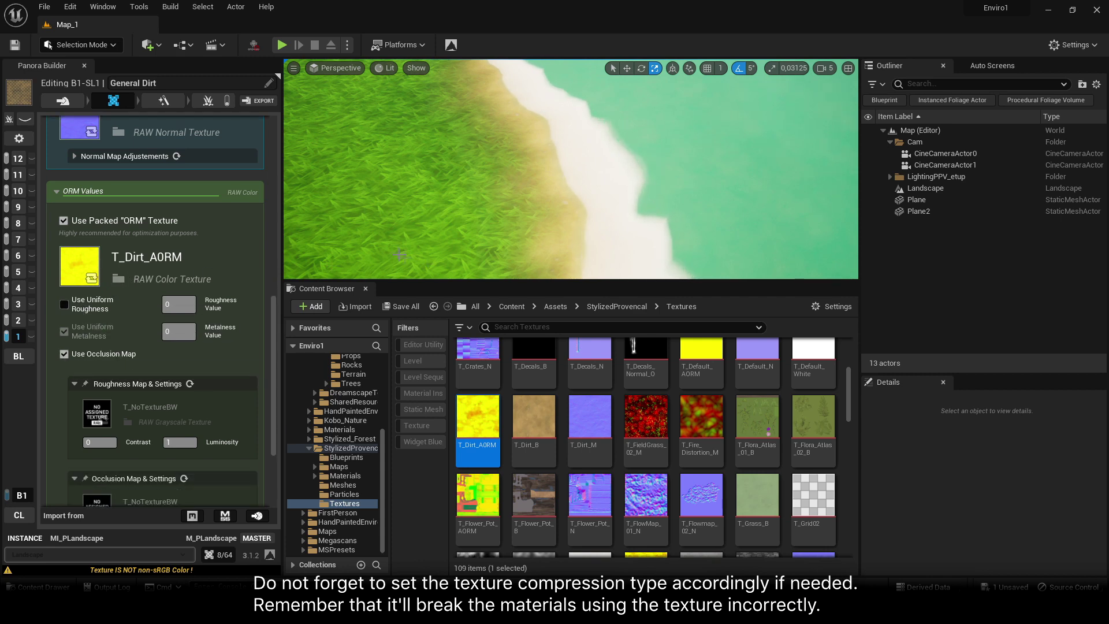
# Inspect the textured dirt around the lakes from a wider full-screen view and save all unsaved content
pyautogui.moveTo(580, 175); pyautogui.dragTo(572, 173, button='right')
pyautogui.moveTo(584, 223); pyautogui.dragTo(762, 133, button='right')
pyautogui.press('F11')
pyautogui.press('w')
pyautogui.press('s')
pyautogui.press('w')
pyautogui.moveTo(518, 255); pyautogui.dragTo(569, 324, button='right')
pyautogui.press('F11')
pyautogui.click(401, 307)
pyautogui.click(636, 435)
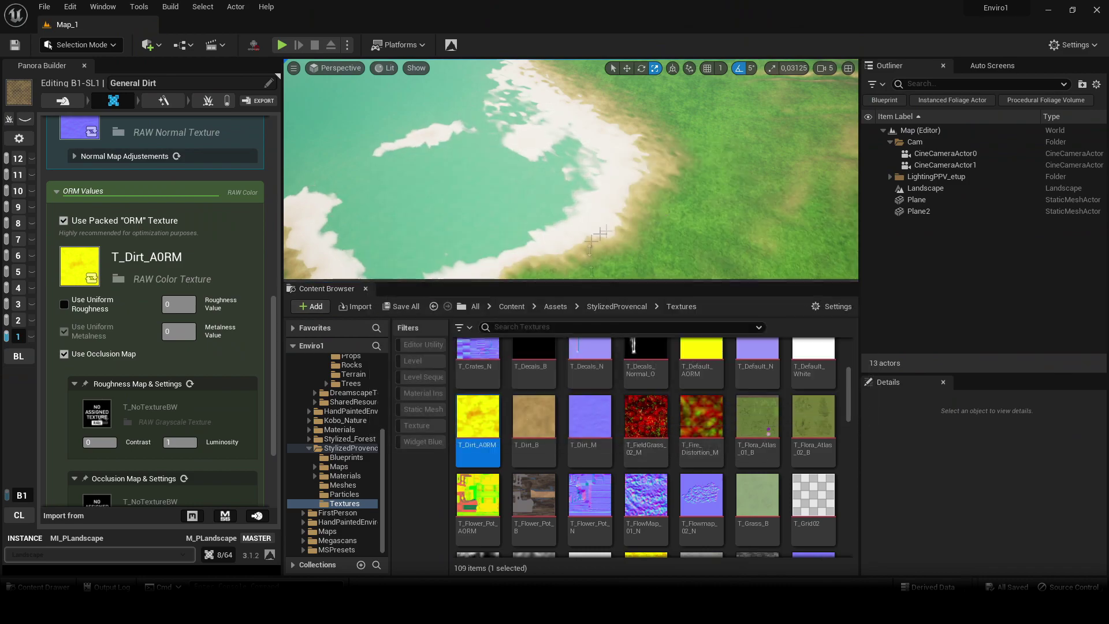
# Set General Dirt's height filter to a Z coordinate transition of 7500 and a fade amount of 100
pyautogui.click(590, 252)
pyautogui.scroll(-4, 590, 252)
pyautogui.press('F11')
pyautogui.moveTo(590, 252); pyautogui.dragTo(580, 269, button='right')
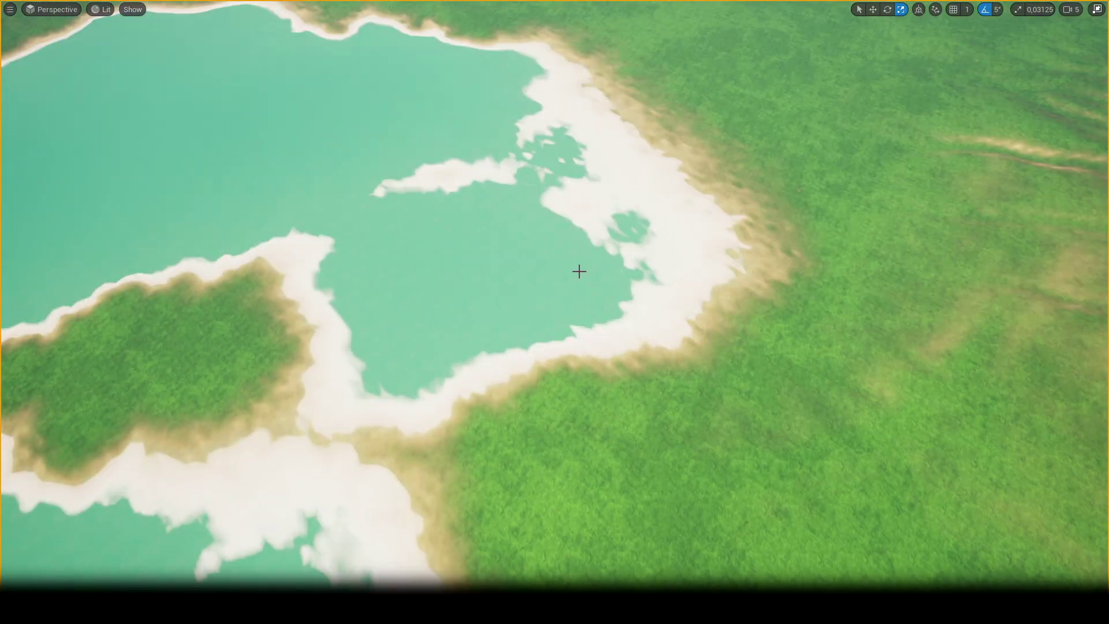
pyautogui.press('F11')
pyautogui.click(63, 101)
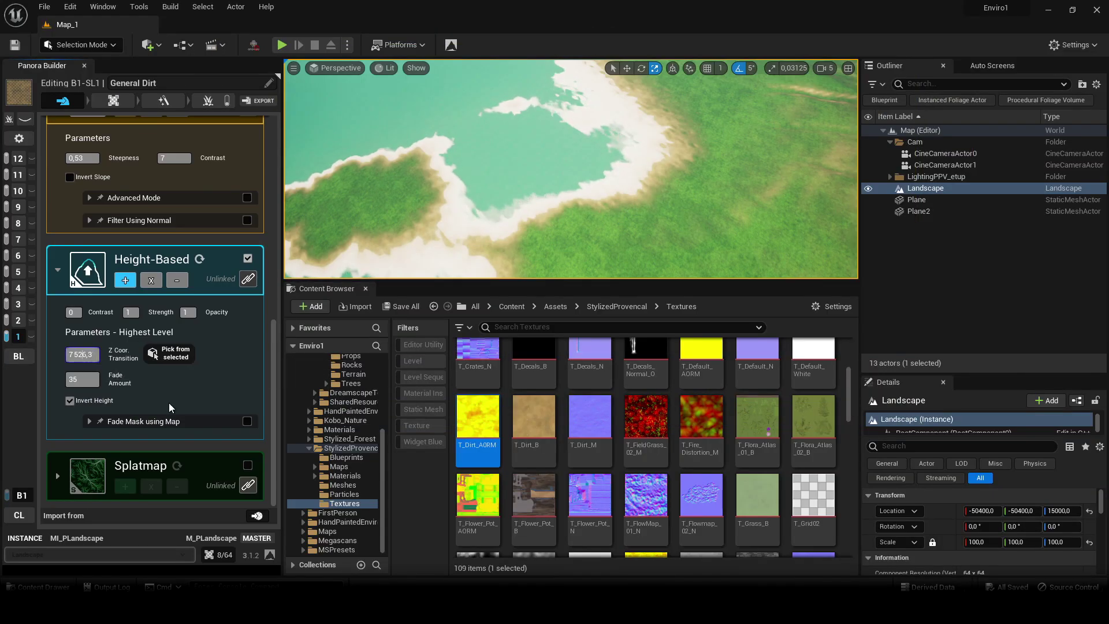
pyautogui.hotkey('ctrl', 'a')
pyautogui.write('7500')
pyautogui.press('Return')
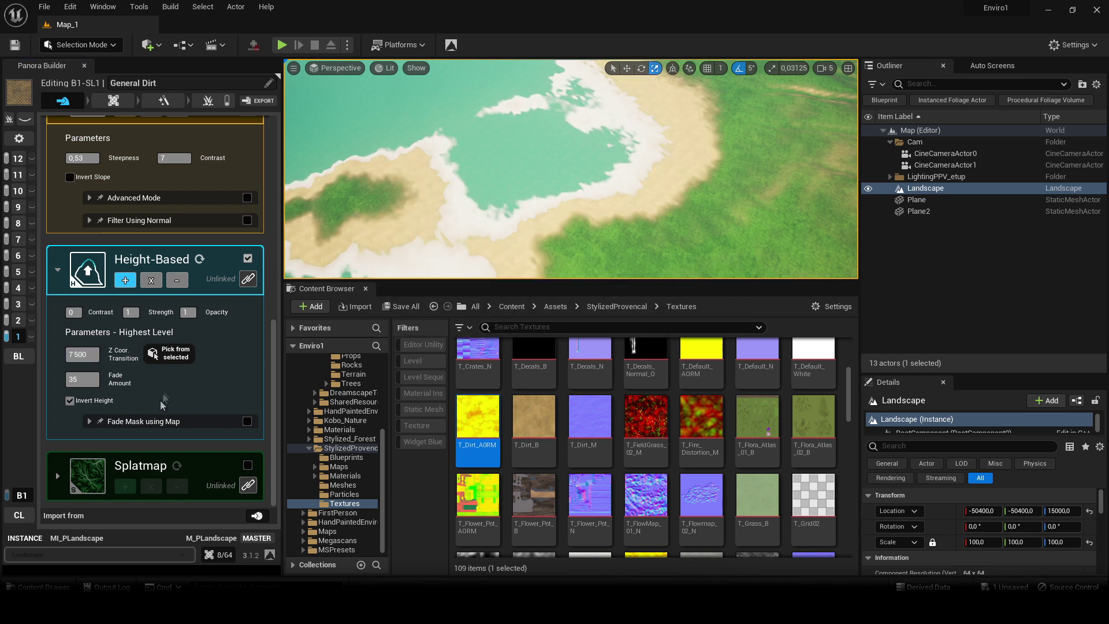
pyautogui.click(85, 380)
pyautogui.write('100')
pyautogui.press('Return')
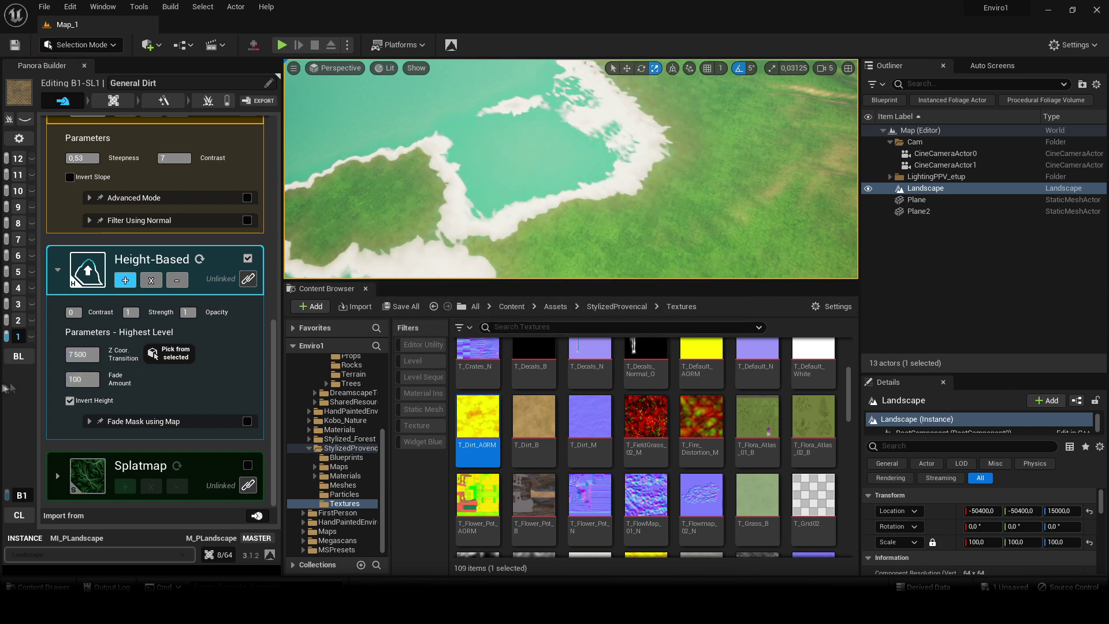
# Set the height filter's Z coordinate transition to 7450 and, after trying a fade amount of 150, set the fade to 75
pyautogui.click(81, 356)
pyautogui.write('7450')
pyautogui.press('Return')
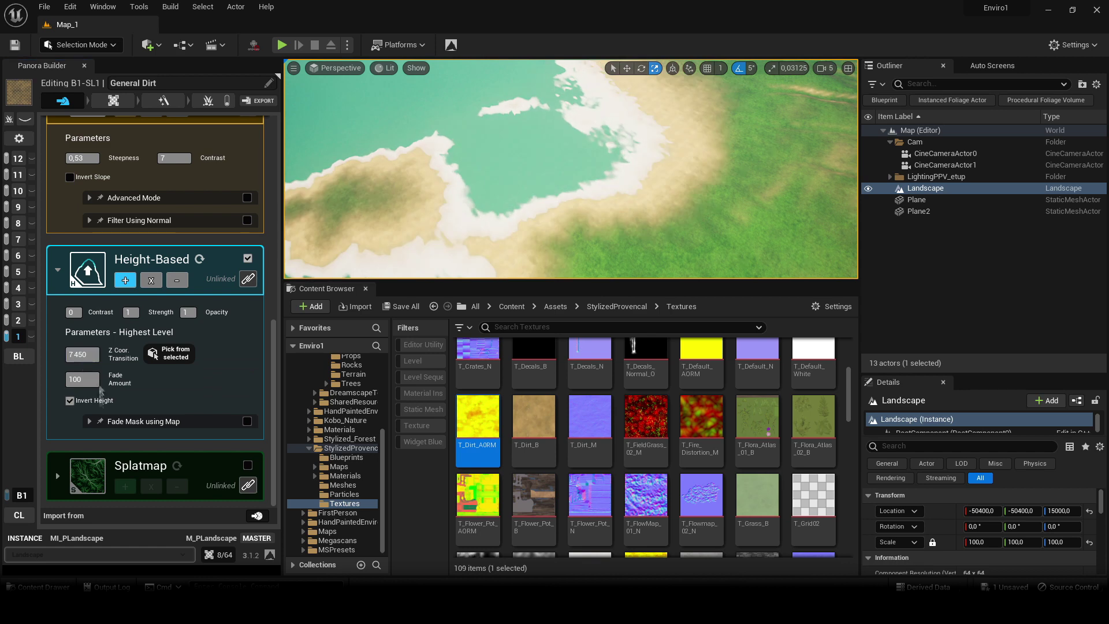
pyautogui.press('Return')
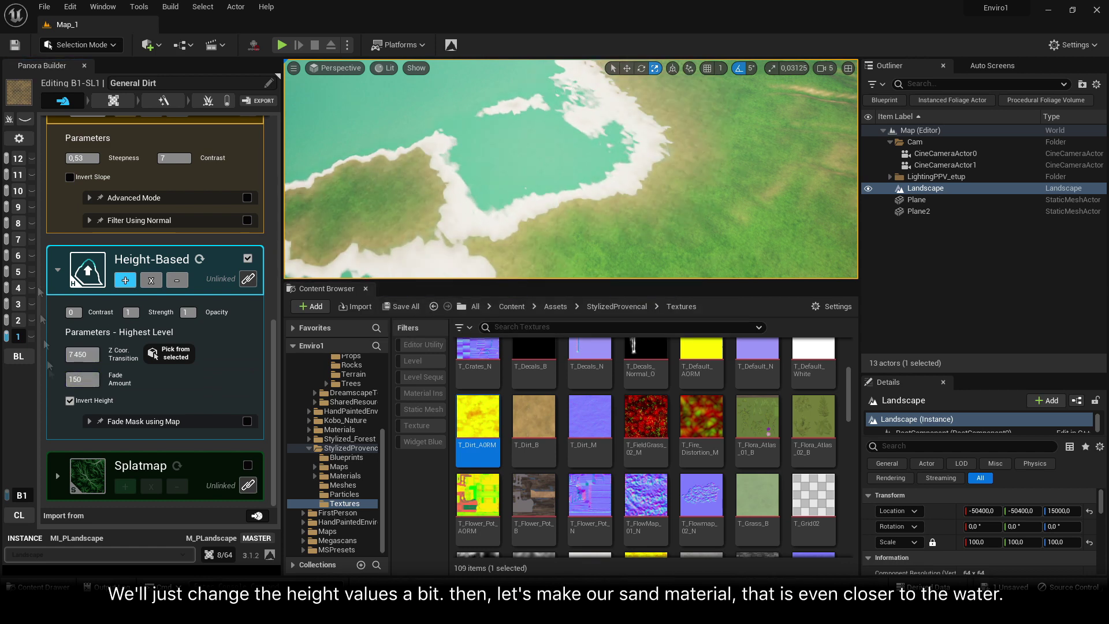
pyautogui.write('75')
pyautogui.press('Return')
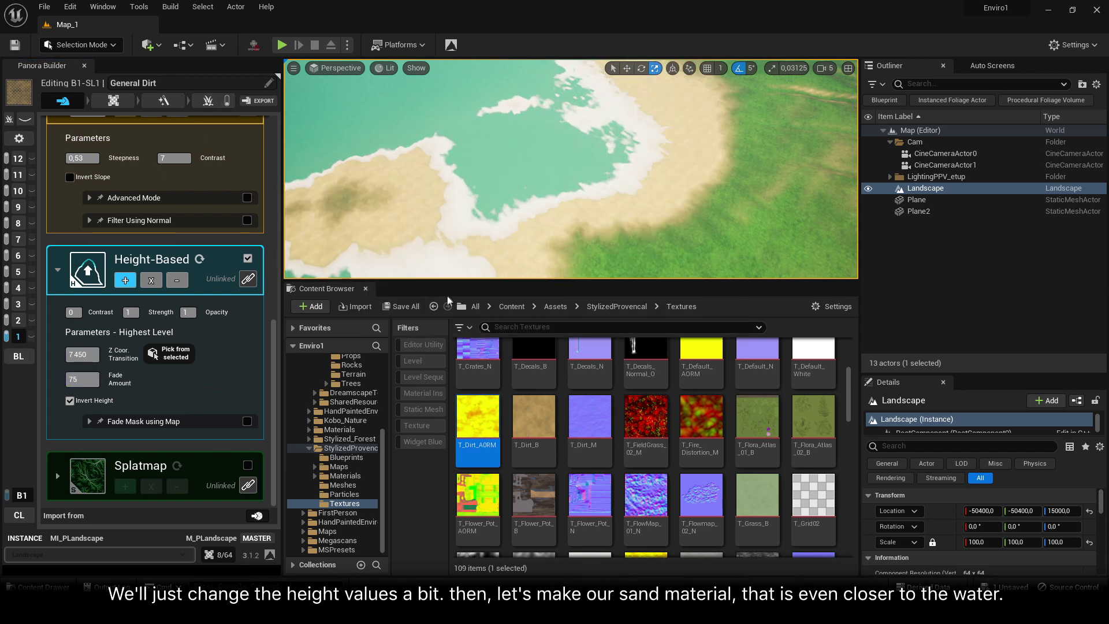
# Save all modified content and look over the dirt band along the shoreline
pyautogui.click(400, 306)
pyautogui.click(647, 430)
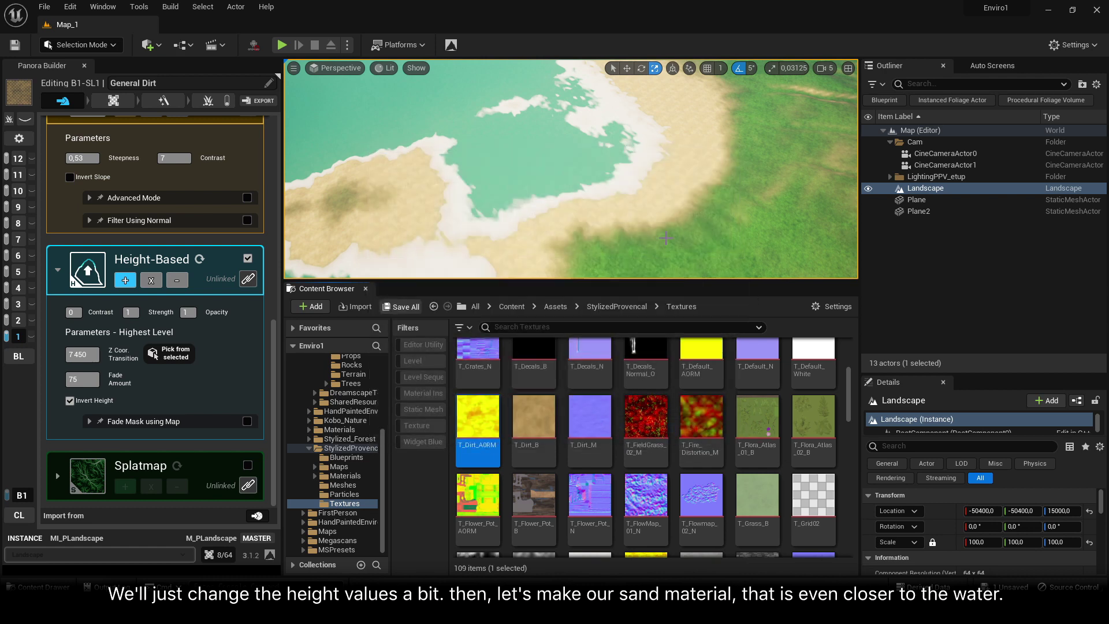
pyautogui.moveTo(646, 188); pyautogui.dragTo(692, 148, button='right')
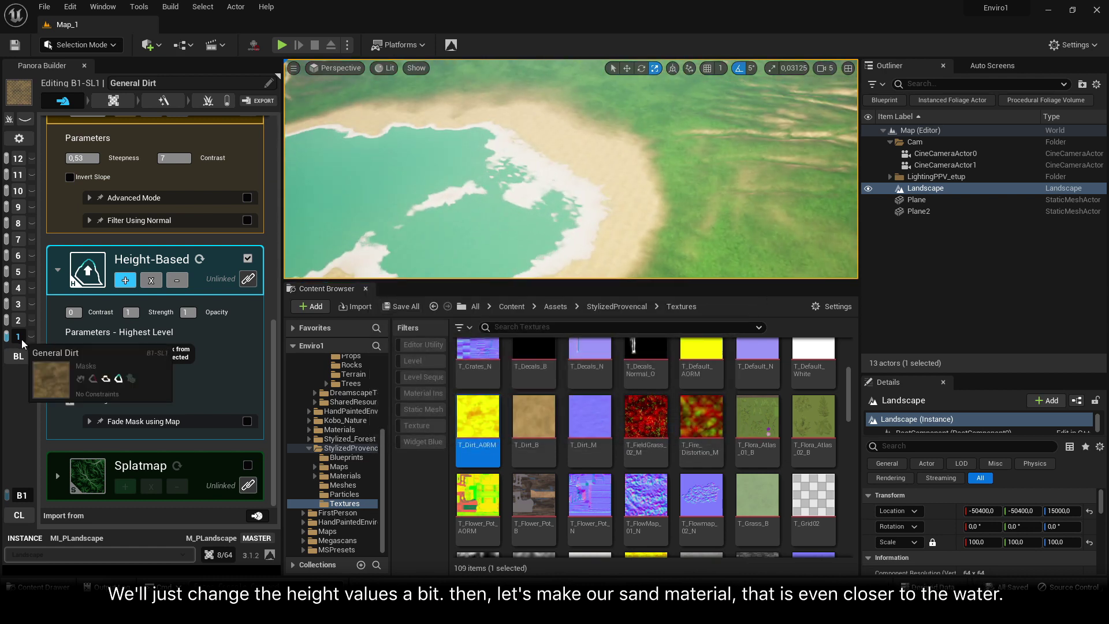
# Open the Sand sub-layer's texture settings and search the base color texture selection for sand
pyautogui.click(18, 321)
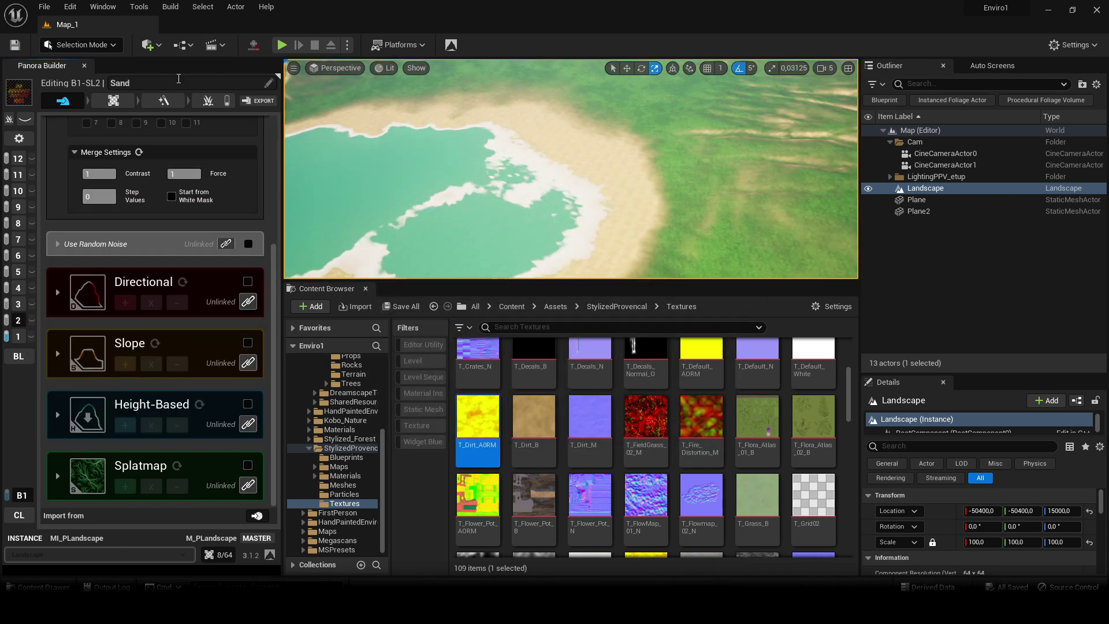
pyautogui.click(114, 102)
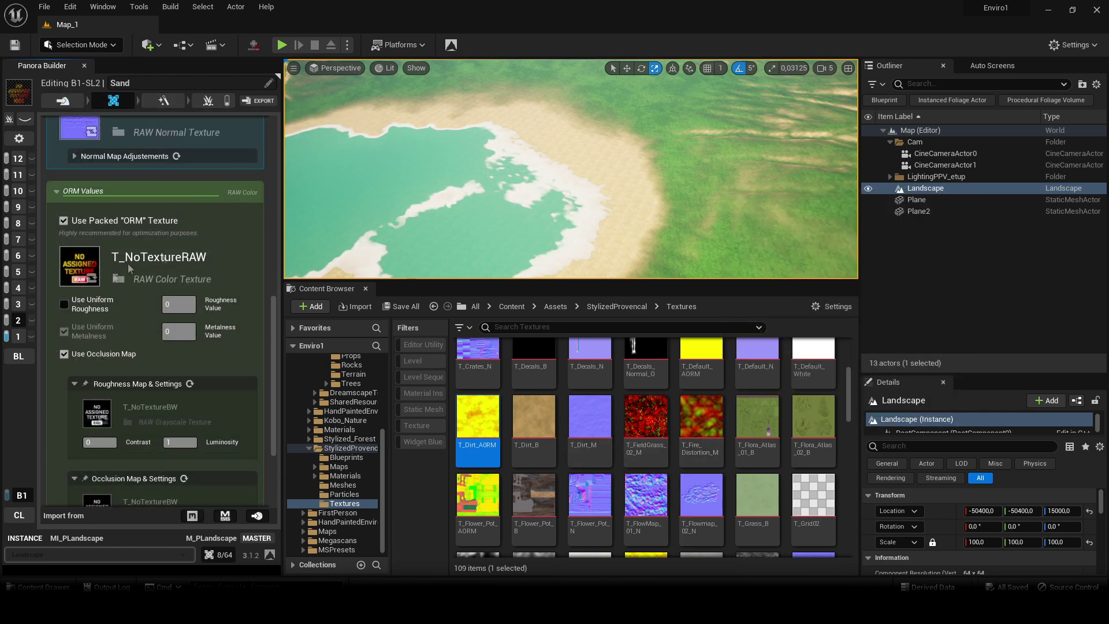
pyautogui.scroll(5, 115, 232)
pyautogui.click(75, 202)
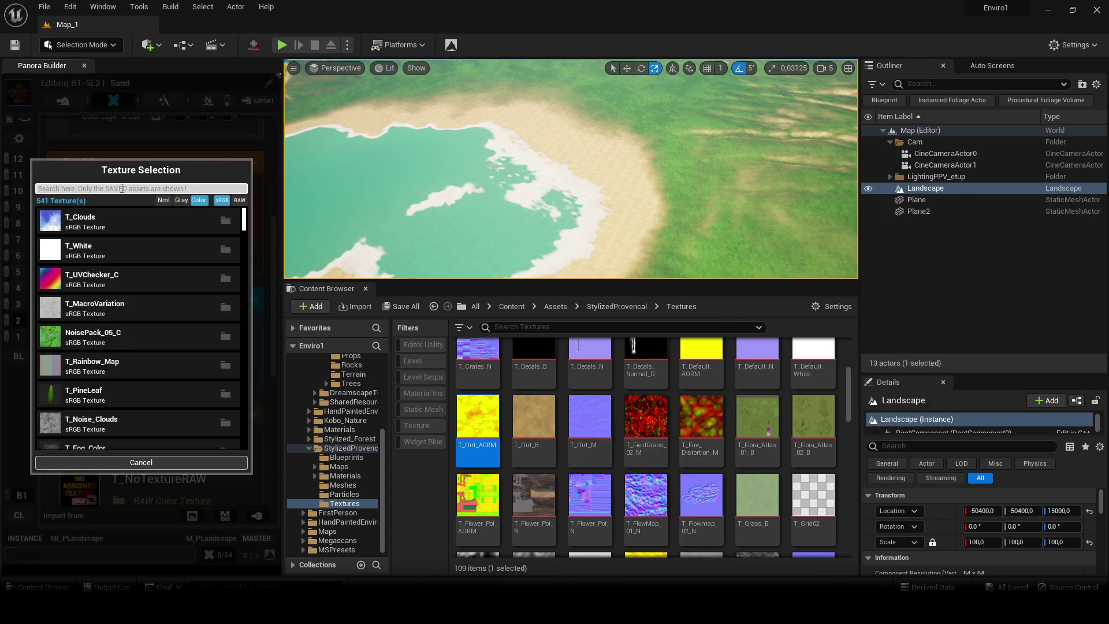
pyautogui.click(122, 188)
pyautogui.write('sand')
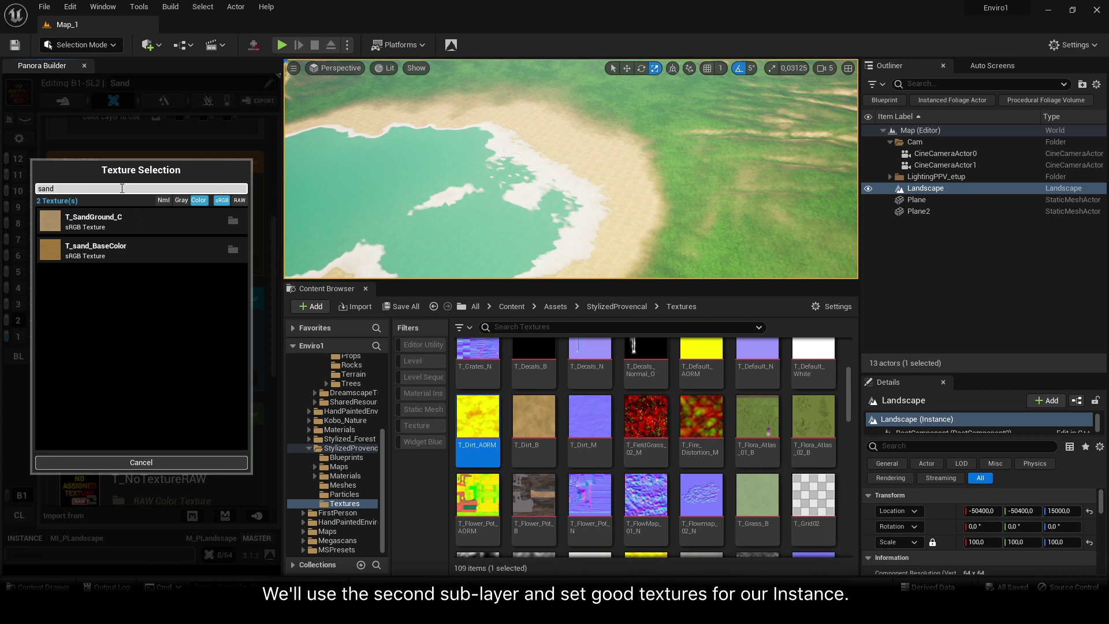
# Locate and preview T_SandGround_C in its texture folder, and assign it as the Sand sub-layer's base color
pyautogui.click(233, 226)
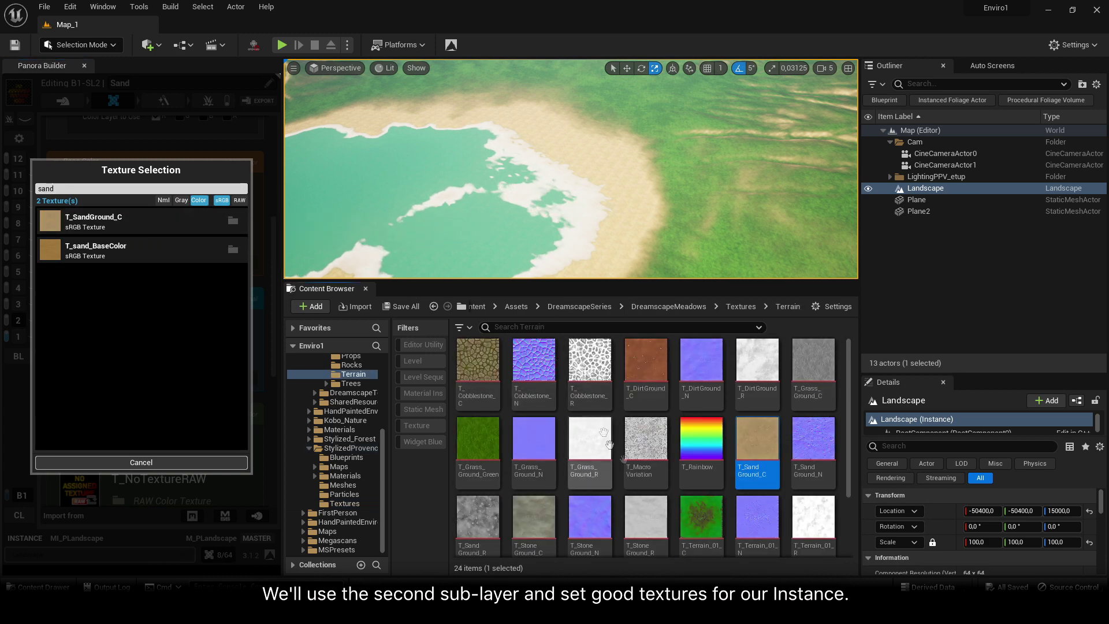
pyautogui.scroll(-4, 694, 452)
pyautogui.doubleClick(753, 381)
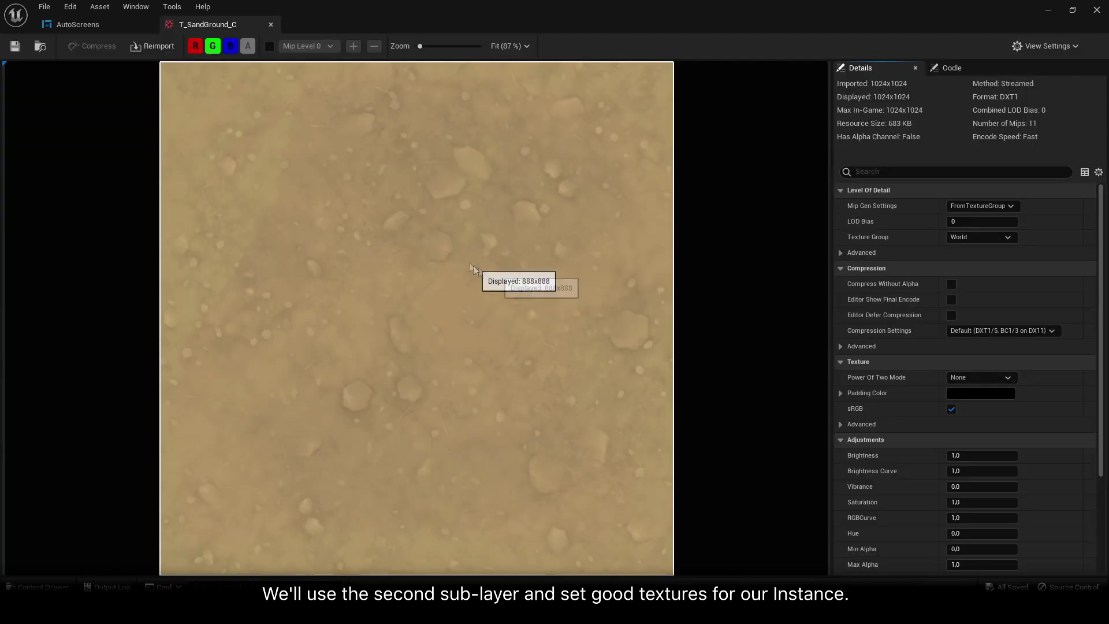
pyautogui.click(271, 25)
pyautogui.click(1098, 10)
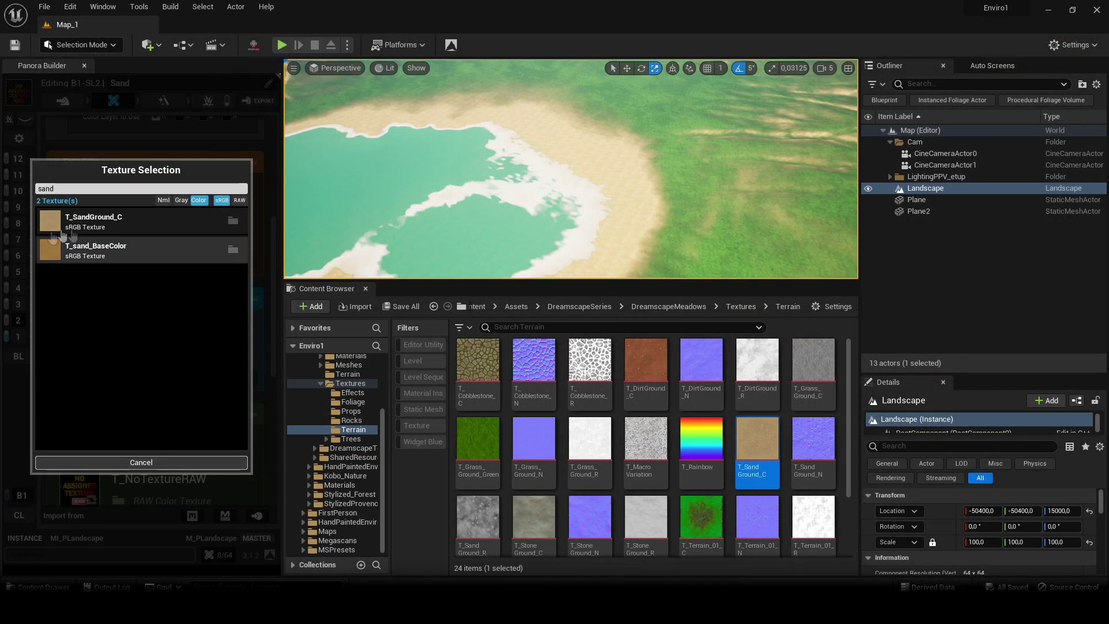
pyautogui.click(100, 223)
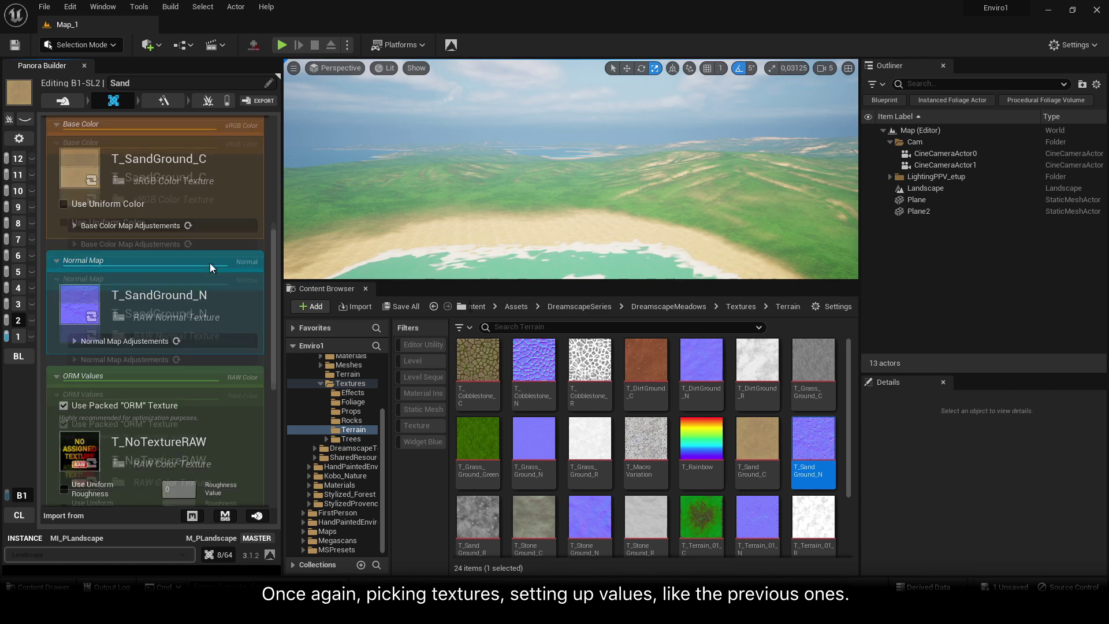
# Disable Sand's packed ORM texture and assign T_SandGround_R as its roughness map, converting it to the required RAW grayscale type
pyautogui.scroll(-3, 210, 262)
pyautogui.scroll(-1, 737, 461)
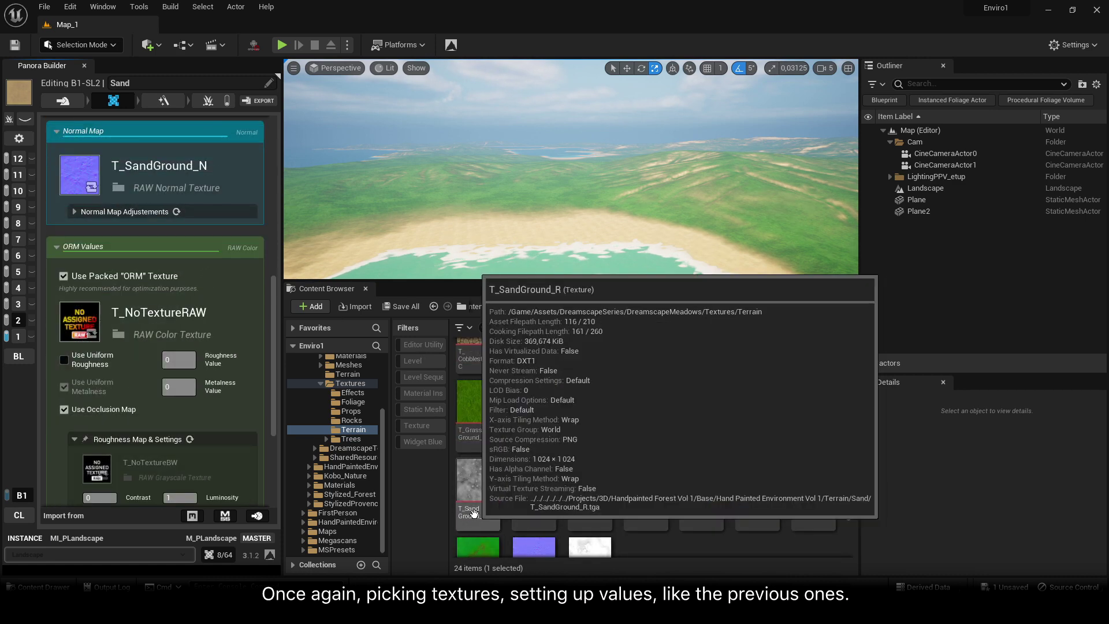
pyautogui.click(477, 485)
pyautogui.scroll(-2, 229, 366)
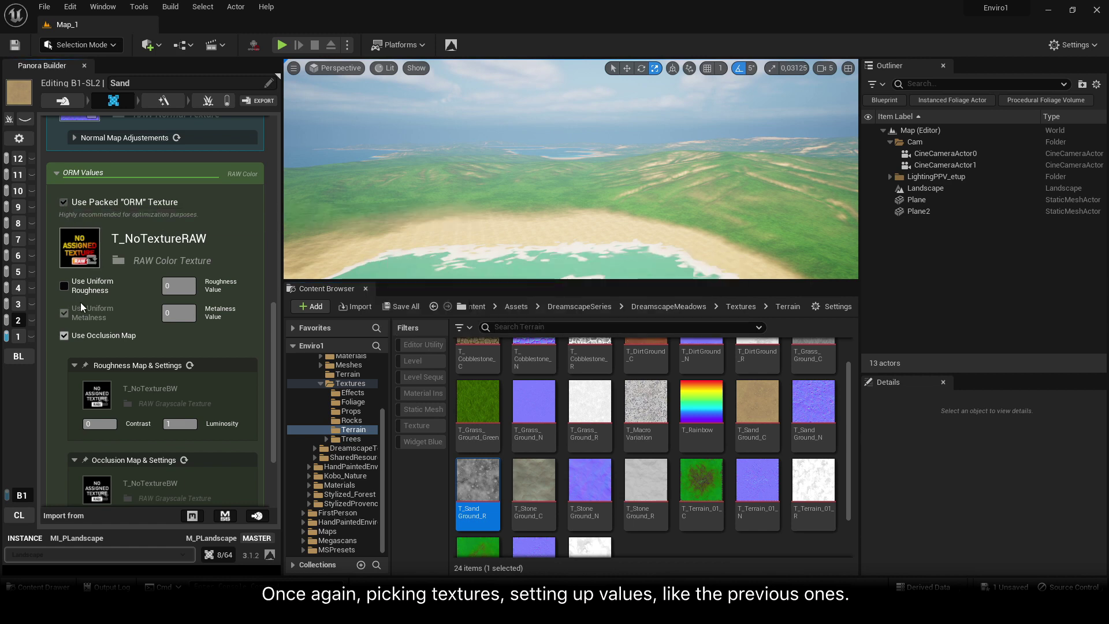
pyautogui.click(64, 203)
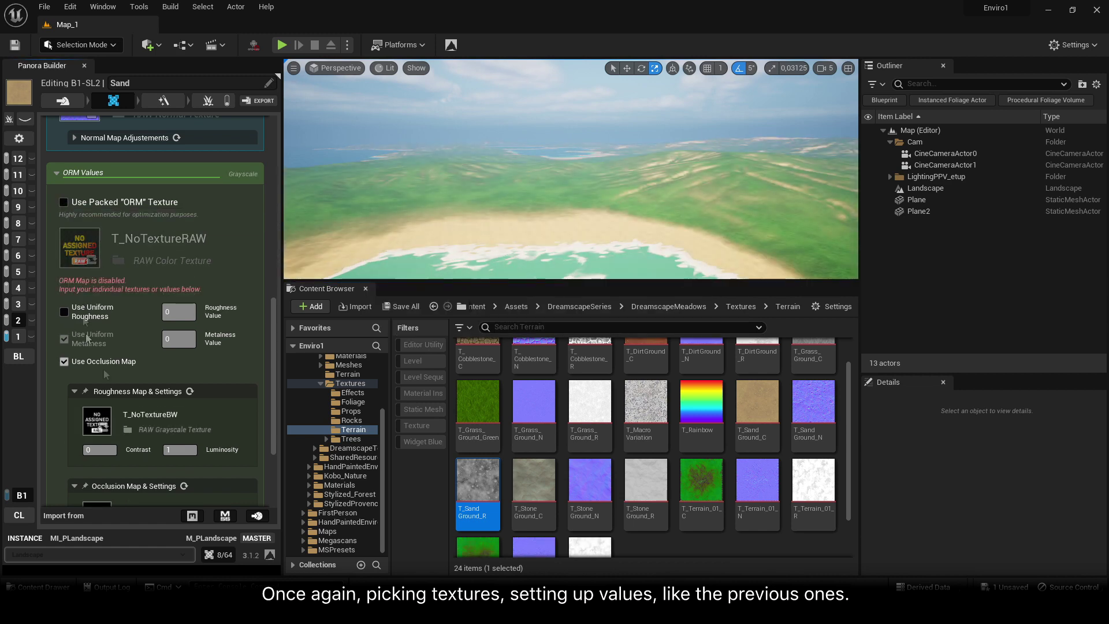
pyautogui.click(104, 428)
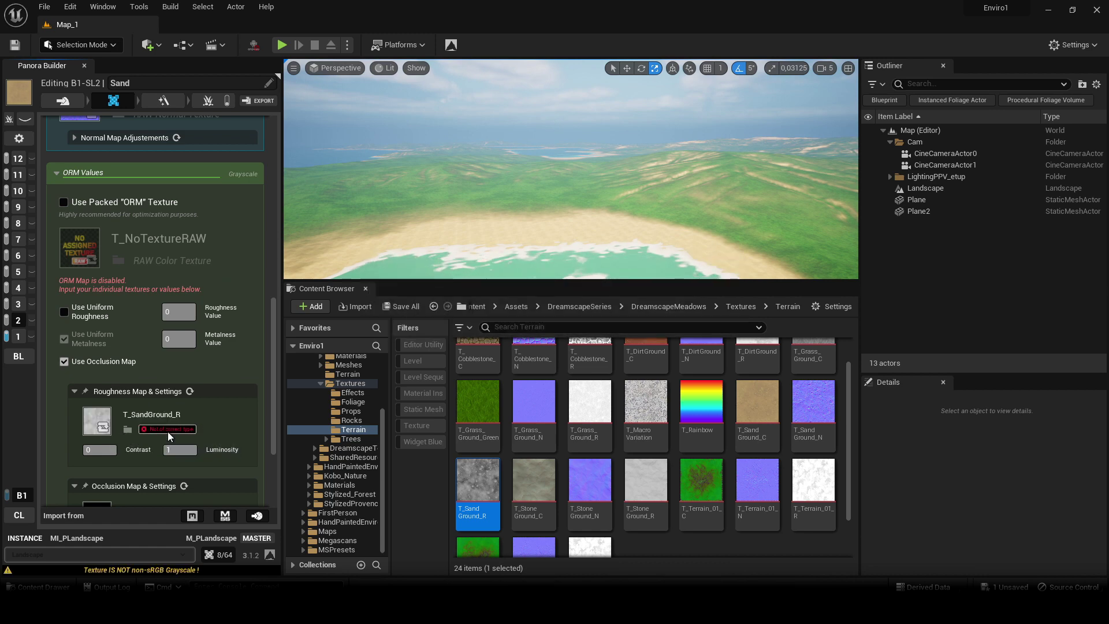
pyautogui.click(635, 349)
# Save the modified MI_PLandscape material instance and look over the shoreline
pyautogui.scroll(3, 178, 291)
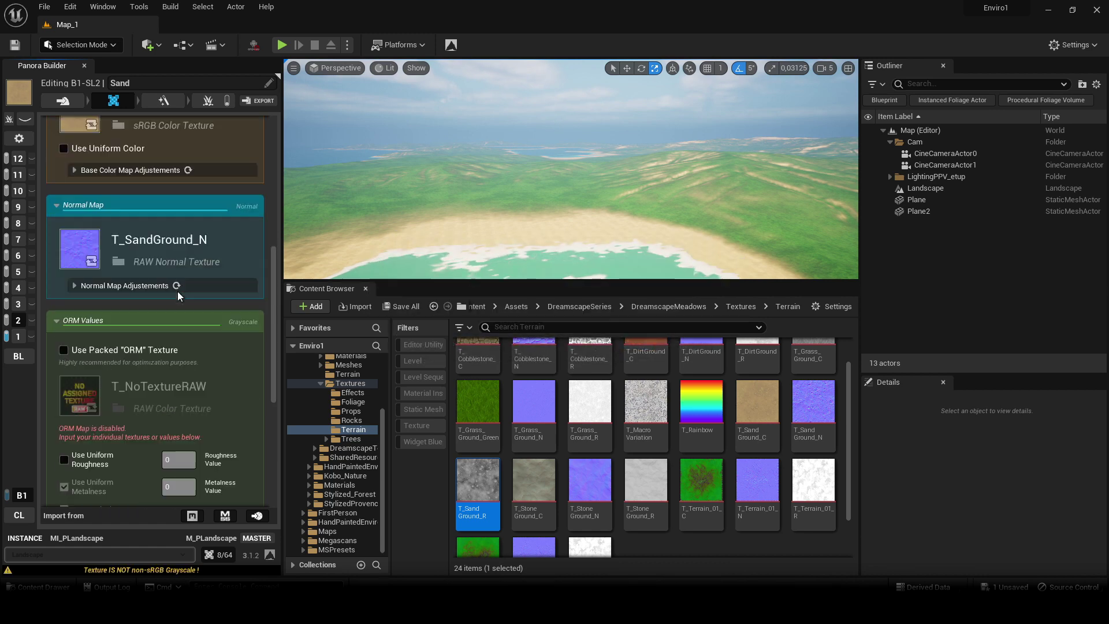
pyautogui.scroll(3, 178, 291)
pyautogui.click(407, 306)
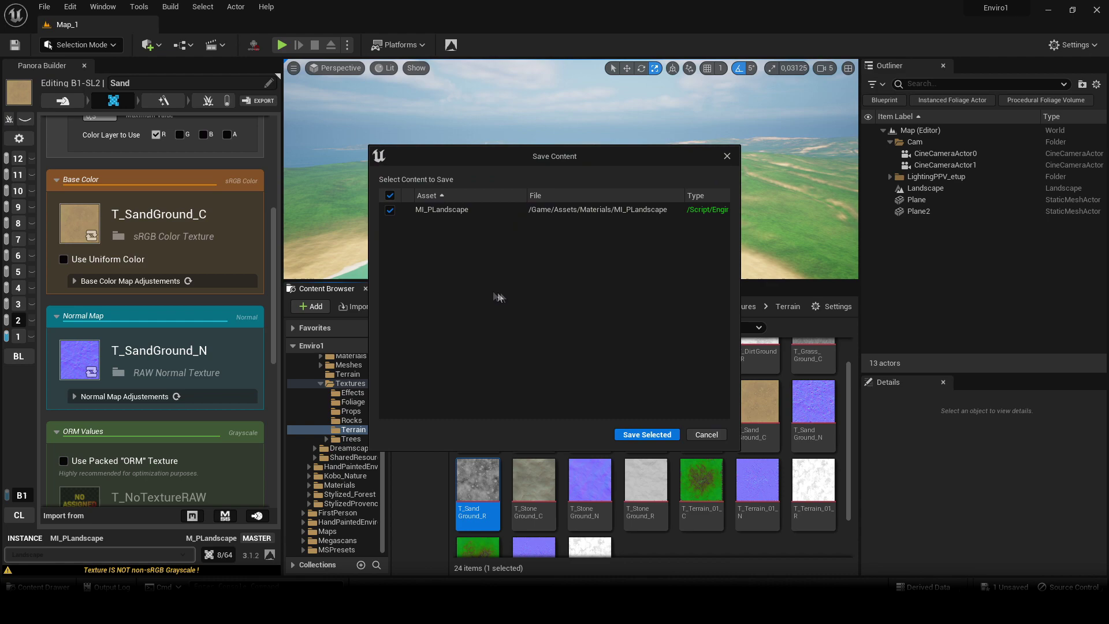
pyautogui.click(616, 435)
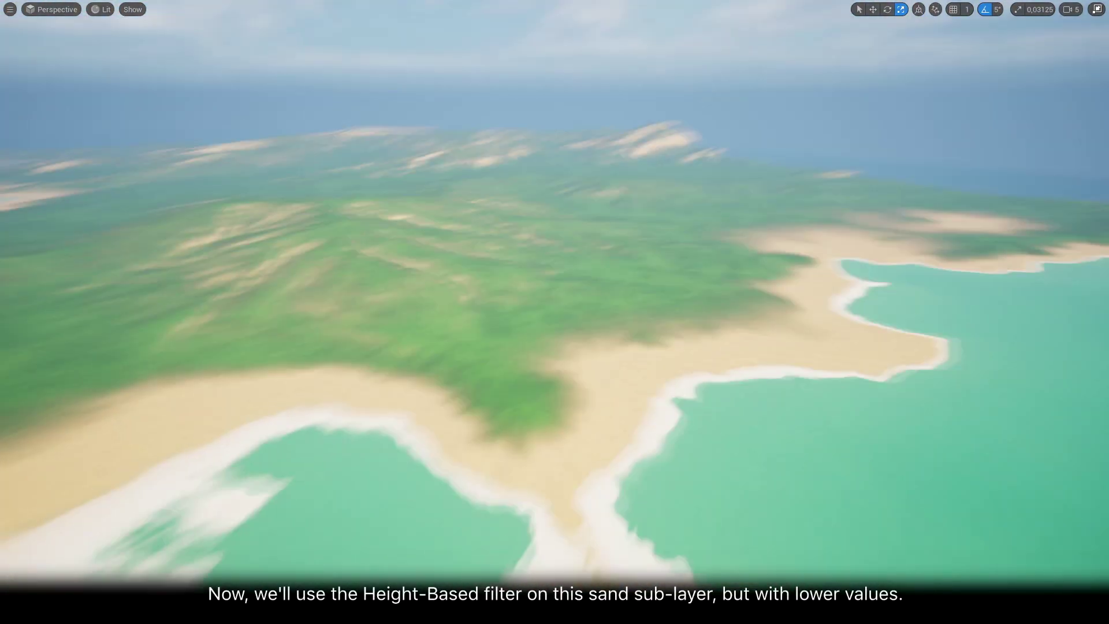
pyautogui.moveTo(607, 317)
pyautogui.mouseDown(button='right')
pyautogui.moveTo(606, 370)
pyautogui.moveTo(606, 317)
pyautogui.mouseUp(button='right')
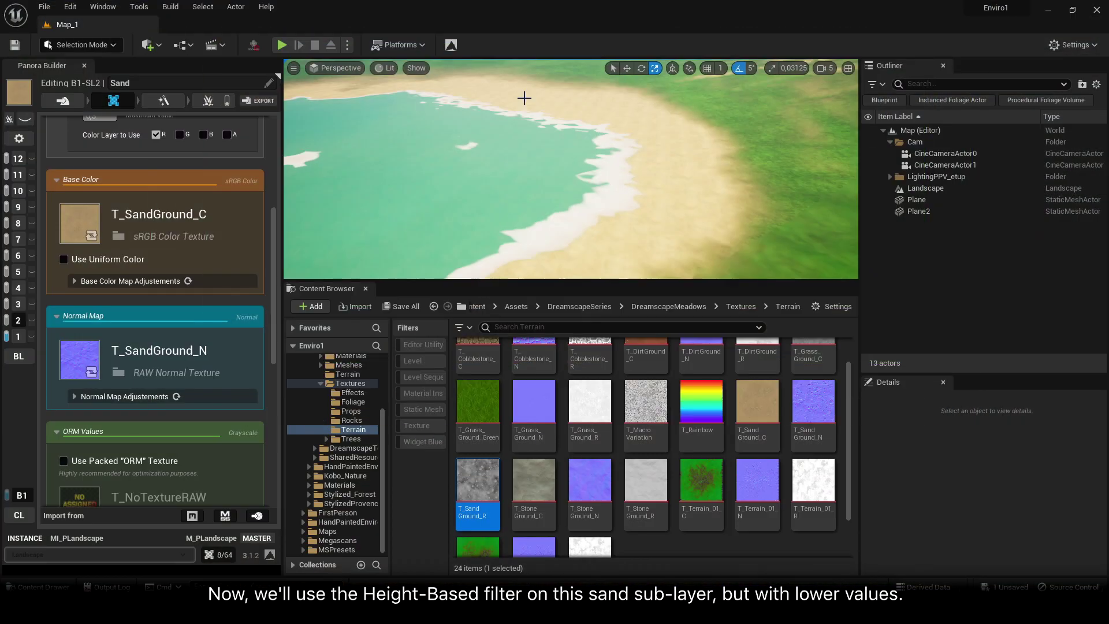
# Enable the Sand sub-layer's Height-Based filter and pick its Z transition height from the Plane2 water plane
pyautogui.scroll(2, 162, 230)
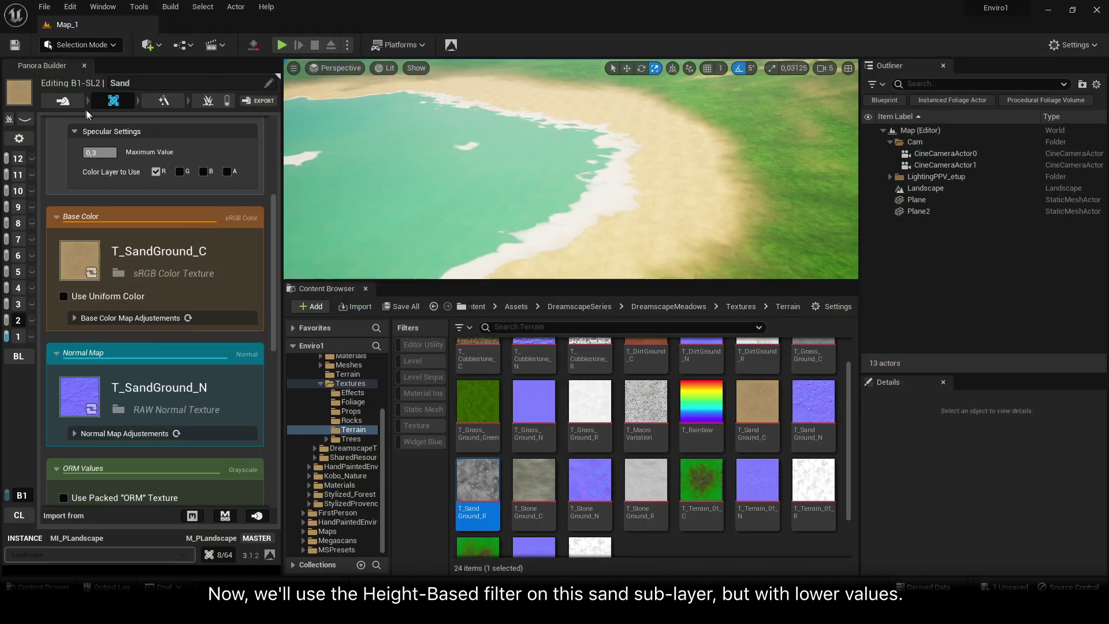
pyautogui.click(63, 101)
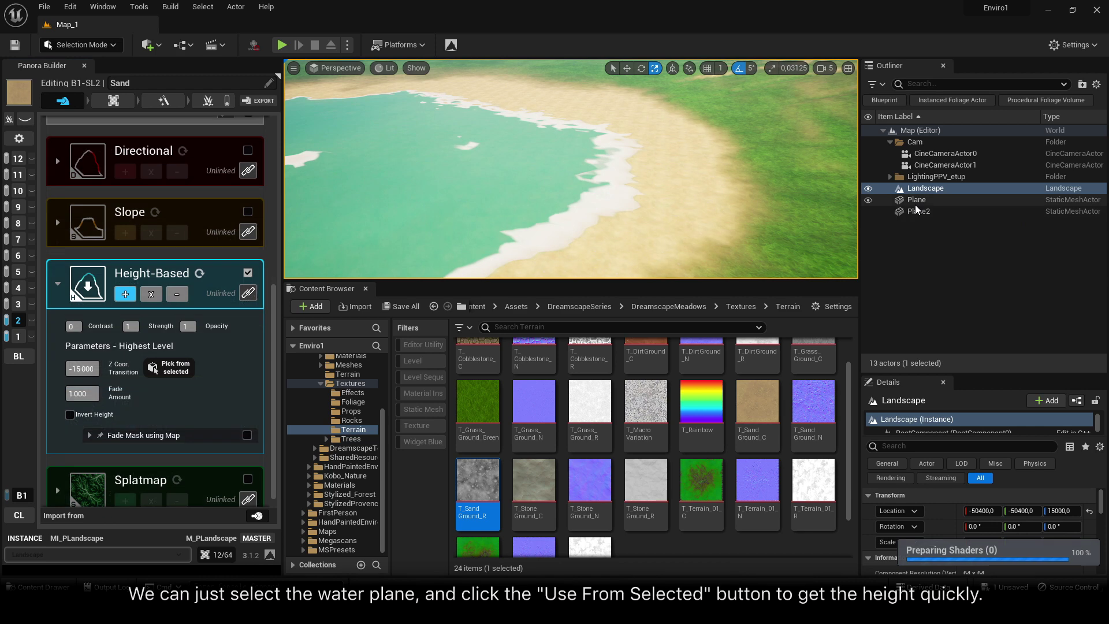
pyautogui.click(917, 201)
pyautogui.click(923, 212)
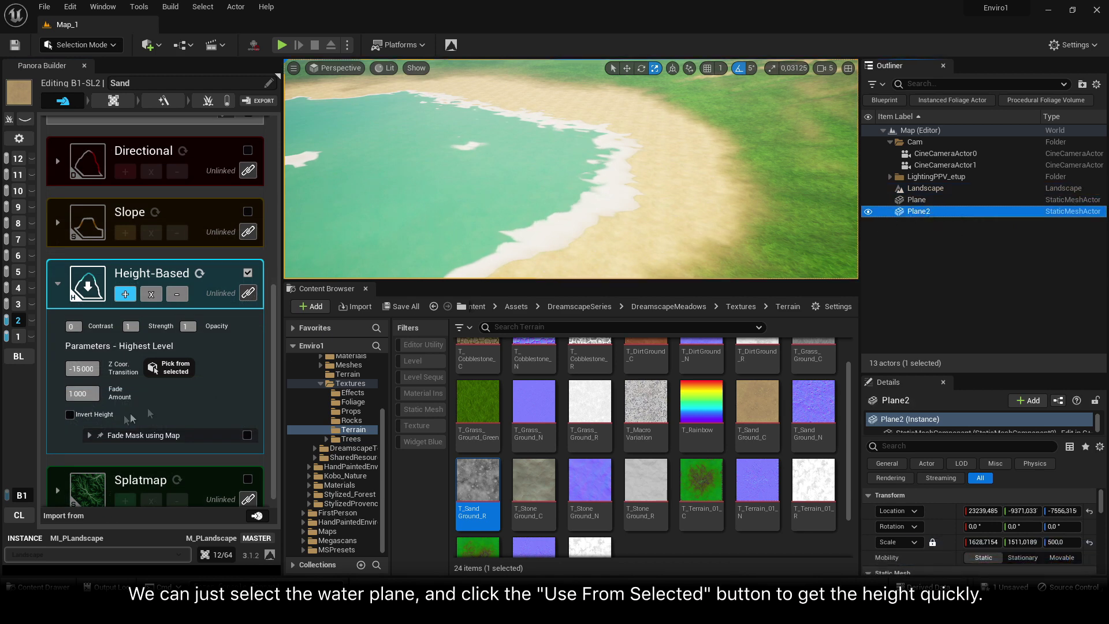
pyautogui.click(170, 373)
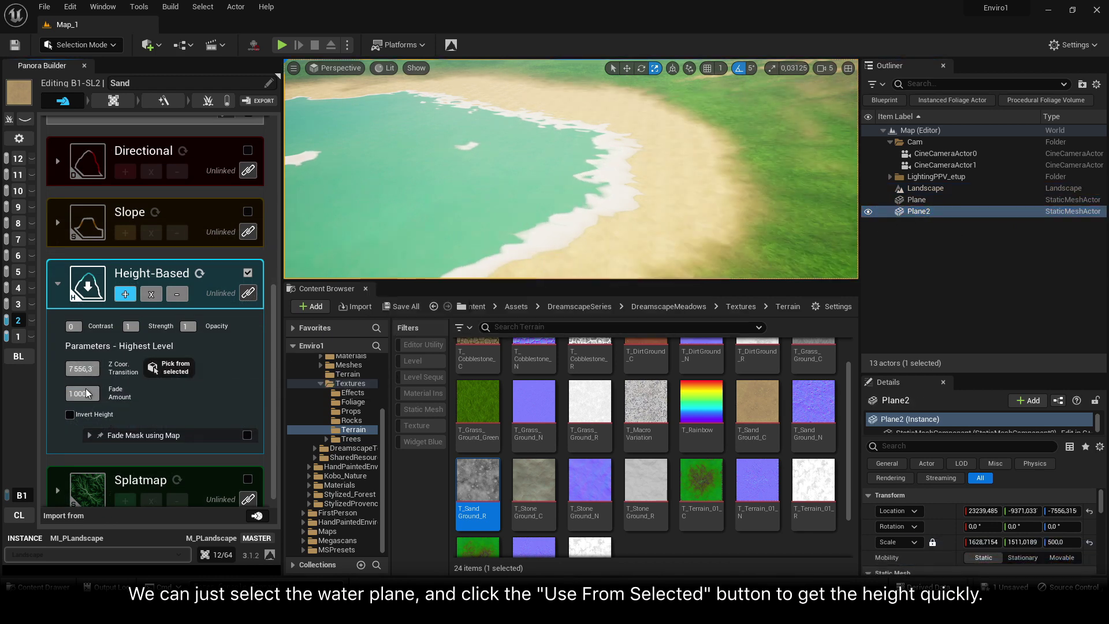
# Set the Height-Based filter's fade amount to 0.01 and invert the height
pyautogui.write('0,01')
pyautogui.press('Return')
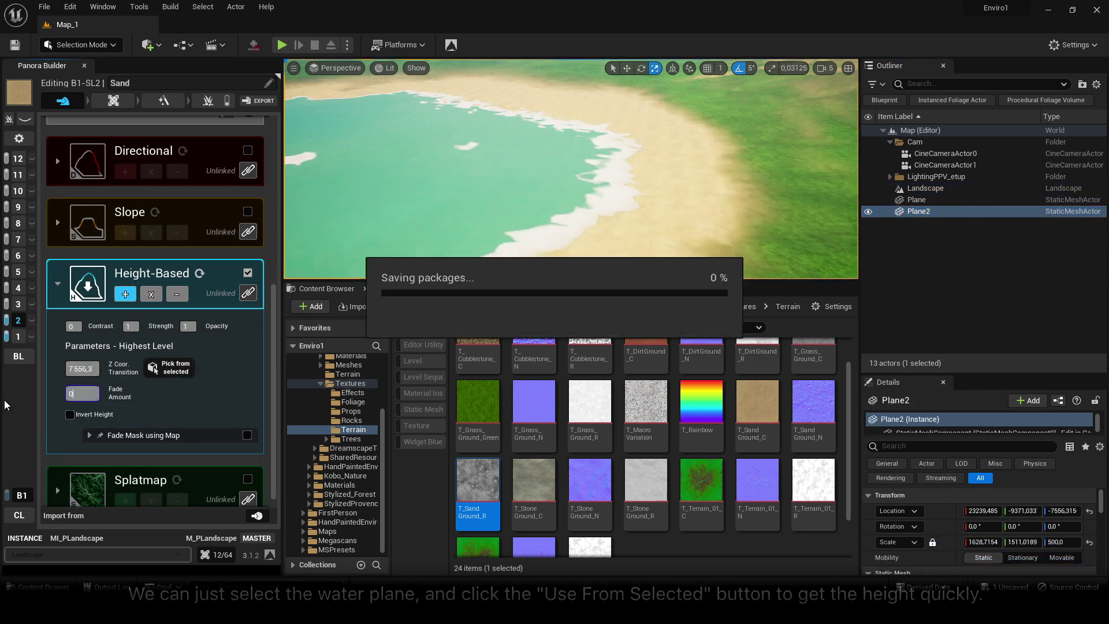
pyautogui.click(70, 415)
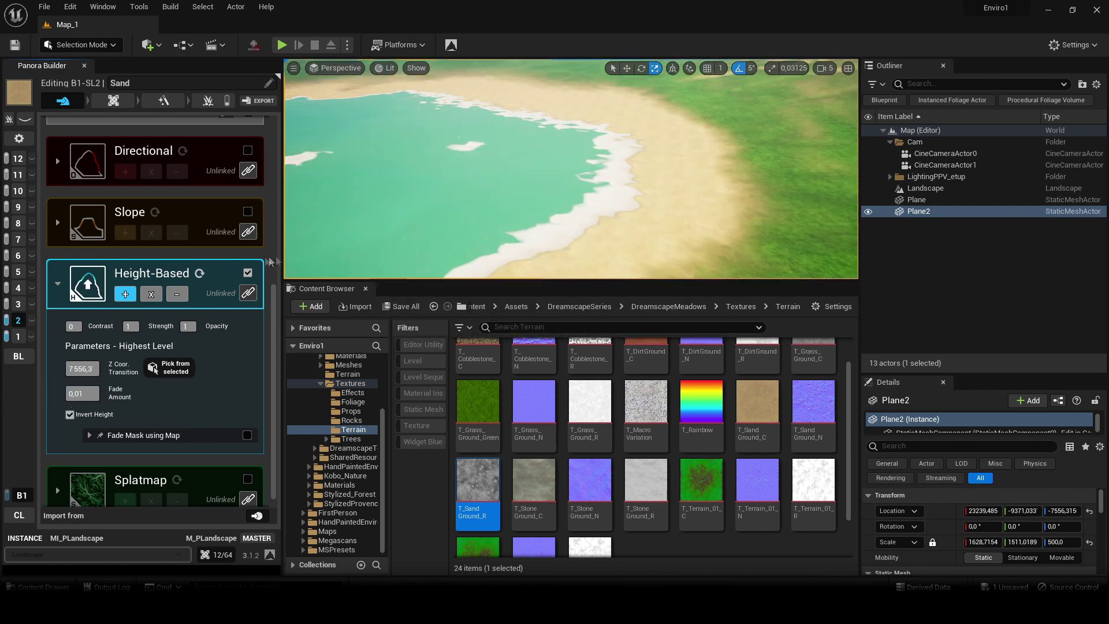
# Enlarge the viewport and examine the shoreline where the Sand sub-layer meets the water
pyautogui.press('w')
pyautogui.moveTo(703, 233); pyautogui.dragTo(699, 233, button='right')
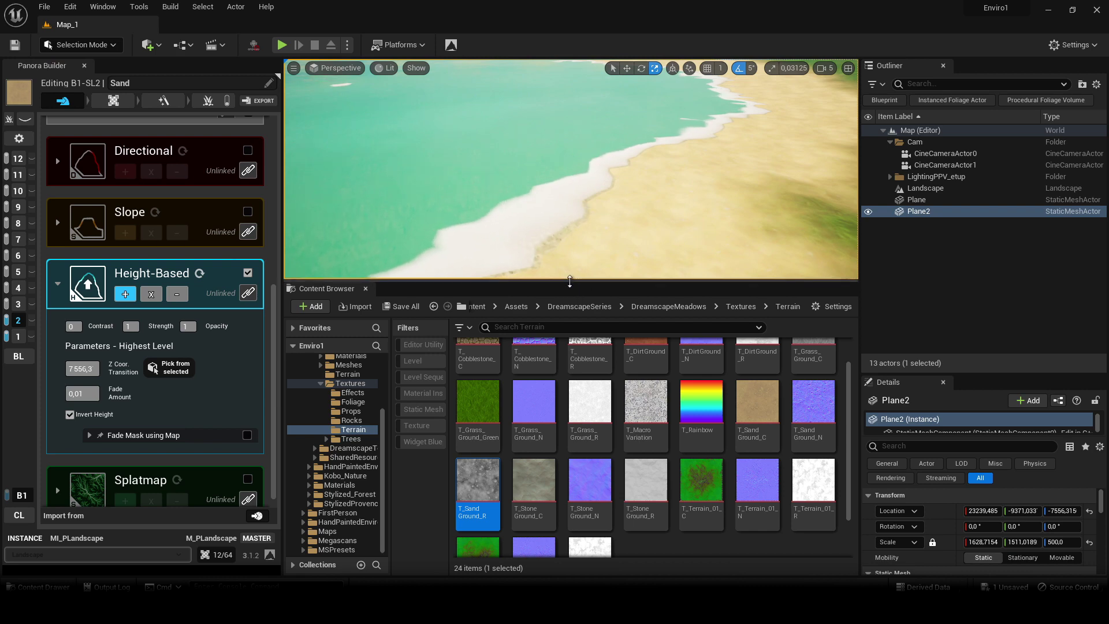
pyautogui.moveTo(570, 281); pyautogui.dragTo(570, 481)
pyautogui.press('w')
pyautogui.moveTo(618, 396); pyautogui.dragTo(618, 405, button='right')
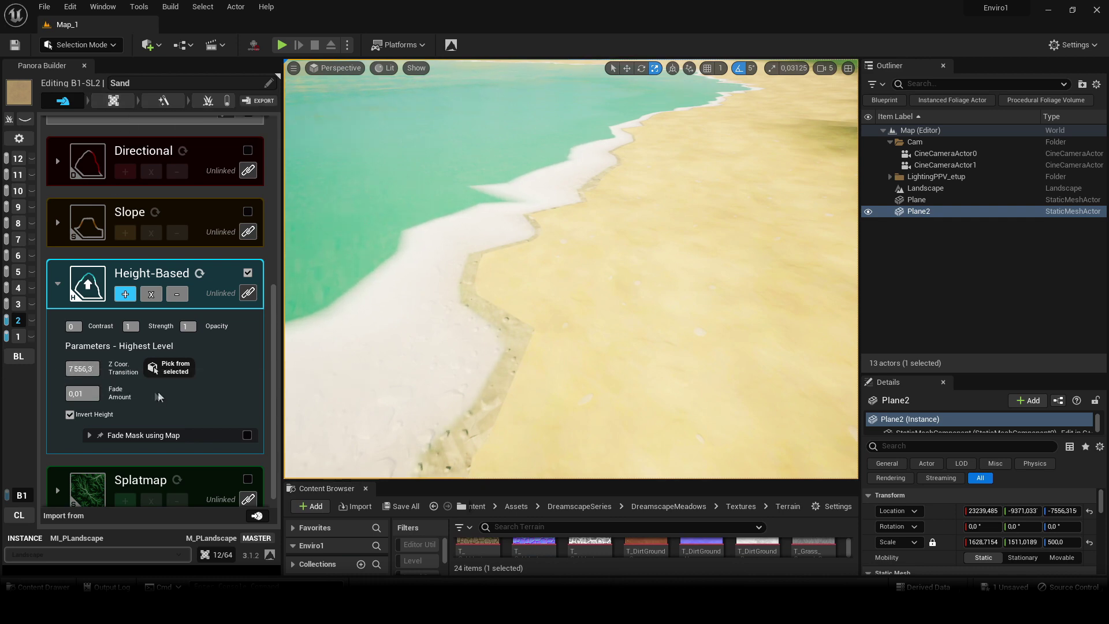
pyautogui.moveTo(449, 455); pyautogui.dragTo(445, 451, button='right')
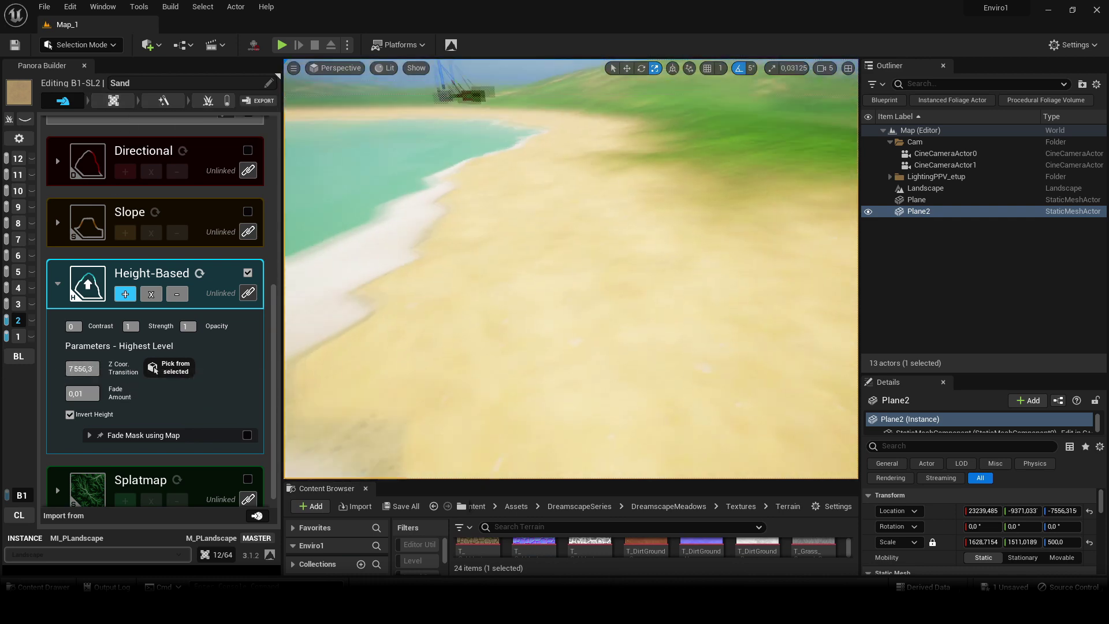
pyautogui.moveTo(588, 365); pyautogui.dragTo(447, 248, button='right')
pyautogui.scroll(-5, 592, 368)
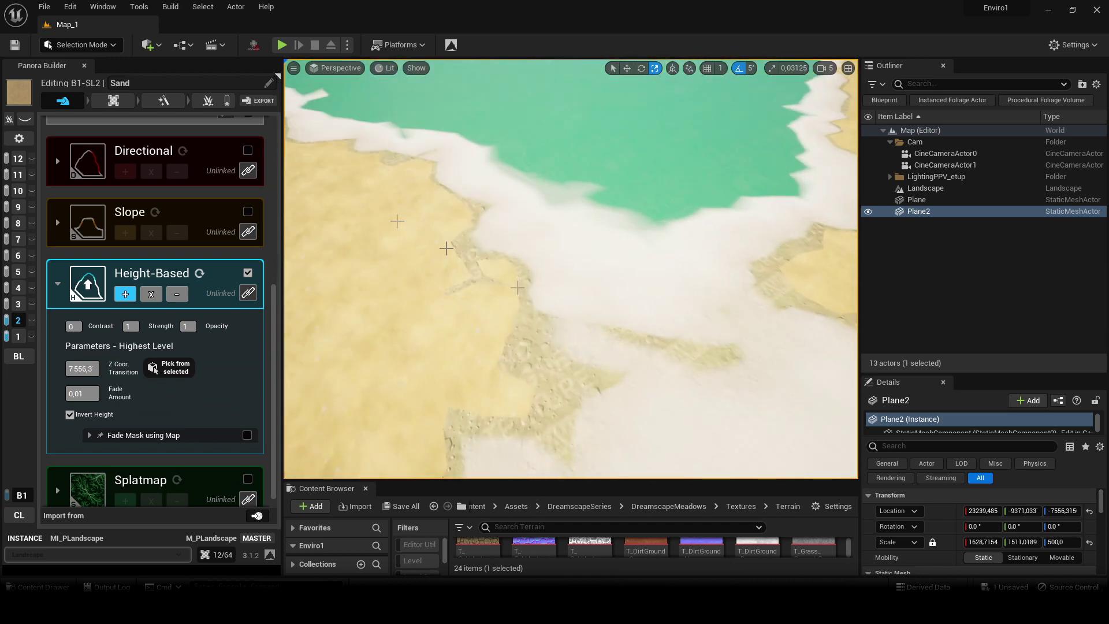
# Disable the occlusion map in the Sand sub-layer's ORM values and save the modified MI_PLandscape instance
pyautogui.click(127, 103)
pyautogui.scroll(-10, 128, 261)
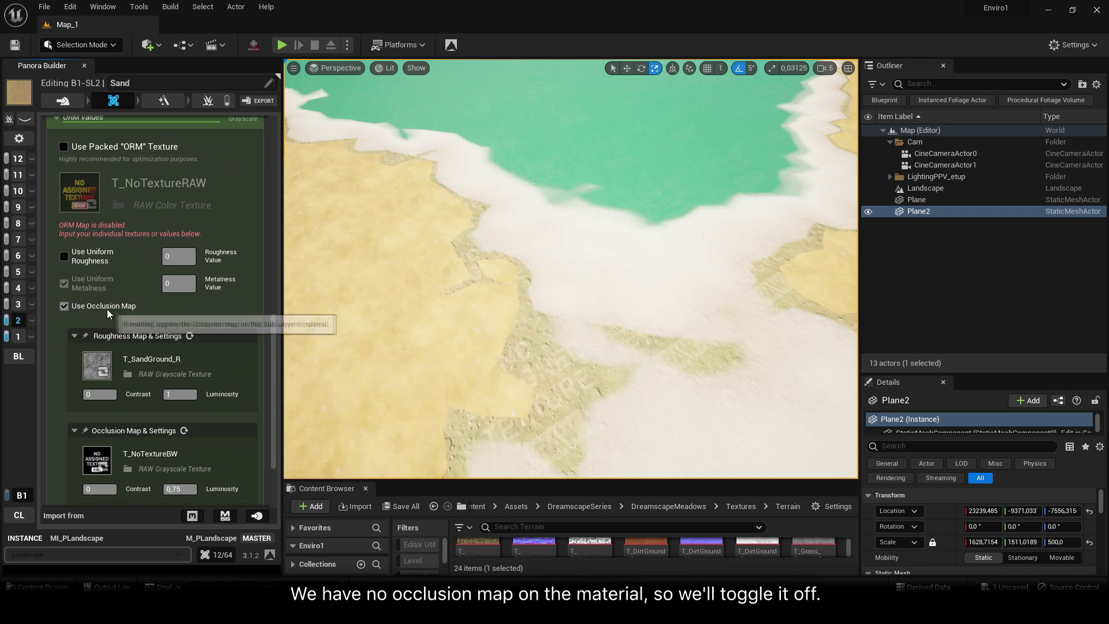
pyautogui.click(107, 308)
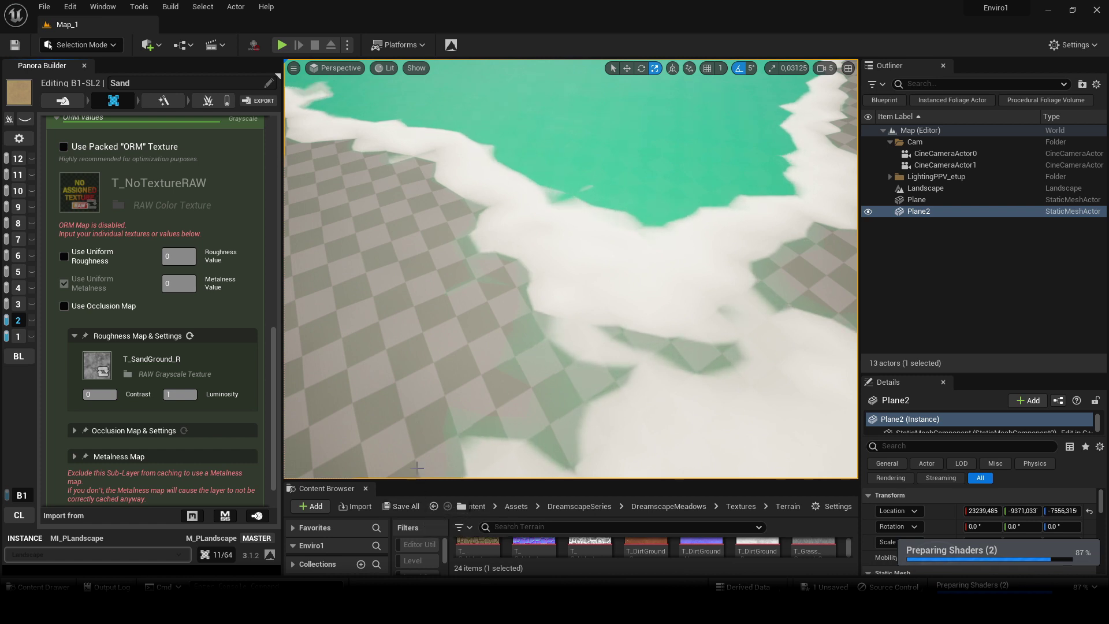
pyautogui.click(404, 509)
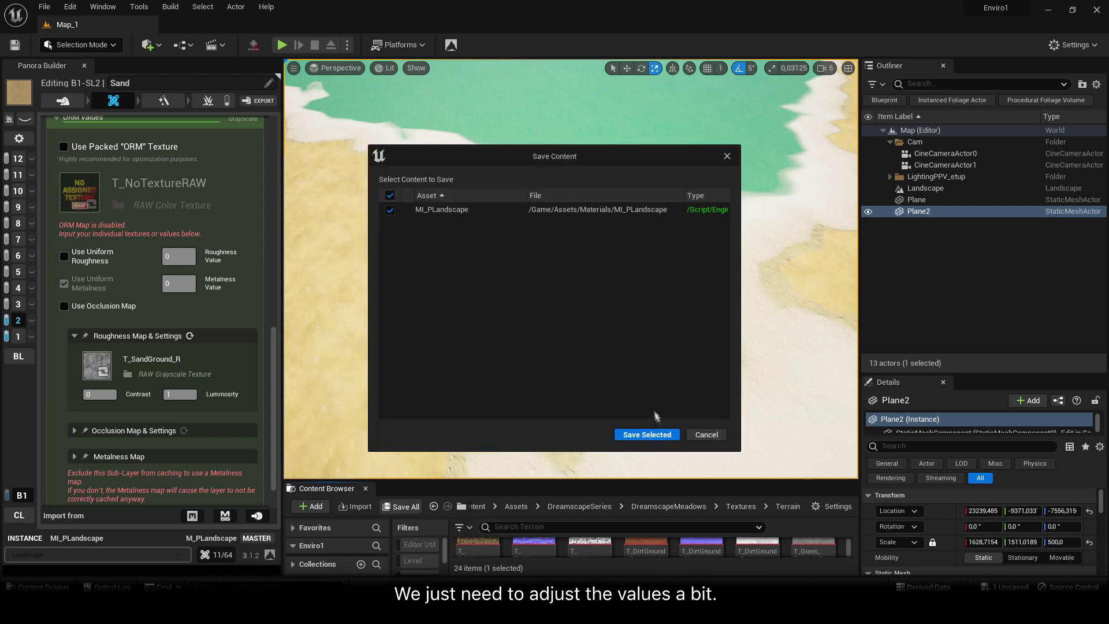
pyautogui.click(578, 434)
# Set the Z coordinate transition of Sand's Height-Based filter to 7500
pyautogui.scroll(3, 497, 345)
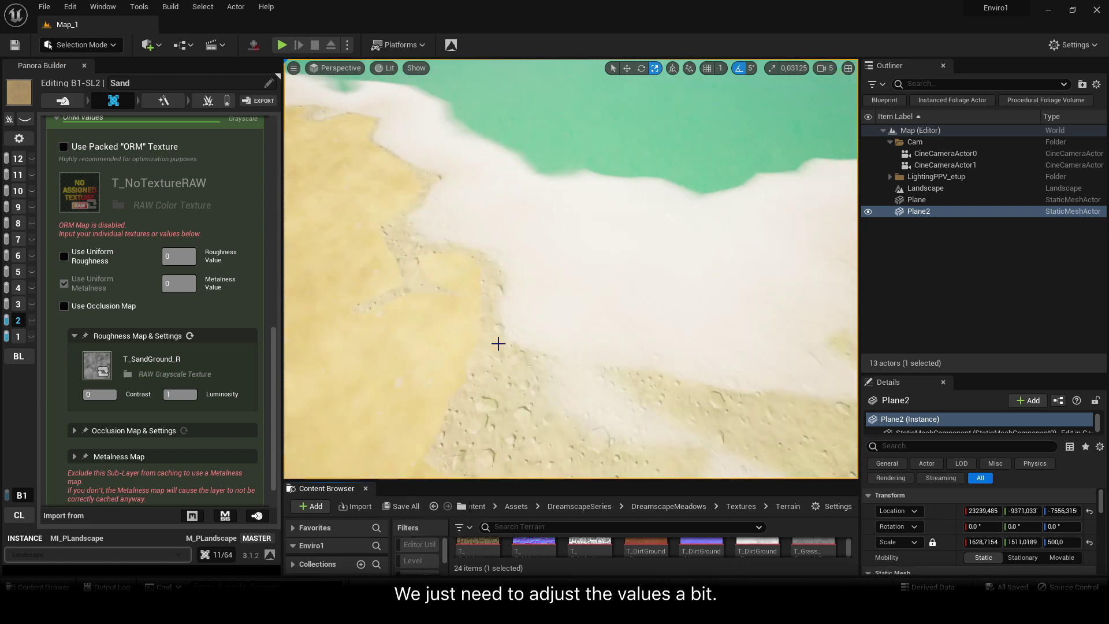
pyautogui.scroll(-3, 520, 370)
pyautogui.rightClick(493, 372)
pyautogui.click(384, 349)
pyautogui.scroll(-6, 535, 345)
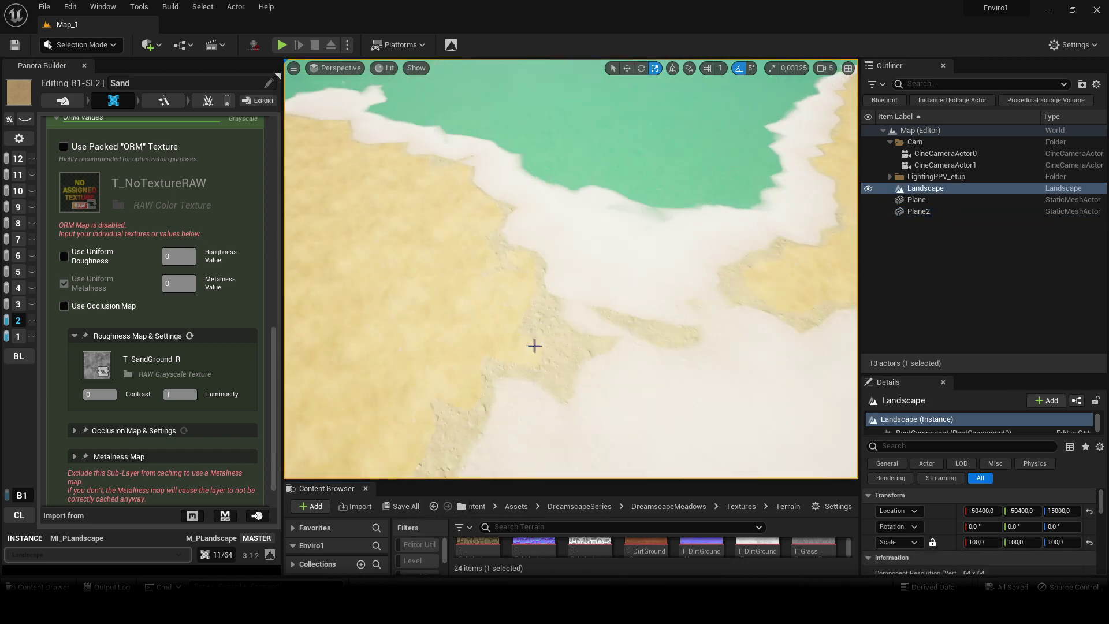
pyautogui.click(62, 100)
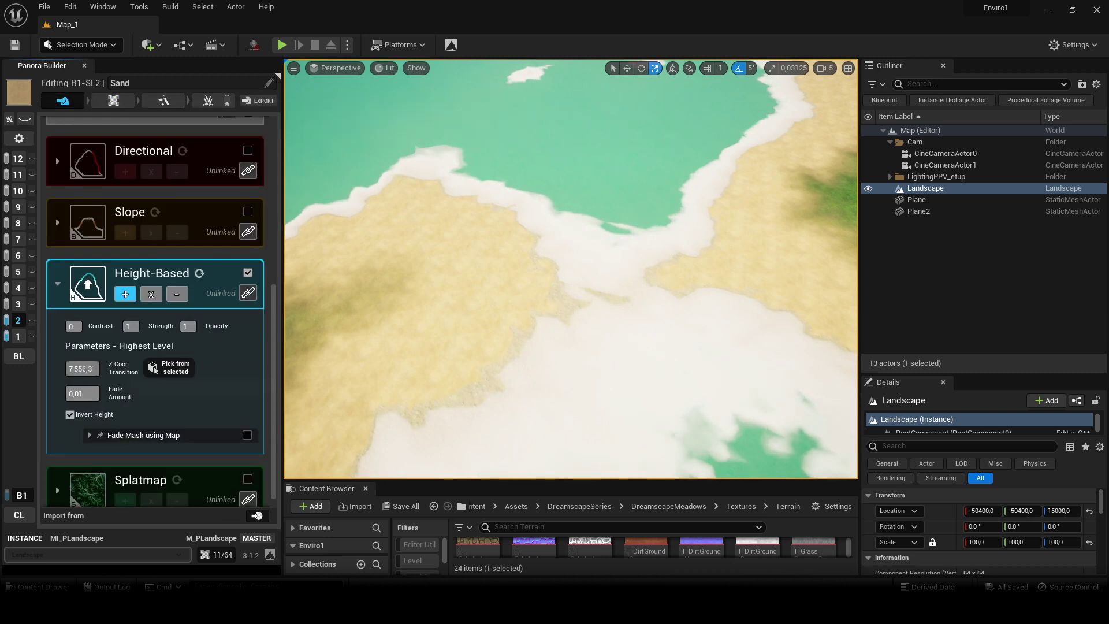
pyautogui.click(77, 369)
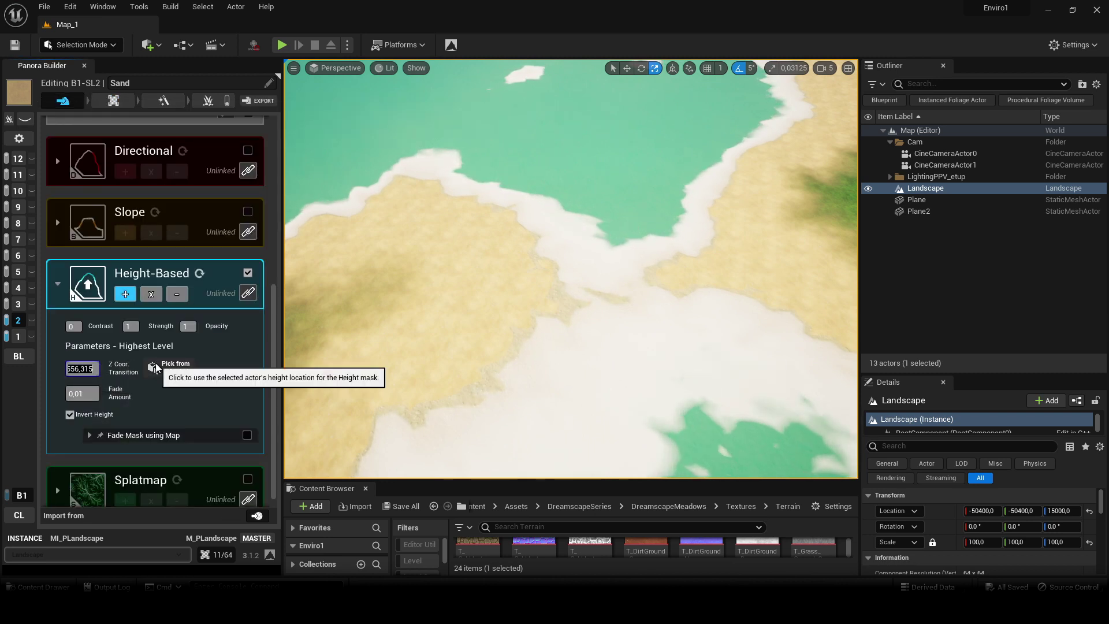
pyautogui.write('7 500')
pyautogui.press('Return')
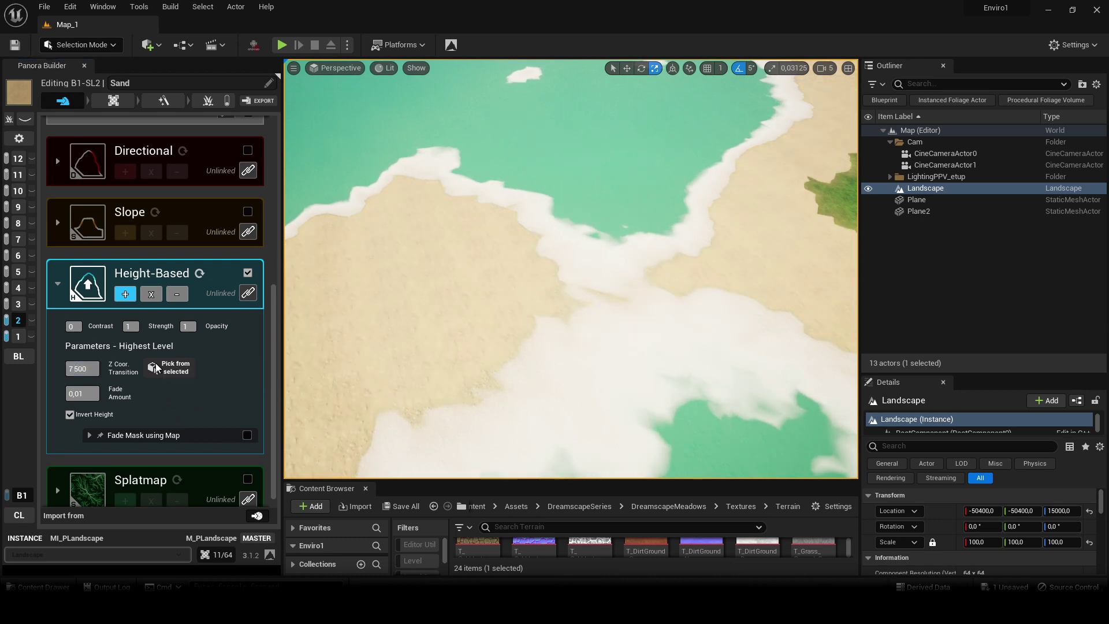
# Set the Height-Based filter's fade amount to 50 and check the blend on the sand islets
pyautogui.moveTo(571, 366); pyautogui.dragTo(2, 311, button='right')
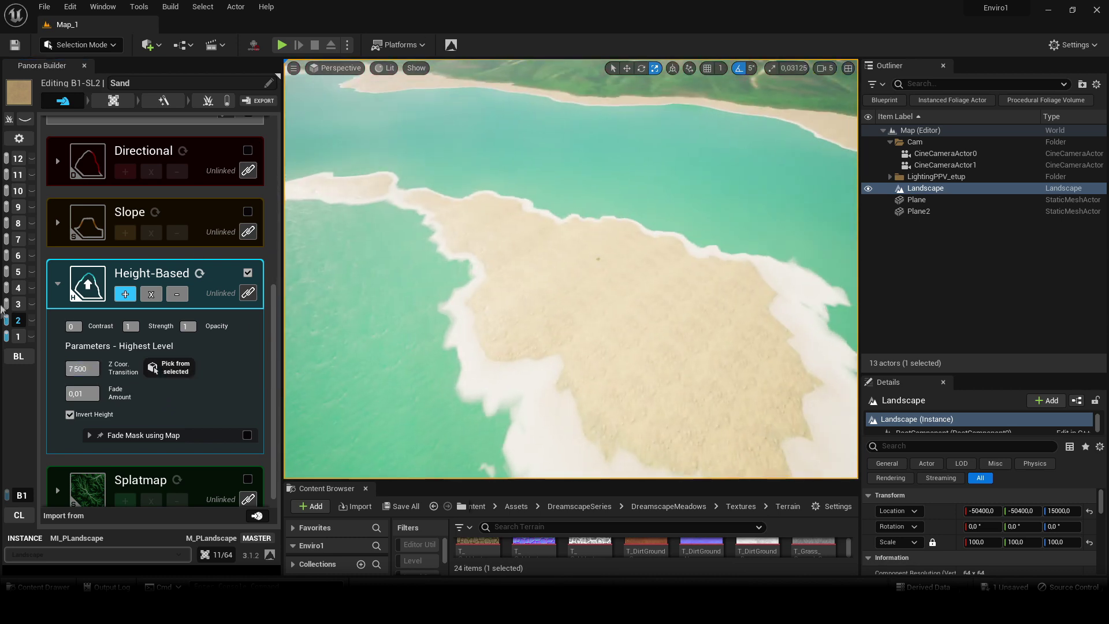
pyautogui.write('5')
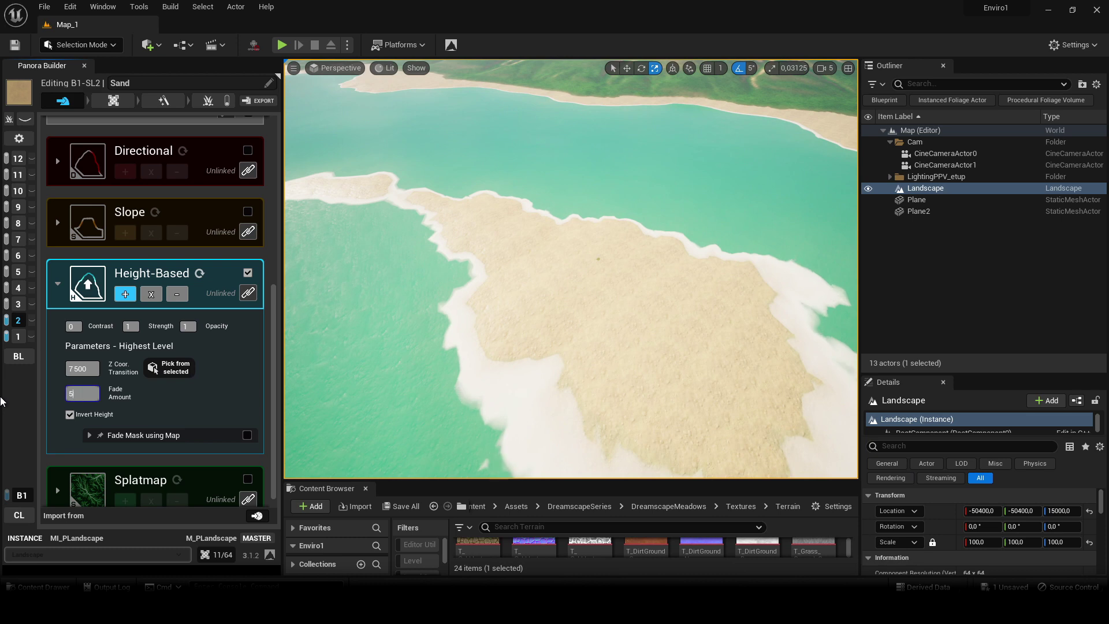
pyautogui.write('0')
pyautogui.press('Return')
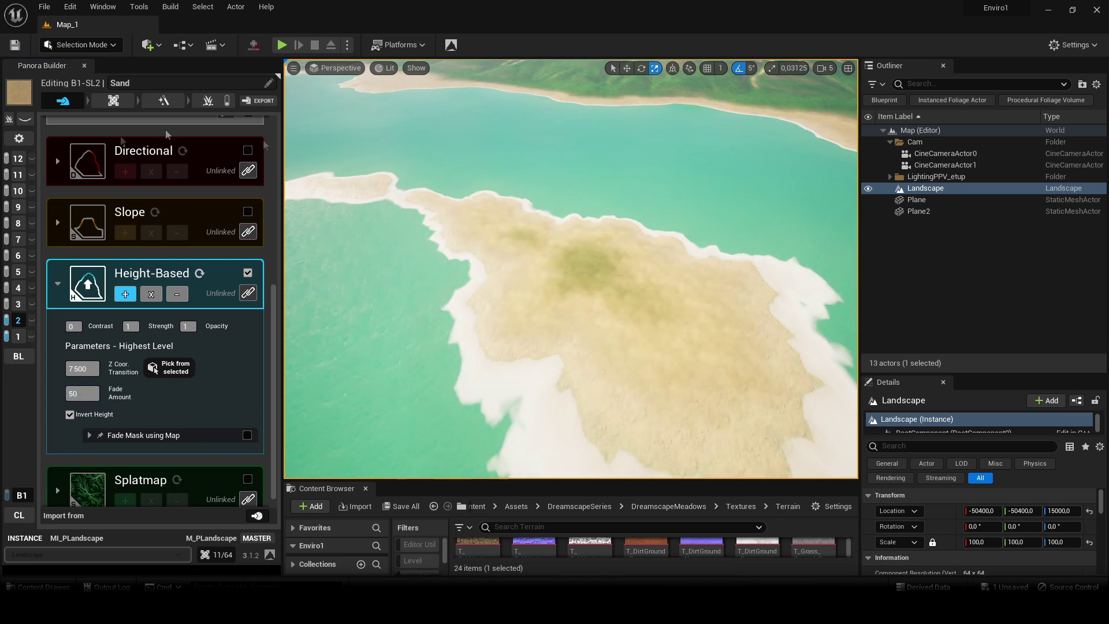
pyautogui.press('w')
pyautogui.moveTo(567, 345); pyautogui.dragTo(486, 289, button='right')
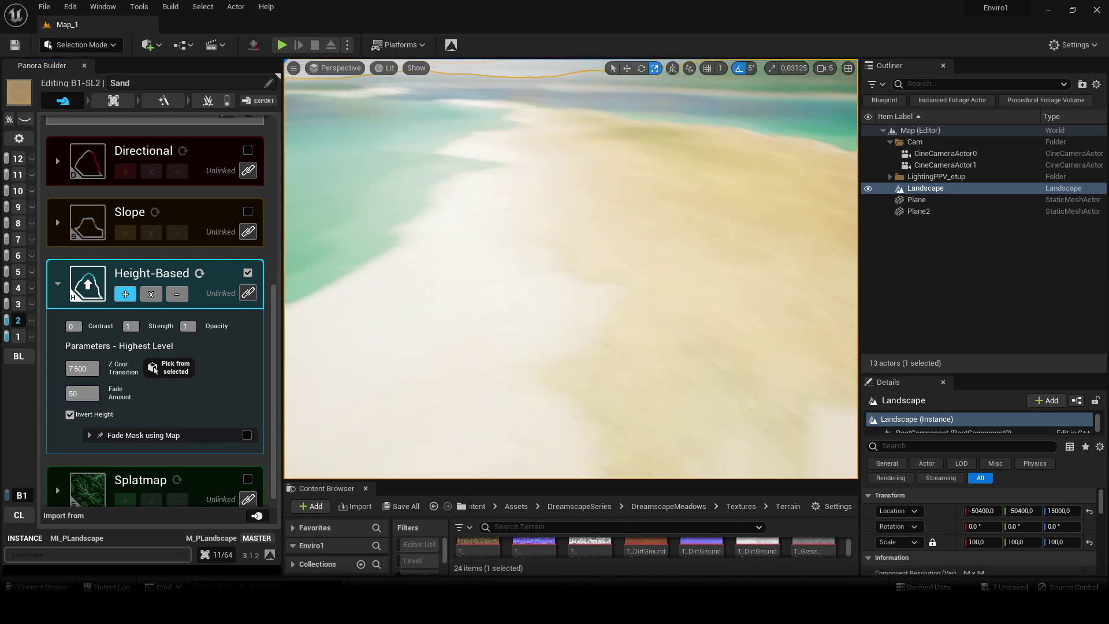
pyautogui.moveTo(563, 405); pyautogui.dragTo(563, 528, button='right')
pyautogui.press('s')
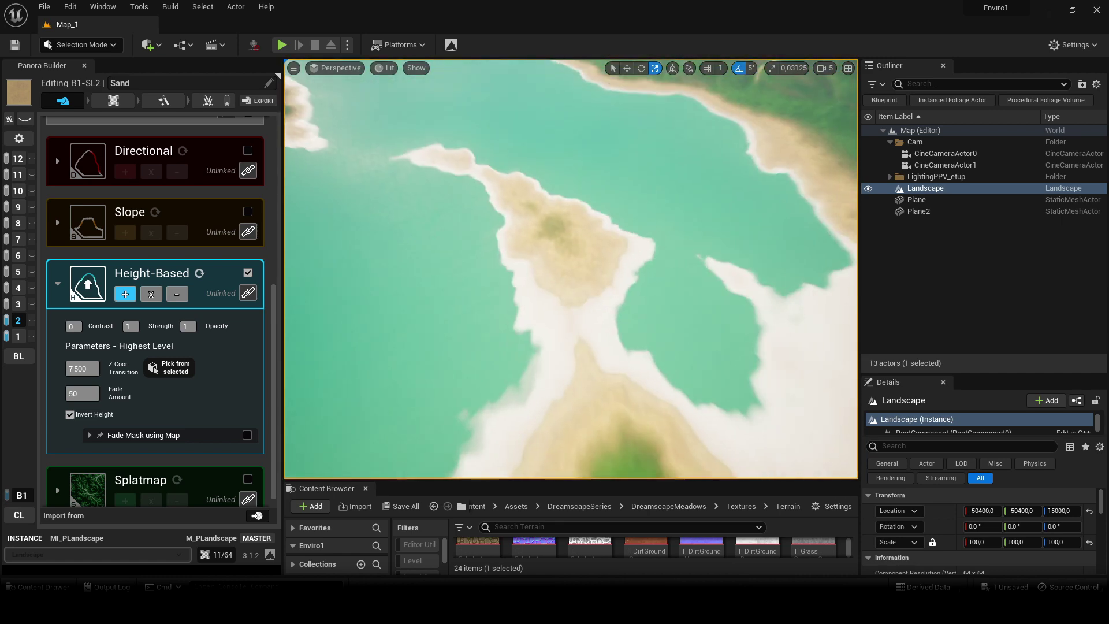
pyautogui.press('w')
pyautogui.moveTo(563, 347); pyautogui.dragTo(535, 329, button='right')
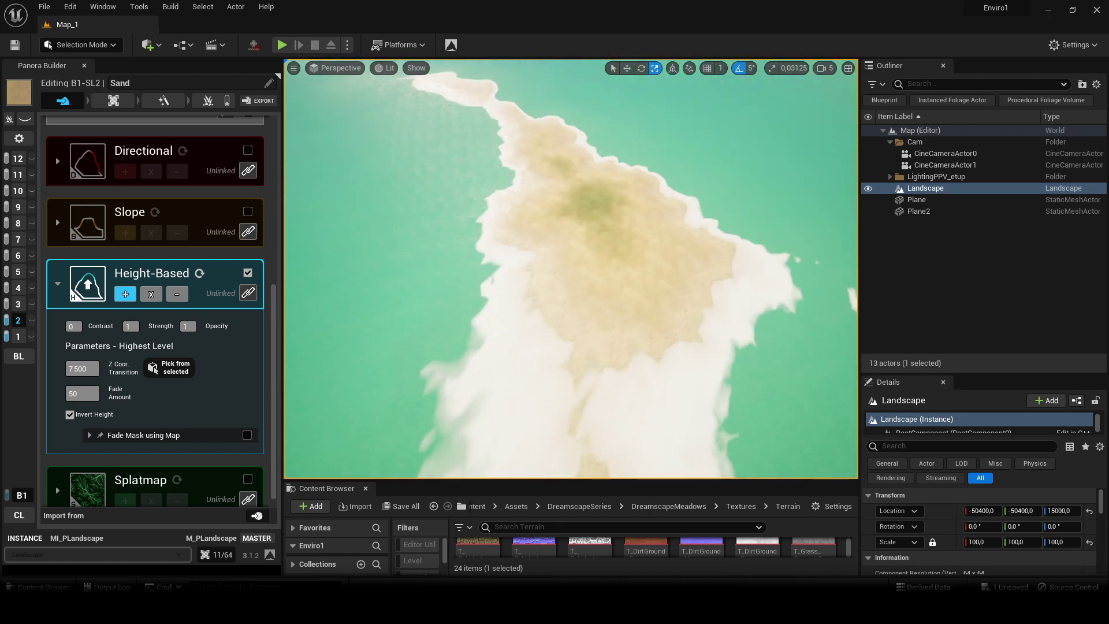
# Make the wet sand shinier by setting the luminosity of its T_SandGround_R roughness map to 0.5
pyautogui.click(113, 101)
pyautogui.moveTo(605, 321); pyautogui.dragTo(604, 369, button='right')
pyautogui.press('w')
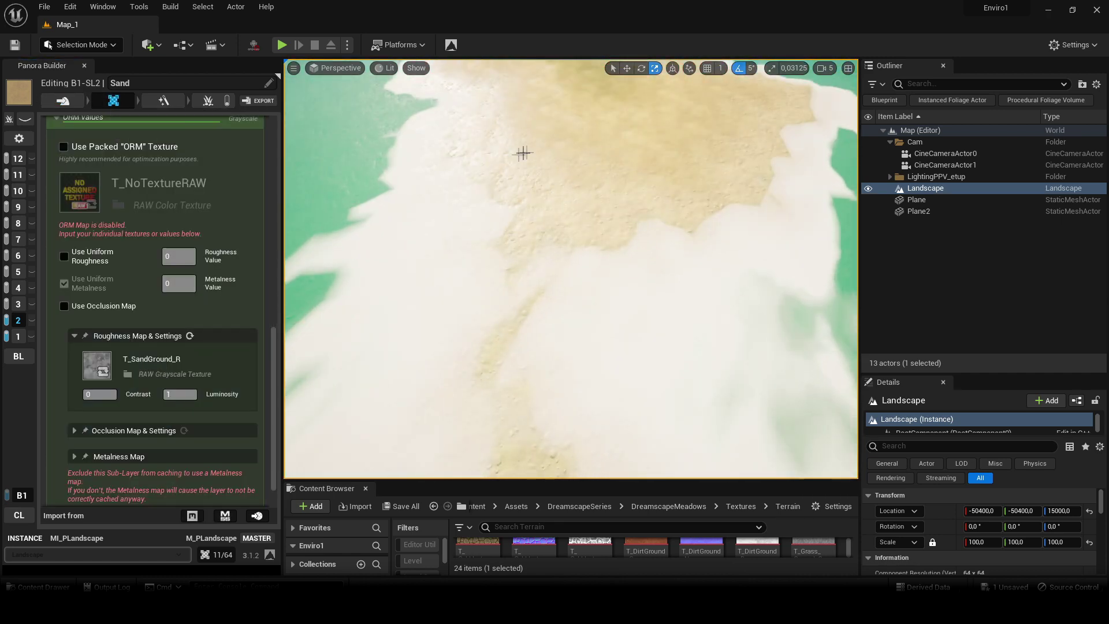
pyautogui.moveTo(591, 223); pyautogui.dragTo(578, 186, button='right')
pyautogui.moveTo(449, 253)
pyautogui.mouseDown(button='right')
pyautogui.moveTo(497, 277)
pyautogui.moveTo(449, 253)
pyautogui.mouseUp(button='right')
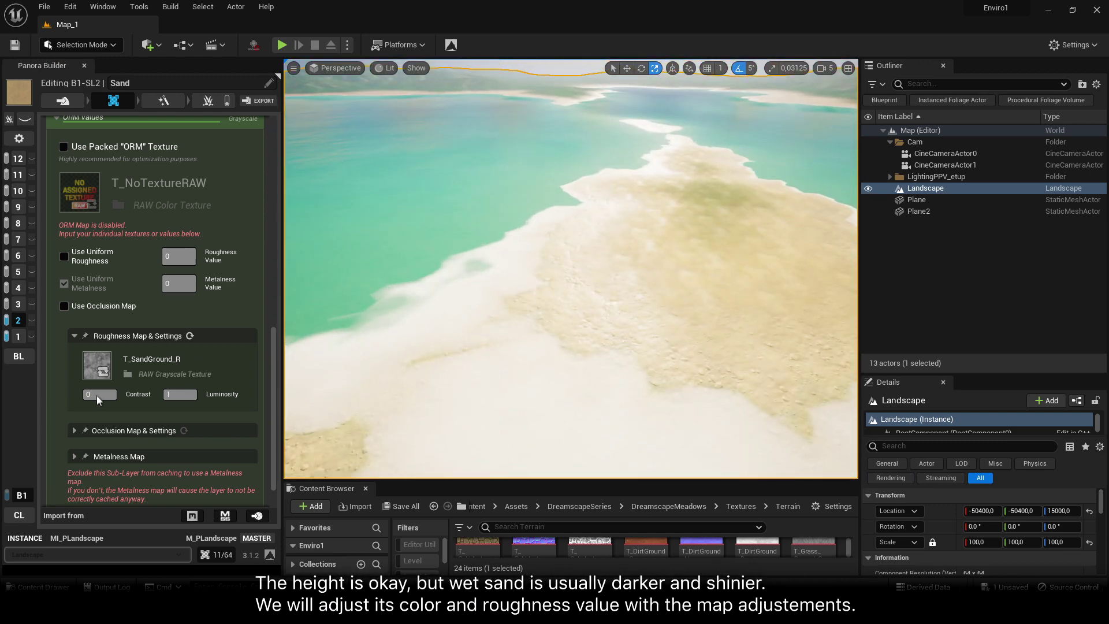
pyautogui.scroll(5, 543, 293)
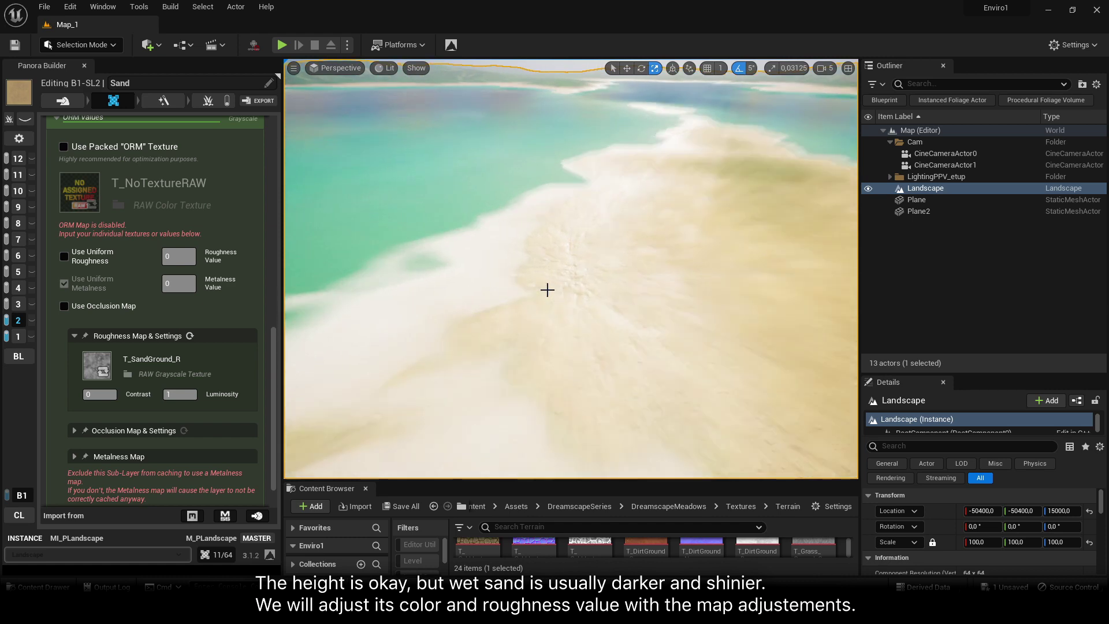
pyautogui.write('a')
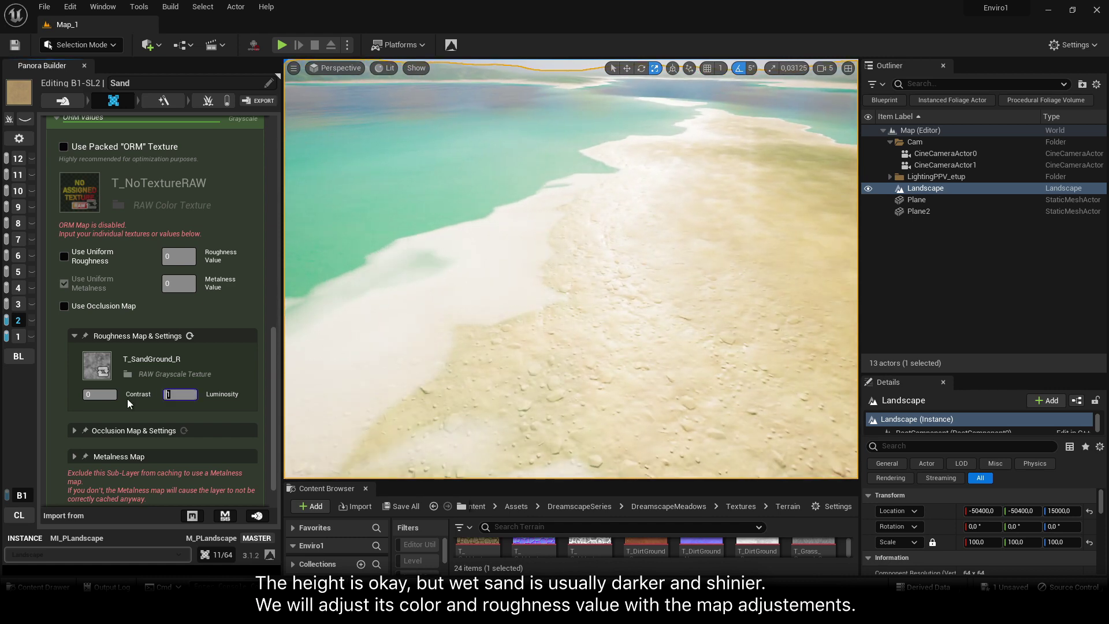
pyautogui.write('0,5')
pyautogui.press('Return')
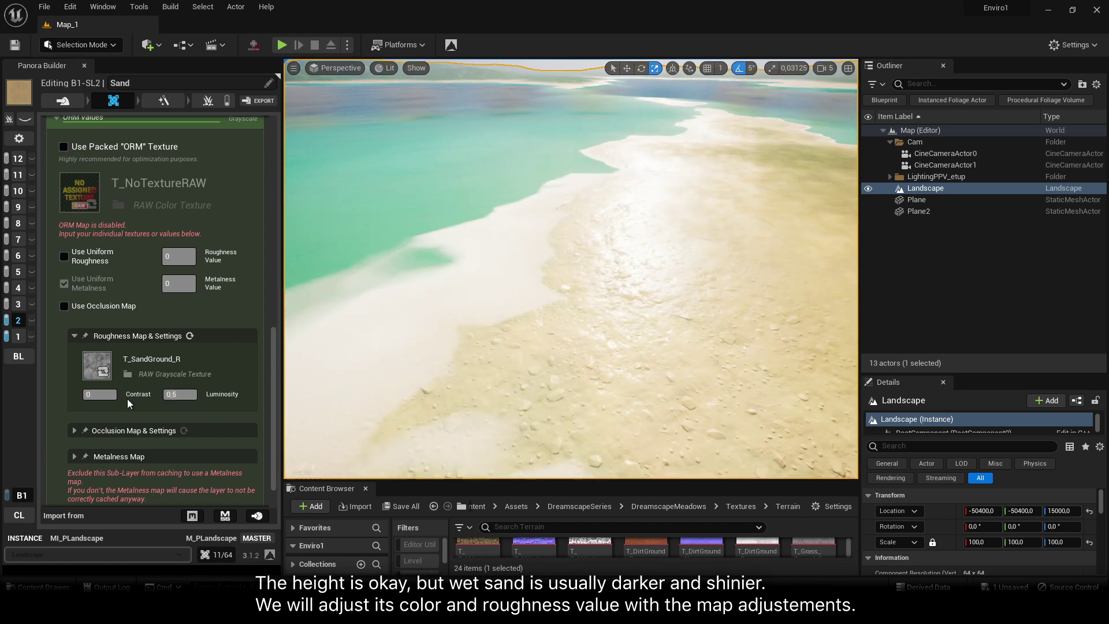
# Darken the wet sand by setting the luminosity in its base color map adjustments to 0.35, and inspect the ground up close
pyautogui.press('a')
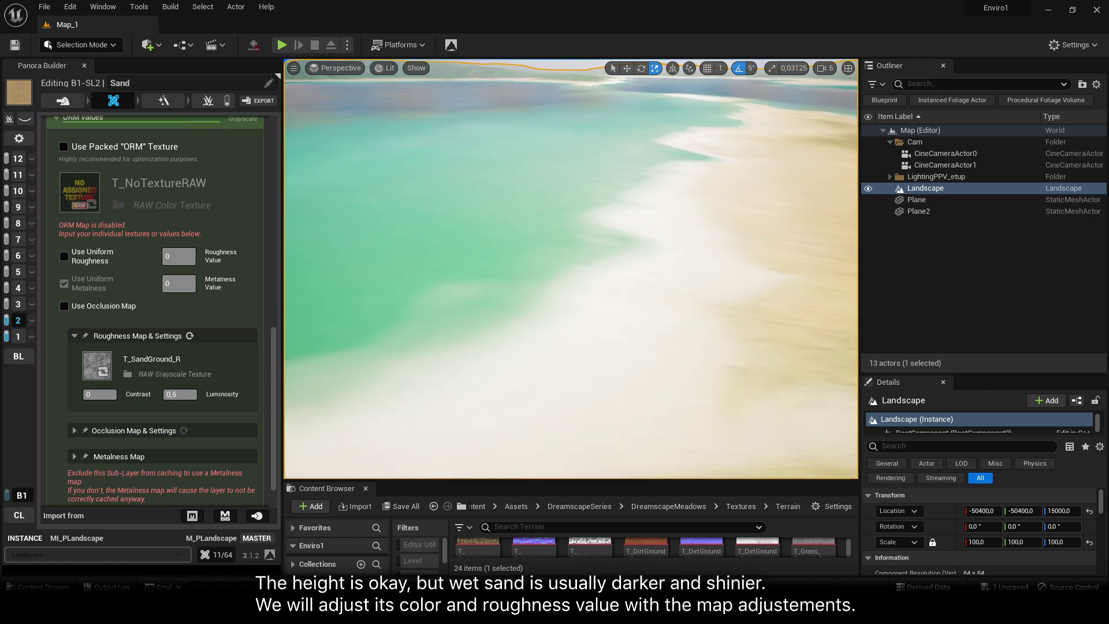
pyautogui.press('d')
pyautogui.scroll(7, 156, 243)
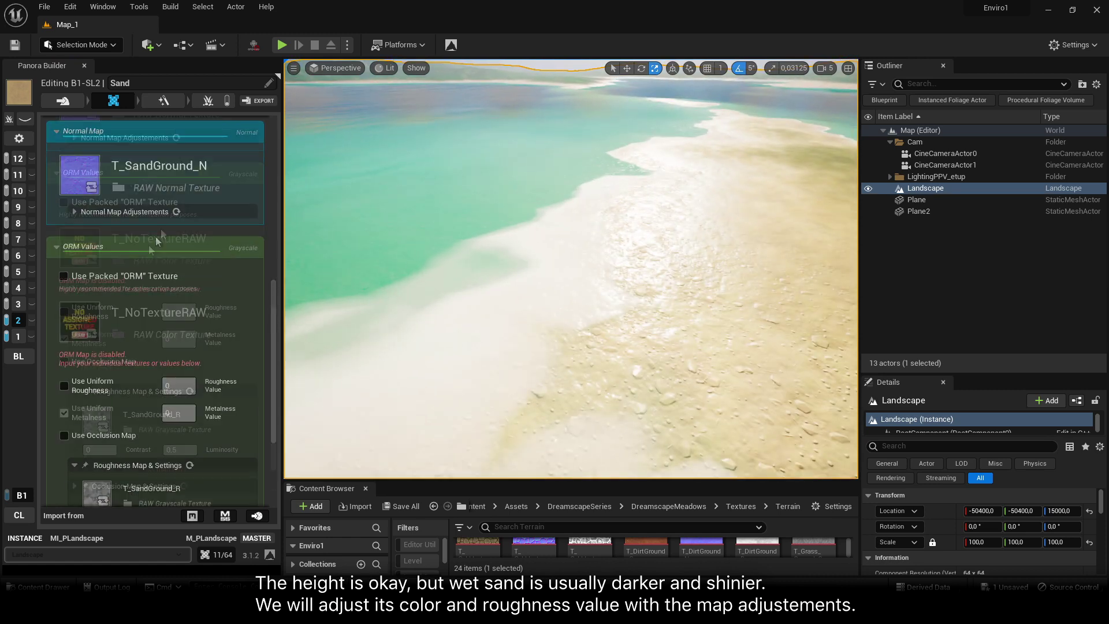
pyautogui.scroll(5, 132, 292)
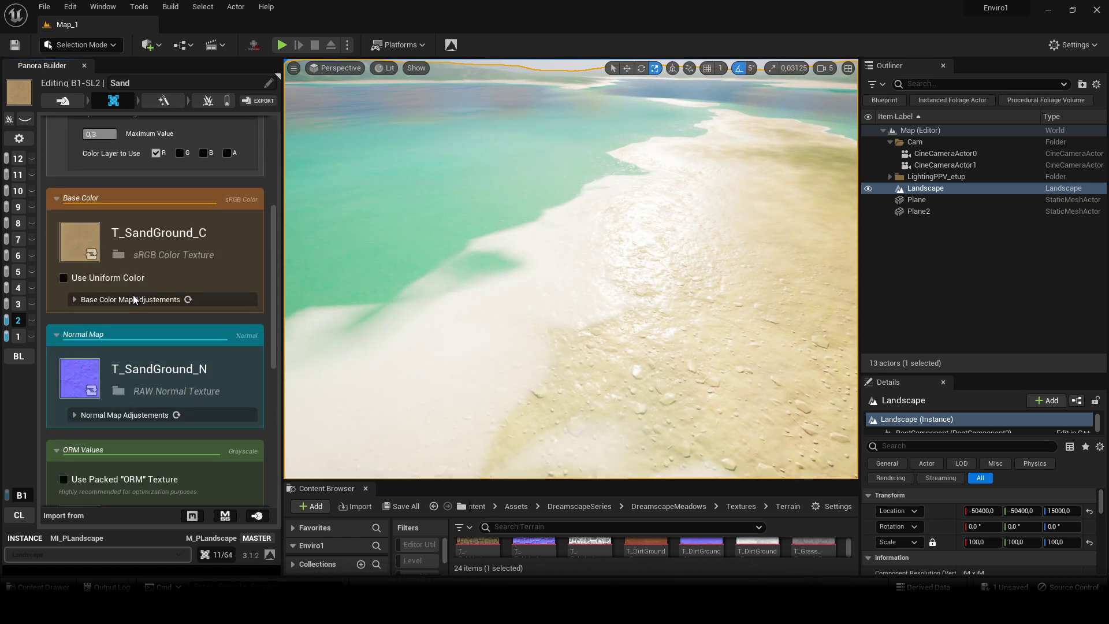
pyautogui.scroll(-1, 180, 275)
pyautogui.write('0.35')
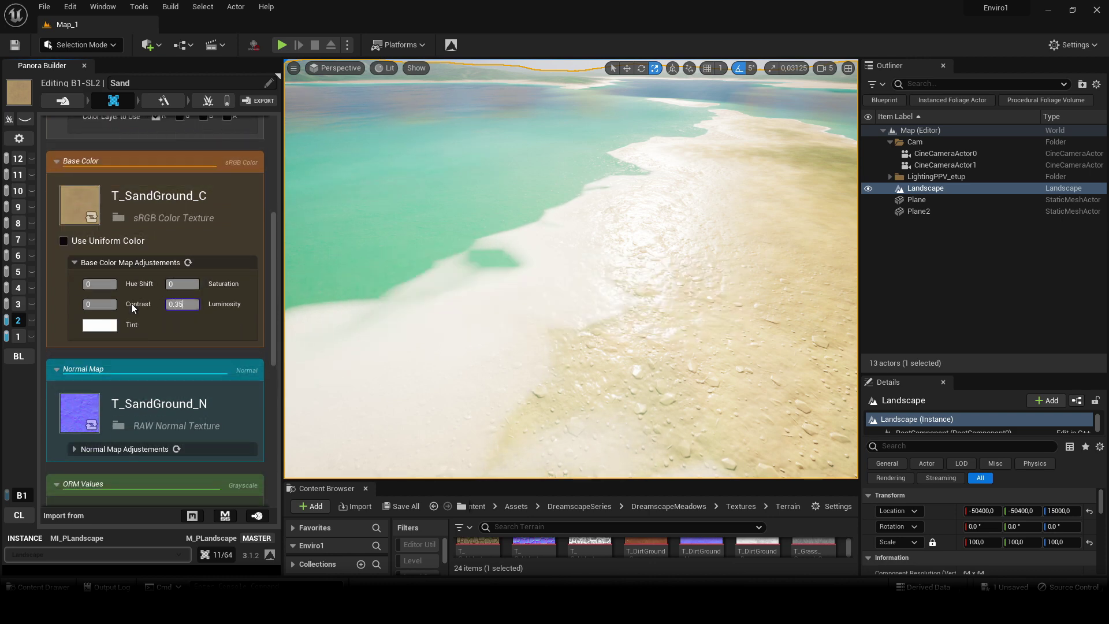
pyautogui.press('Return')
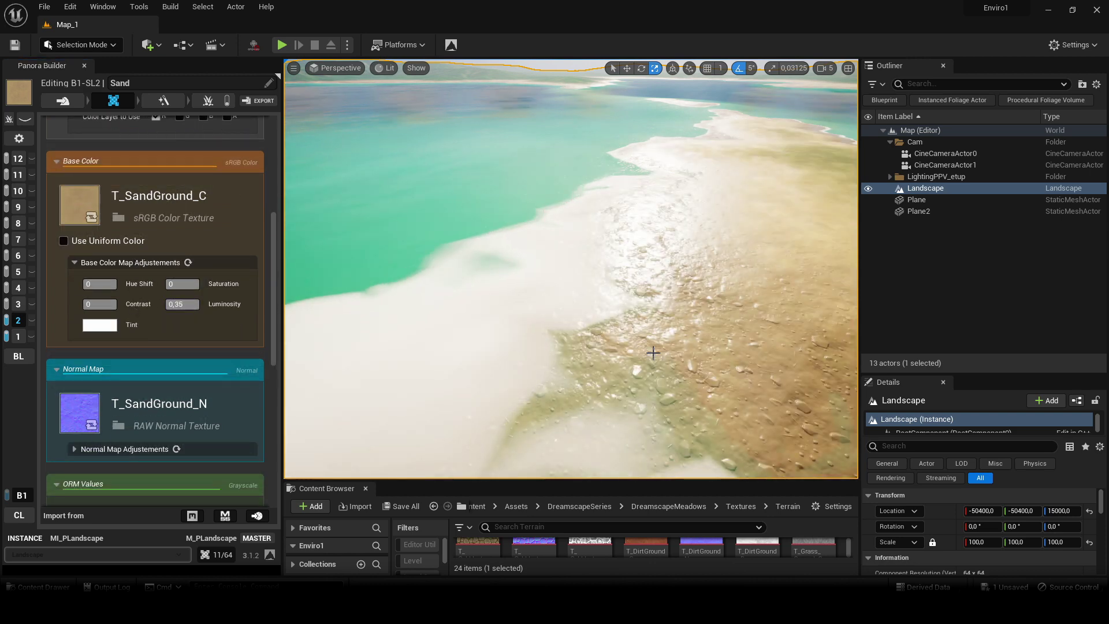
pyautogui.moveTo(497, 278); pyautogui.dragTo(619, 296, button='right')
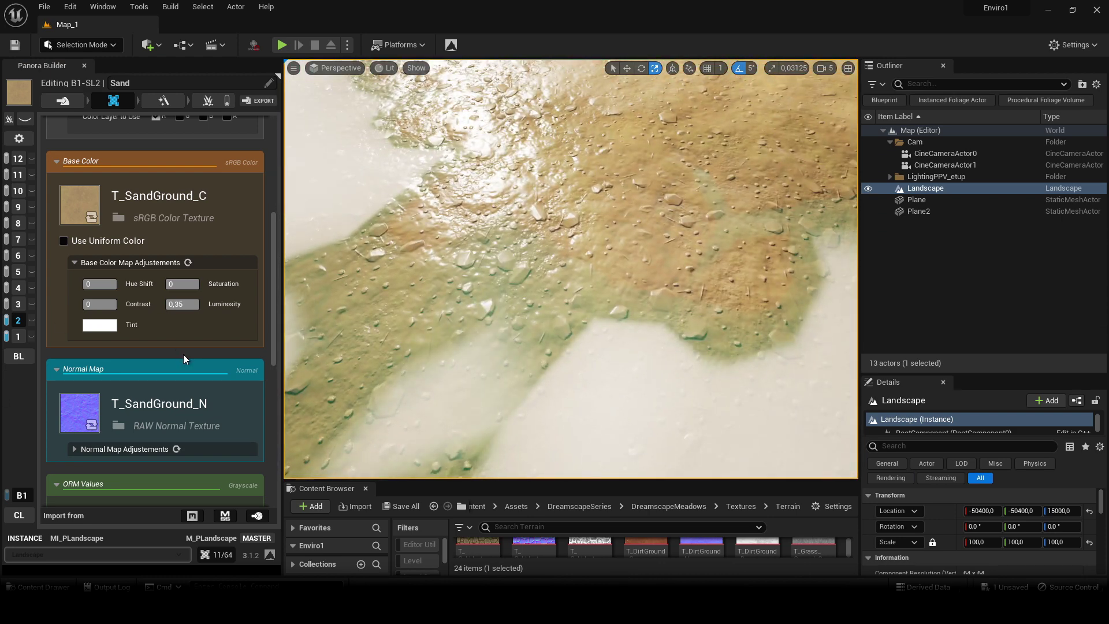
# Set the UV tiling of the Sand sub-layer to 0.2 and check the stone scale along the shore
pyautogui.scroll(5, 254, 212)
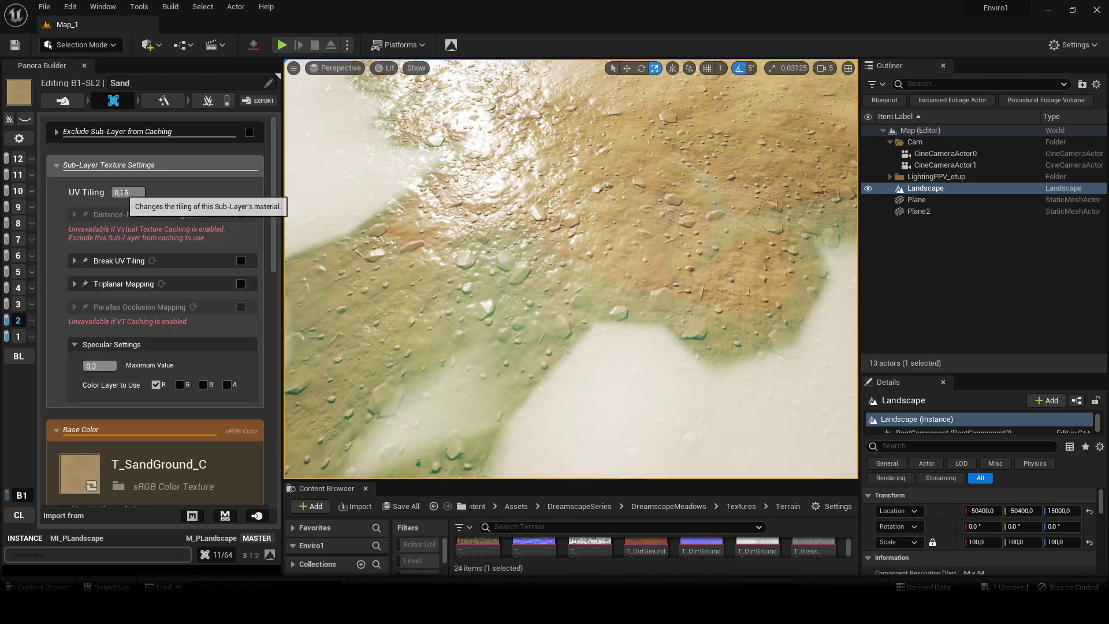
pyautogui.click(121, 193)
pyautogui.write('2')
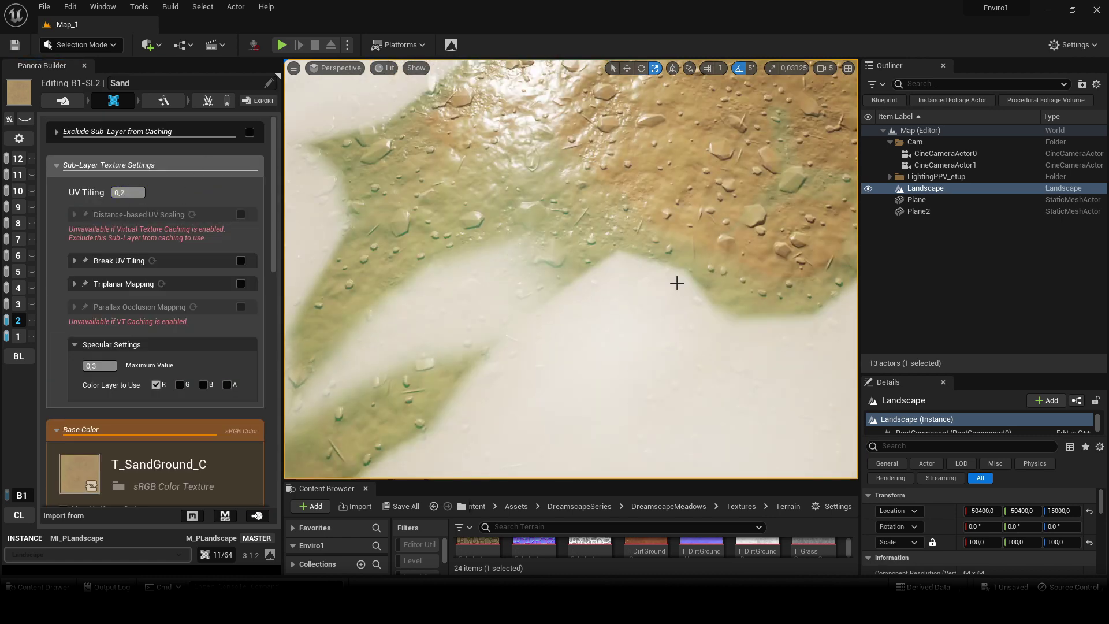
pyautogui.press('s')
pyautogui.moveTo(677, 283); pyautogui.dragTo(677, 283, button='right')
pyautogui.press('w')
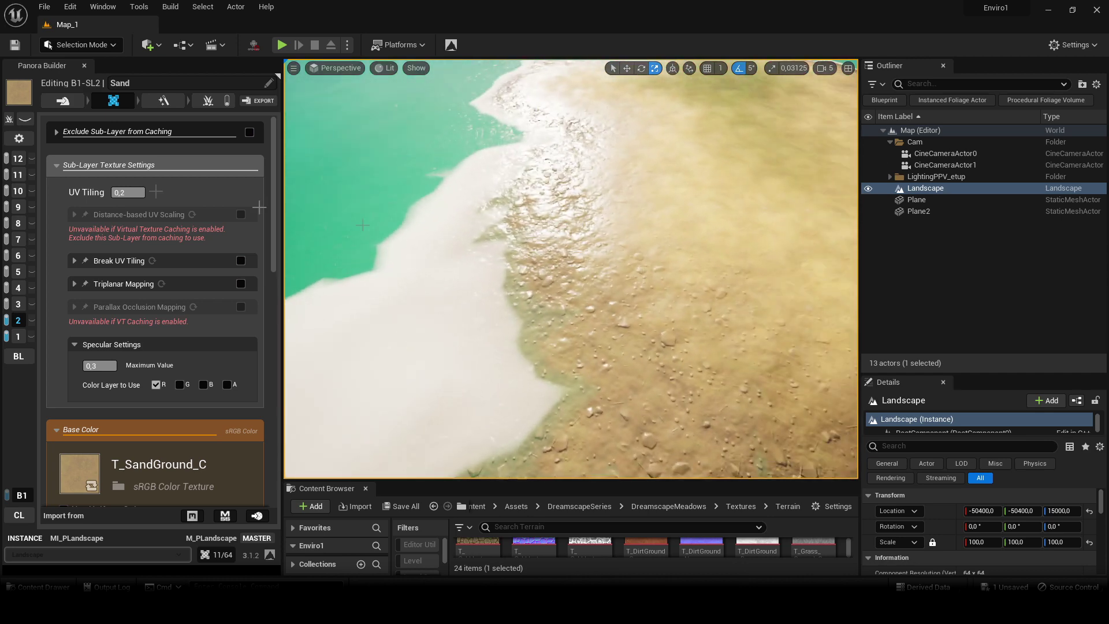
# Open the General Dirt sub-layer and examine how its texture looks around the water and toward the grass
pyautogui.click(20, 339)
pyautogui.press('w')
pyautogui.moveTo(773, 310); pyautogui.dragTo(774, 310, button='right')
pyautogui.press('s')
pyautogui.press('s')
pyautogui.press('w')
pyautogui.press('w')
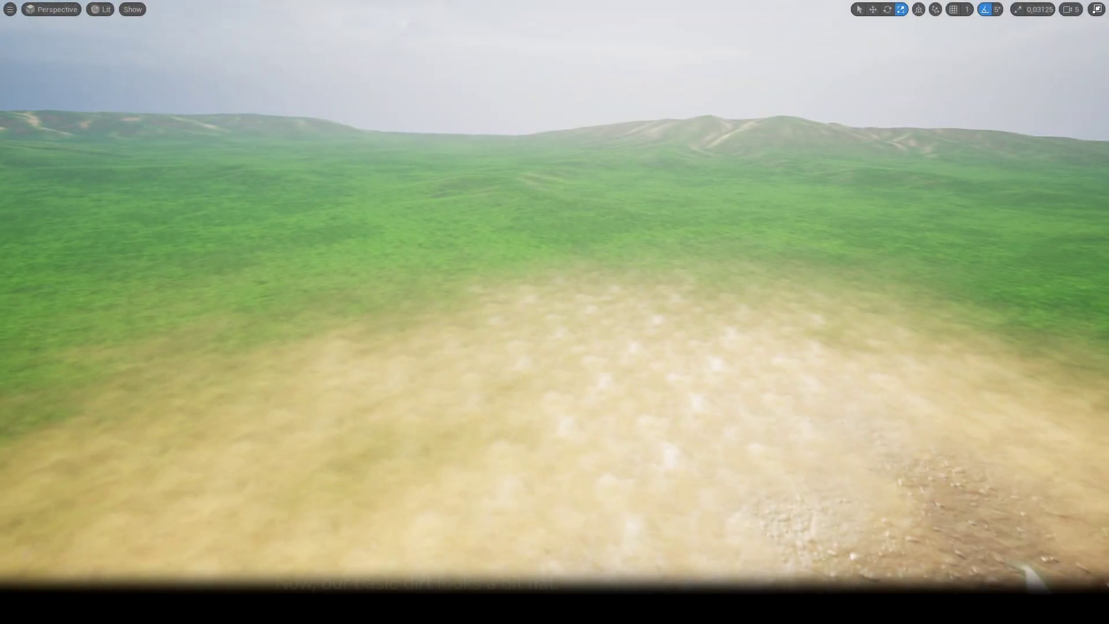
pyautogui.moveTo(774, 310); pyautogui.dragTo(774, 310, button='right')
pyautogui.moveTo(605, 96); pyautogui.dragTo(605, 97, button='right')
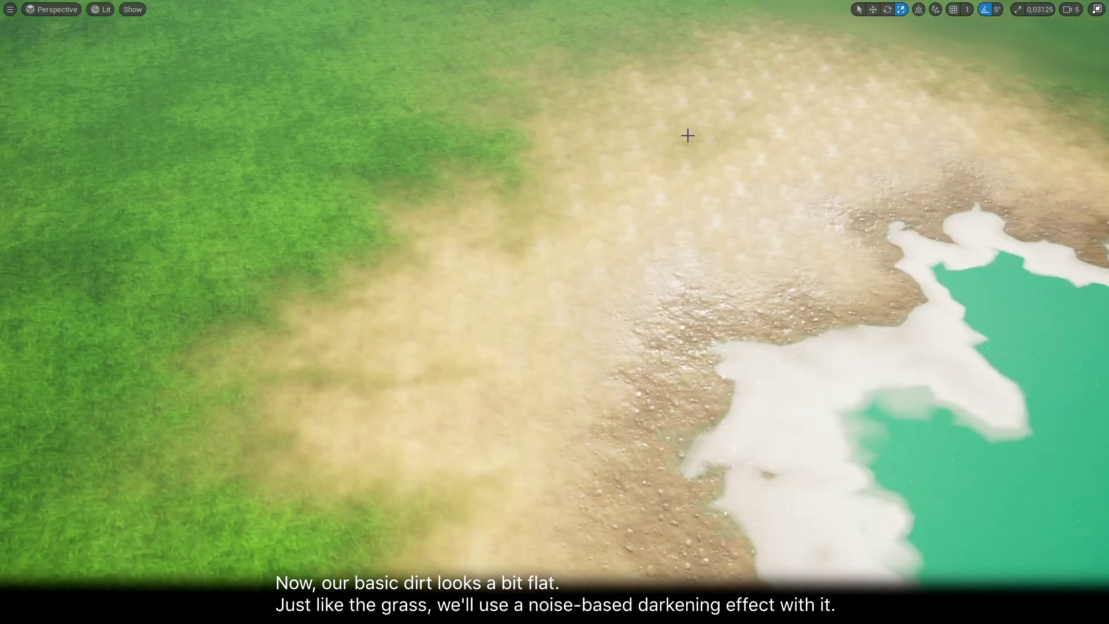
pyautogui.rightClick(687, 135)
pyautogui.moveTo(687, 135); pyautogui.dragTo(688, 135, button='right')
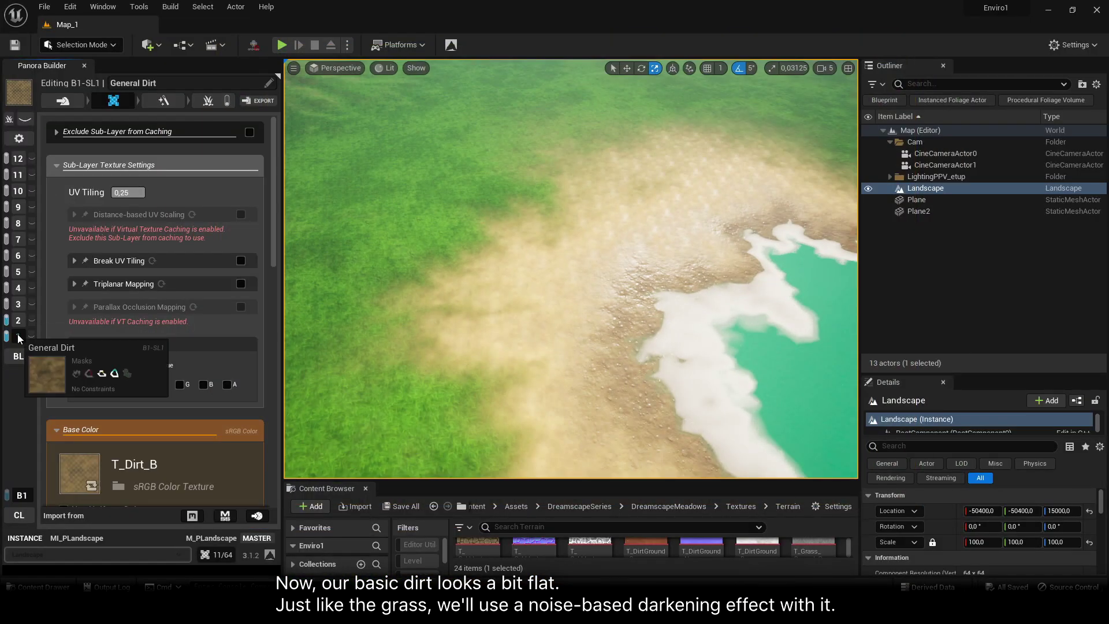
# Enable the Dark-Light w/ Noise effect on General Dirt with its default values and check the dirt around the water
pyautogui.click(163, 101)
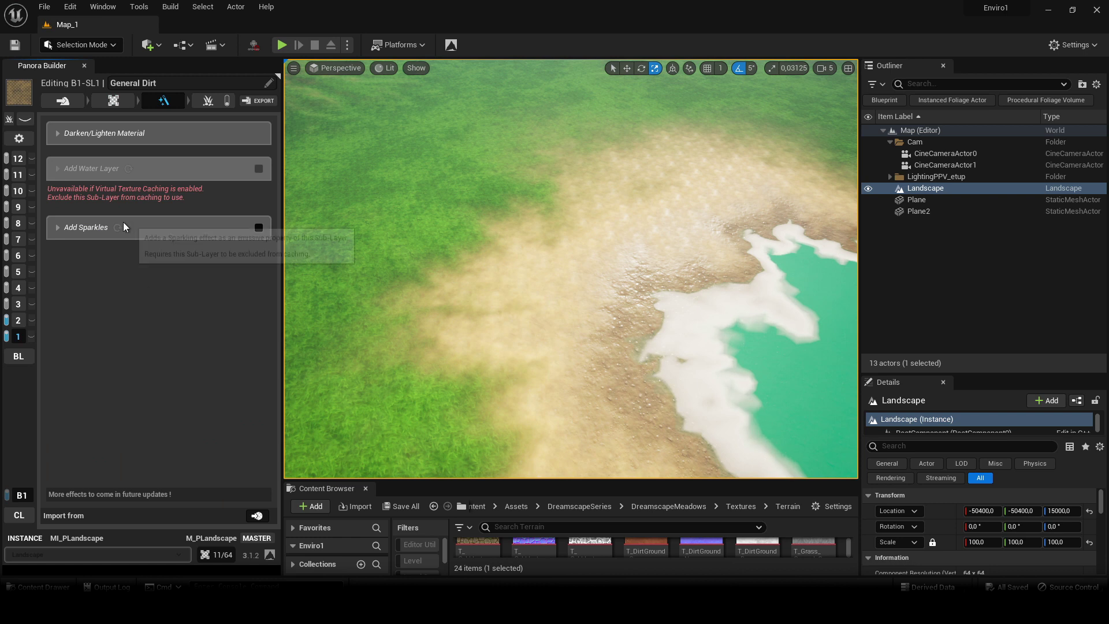
pyautogui.click(167, 130)
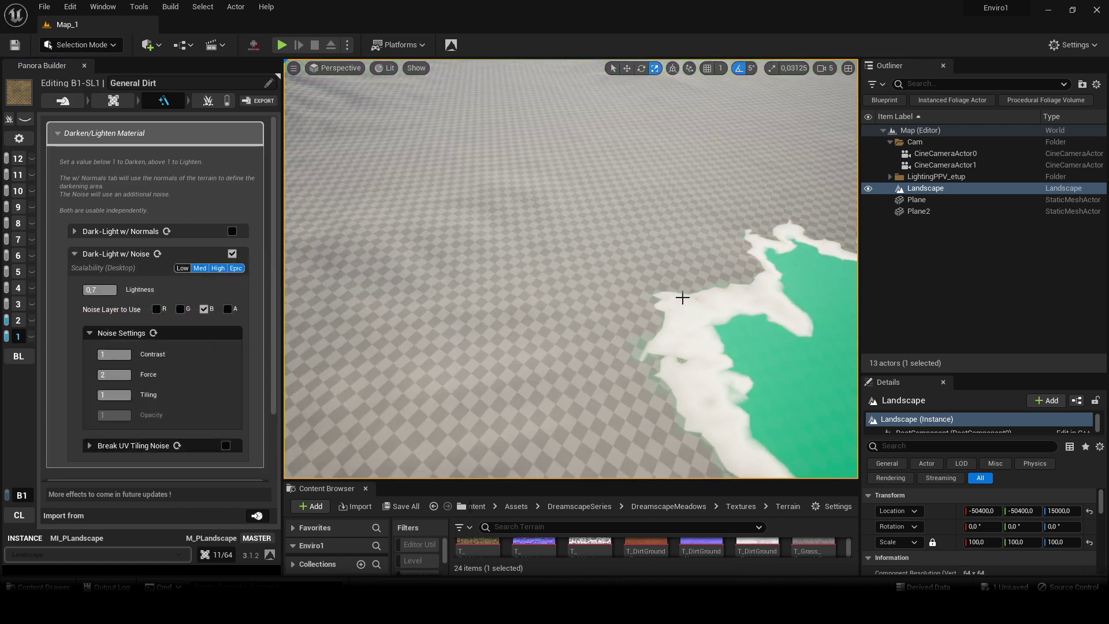
pyautogui.moveTo(699, 296); pyautogui.dragTo(717, 289, button='right')
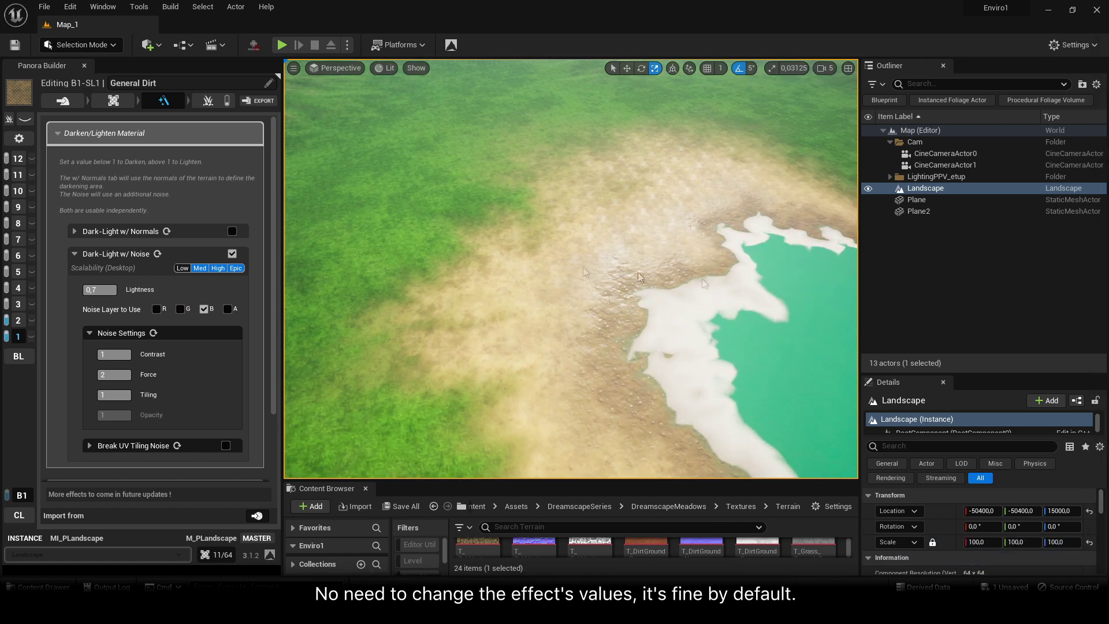
pyautogui.moveTo(570, 269); pyautogui.dragTo(635, 257, button='right')
pyautogui.moveTo(503, 250); pyautogui.dragTo(483, 261, button='right')
pyautogui.press('F11')
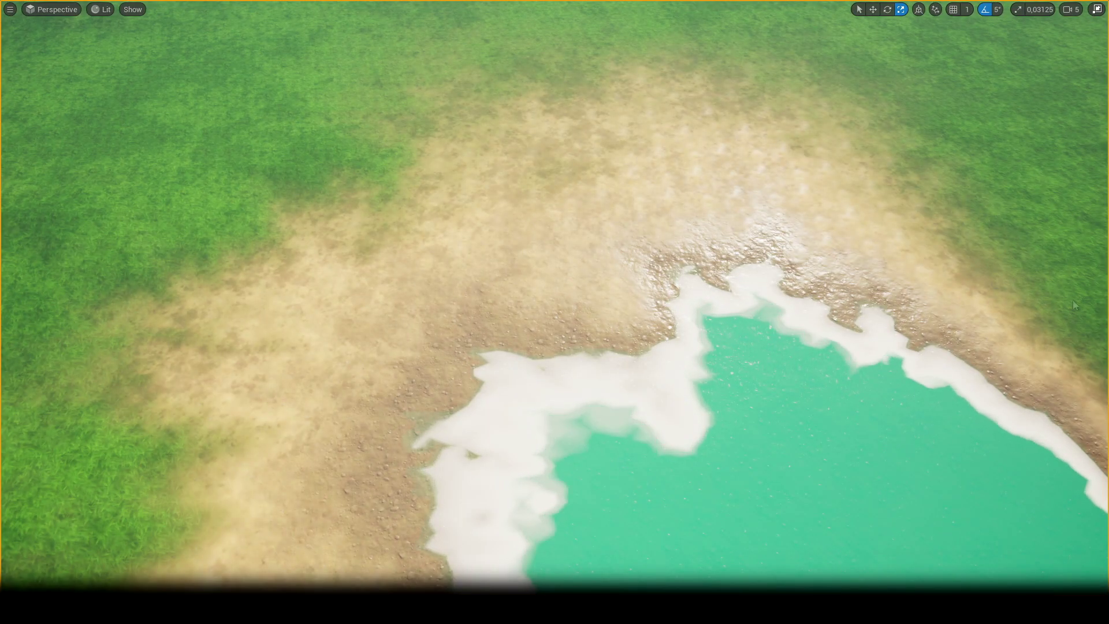
pyautogui.moveTo(554, 312); pyautogui.dragTo(842, 261, button='right')
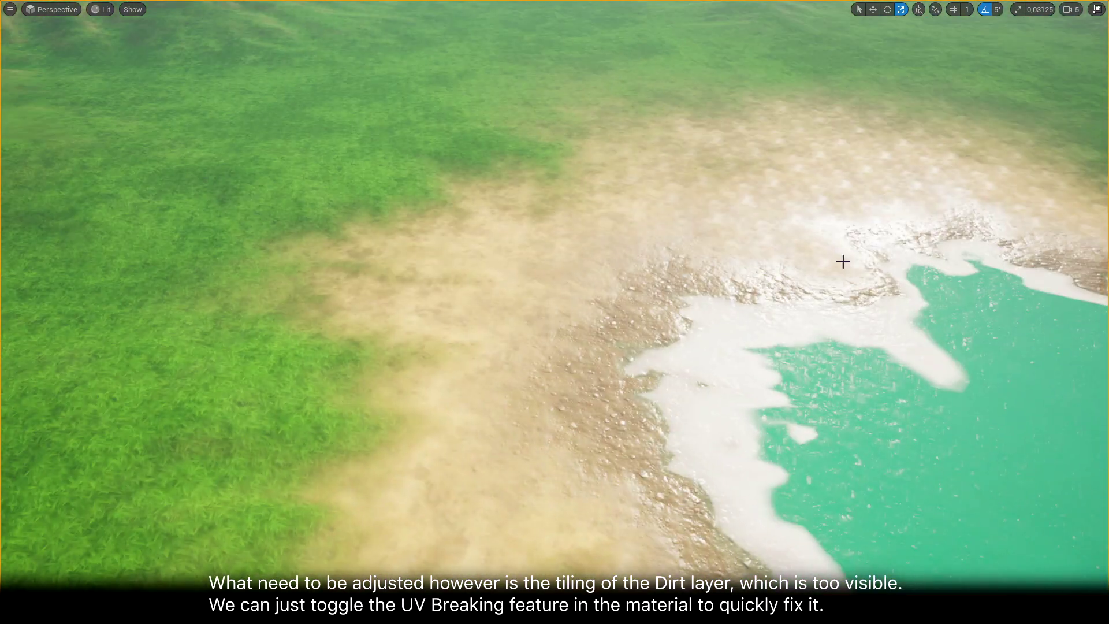
# Enable Break UV Tiling in General Dirt's texture settings to hide the texture repetition, and save
pyautogui.press('F11')
pyautogui.moveTo(606, 293); pyautogui.dragTo(559, 307, button='right')
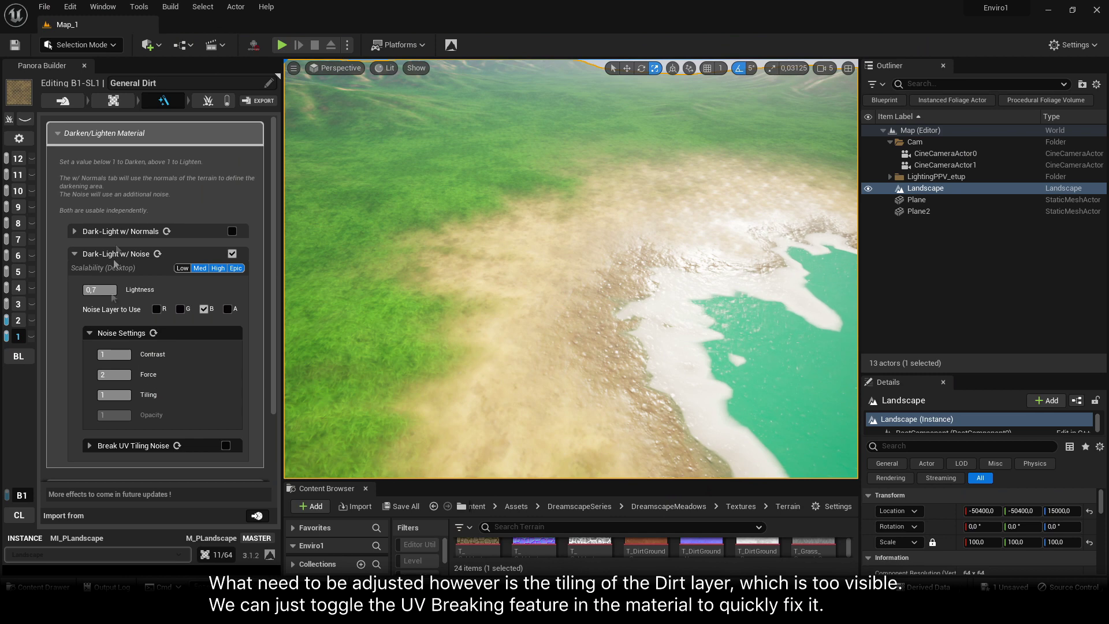
pyautogui.click(116, 102)
pyautogui.moveTo(324, 272); pyautogui.dragTo(404, 260, button='right')
pyautogui.press('F11')
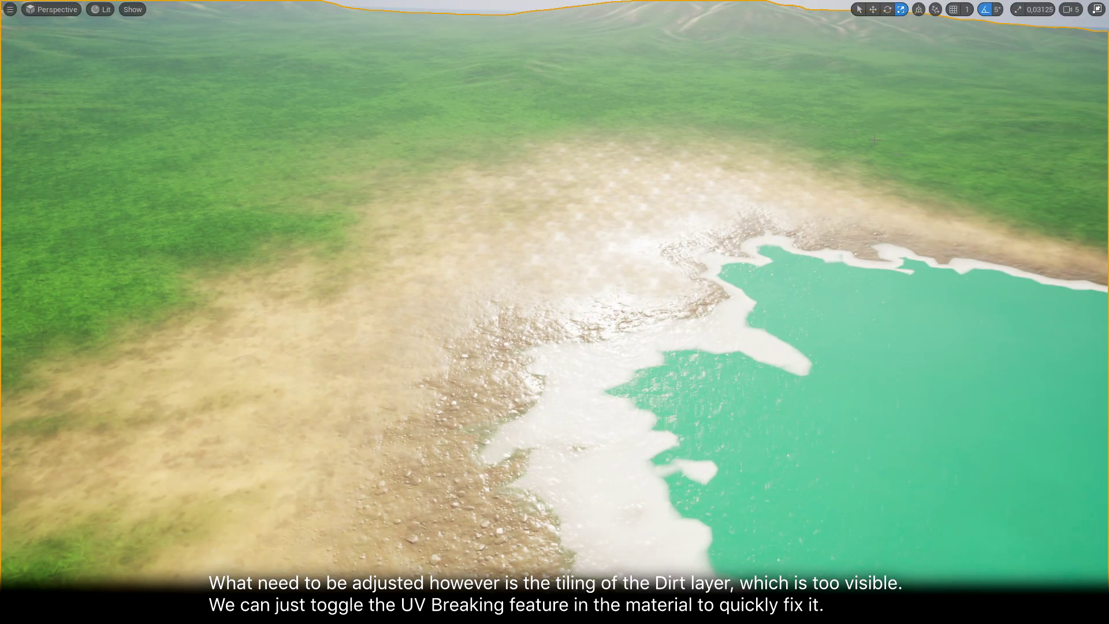
pyautogui.press('F11')
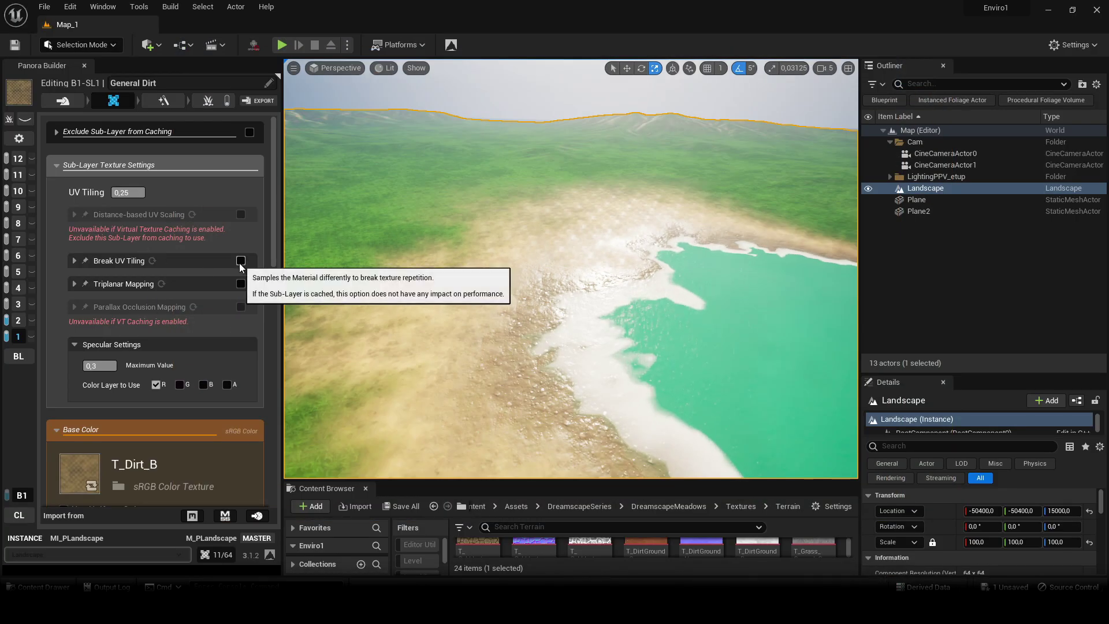
pyautogui.hotkey('ctrl', 's')
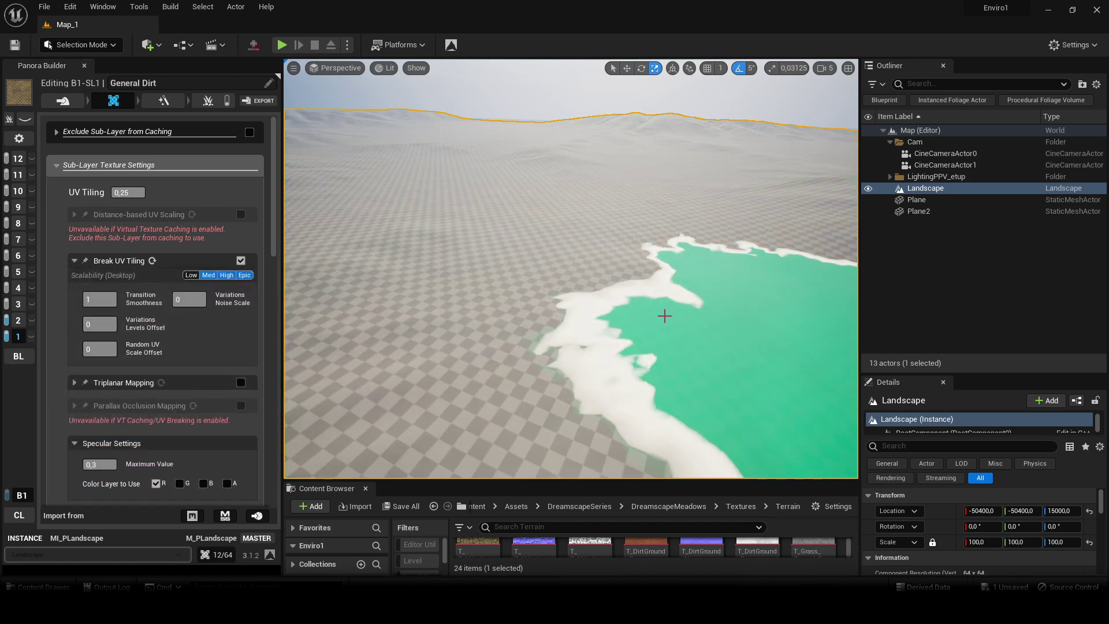
# Examine the dirt around the lake full screen, up close and from a distance, for remaining texture repetition
pyautogui.press('F11')
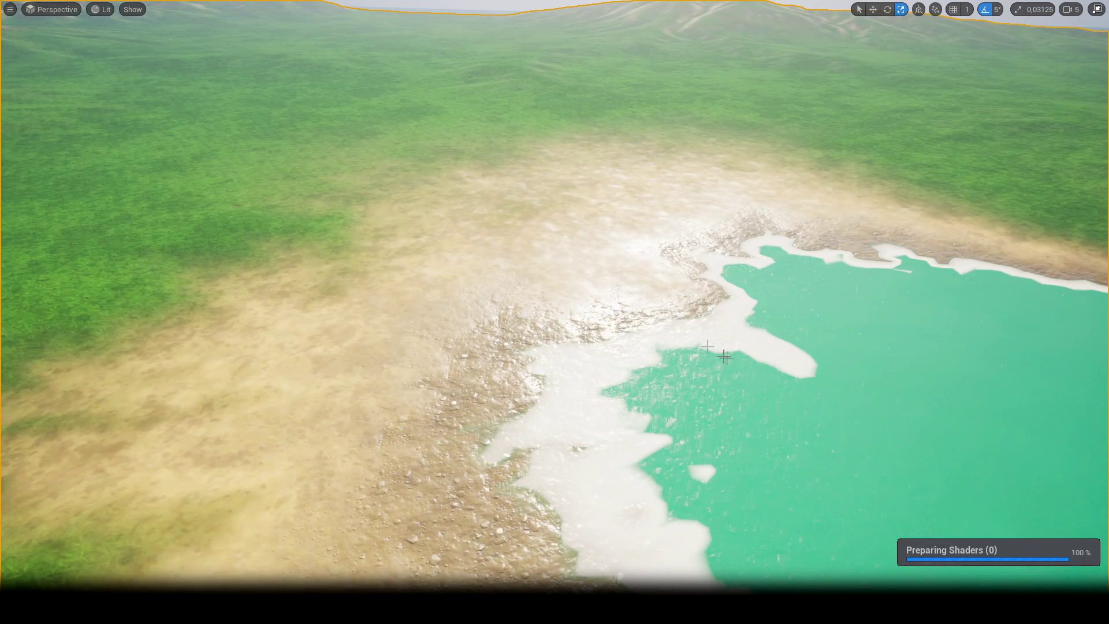
pyautogui.moveTo(795, 319); pyautogui.dragTo(824, 242, button='right')
pyautogui.moveTo(921, 322)
pyautogui.mouseDown(button='right')
pyautogui.moveTo(898, 367)
pyautogui.moveTo(930, 325)
pyautogui.moveTo(925, 315)
pyautogui.mouseUp(button='right')
pyautogui.moveTo(923, 323); pyautogui.dragTo(954, 300, button='middle')
pyautogui.scroll(5, 923, 323)
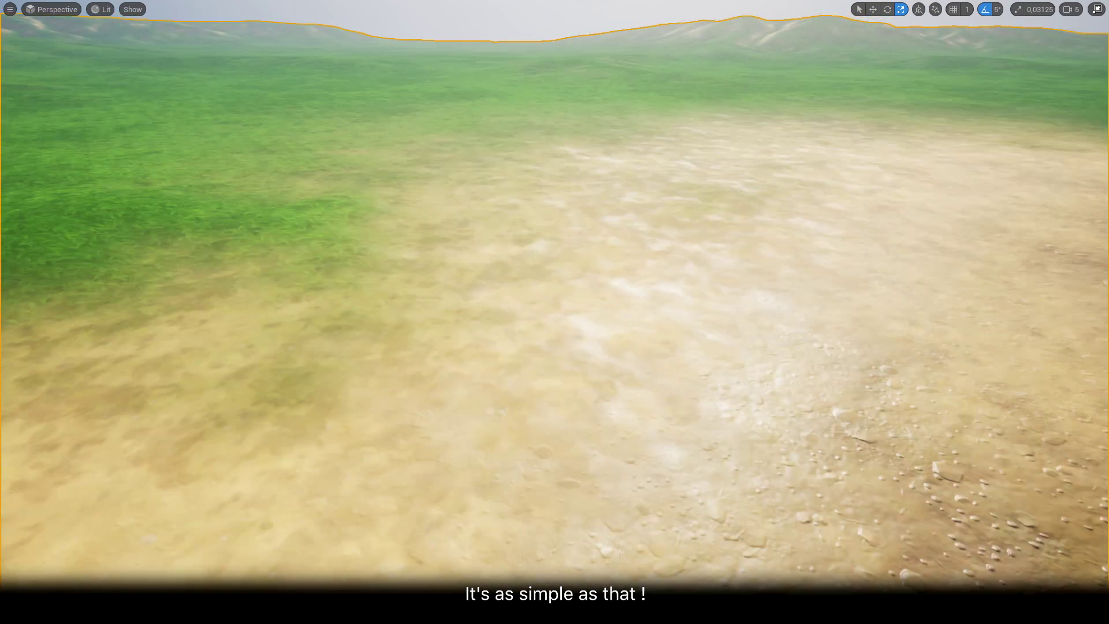
pyautogui.moveTo(923, 323); pyautogui.dragTo(971, 404, button='right')
pyautogui.scroll(-6, 925, 325)
pyautogui.moveTo(919, 322); pyautogui.dragTo(956, 306, button='right')
pyautogui.scroll(-3, 896, 316)
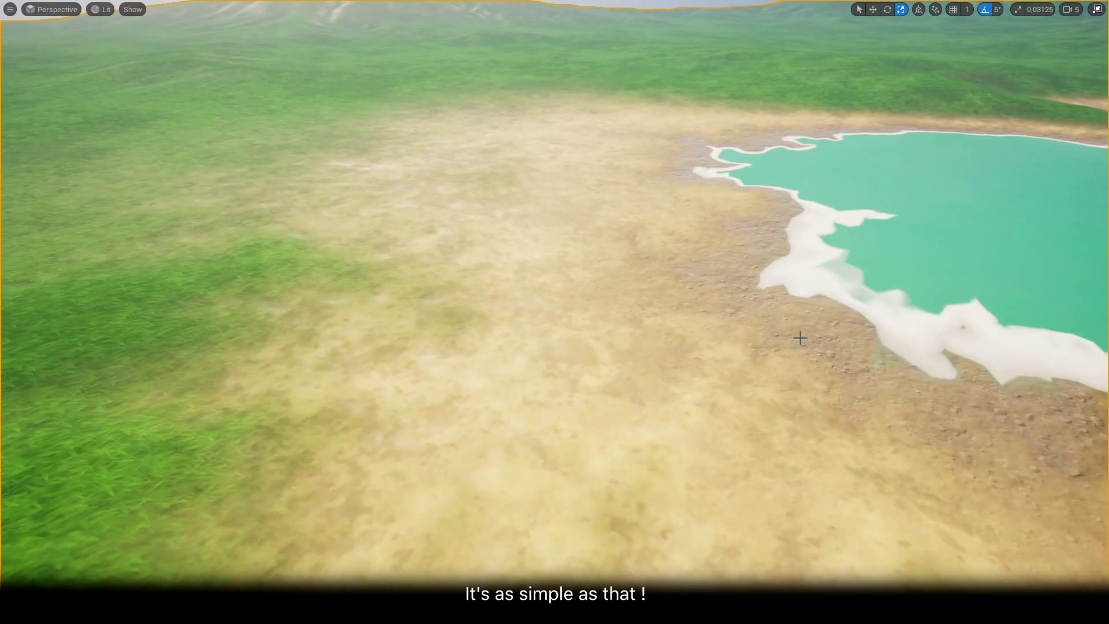
pyautogui.moveTo(799, 337); pyautogui.dragTo(728, 370, button='right')
pyautogui.scroll(-3, 767, 339)
pyautogui.moveTo(767, 339); pyautogui.dragTo(847, 280, button='right')
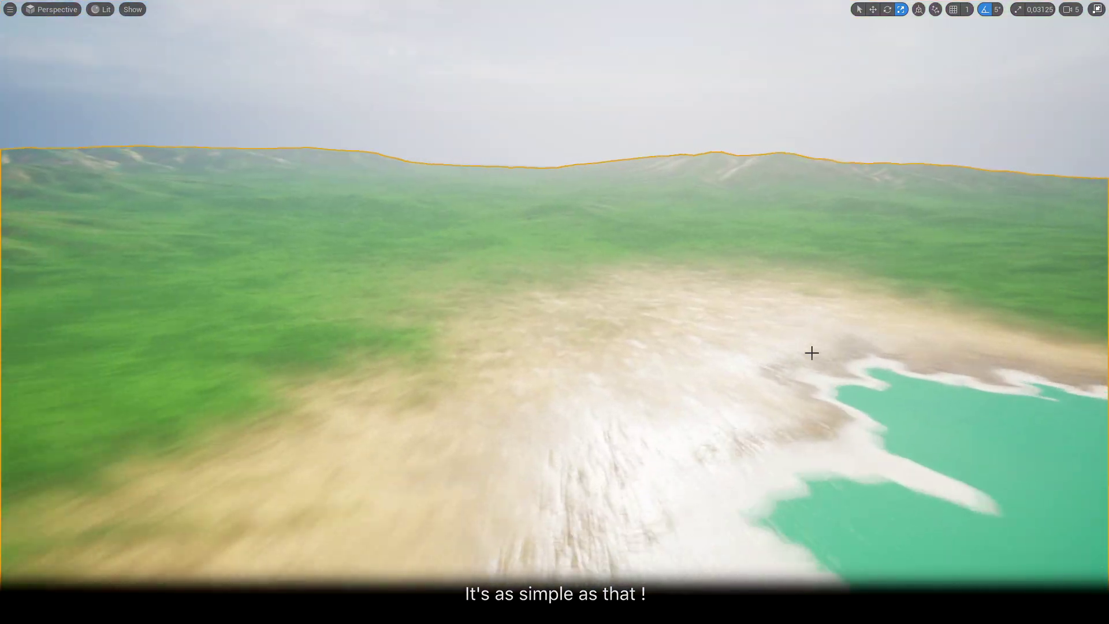
pyautogui.scroll(4, 810, 351)
pyautogui.moveTo(809, 352); pyautogui.dragTo(838, 362, button='right')
pyautogui.press('F11')
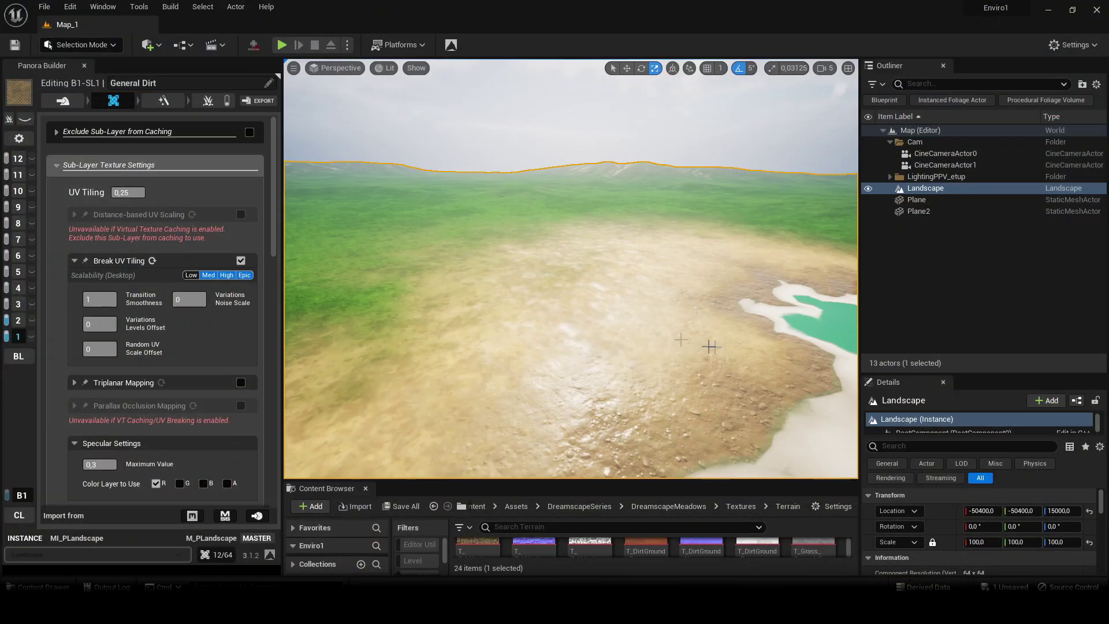
# Try an occlusion map luminosity of 1 in General Dirt's ORM values
pyautogui.scroll(-15, 152, 274)
pyautogui.scroll(-1, 172, 357)
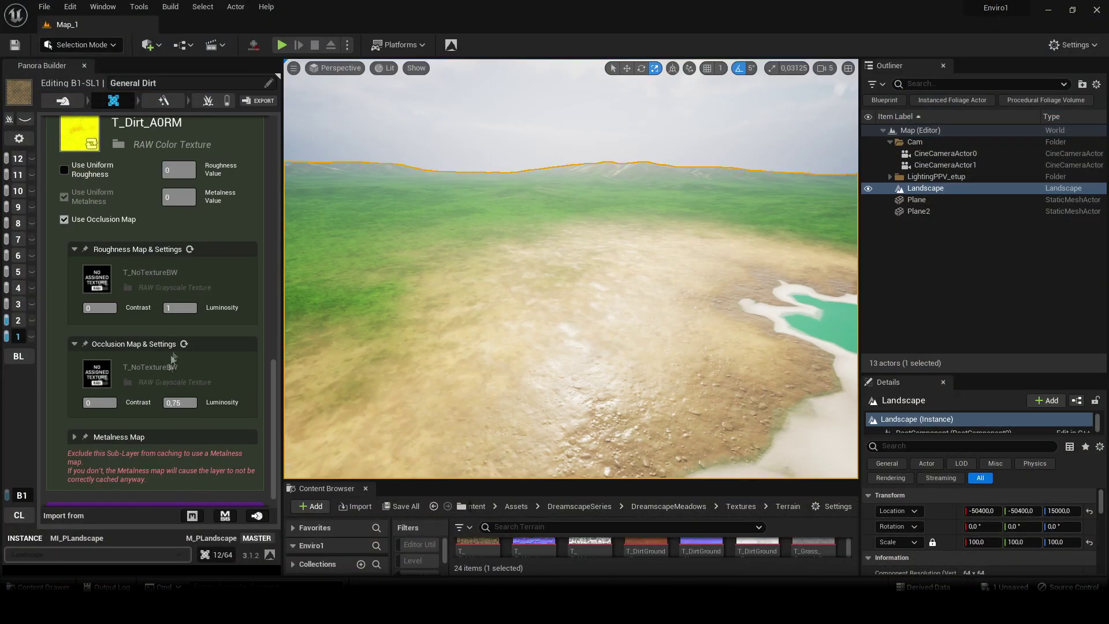
pyautogui.scroll(5, 146, 341)
pyautogui.scroll(-1, 147, 341)
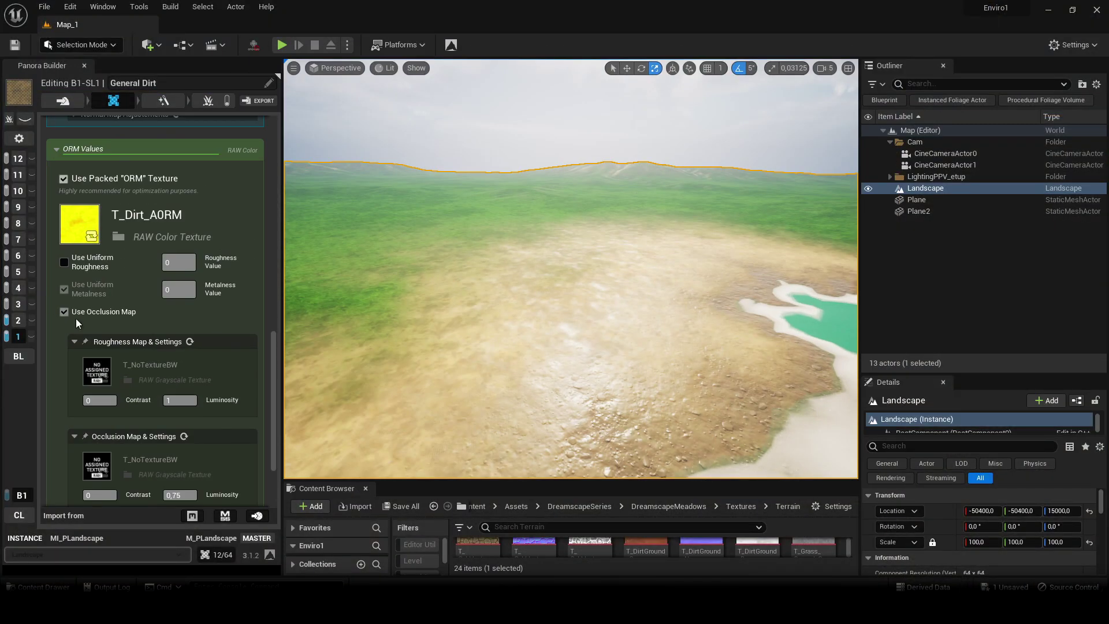
pyautogui.scroll(-3, 206, 398)
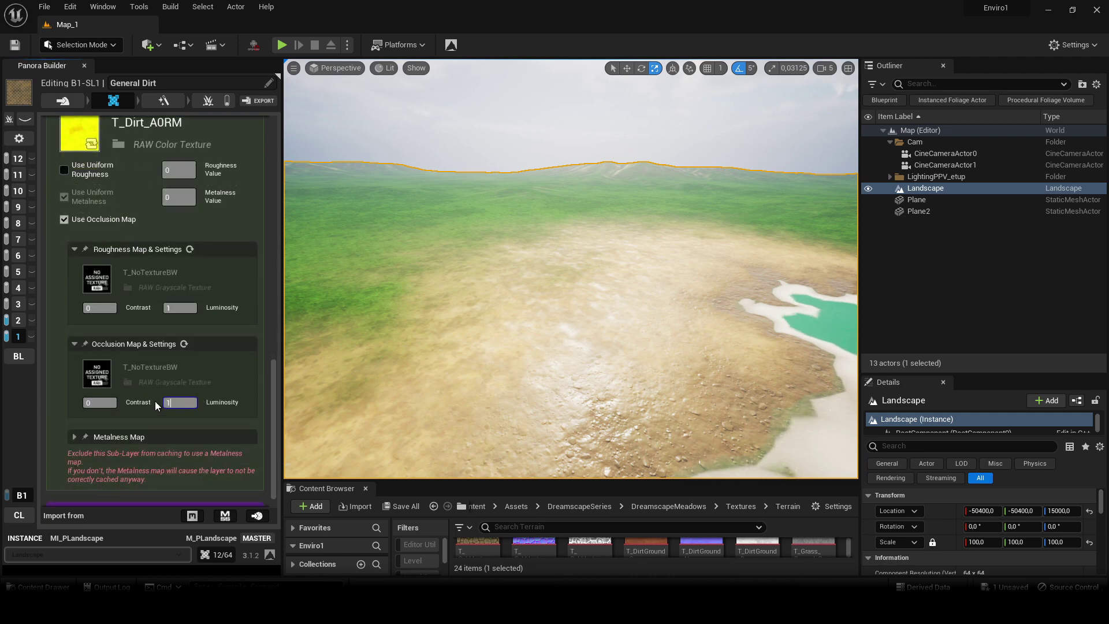
pyautogui.press('Return')
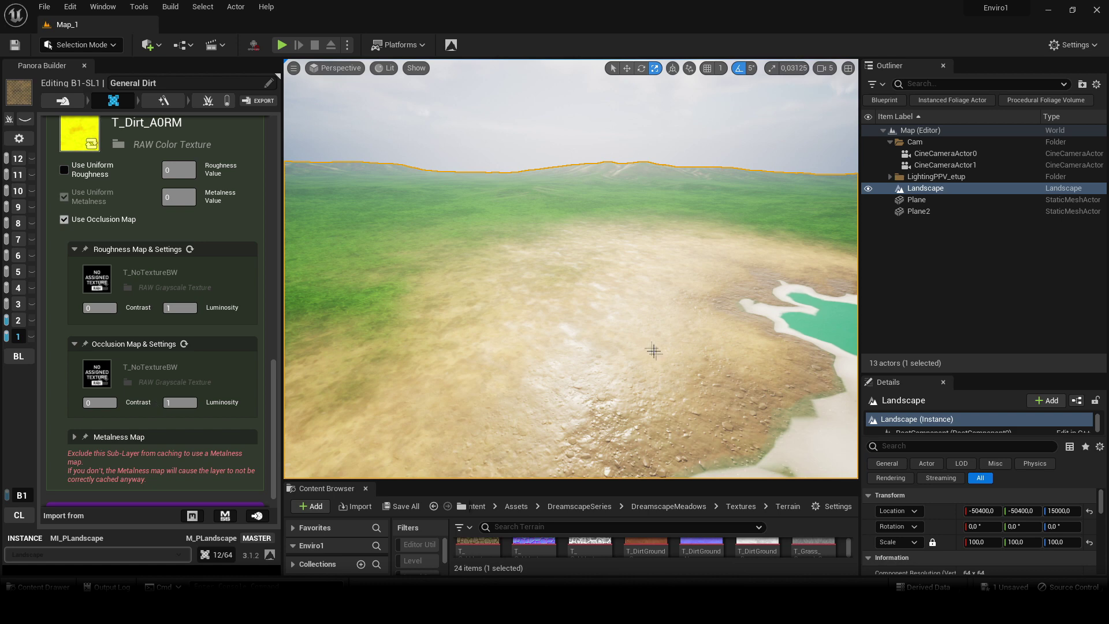
# Set General Dirt's occlusion map luminosity to 0 and compare the dirt up close
pyautogui.moveTo(652, 349)
pyautogui.mouseDown(button='right')
pyautogui.moveTo(652, 384)
pyautogui.moveTo(652, 349)
pyautogui.moveTo(664, 343)
pyautogui.moveTo(664, 370)
pyautogui.moveTo(652, 376)
pyautogui.moveTo(651, 340)
pyautogui.mouseUp(button='right')
pyautogui.scroll(5, 651, 349)
pyautogui.scroll(-4, 652, 349)
pyautogui.click(178, 403)
pyautogui.write('0')
pyautogui.press('Return')
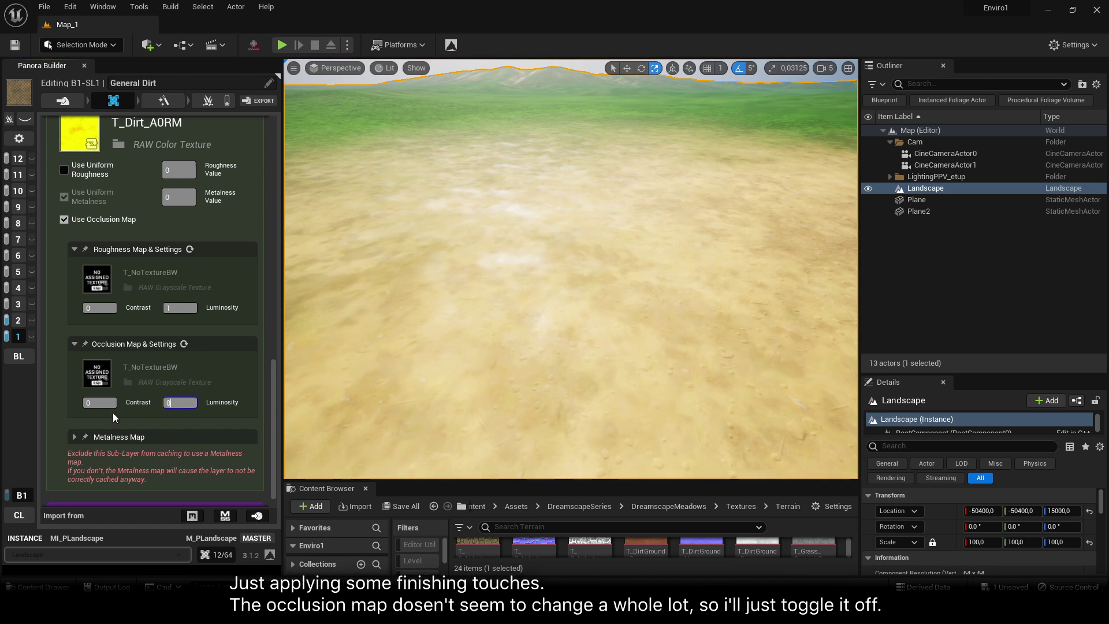
# Turn off the occlusion map for General Dirt and save the modified MI_PLandscape asset
pyautogui.click(90, 222)
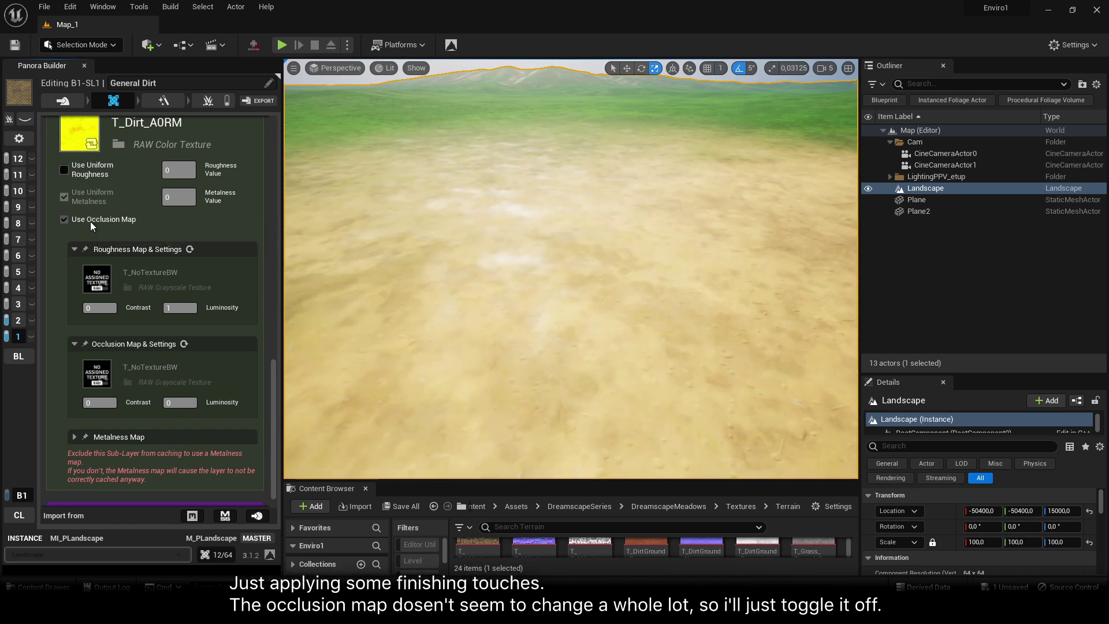
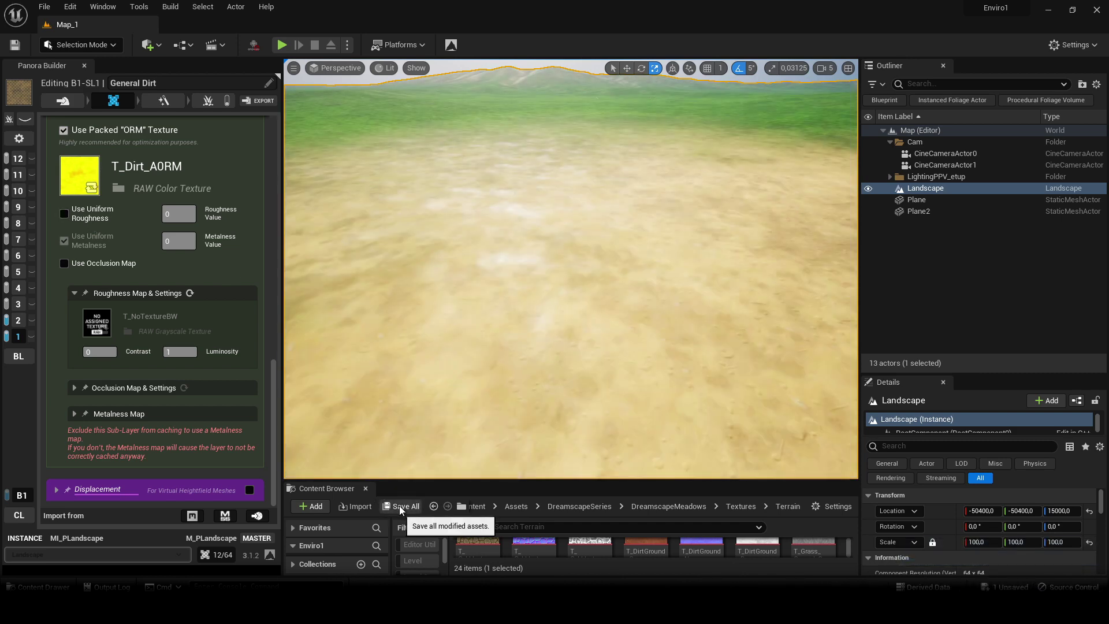
pyautogui.click(400, 505)
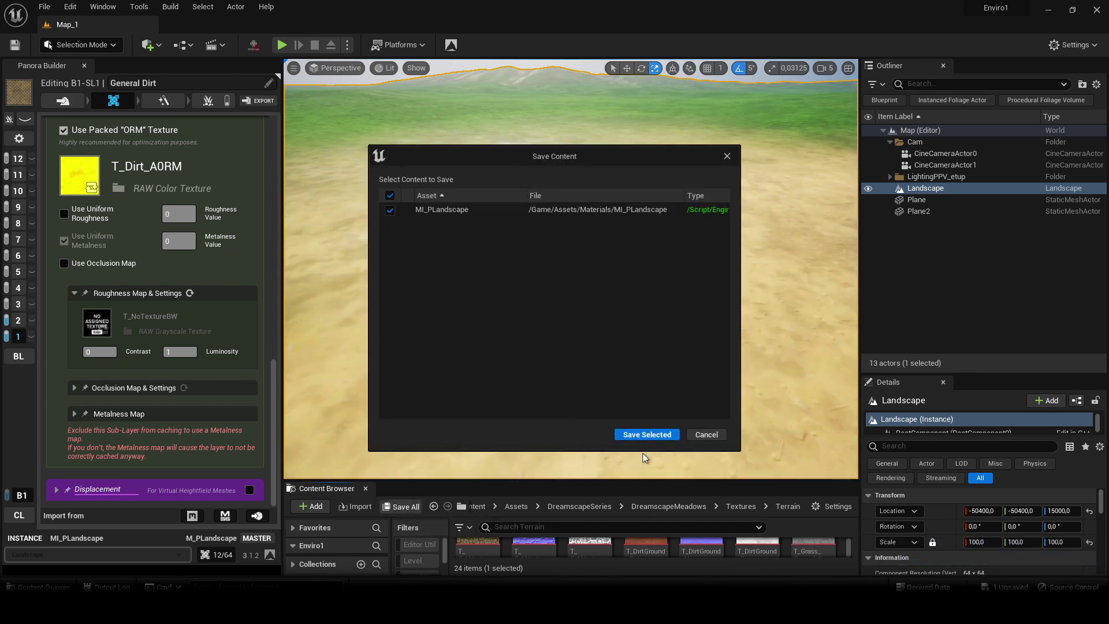
pyautogui.click(646, 430)
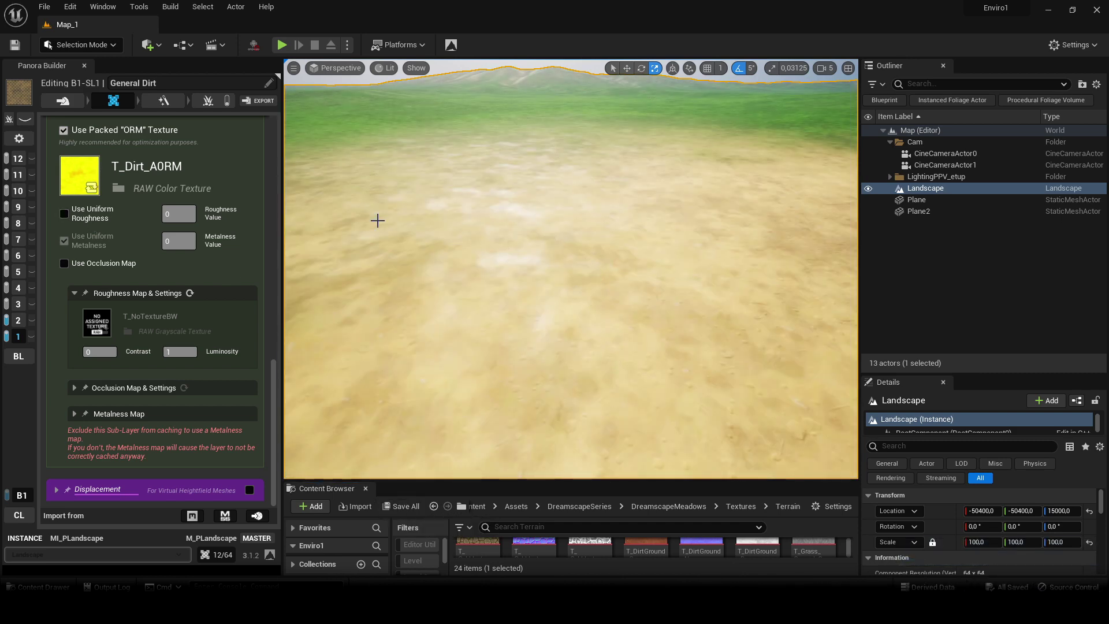
# Look through the Landscape actor's detail settings
pyautogui.scroll(-5, 982, 574)
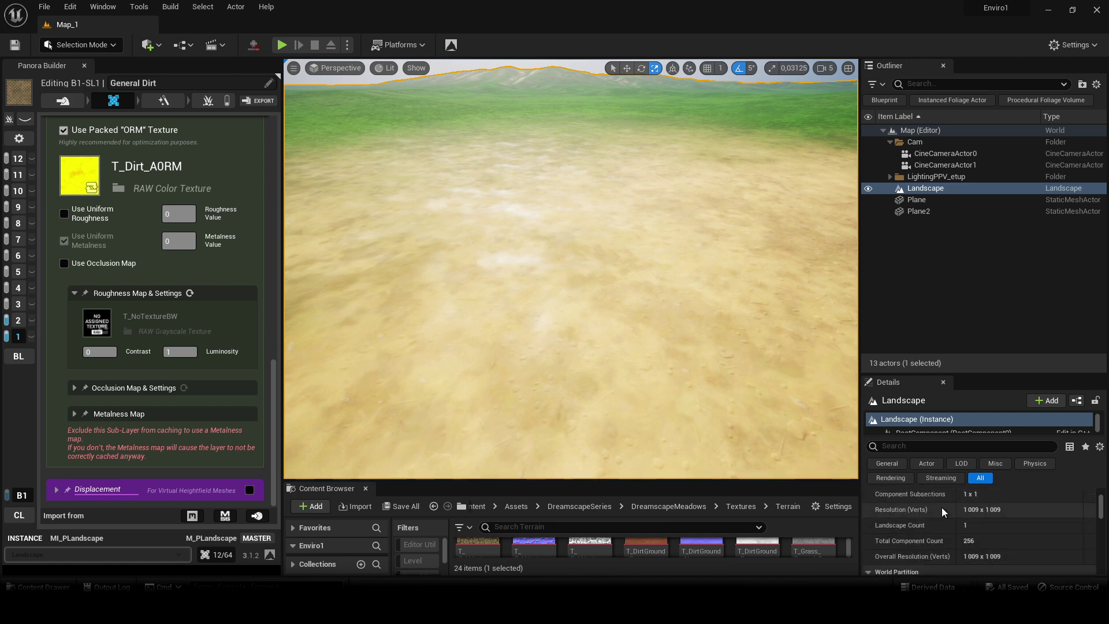
# Examine the dirt and grass materials across the terrain, including in a full-screen viewport
pyautogui.moveTo(525, 372); pyautogui.dragTo(523, 350, button='right')
pyautogui.click(538, 85)
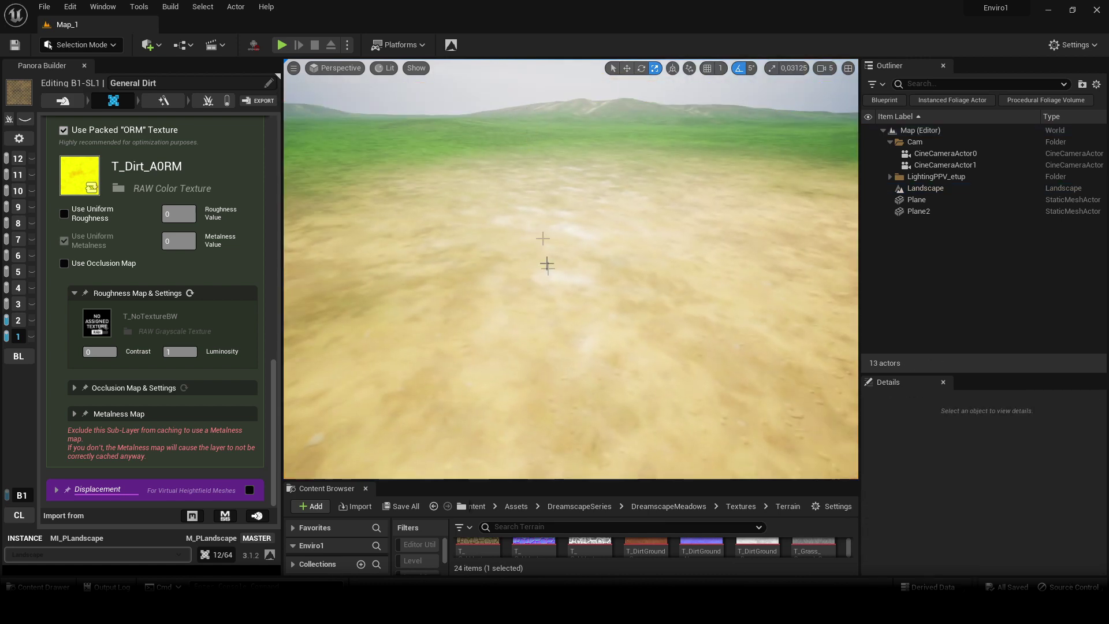
pyautogui.moveTo(547, 266); pyautogui.dragTo(562, 275, button='right')
pyautogui.press('F11')
pyautogui.press('s')
pyautogui.moveTo(632, 446); pyautogui.dragTo(303, 422, button='right')
pyautogui.press('s')
pyautogui.press('w')
pyautogui.press('w')
pyautogui.press('w')
pyautogui.press('F11')
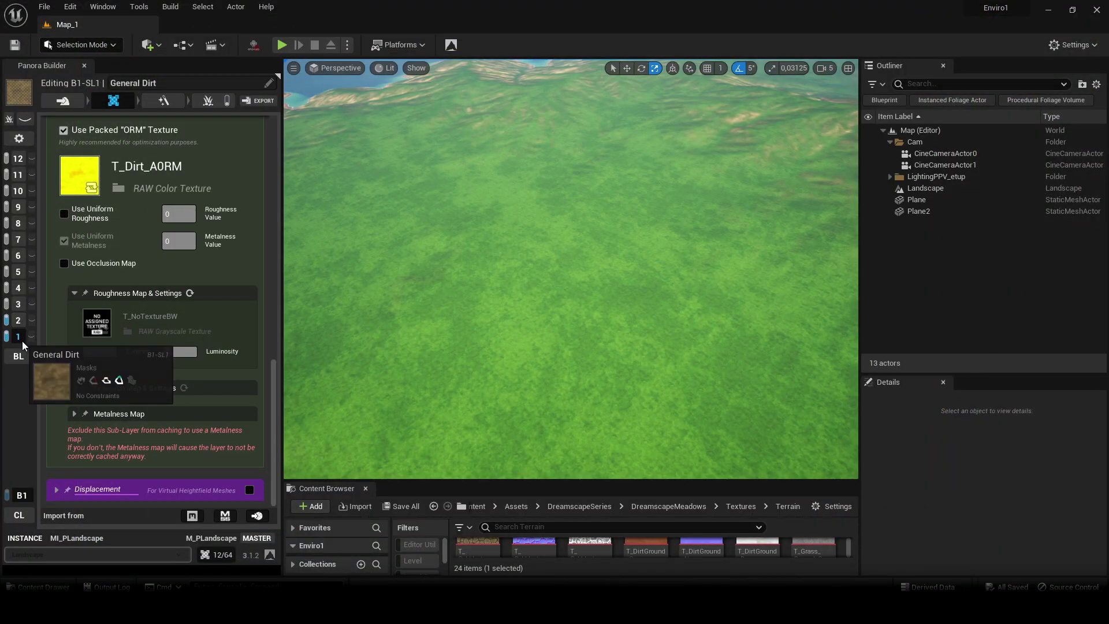
# Enable Use Random Noise in the mask settings of the General Dirt sub-layer
pyautogui.click(68, 107)
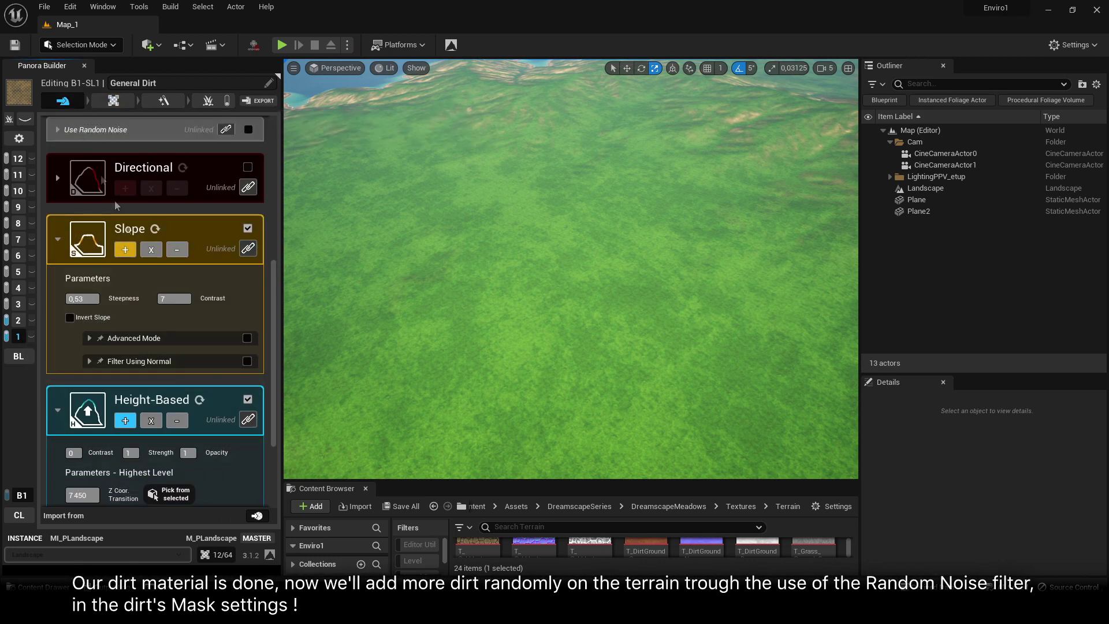
pyautogui.scroll(-3, 150, 325)
pyautogui.scroll(5, 194, 397)
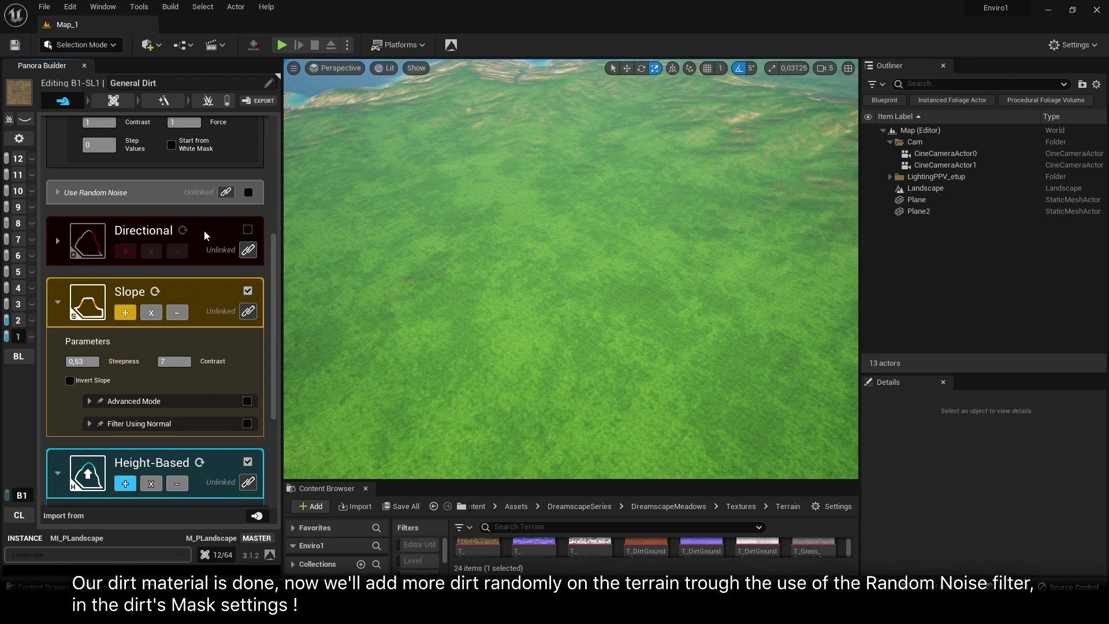
pyautogui.scroll(-5, 200, 296)
pyautogui.scroll(1, 220, 474)
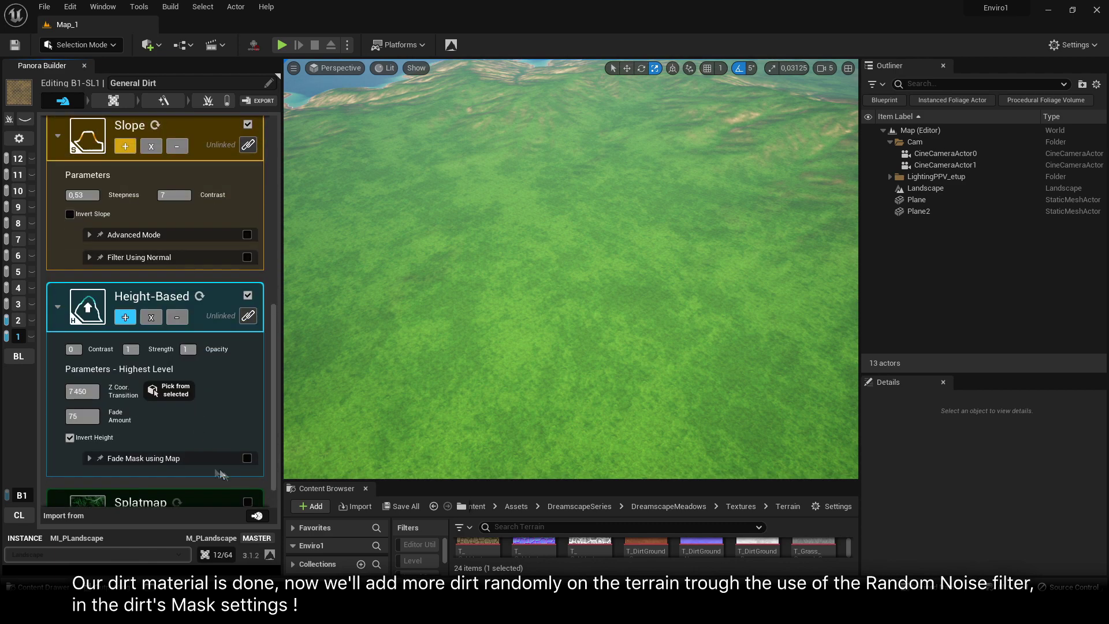
pyautogui.scroll(6, 203, 346)
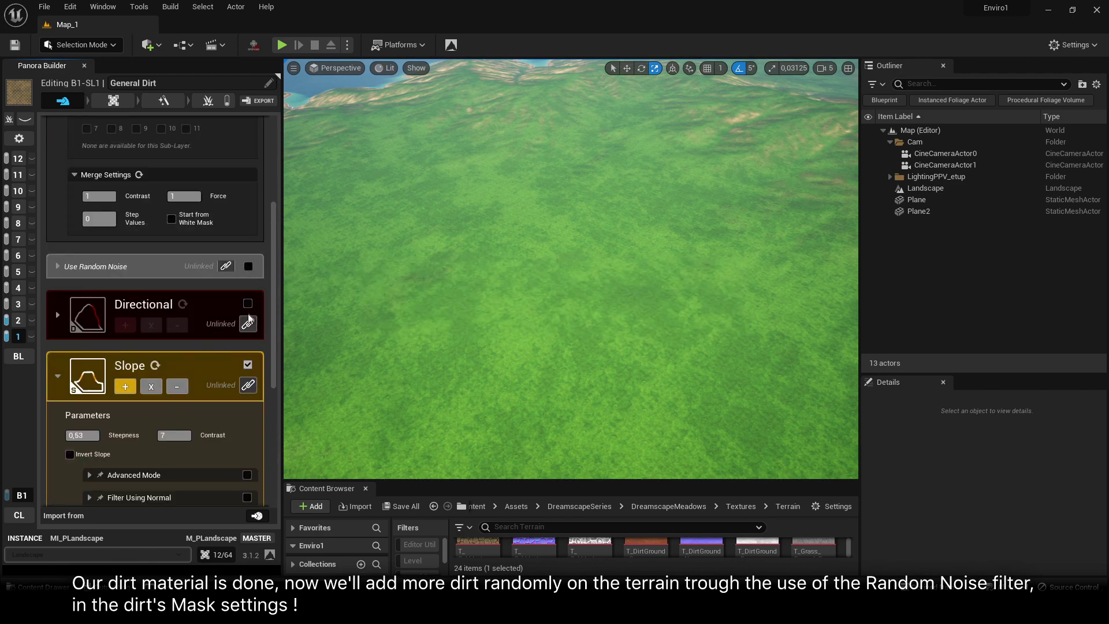
pyautogui.click(132, 252)
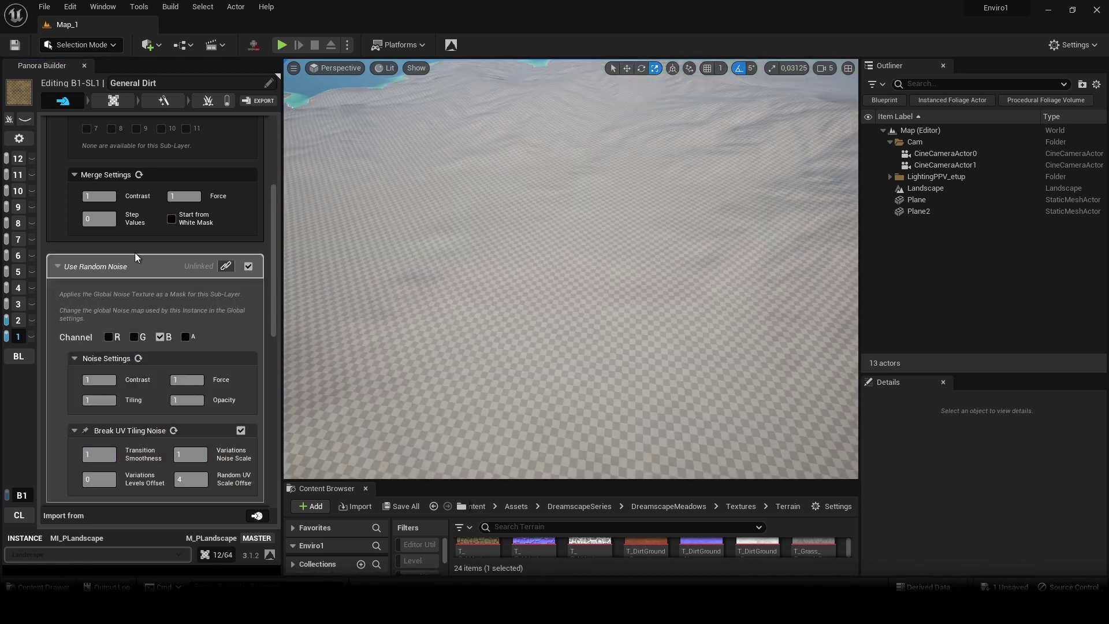
# Examine how the random noise scatters dirt over the grass, using a full-screen viewport
pyautogui.moveTo(566, 303); pyautogui.dragTo(566, 255, button='right')
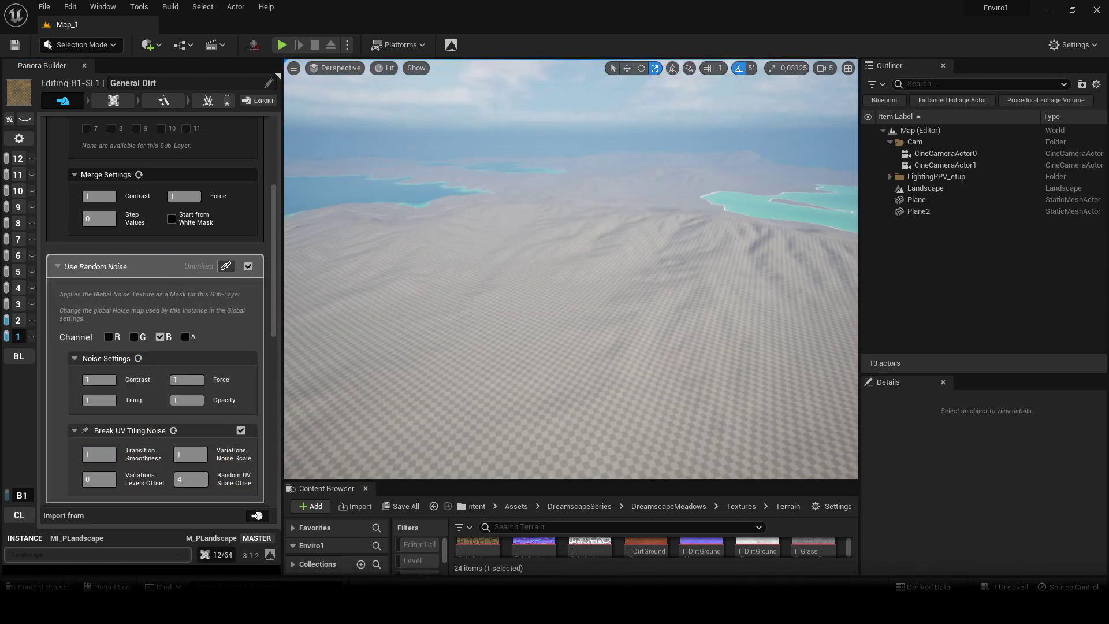
pyautogui.press('w')
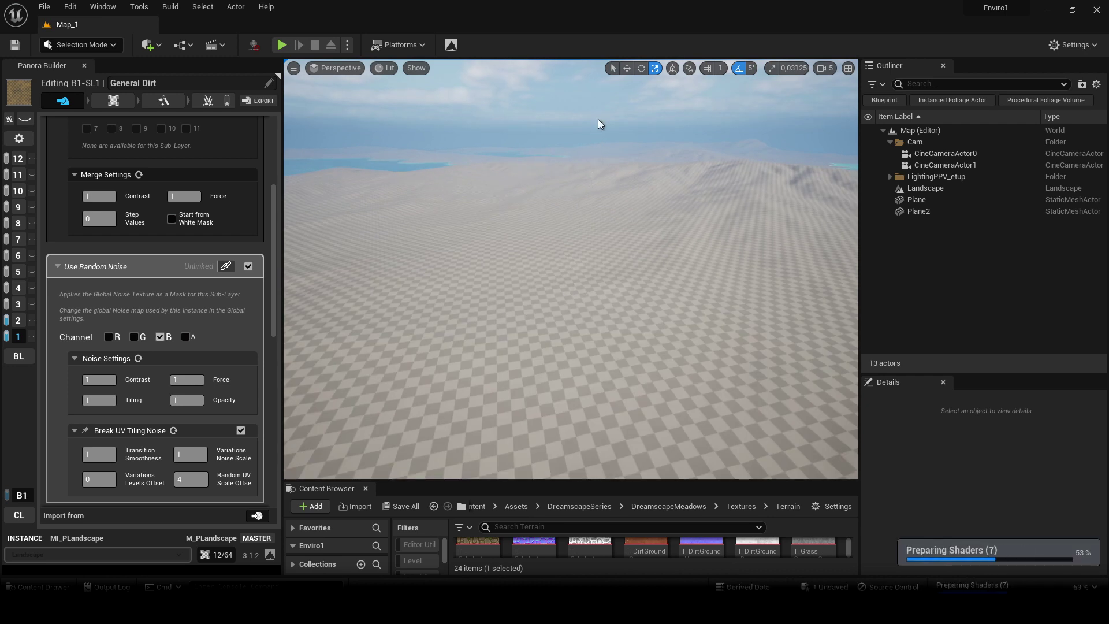
pyautogui.press('F11')
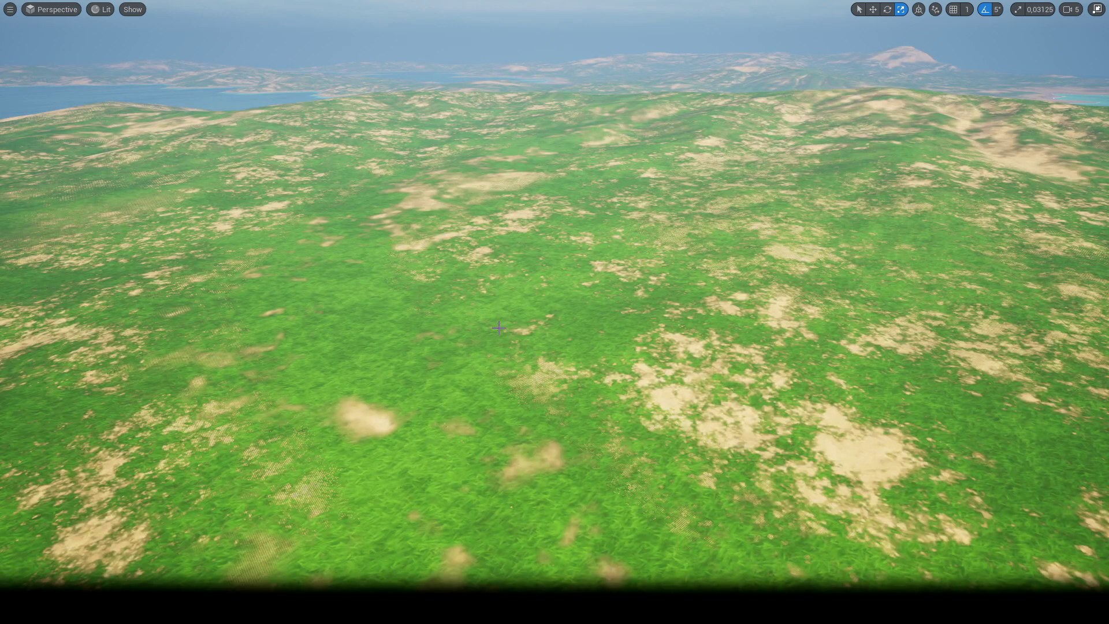
pyautogui.moveTo(546, 343); pyautogui.dragTo(523, 335, button='right')
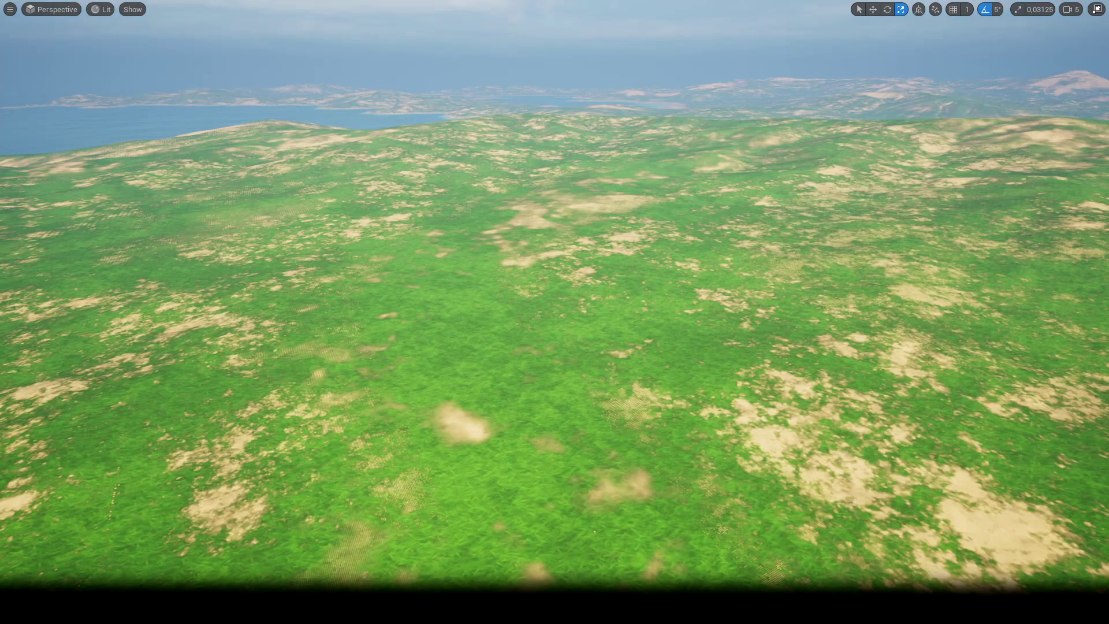
pyautogui.rightClick(545, 344)
pyautogui.rightClick(569, 340)
pyautogui.rightClick(581, 370)
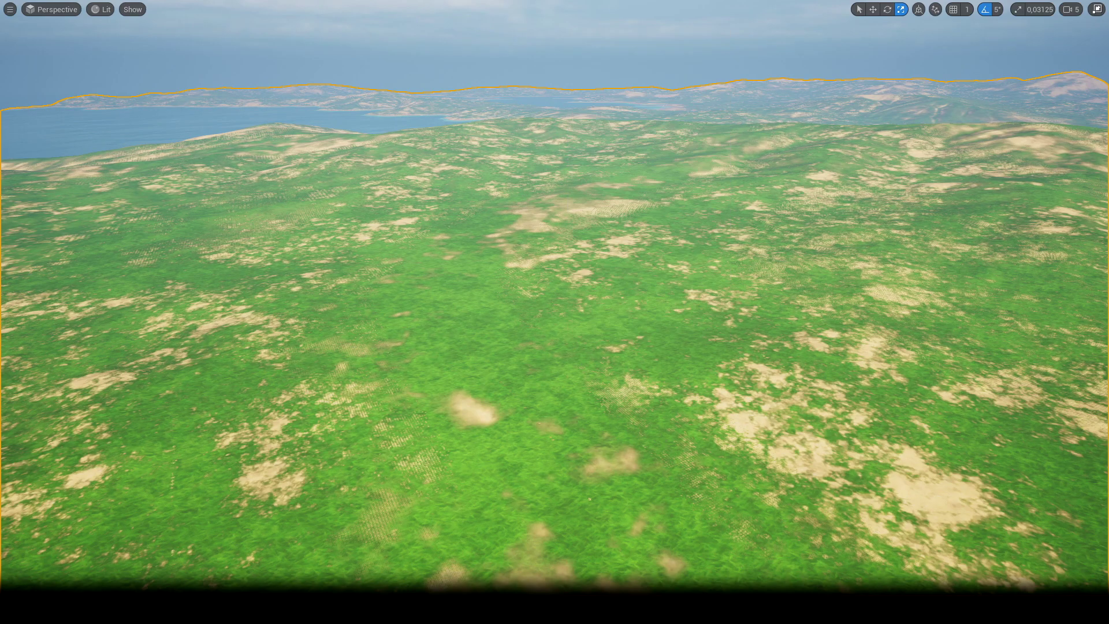
pyautogui.press('F11')
# Set the random noise contrast to 2 and its force to 3 for the General Dirt mask
pyautogui.scroll(-1, 214, 350)
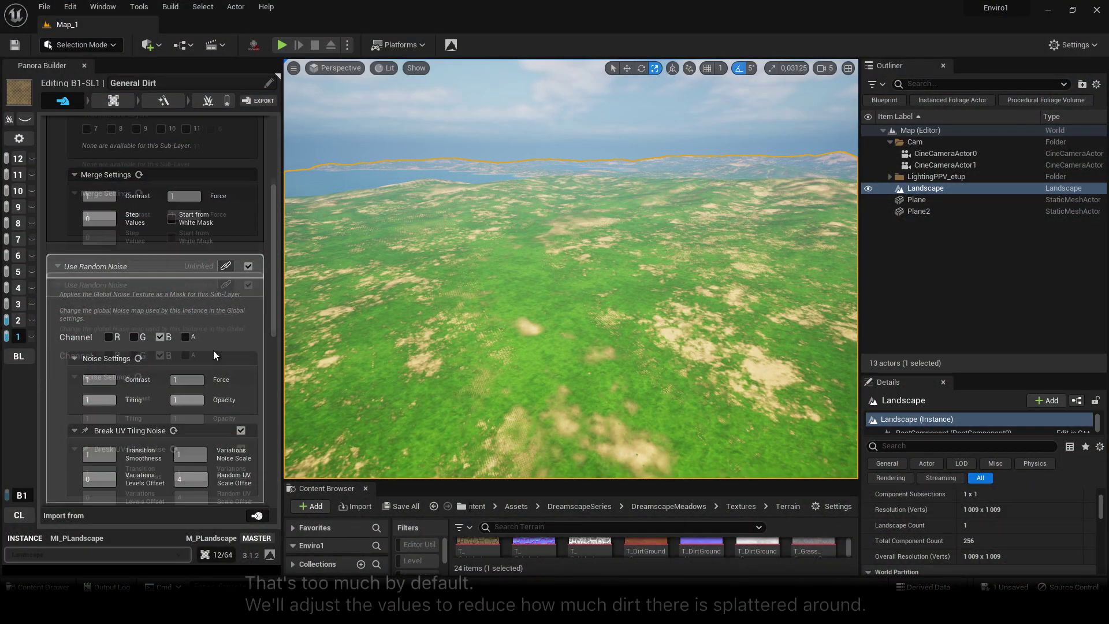
pyautogui.scroll(-2, 206, 334)
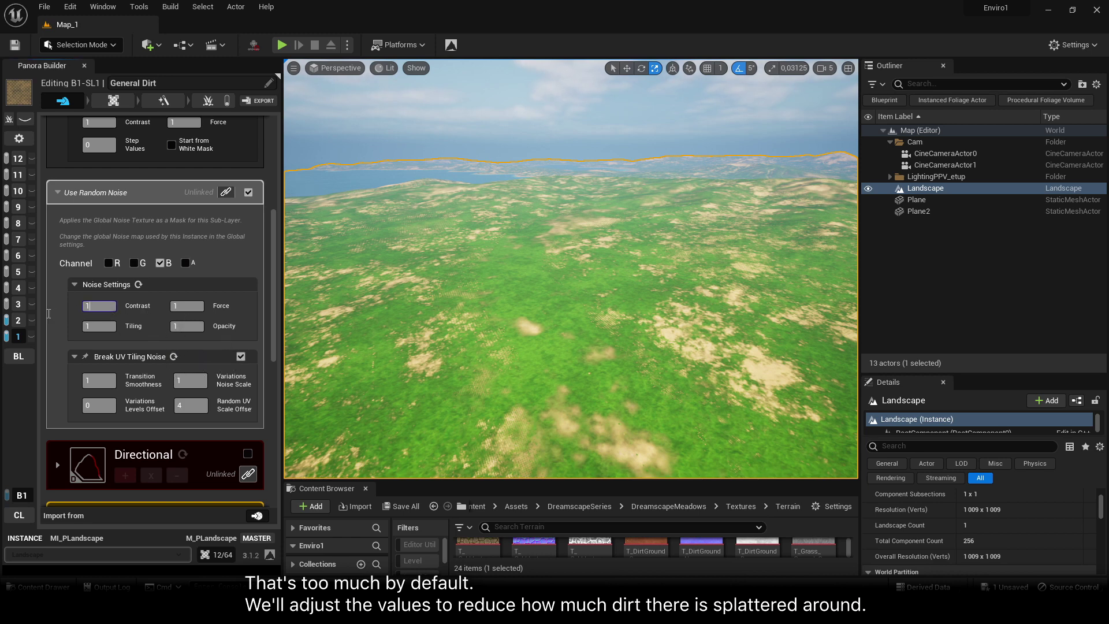
pyautogui.press('Return')
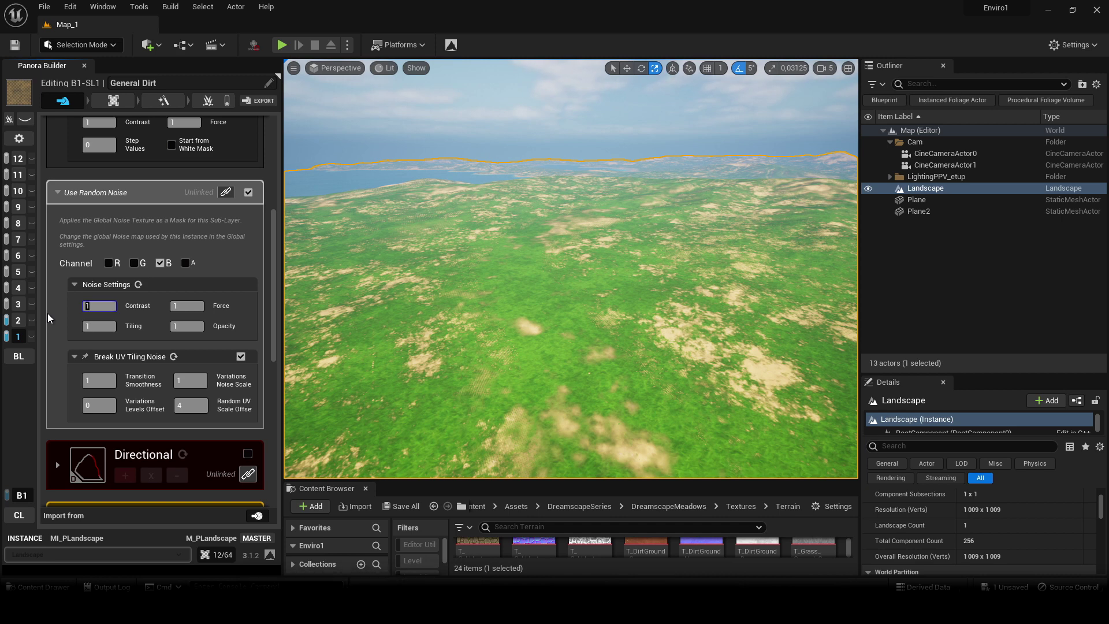
pyautogui.write('2')
pyautogui.press('Return')
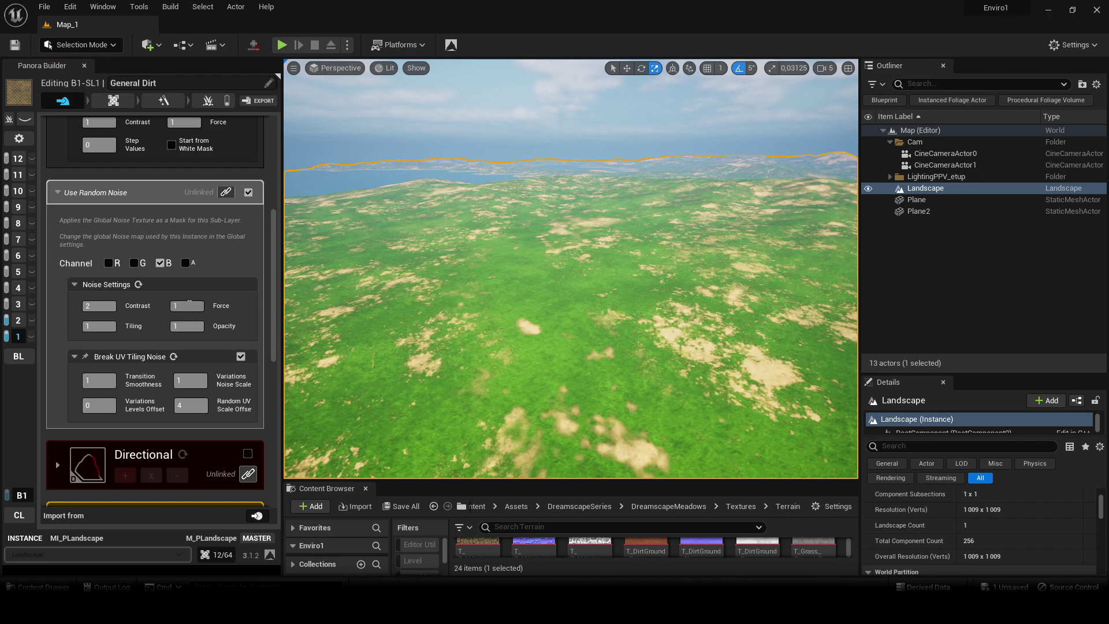
pyautogui.click(188, 305)
pyautogui.write('3')
pyautogui.press('Return')
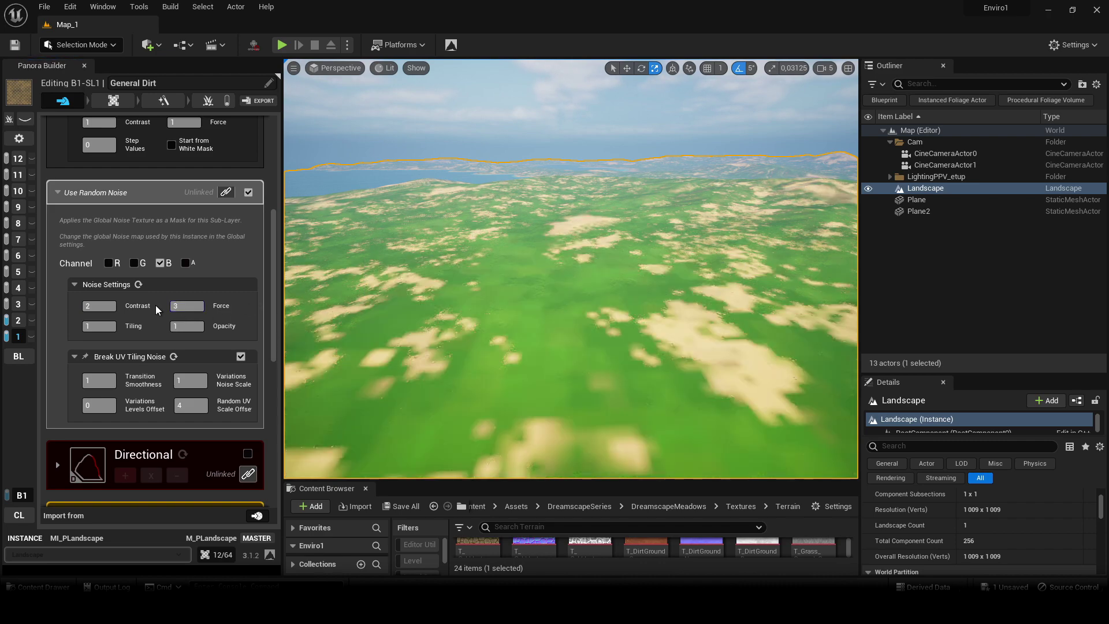
# Inspect the scattered dirt patches from close up and from farther away in a widened viewport
pyautogui.moveTo(714, 422); pyautogui.dragTo(719, 488, button='right')
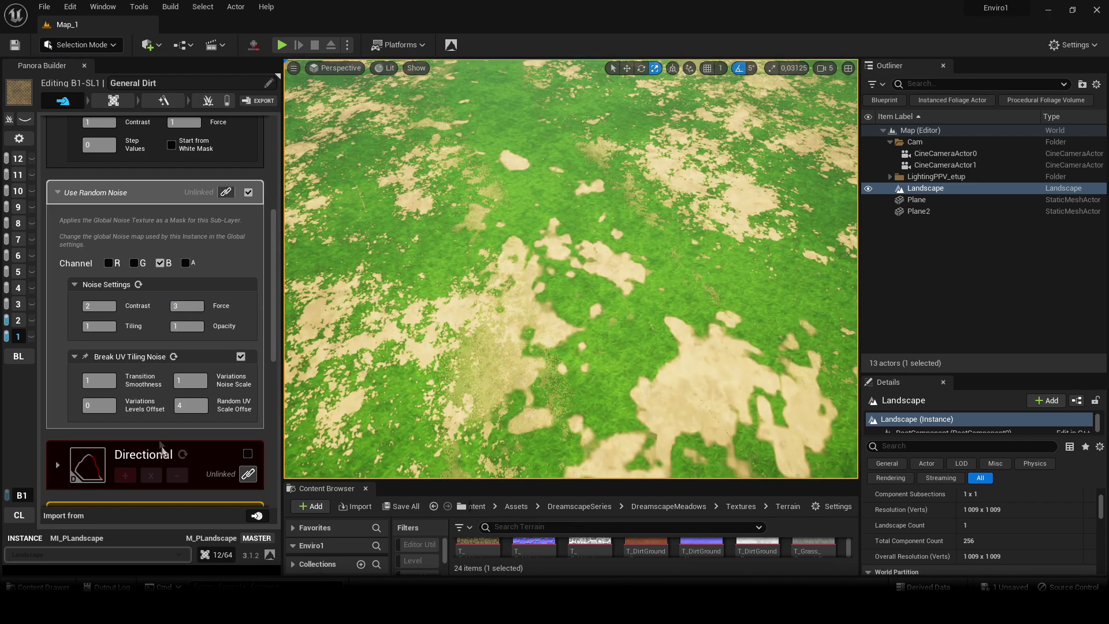
pyautogui.press('s')
pyautogui.moveTo(611, 364); pyautogui.dragTo(598, 335, button='right')
pyautogui.press('w')
pyautogui.press('w')
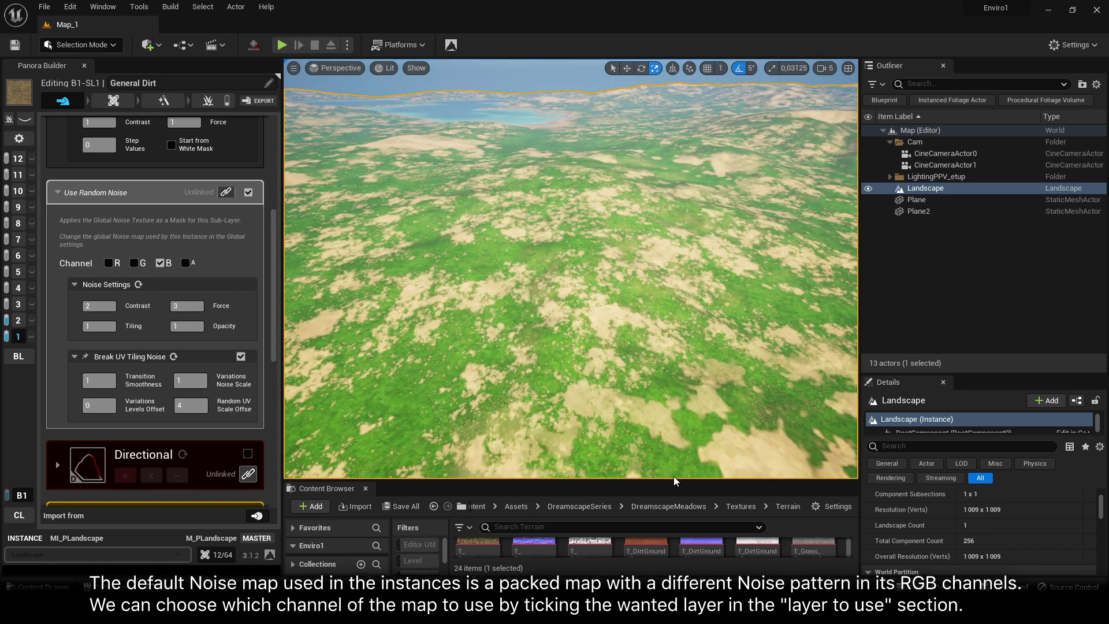
pyautogui.moveTo(859, 440); pyautogui.dragTo(989, 440)
pyautogui.rightClick(709, 54)
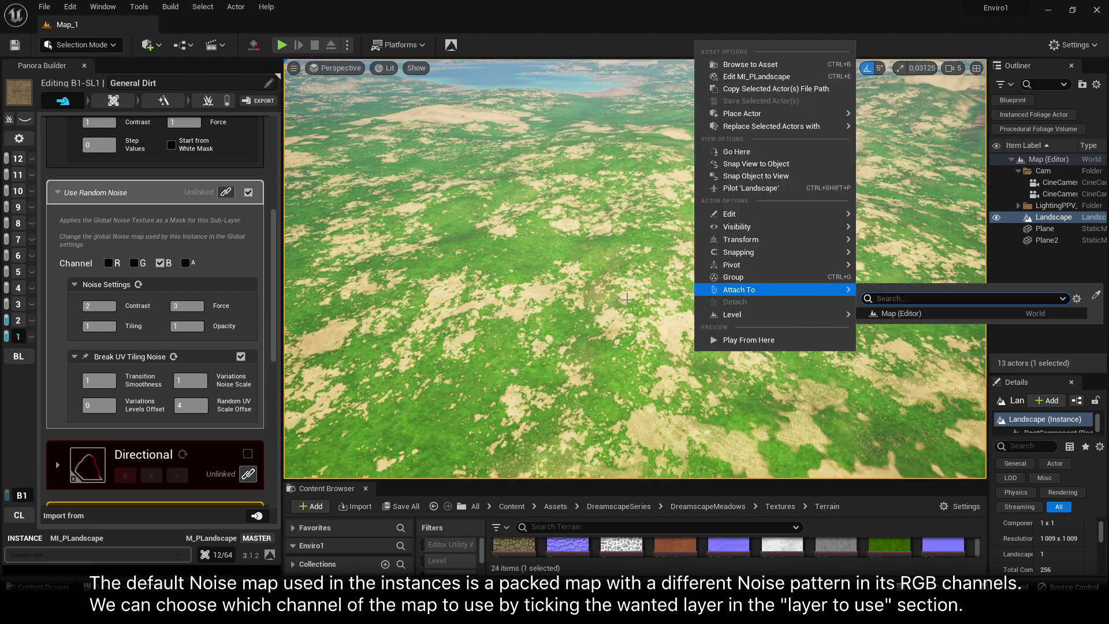
pyautogui.press('Escape')
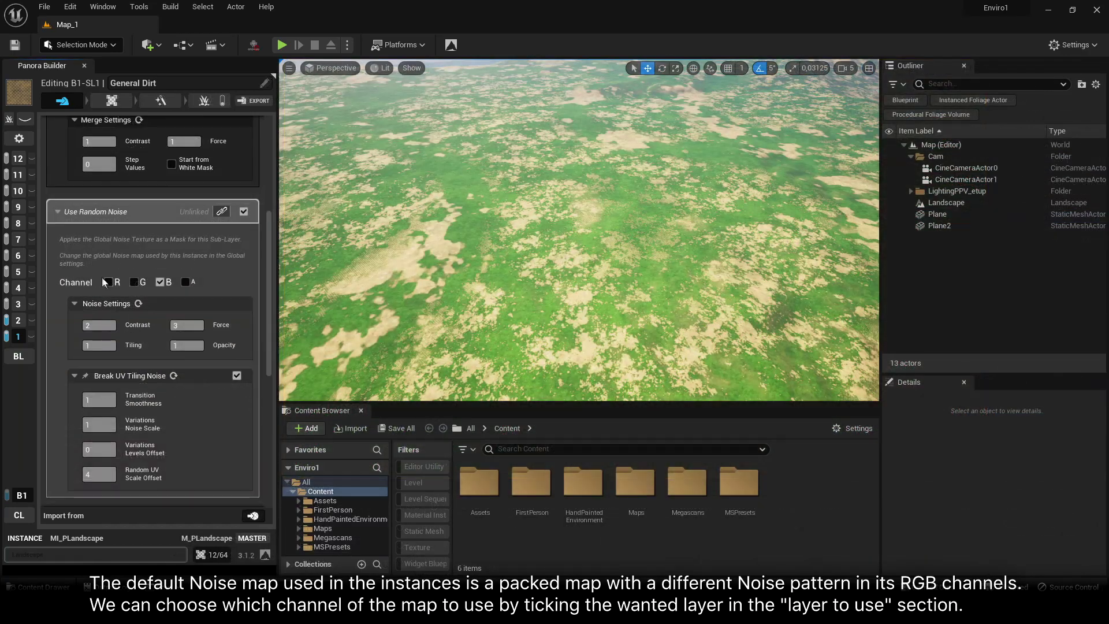
# Switch the random noise channel to R and inspect the dirt distribution over the whole landscape
pyautogui.click(113, 281)
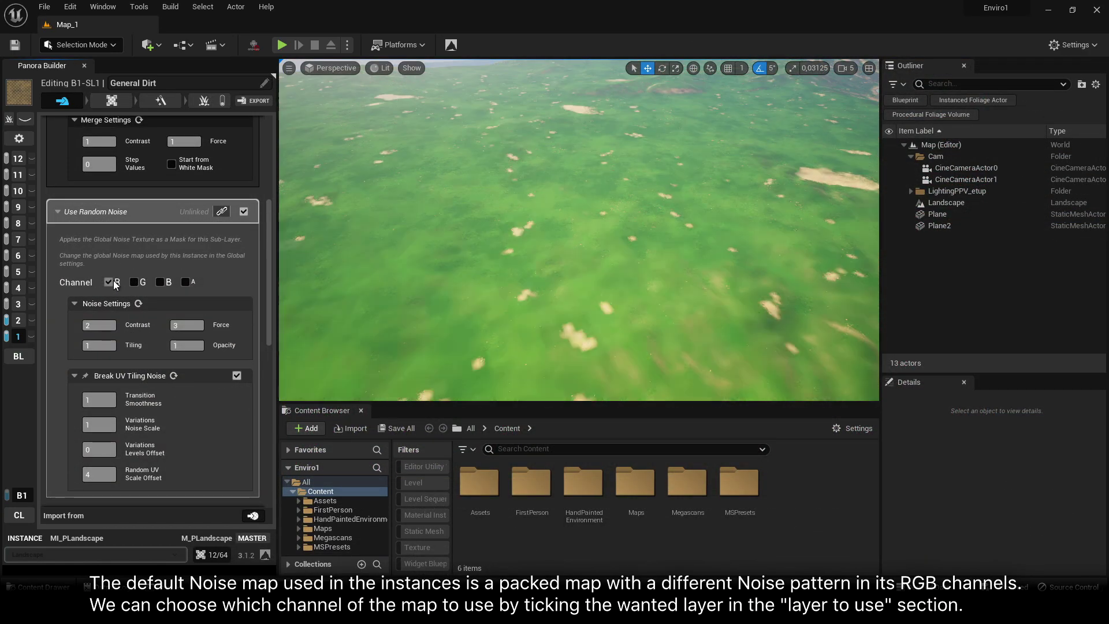
pyautogui.press('F11')
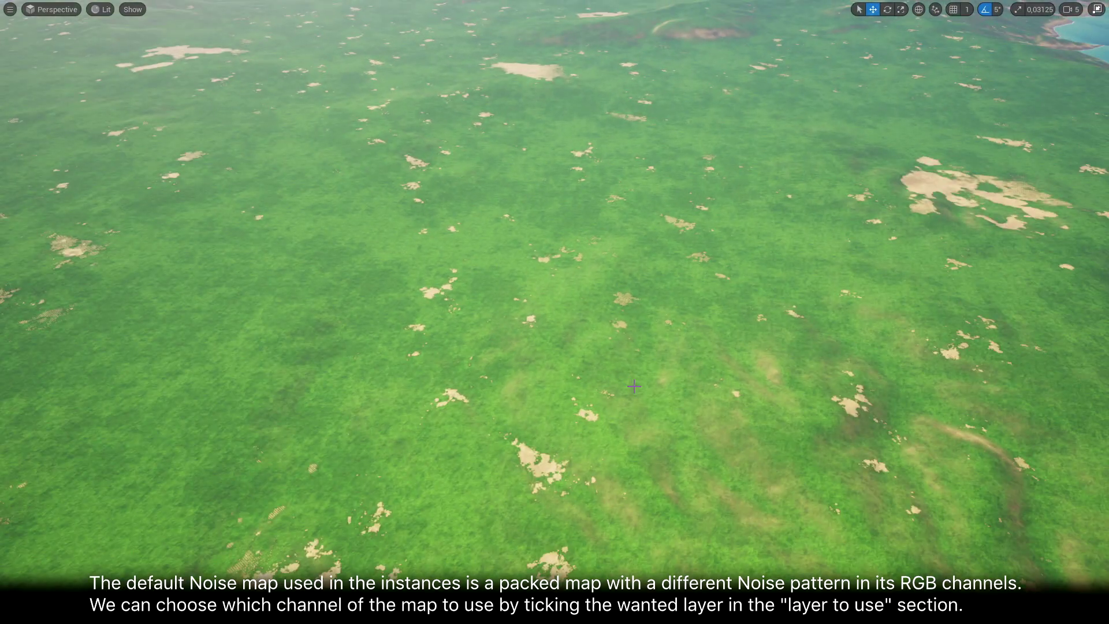
pyautogui.scroll(-8, 580, 362)
pyautogui.scroll(-3, 579, 362)
pyautogui.scroll(1, 579, 362)
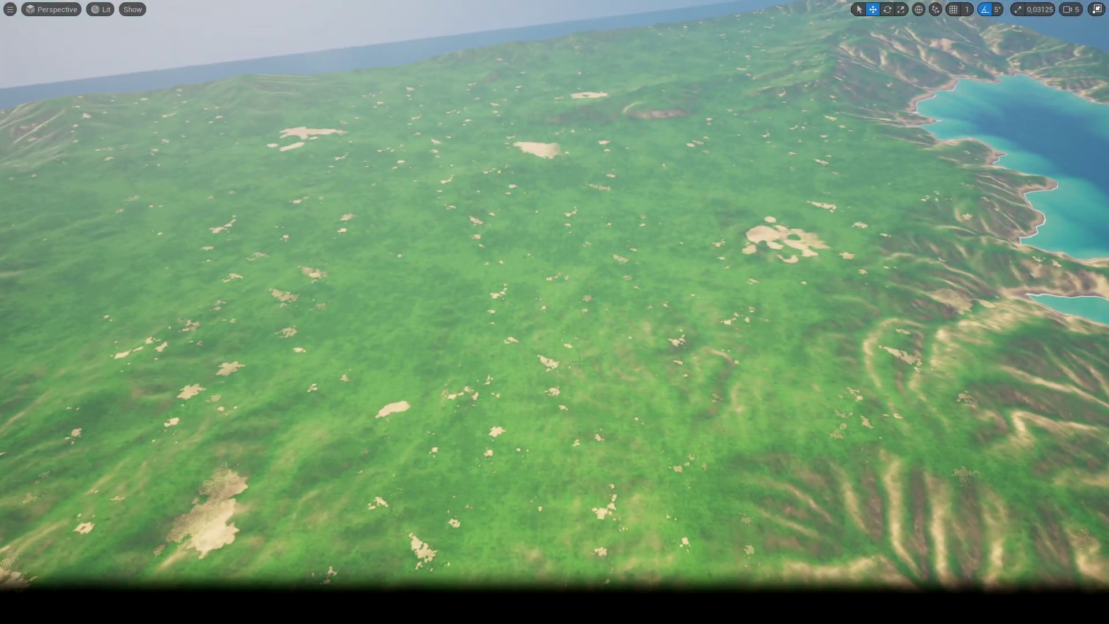
pyautogui.rightClick(570, 359)
pyautogui.click(438, 364)
pyautogui.press('F11')
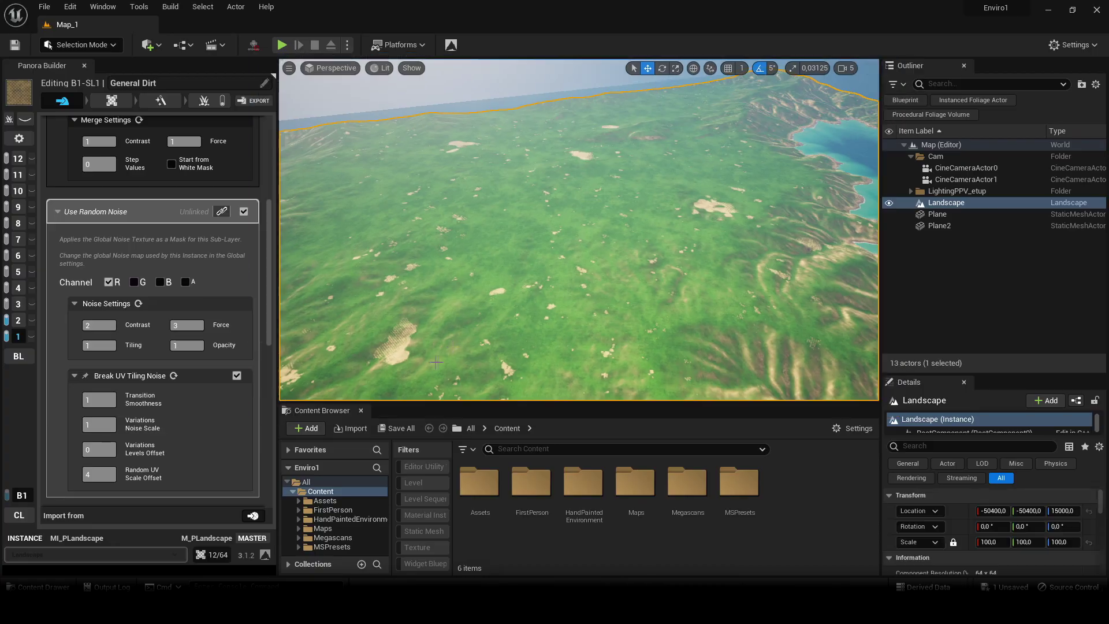
# Preview the dirt mask with noise channels A, B and G, and set the channel back to R
pyautogui.click(185, 283)
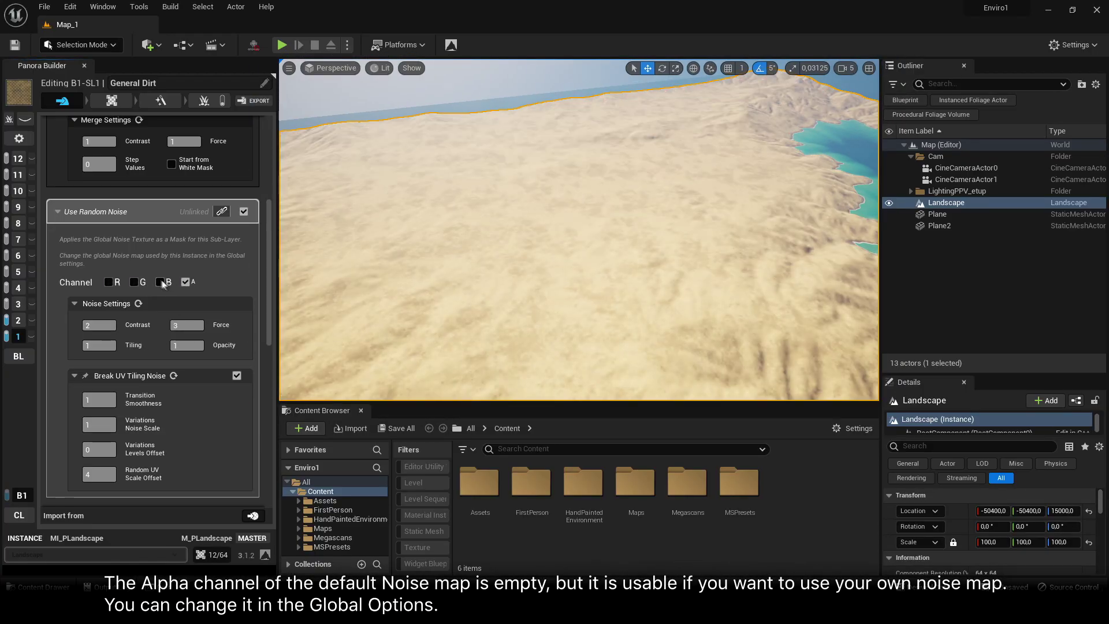
pyautogui.click(161, 282)
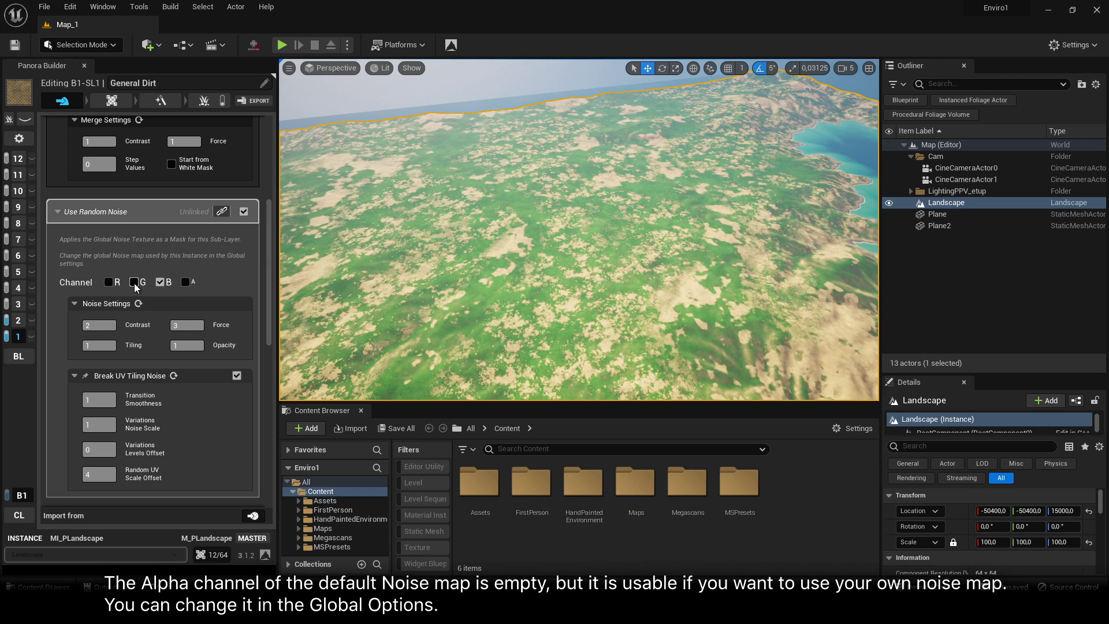
pyautogui.click(135, 282)
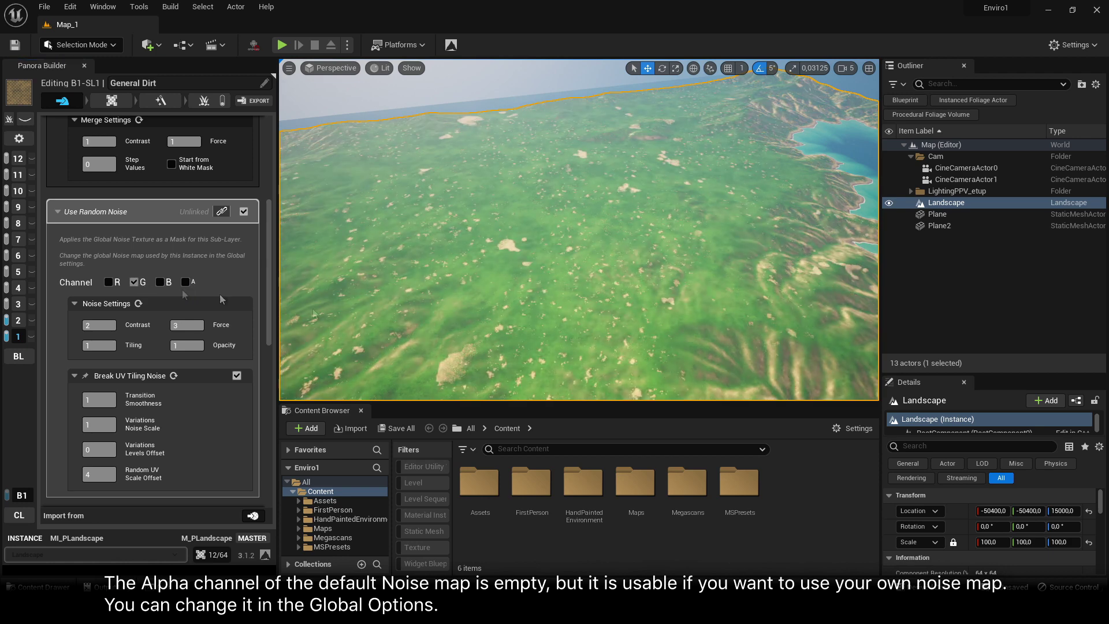
pyautogui.click(109, 283)
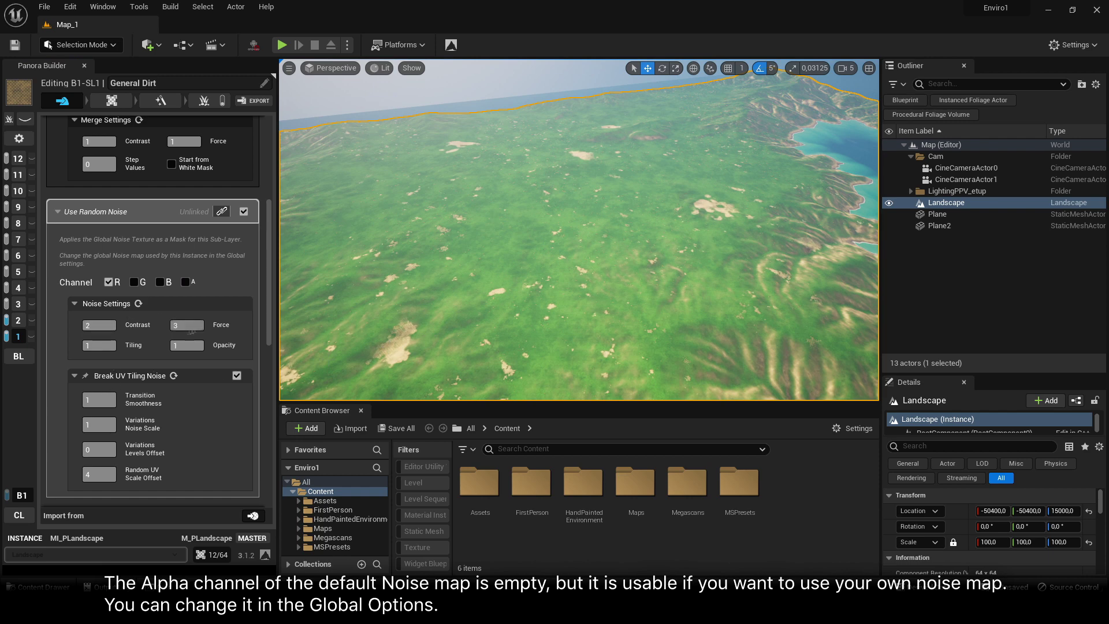
# Try random noise tiling values of 0,5 and 2 and inspect the dirt patches across the terrain
pyautogui.write('0,5')
pyautogui.press('Return')
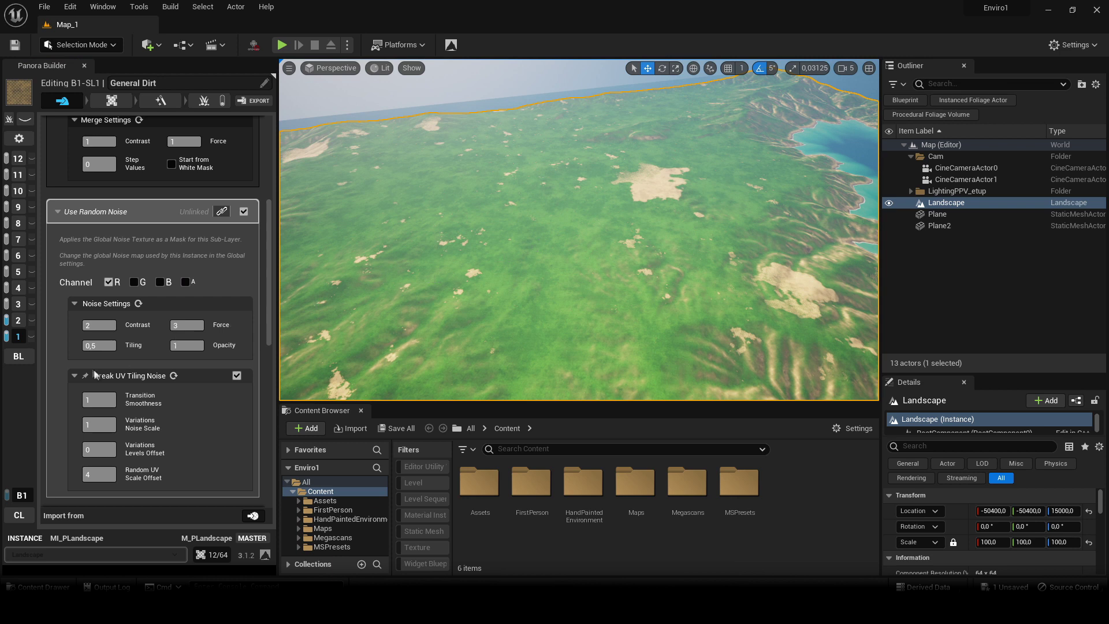
pyautogui.click(99, 346)
pyautogui.write('2')
pyautogui.press('Return')
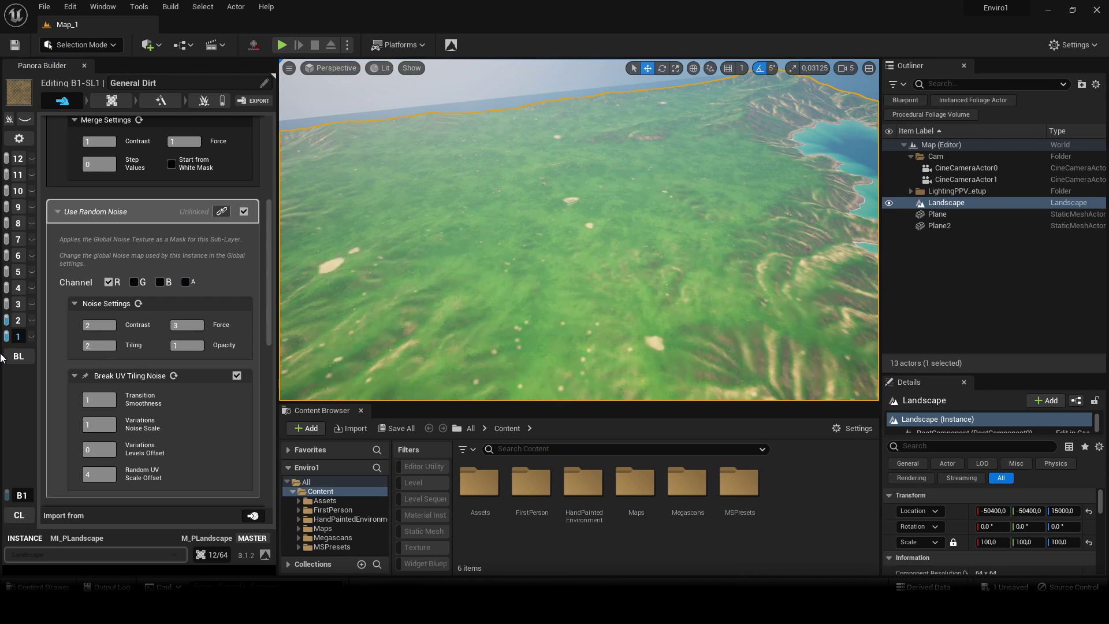
pyautogui.press('F11')
pyautogui.moveTo(463, 275); pyautogui.dragTo(214, 263, button='right')
pyautogui.press('w')
pyautogui.press('s')
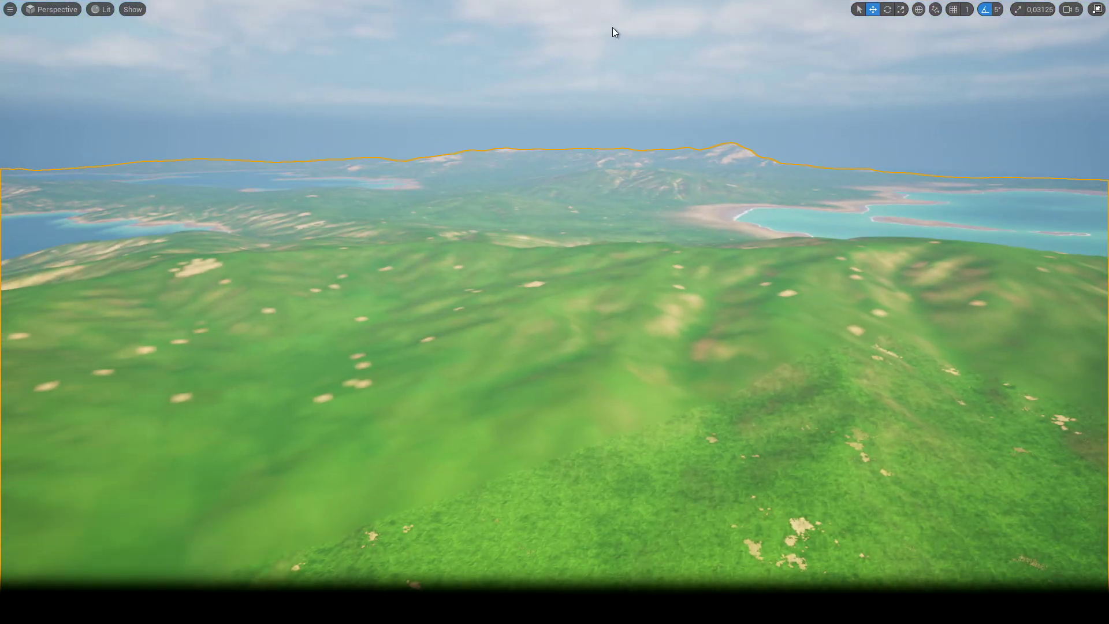
pyautogui.press('F11')
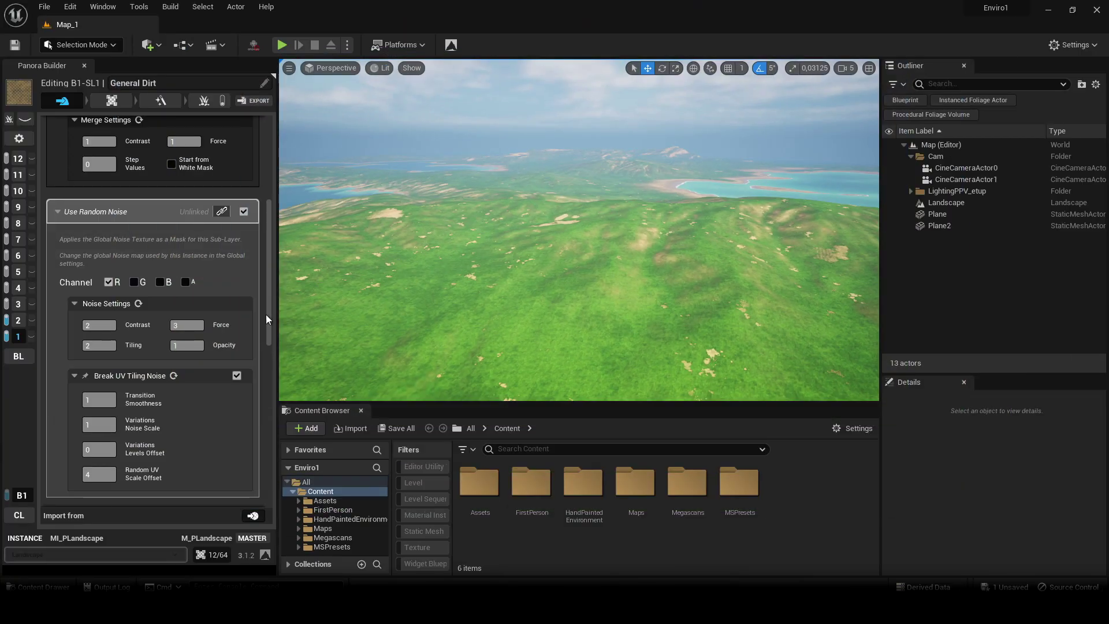
# Set the random noise tiling to 1 and check the dirt patches closer to the ground
pyautogui.click(99, 346)
pyautogui.press('Return')
pyautogui.moveTo(520, 243); pyautogui.dragTo(511, 247, button='right')
pyautogui.press('w')
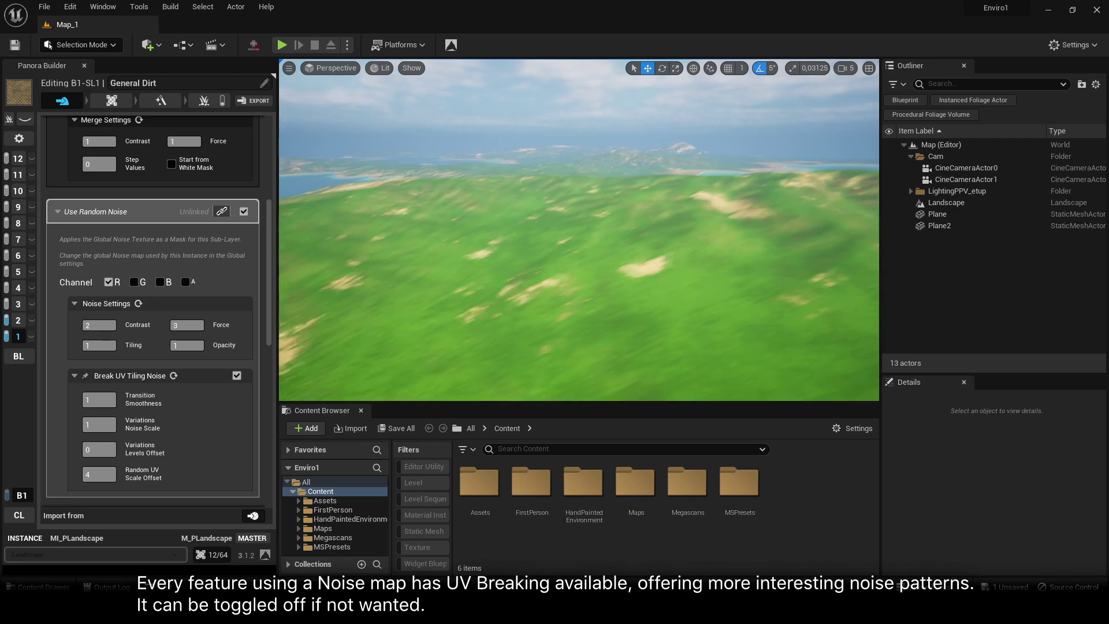
pyautogui.moveTo(571, 355); pyautogui.dragTo(571, 356, button='right')
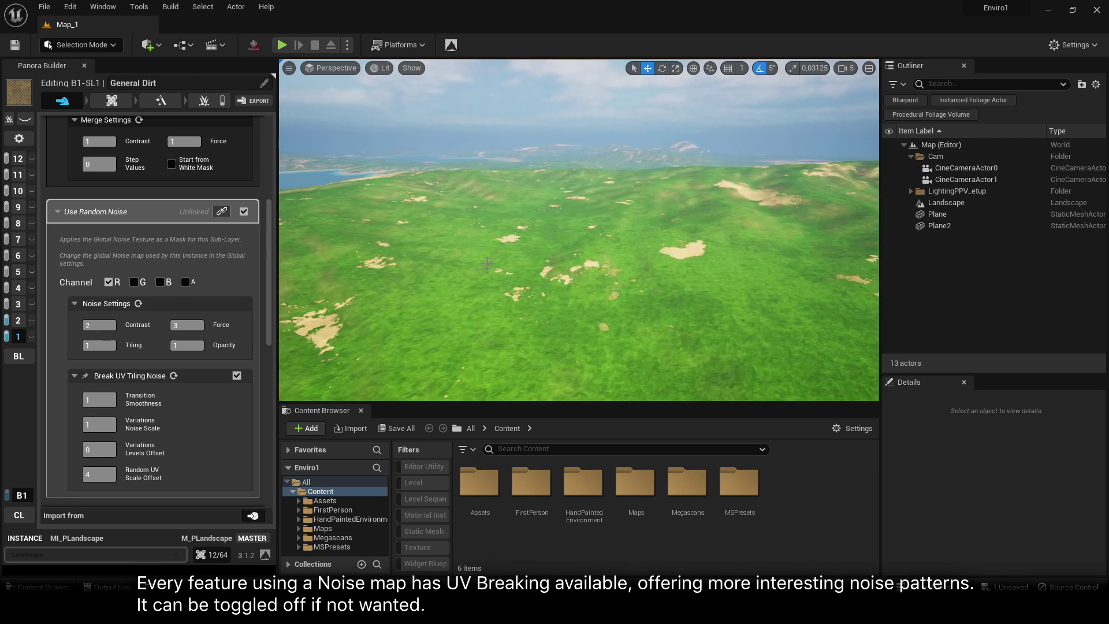
# Inspect the dirt patches produced by the noise filter with UV tiling breaking, from far away and close to the ground
pyautogui.scroll(-3, 188, 376)
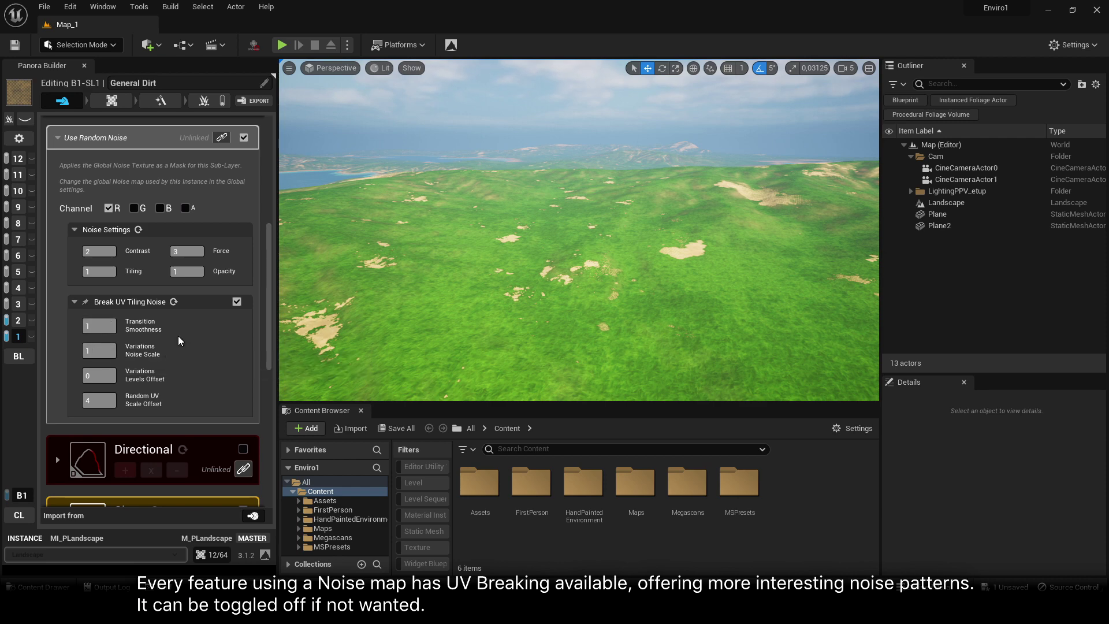
pyautogui.moveTo(558, 243); pyautogui.dragTo(558, 269, button='right')
pyautogui.rightClick(558, 270)
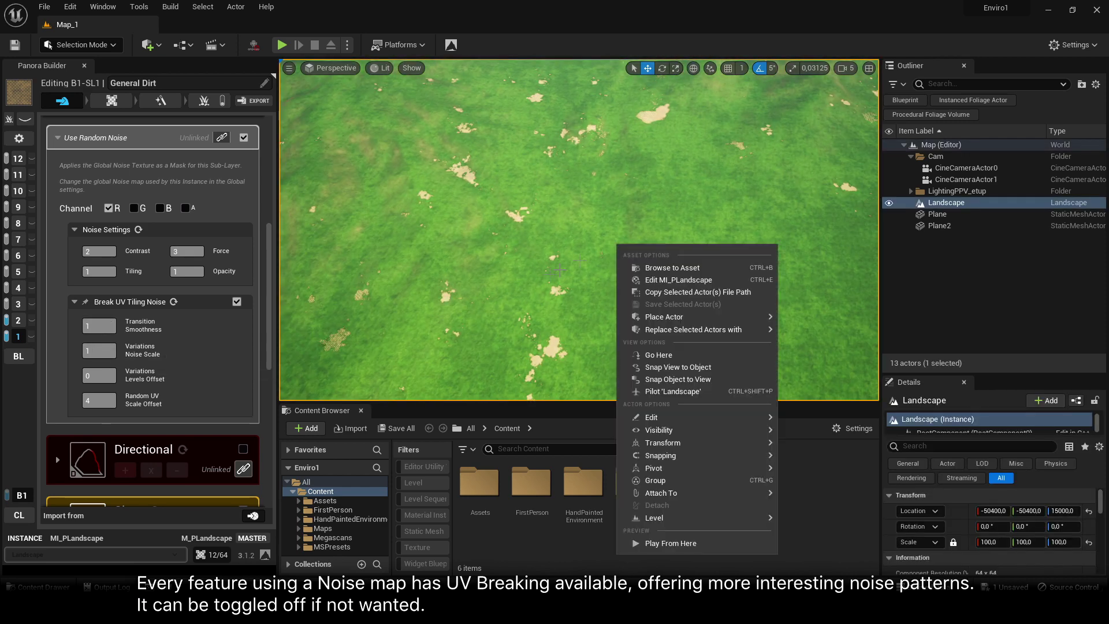
pyautogui.moveTo(616, 242); pyautogui.dragTo(639, 132, button='right')
pyautogui.click(639, 132)
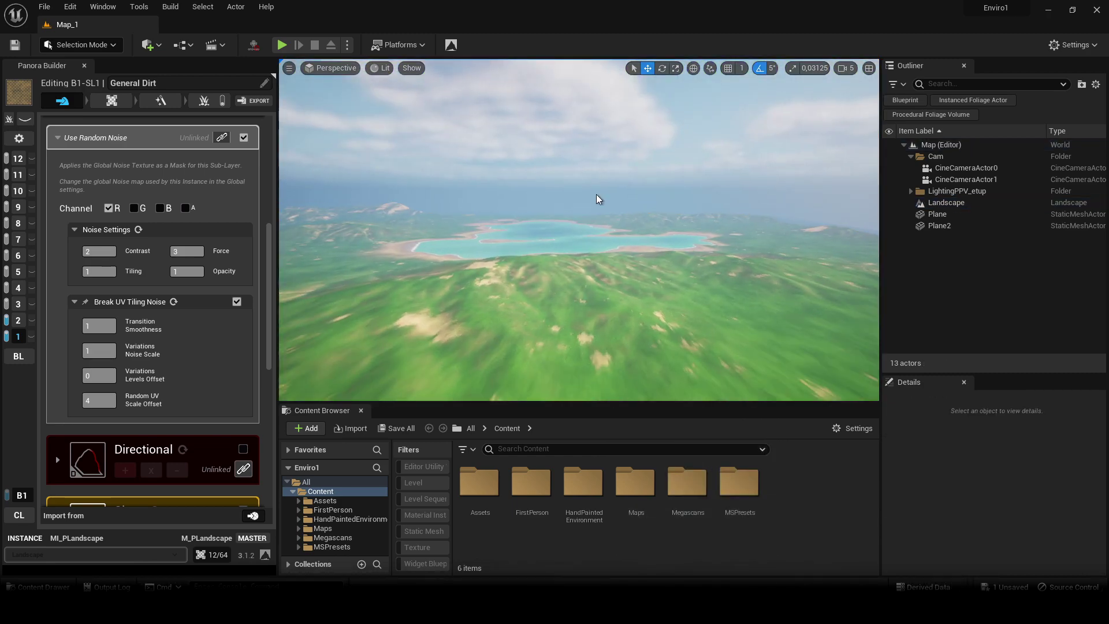
pyautogui.moveTo(597, 201); pyautogui.dragTo(427, 237, button='right')
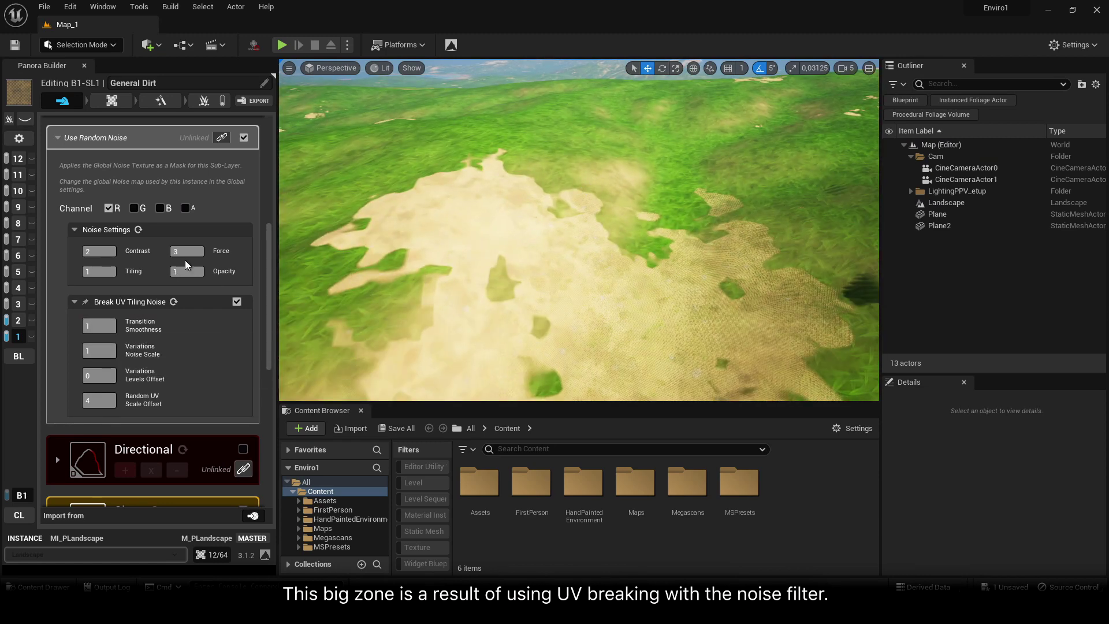
# Save all modified content
pyautogui.moveTo(584, 313); pyautogui.dragTo(600, 310, button='right')
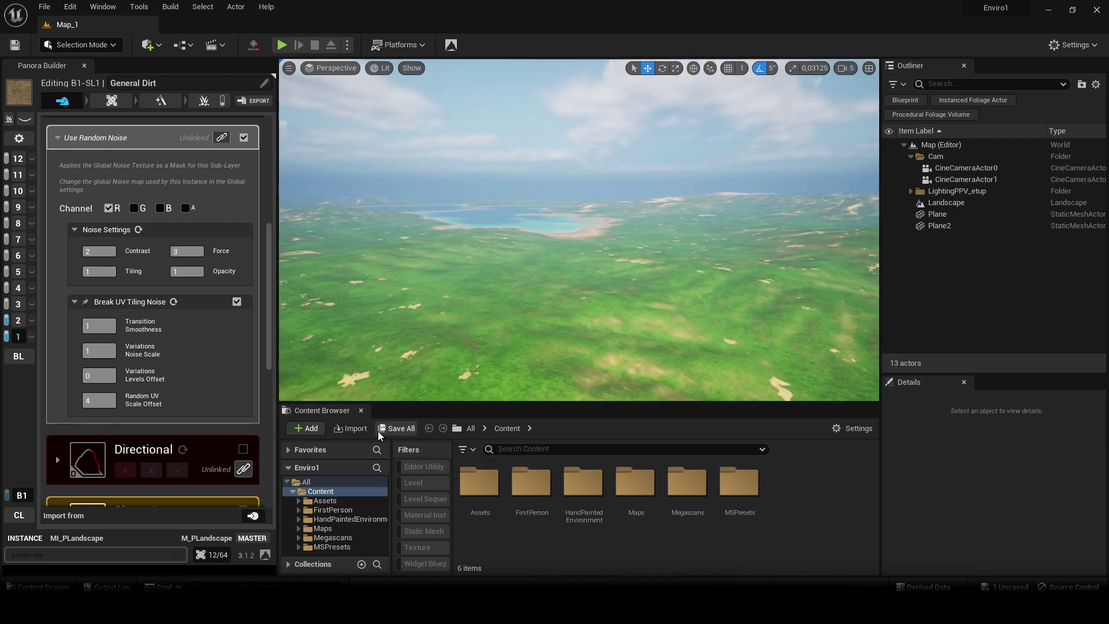
pyautogui.click(393, 429)
pyautogui.click(647, 433)
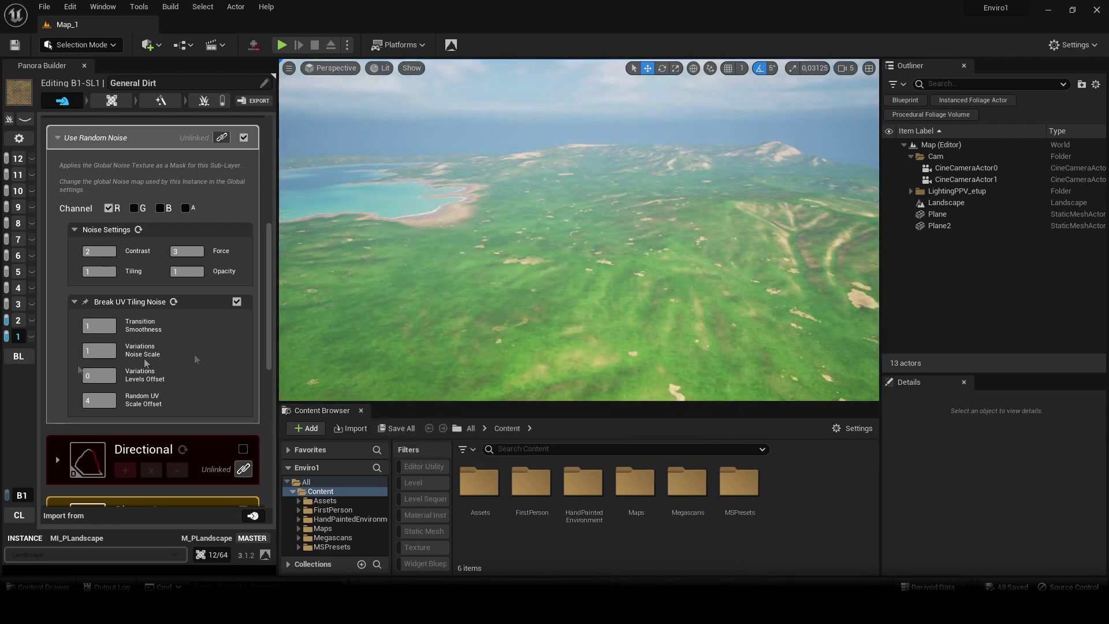
# Rename Sub-Layer 3 to Another Grass
pyautogui.click(18, 304)
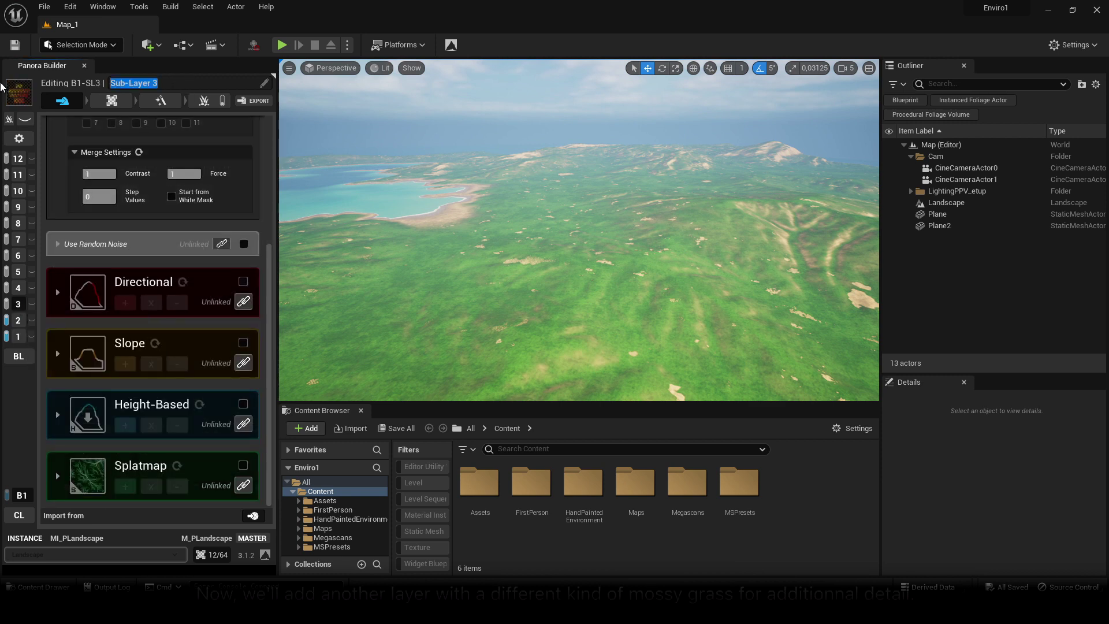
pyautogui.write('Another Grass')
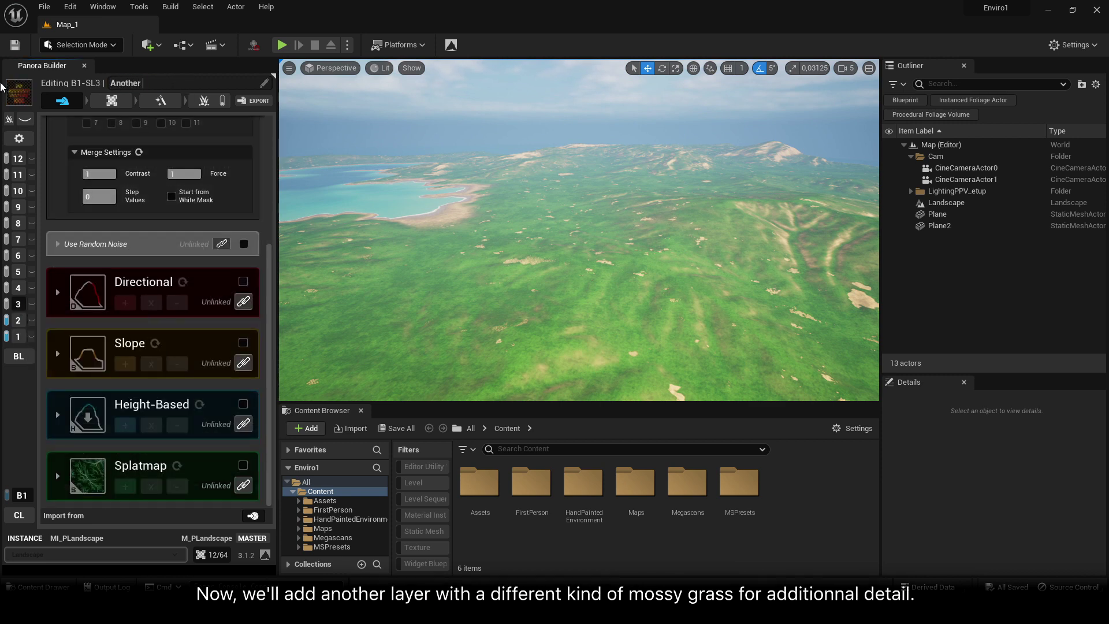
# Look through the Terrain folder containing the base layer's grass texture for other grass textures, and return to the Another Grass sub-layer
pyautogui.click(19, 356)
pyautogui.click(118, 174)
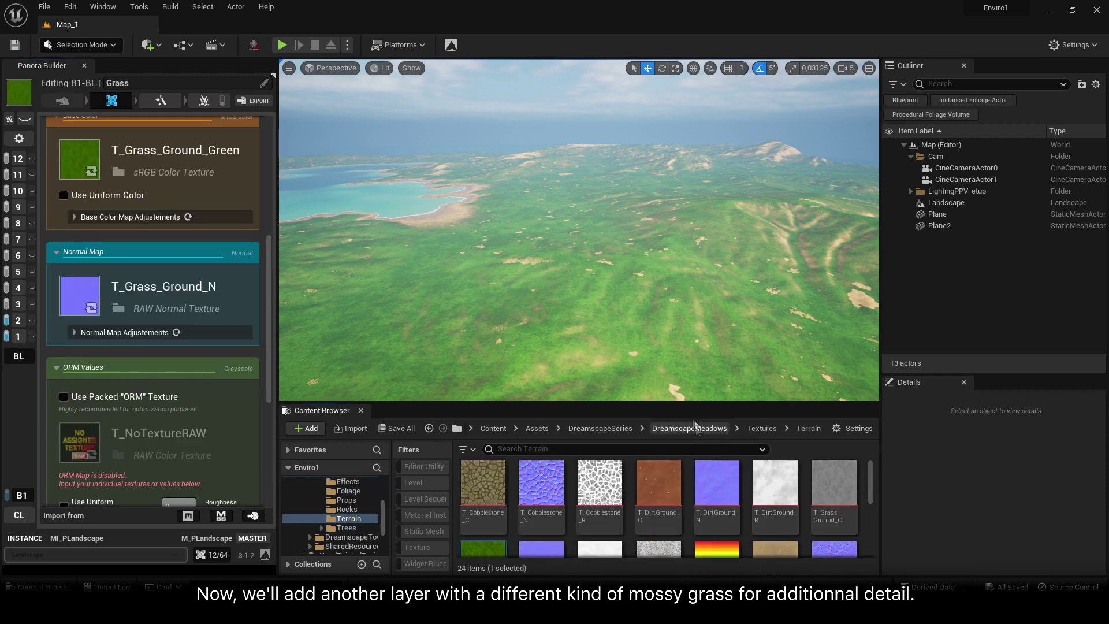
pyautogui.moveTo(679, 403); pyautogui.dragTo(679, 324)
pyautogui.scroll(-3, 640, 508)
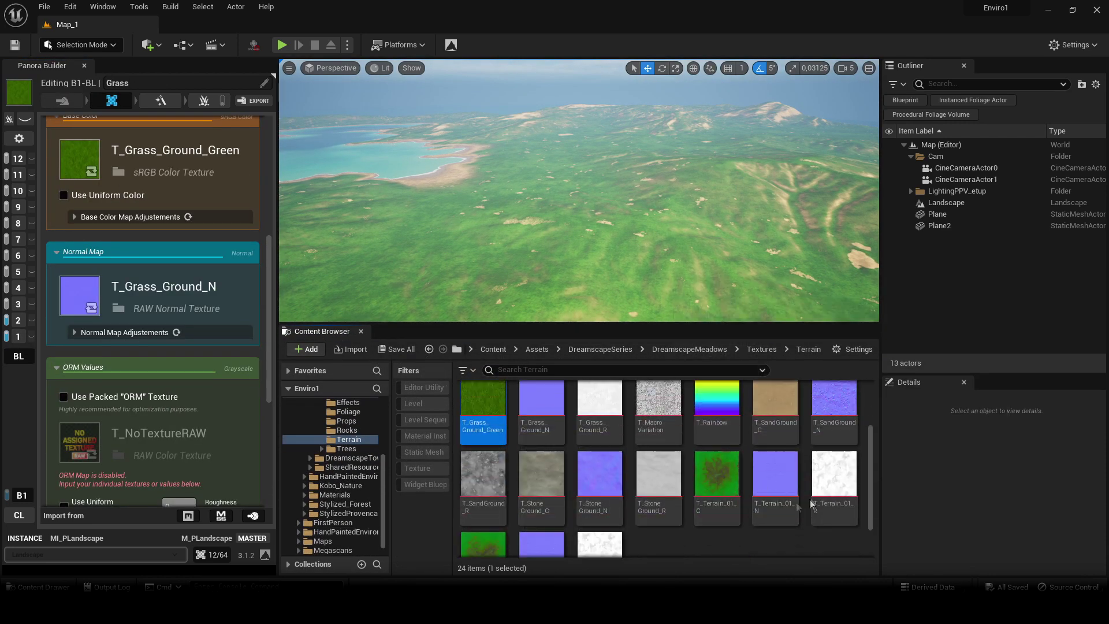
pyautogui.click(762, 349)
pyautogui.click(18, 304)
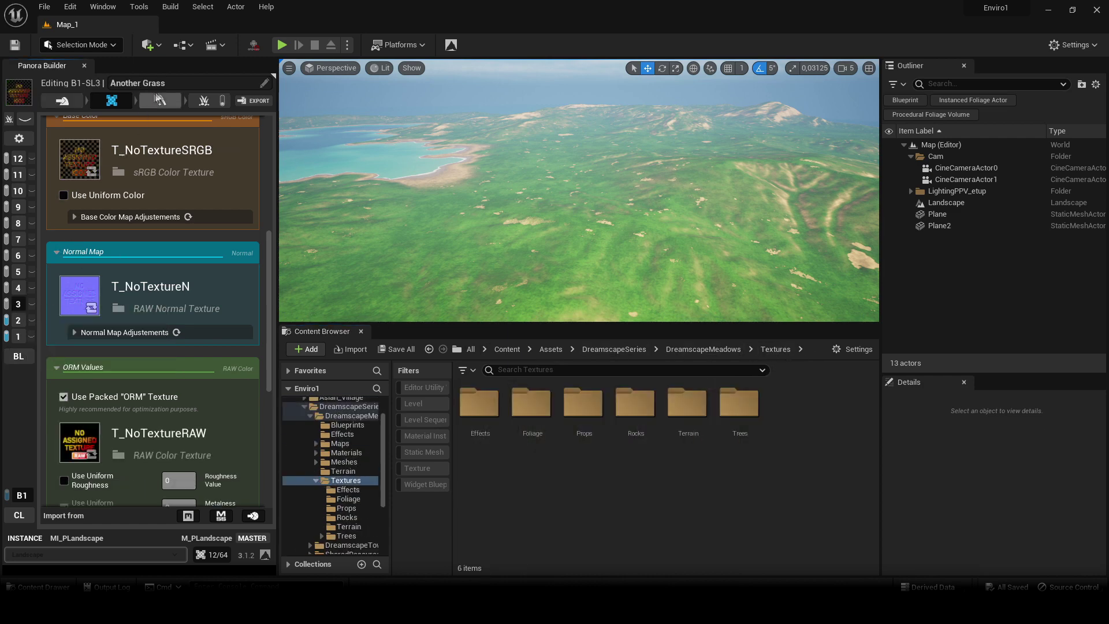
pyautogui.scroll(4, 222, 276)
pyautogui.moveTo(594, 243); pyautogui.dragTo(569, 315, button='right')
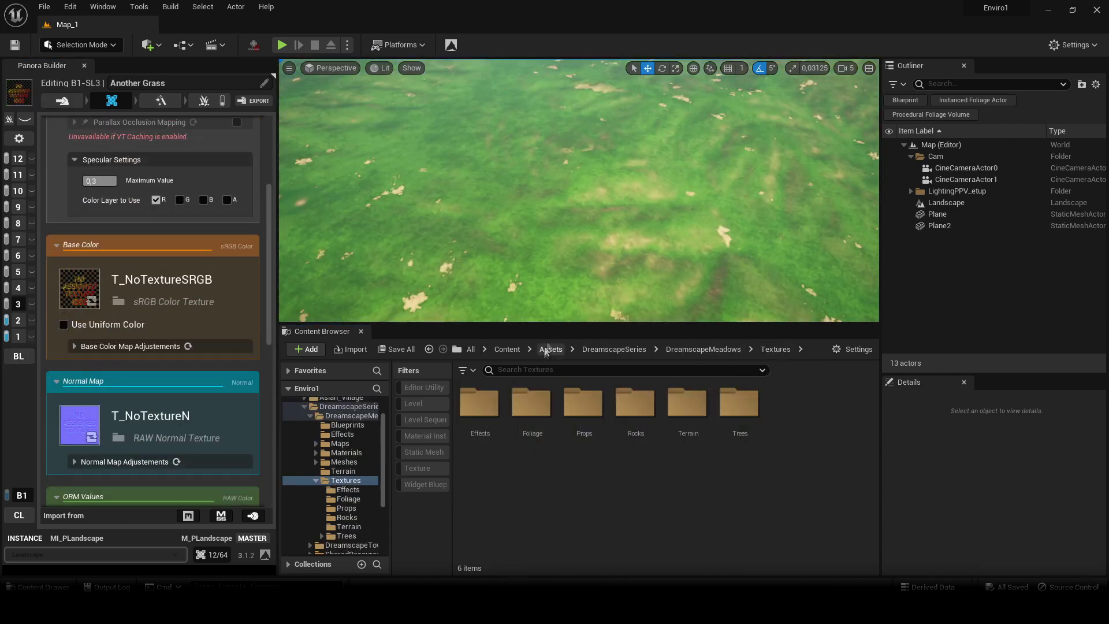
pyautogui.moveTo(543, 323); pyautogui.dragTo(544, 412)
pyautogui.moveTo(682, 338); pyautogui.dragTo(682, 404, button='right')
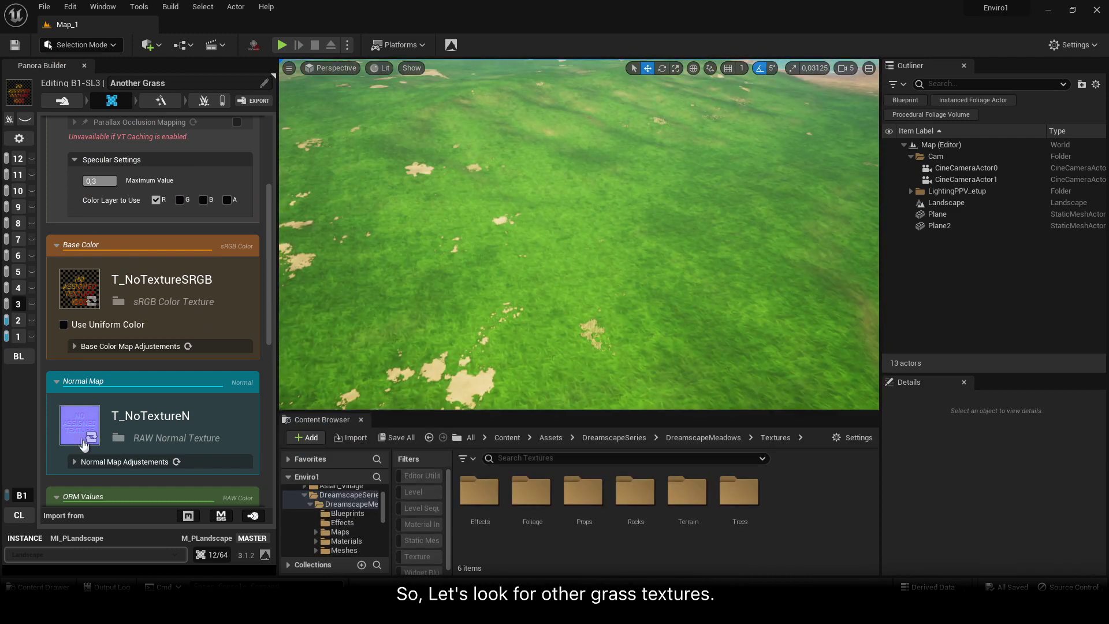
# Search the base color textures for "grass" and show T_GrassTerrain_01_01_C in the Content Browser
pyautogui.click(81, 298)
pyautogui.write('gr')
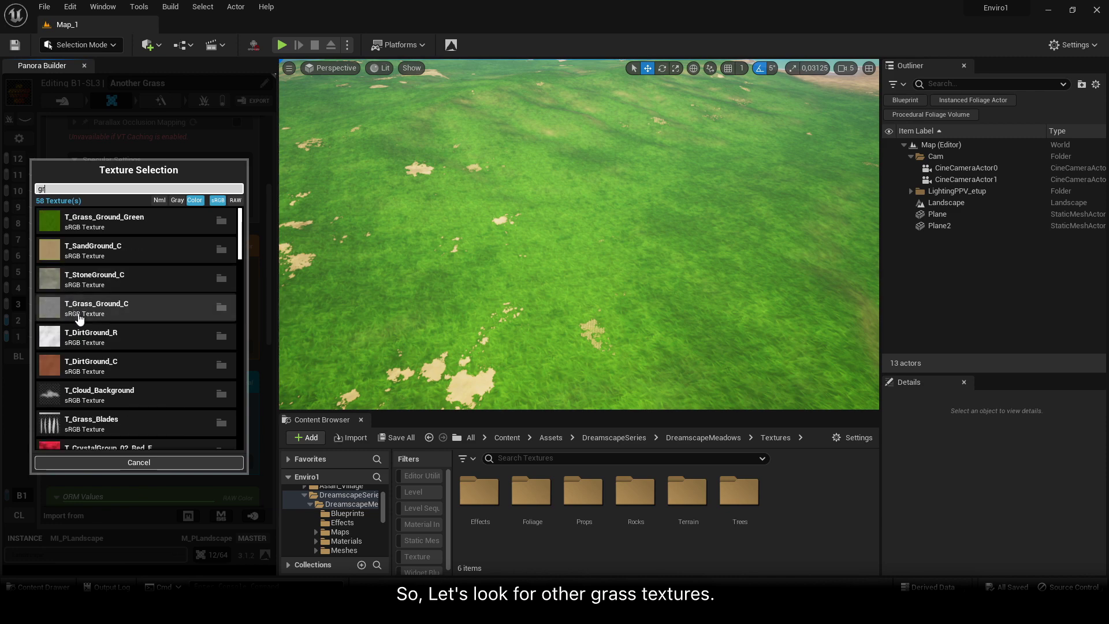
pyautogui.write('ass')
pyautogui.click(221, 395)
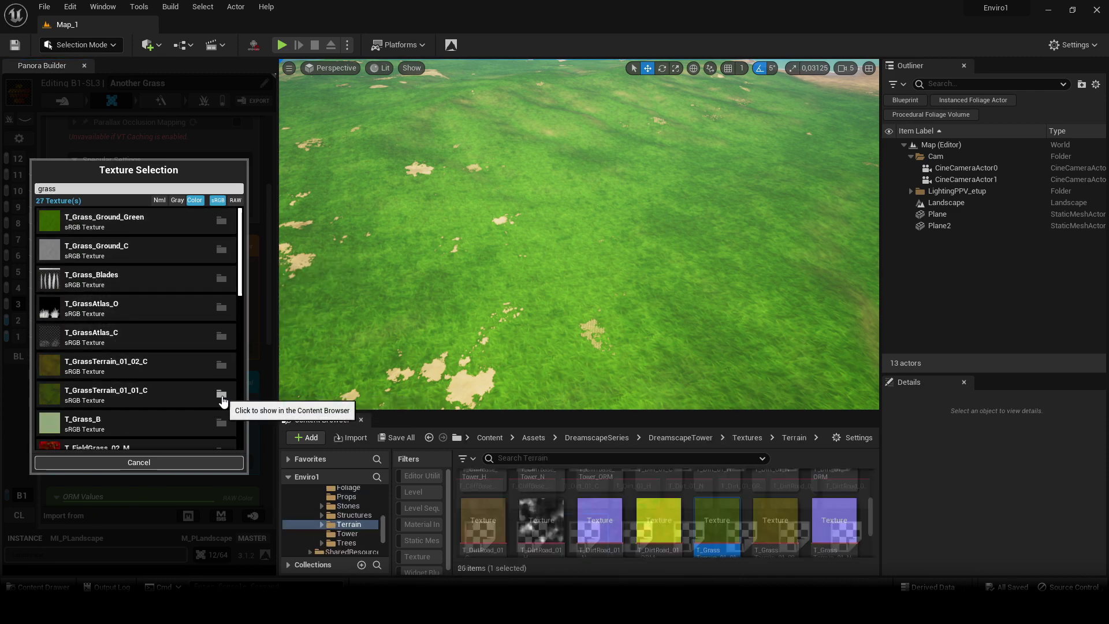
# Enable Compress Without Alpha on the T_GrassTerrain_01_01_C texture and save it
pyautogui.doubleClick(730, 524)
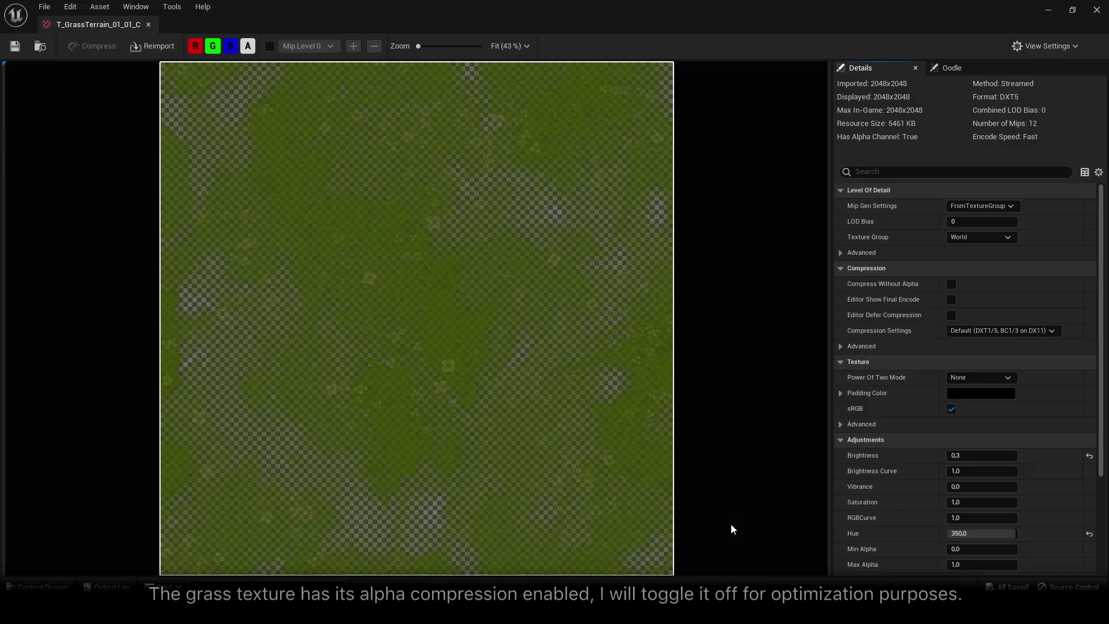
pyautogui.scroll(1, 347, 291)
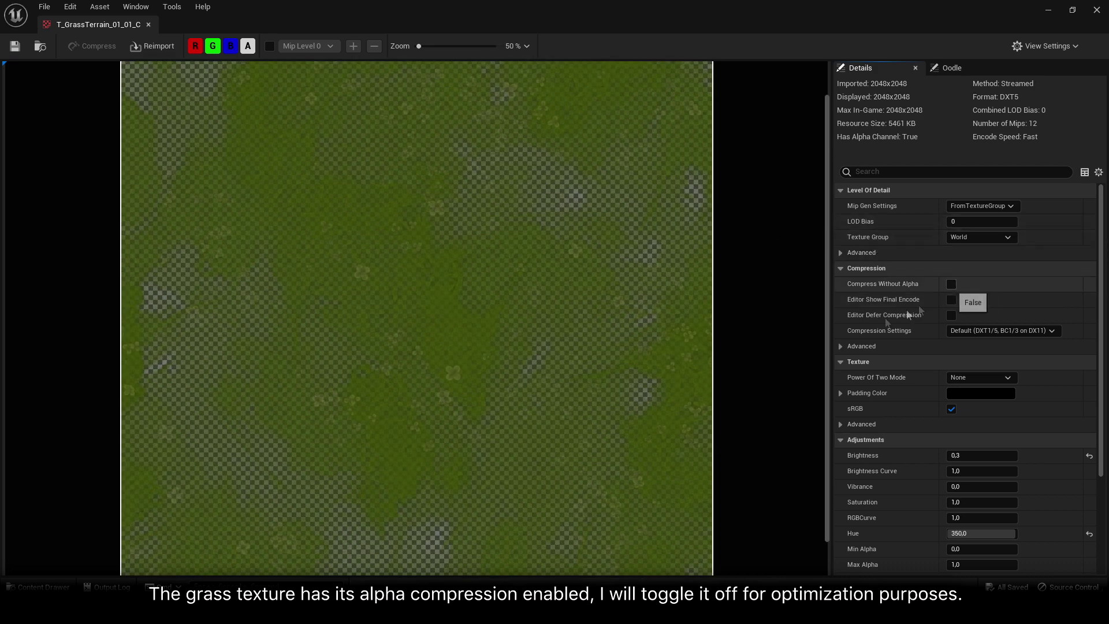
pyautogui.click(951, 284)
pyautogui.click(15, 47)
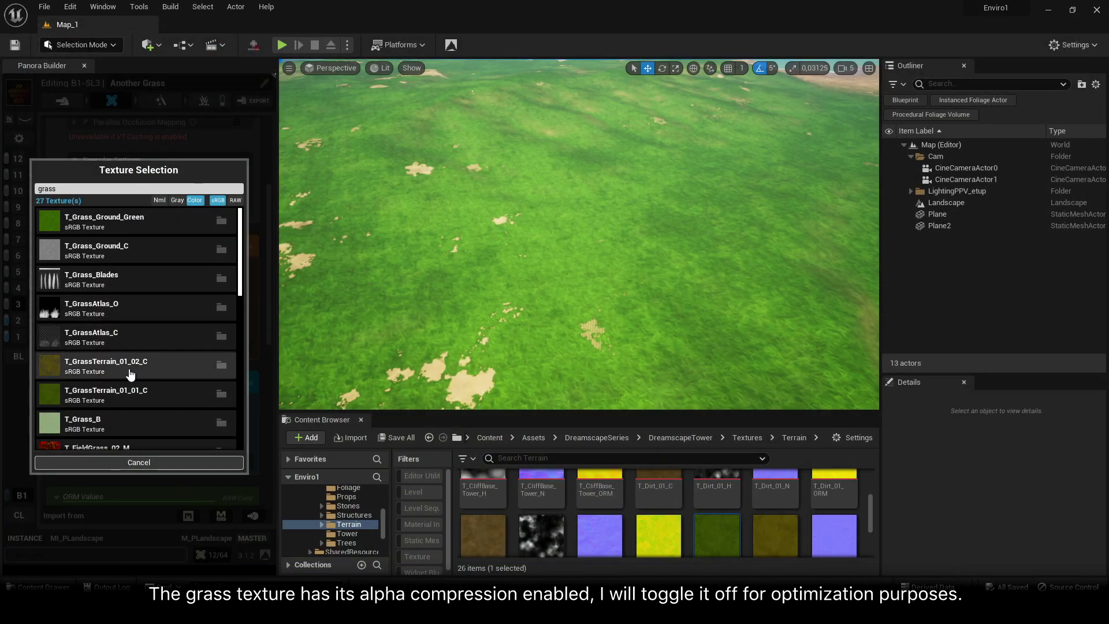
# Assign T_GrassTerrain_01_01_C as the sub-layer's base color and T_GrassTerrain_01_N as its normal map
pyautogui.click(139, 395)
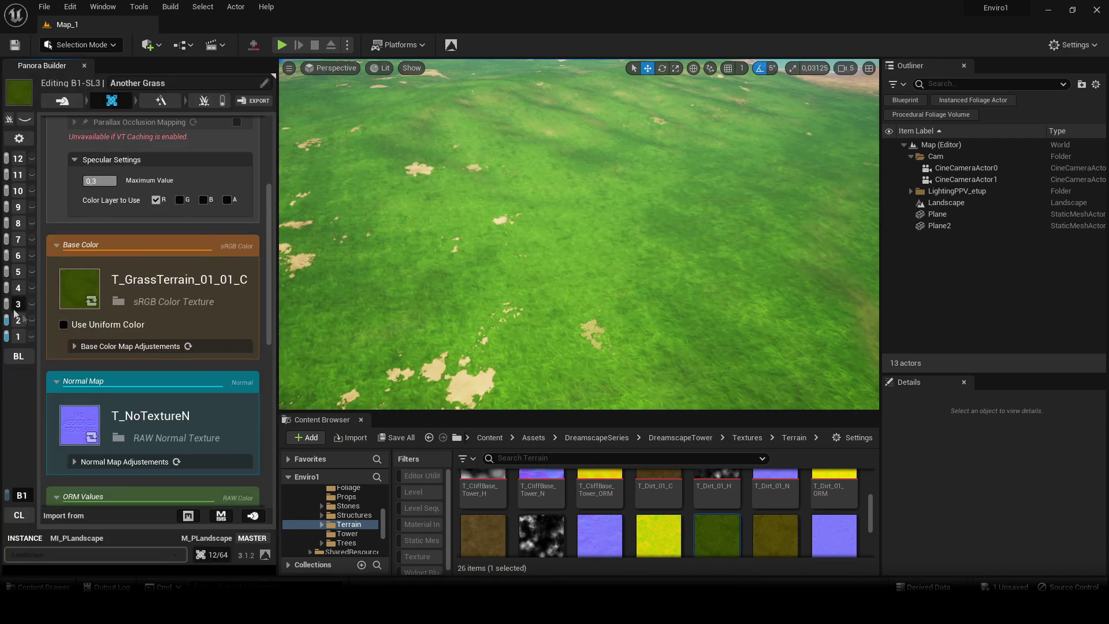
pyautogui.scroll(-2, 809, 520)
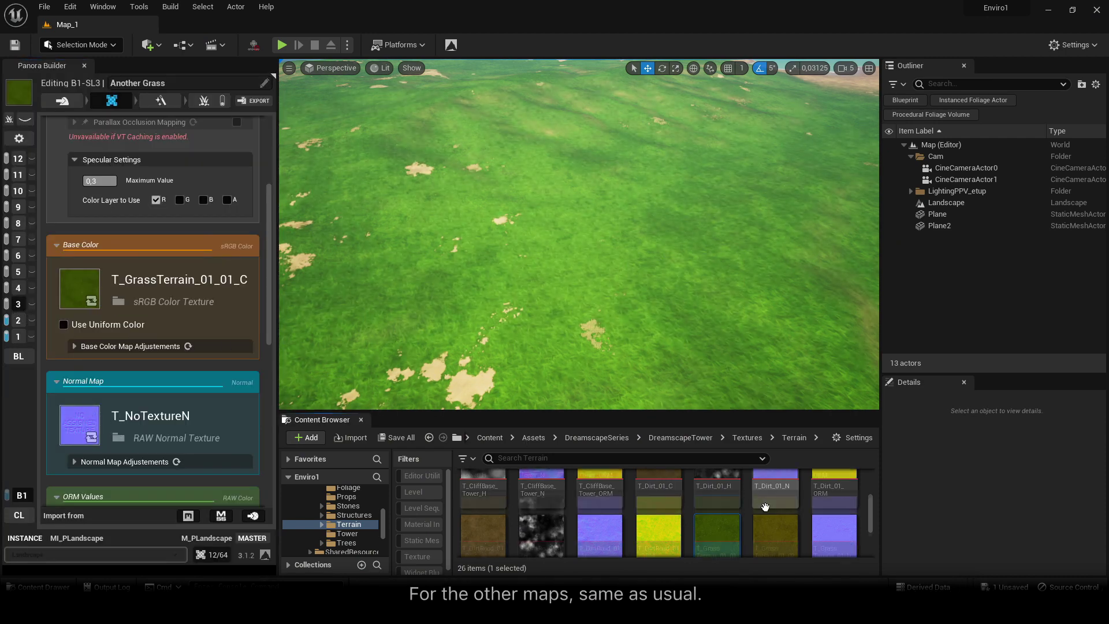
pyautogui.click(845, 516)
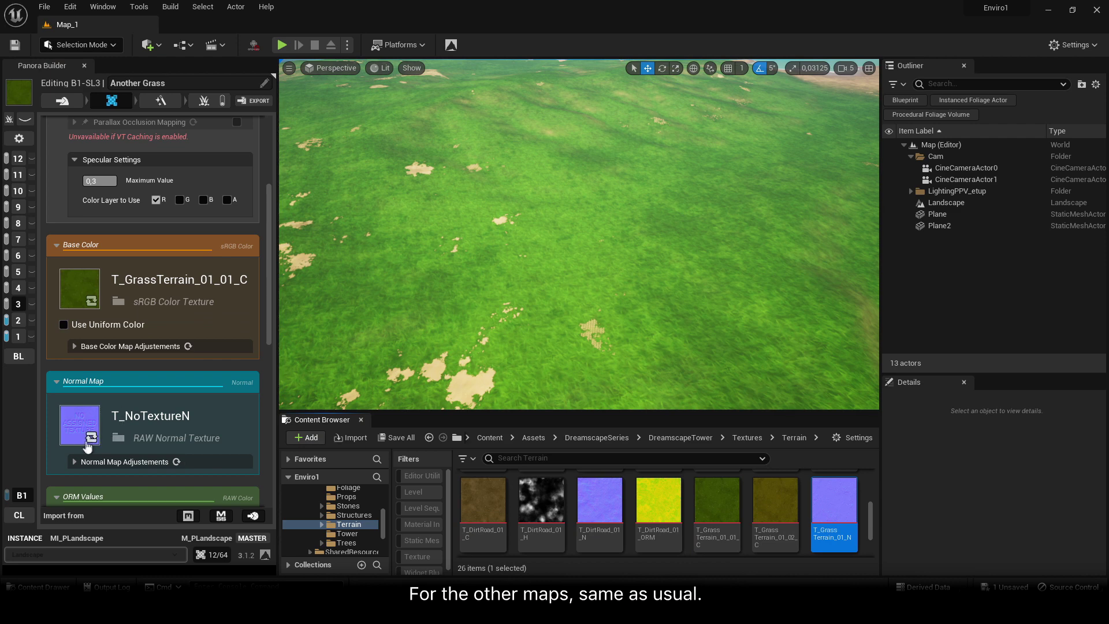
pyautogui.click(90, 439)
# Assign T_GrassTerrain_01_ORM as the sub-layer's packed ORM texture
pyautogui.scroll(-5, 195, 335)
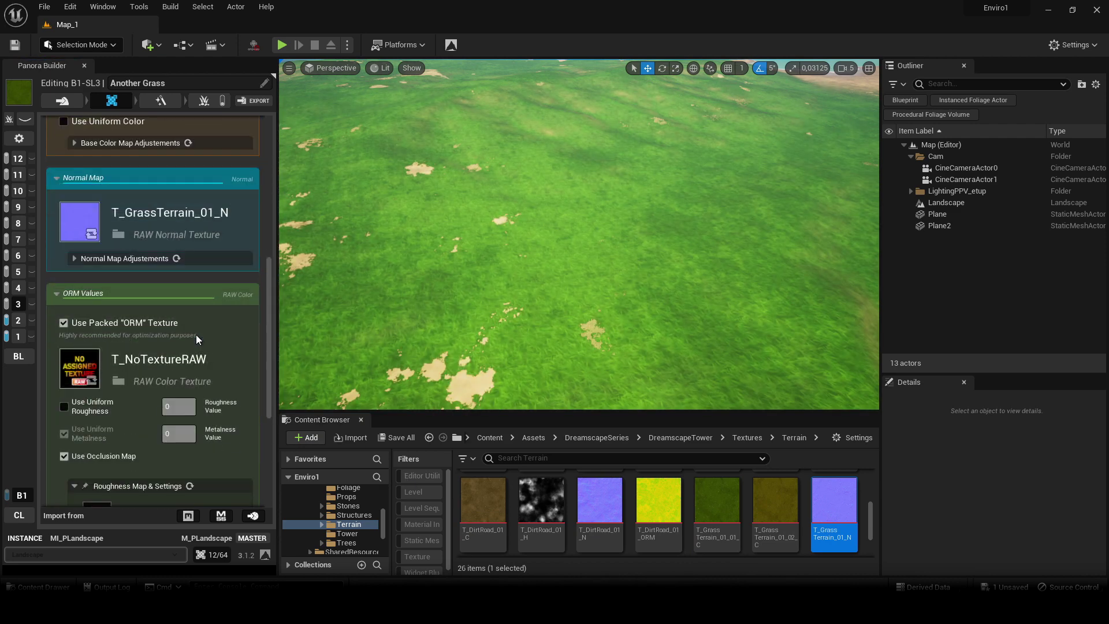
pyautogui.scroll(1, 196, 335)
pyautogui.scroll(-2, 822, 528)
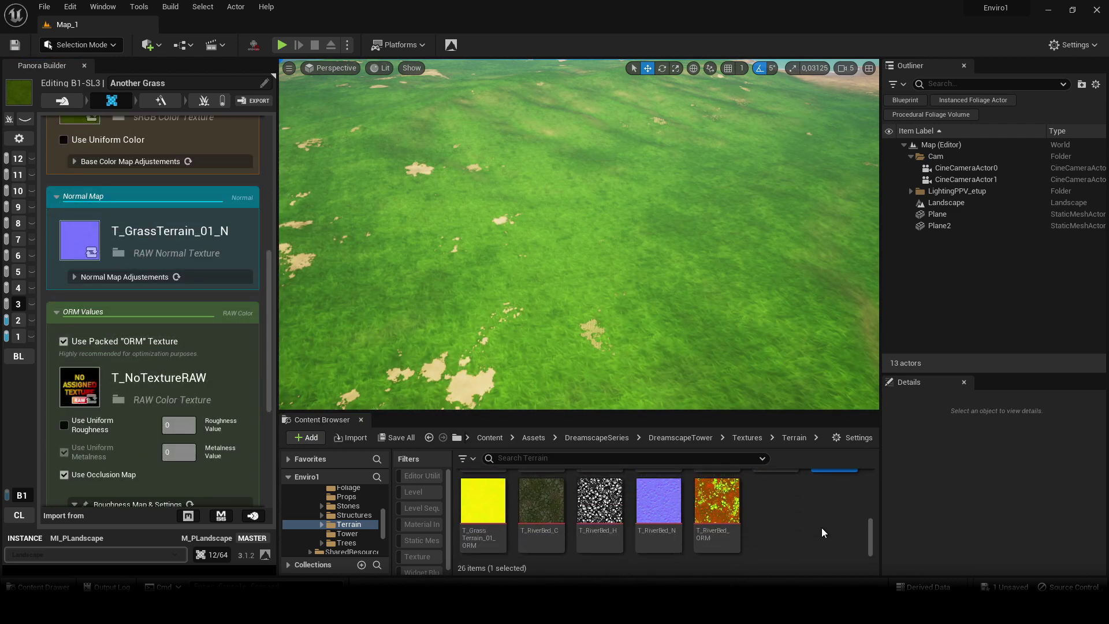
pyautogui.click(460, 540)
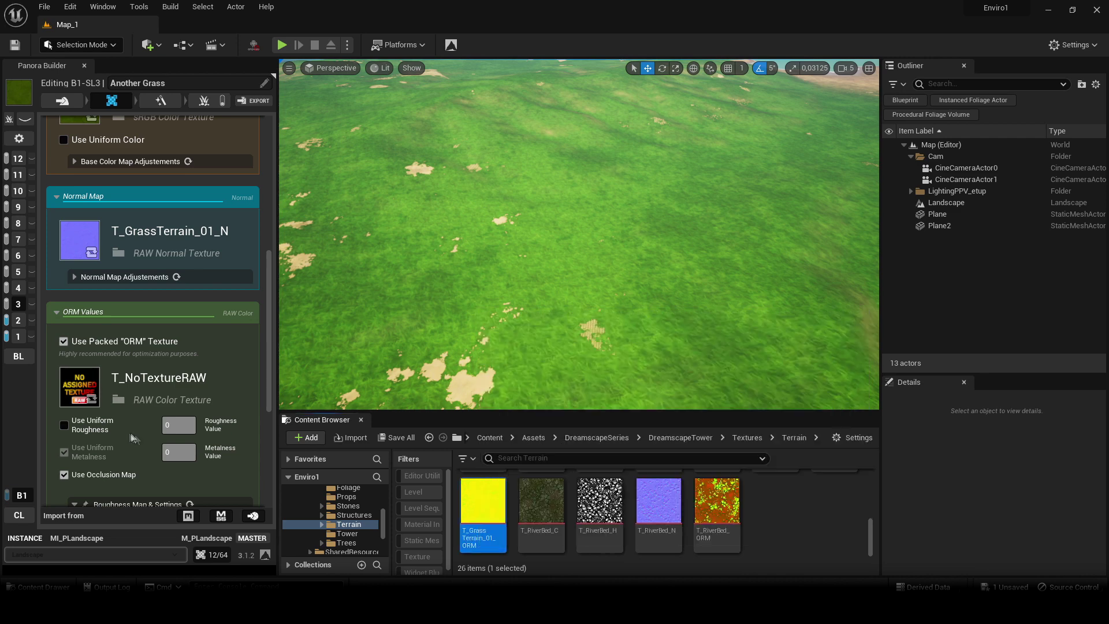
pyautogui.click(92, 400)
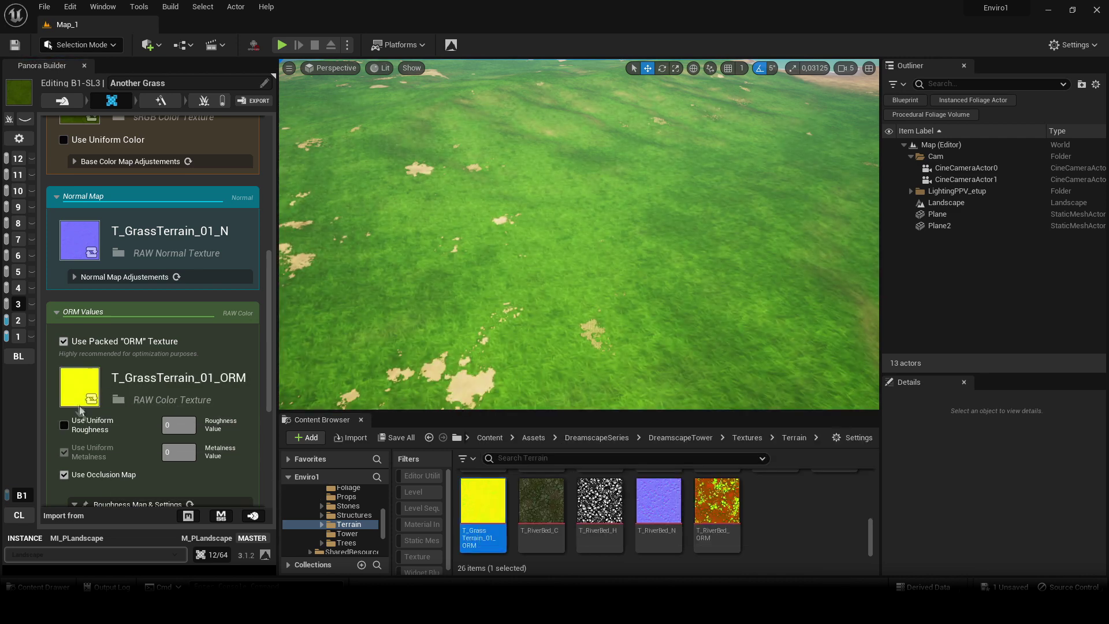
# Enable the Slope filter in the Another Grass sub-layer's mask settings
pyautogui.moveTo(687, 333); pyautogui.dragTo(697, 326, button='right')
pyautogui.press('F11')
pyautogui.moveTo(608, 310); pyautogui.dragTo(531, 269, button='right')
pyautogui.press('F11')
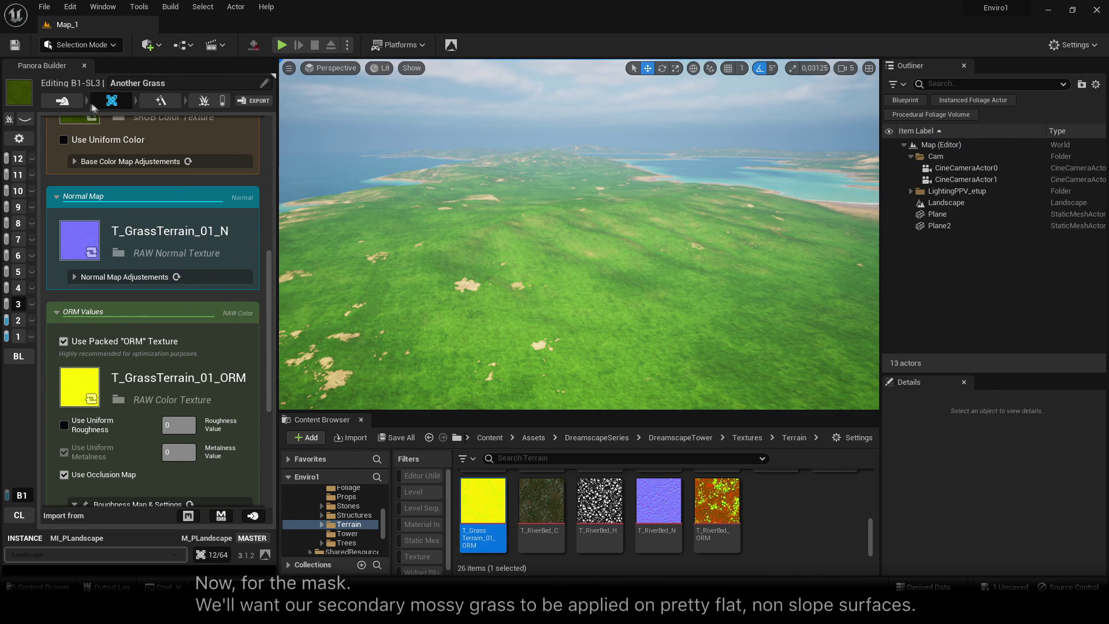
pyautogui.click(70, 102)
pyautogui.scroll(6, 147, 231)
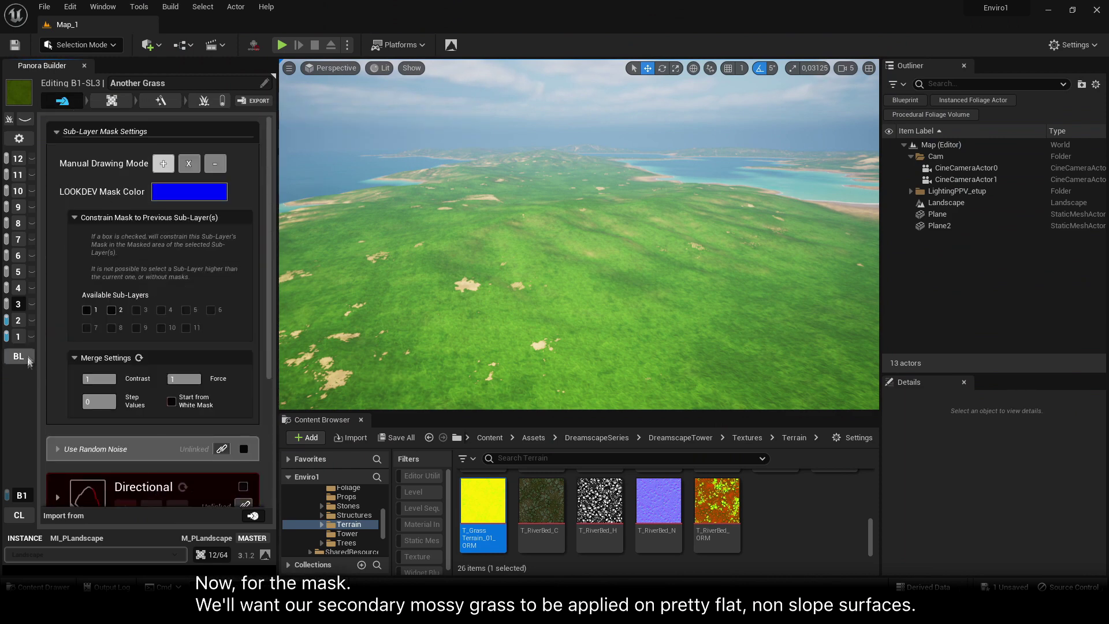
pyautogui.scroll(-2, 149, 299)
pyautogui.scroll(-3, 152, 292)
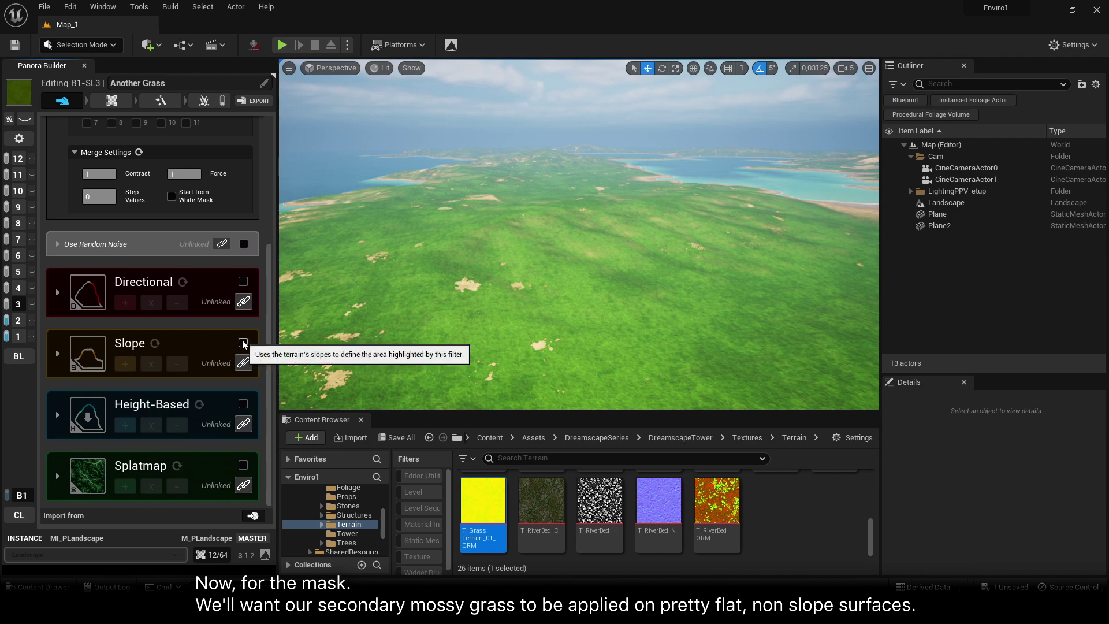
pyautogui.click(206, 342)
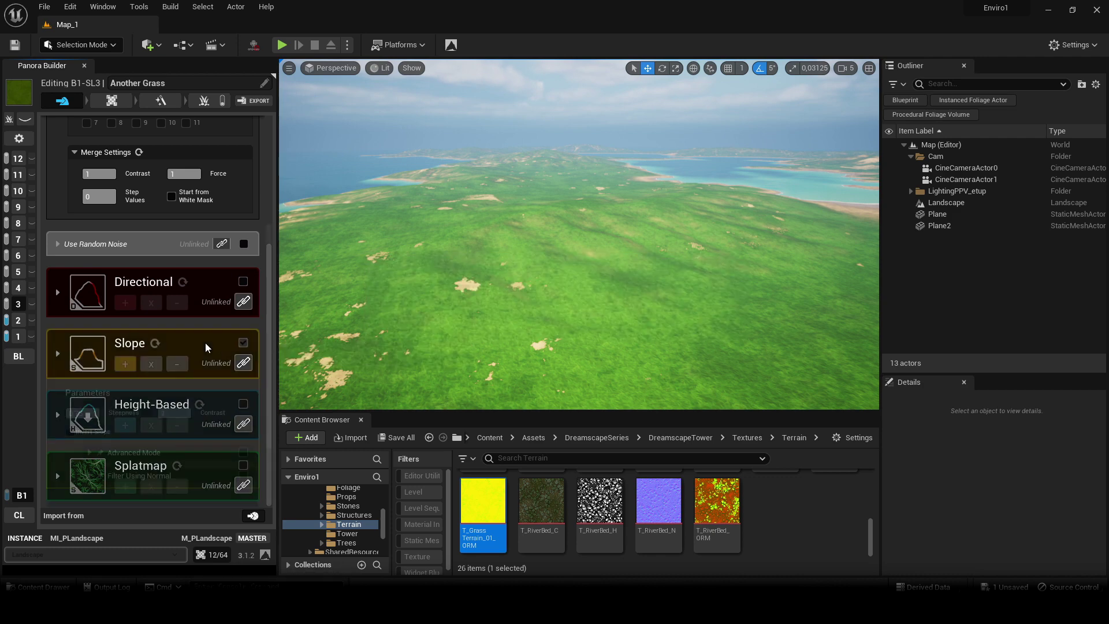
# Turn on the Lookdev mask visualization and inspect the sub-layer masks across the terrain
pyautogui.moveTo(570, 309); pyautogui.dragTo(572, 310, button='right')
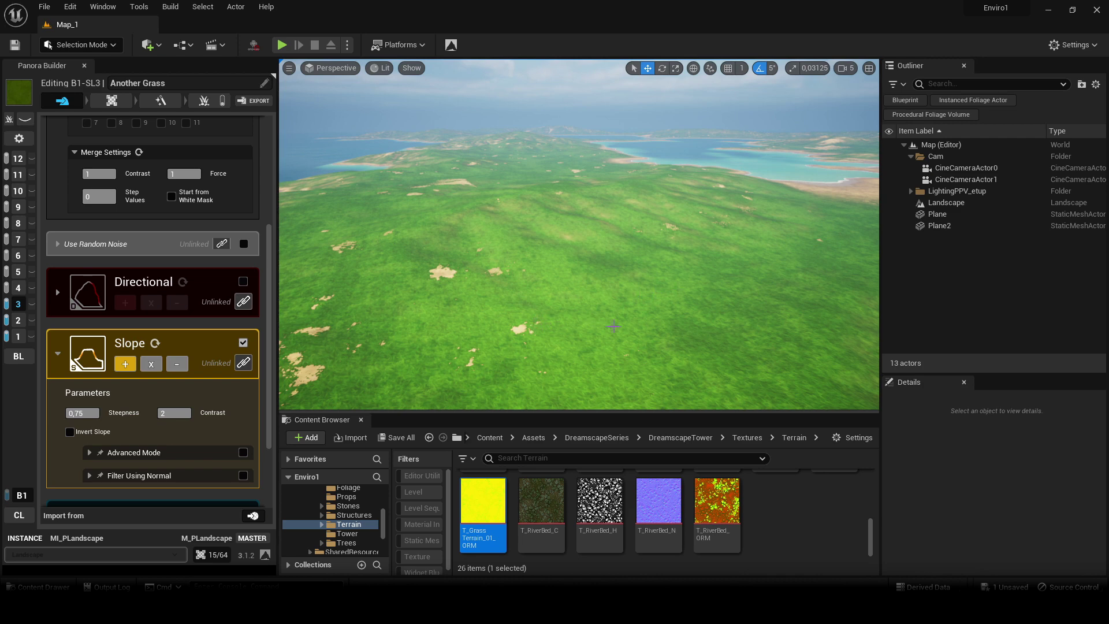
pyautogui.moveTo(614, 326); pyautogui.dragTo(714, 327, button='right')
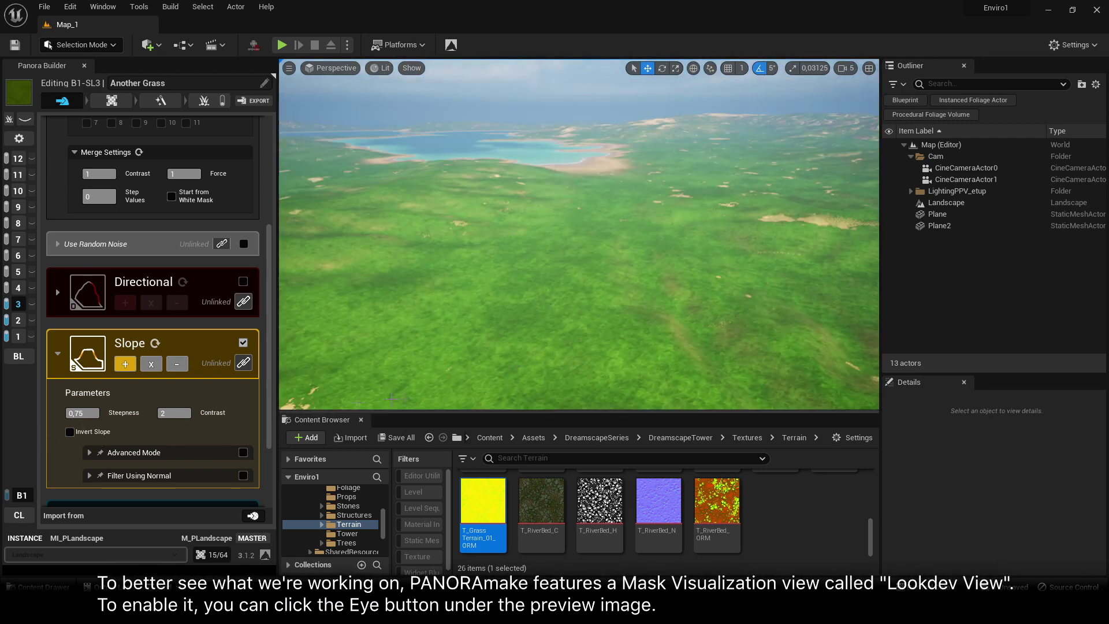
pyautogui.moveTo(391, 398); pyautogui.dragTo(347, 398, button='right')
pyautogui.rightClick(348, 398)
pyautogui.moveTo(688, 313); pyautogui.dragTo(619, 331, button='right')
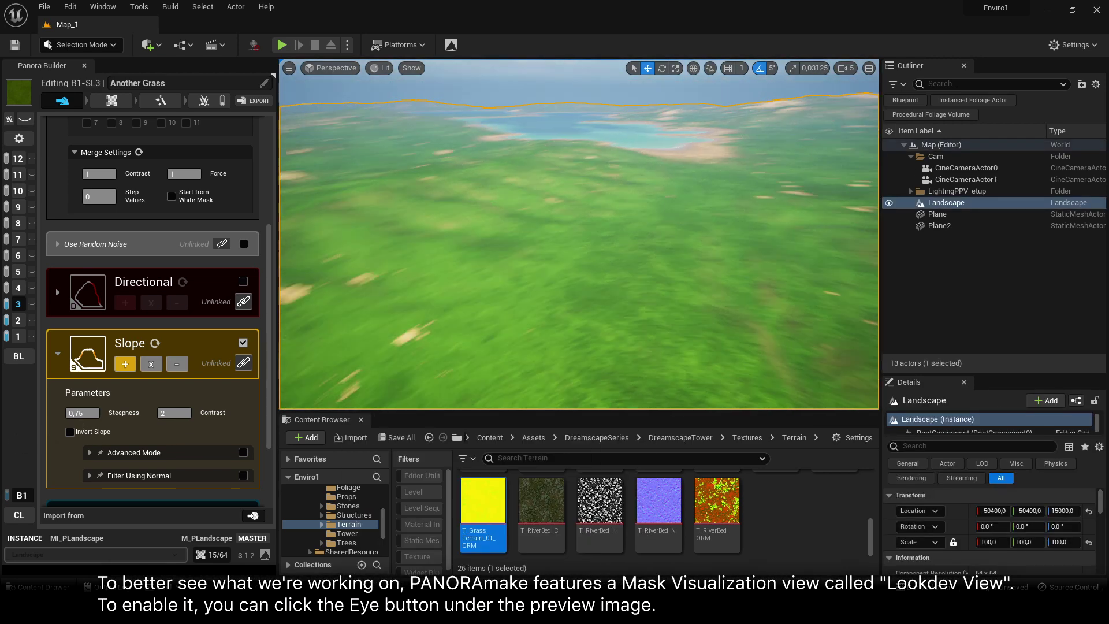
pyautogui.scroll(1, 58, 199)
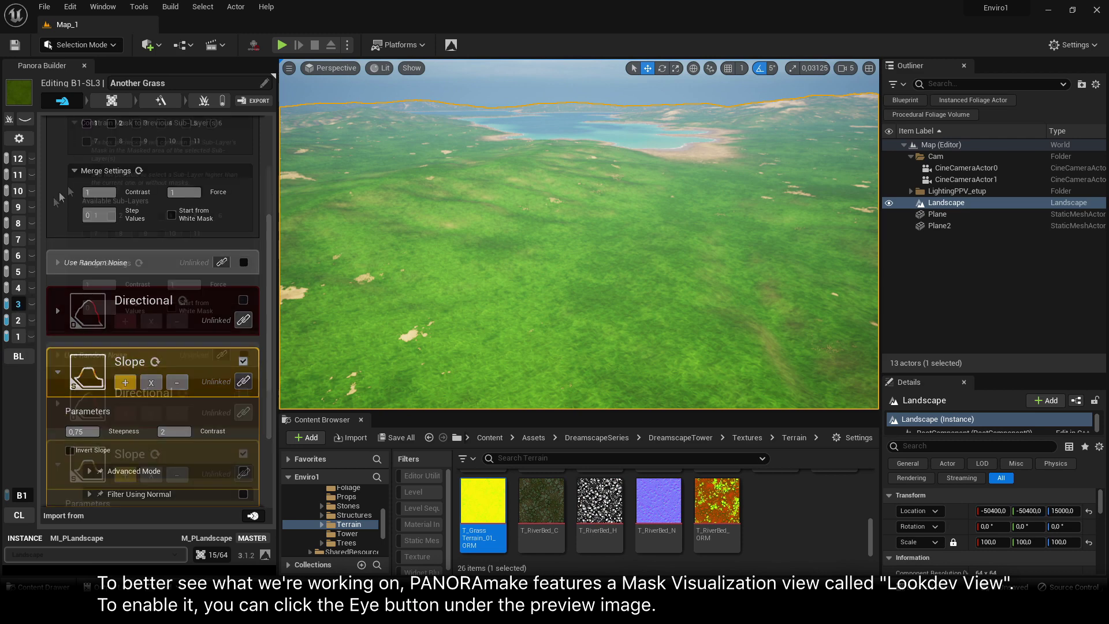
pyautogui.scroll(3, 57, 199)
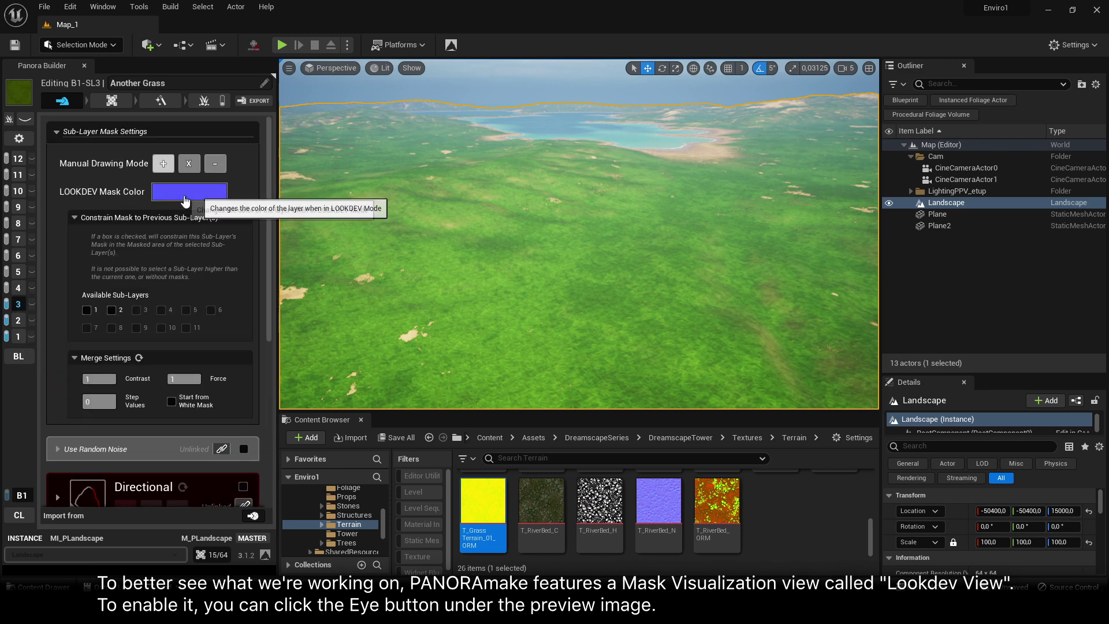
pyautogui.click(25, 120)
pyautogui.moveTo(663, 278); pyautogui.dragTo(791, 326, button='right')
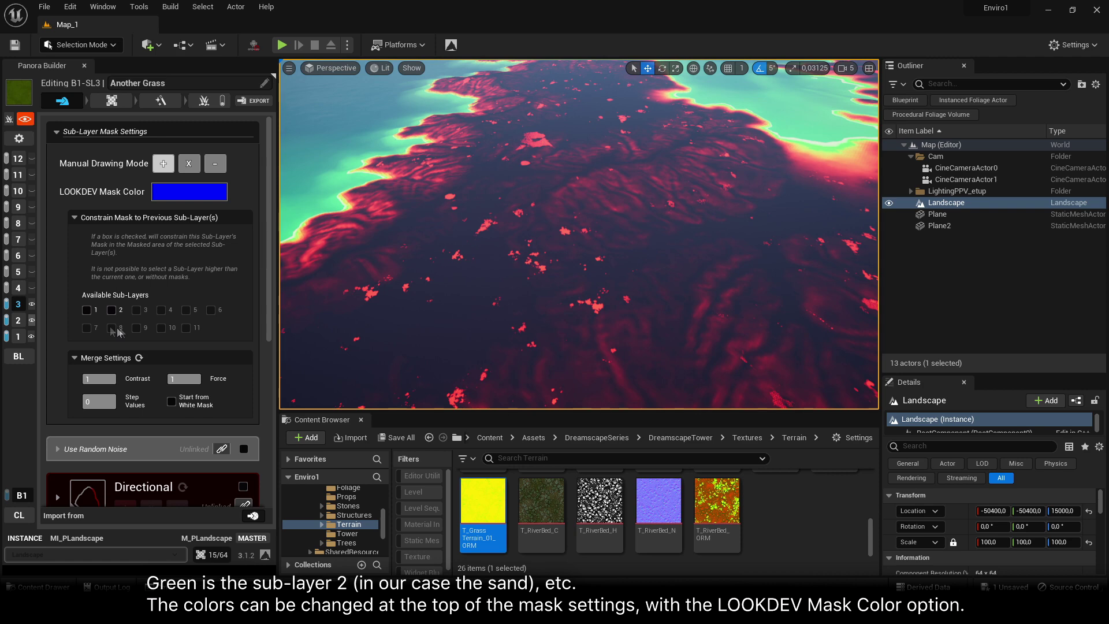
# Enable Advanced Mode for the Slope filter in the Another Grass sub-layer's mask settings
pyautogui.scroll(-8, 203, 303)
pyautogui.scroll(4, 209, 306)
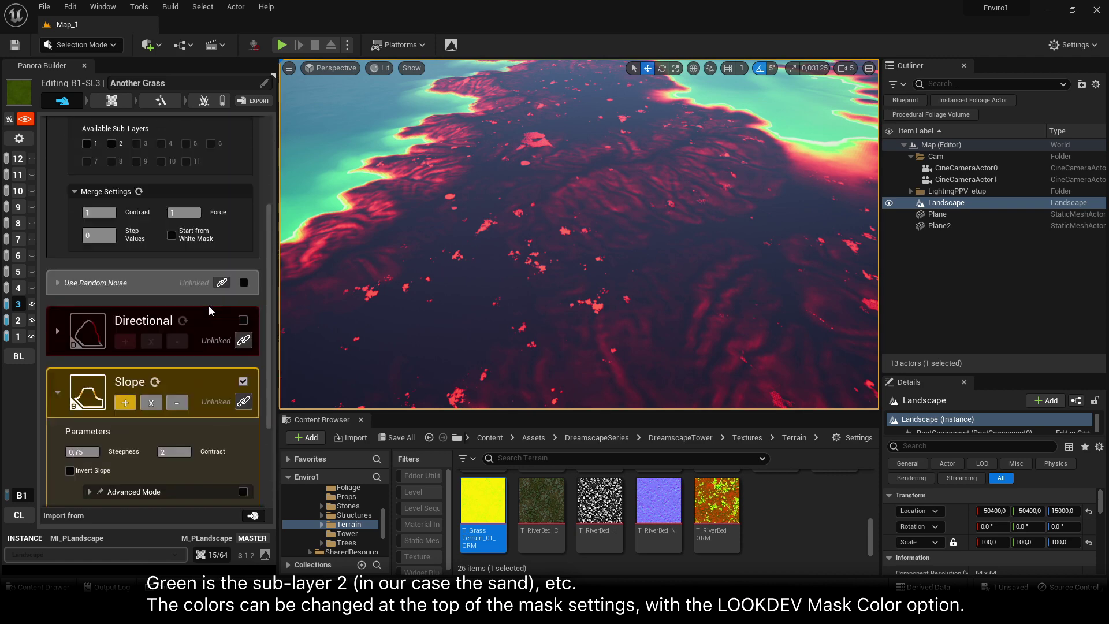
pyautogui.scroll(4, 195, 235)
pyautogui.scroll(-3, 182, 257)
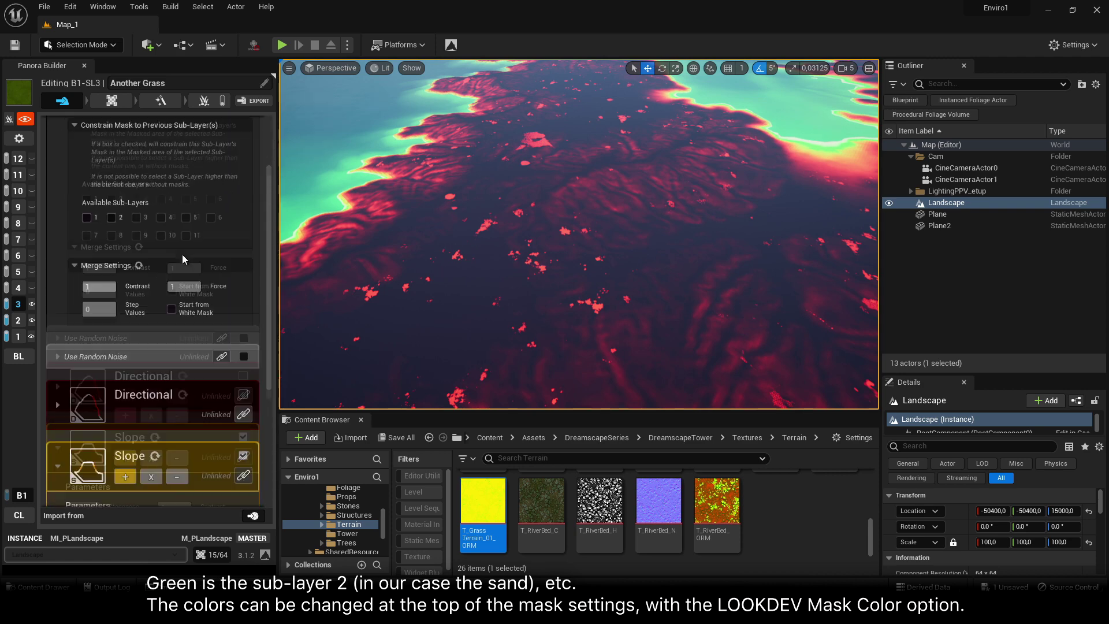
pyautogui.scroll(-3, 183, 248)
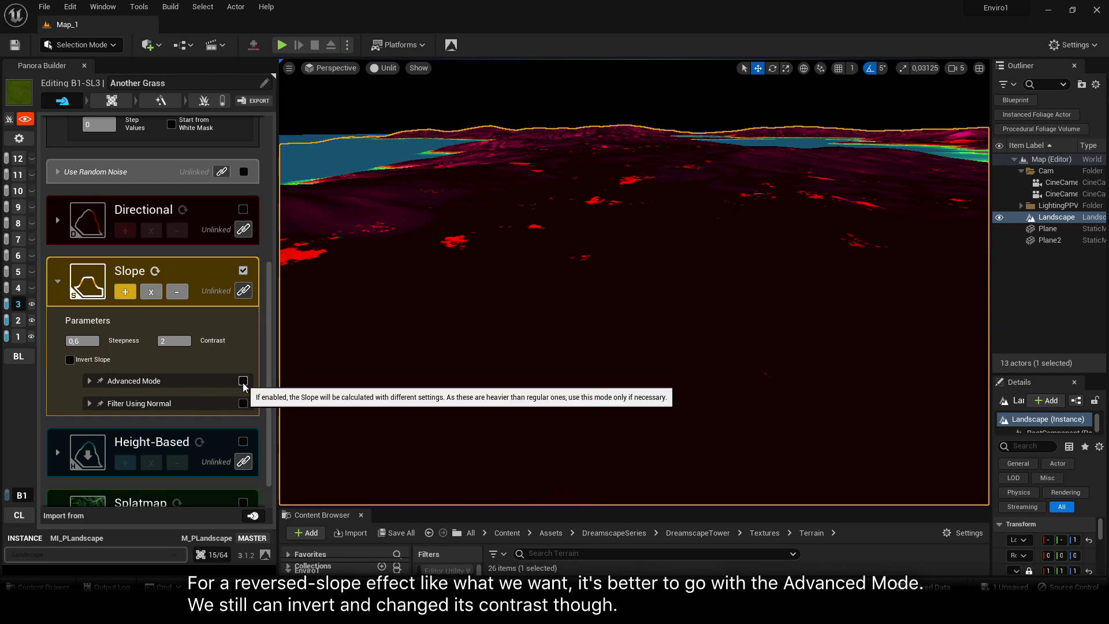
pyautogui.click(144, 383)
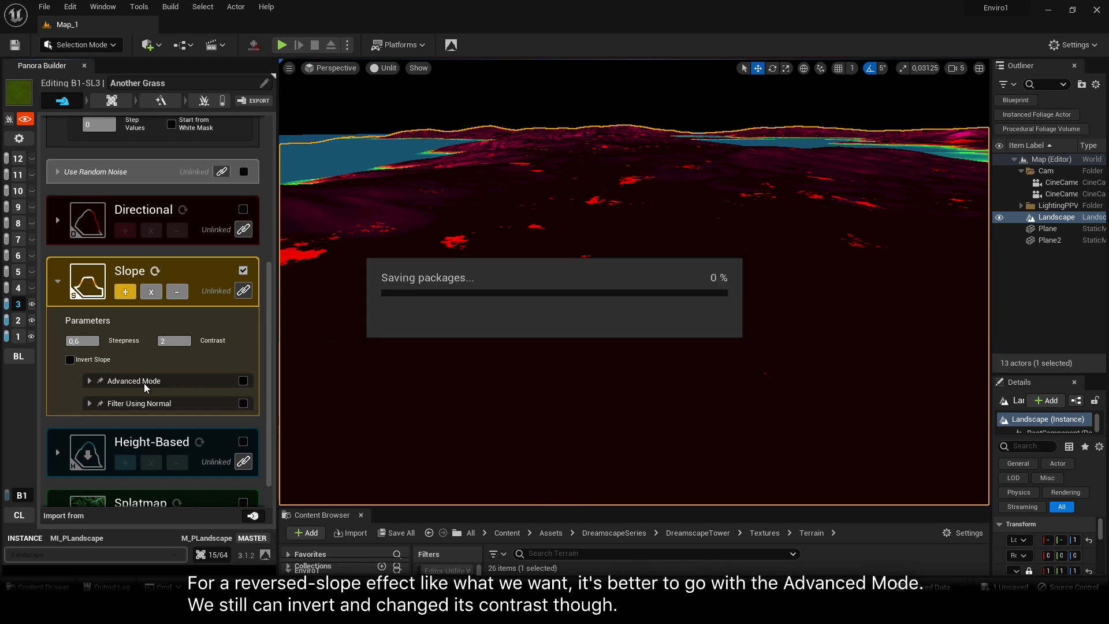
pyautogui.scroll(-3, 179, 405)
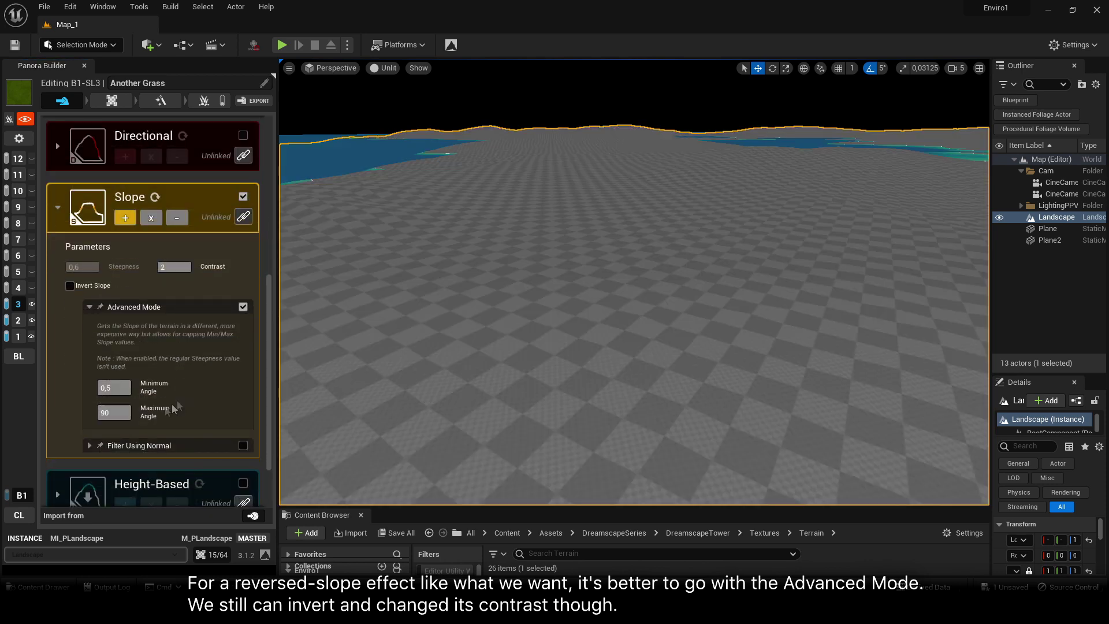
# Set the Slope filter's Minimum Angle to 0 and invert the slope
pyautogui.moveTo(115, 388); pyautogui.dragTo(41, 389)
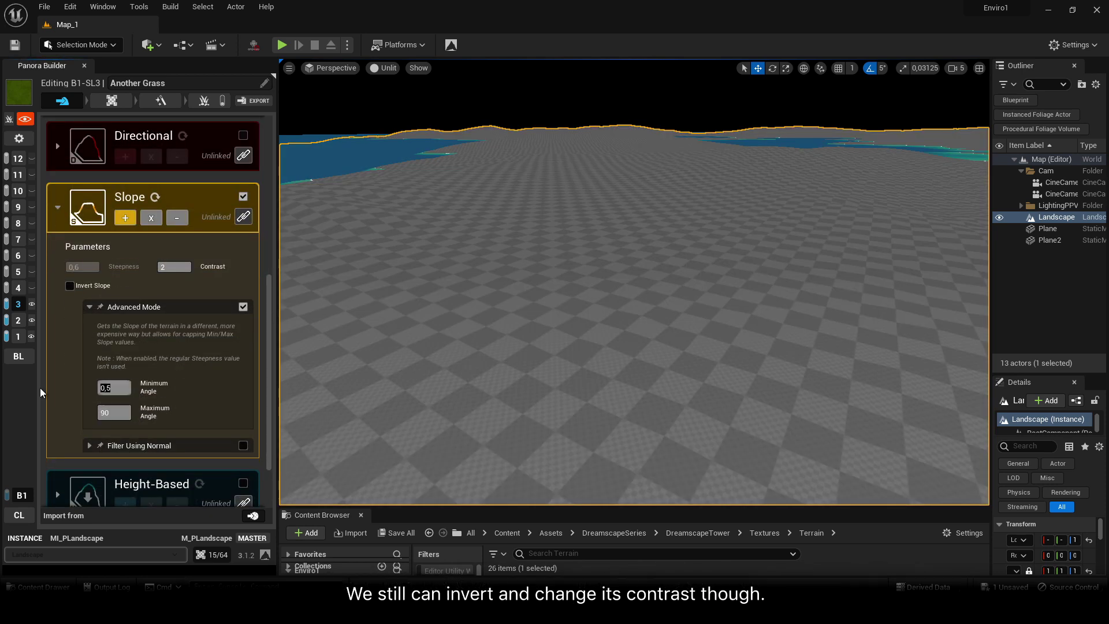
pyautogui.write('0')
pyautogui.press('Return')
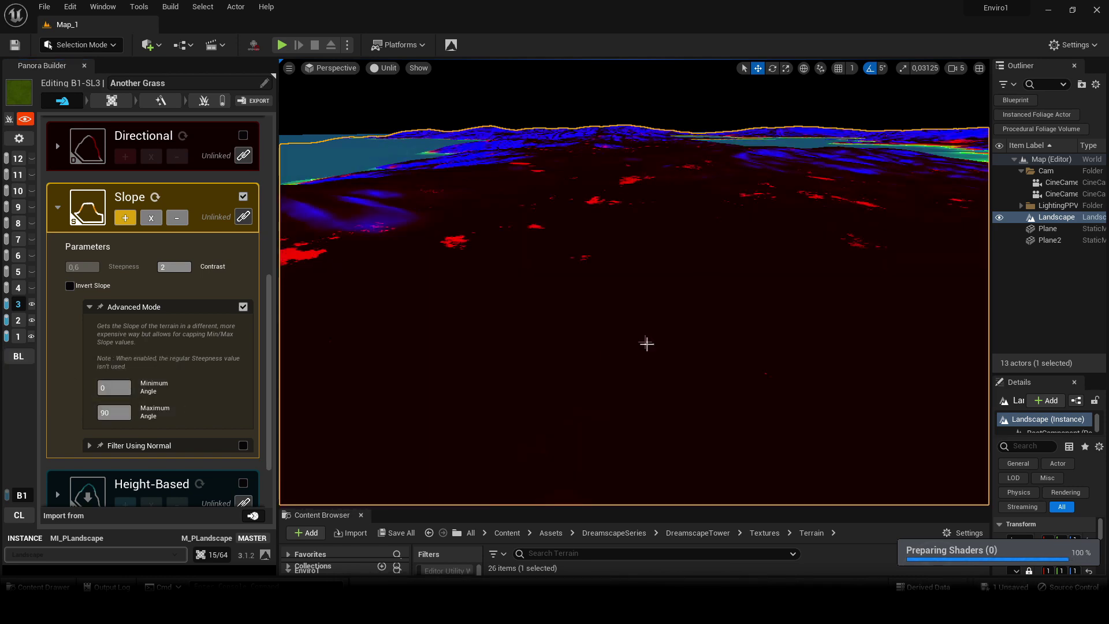
pyautogui.click(70, 286)
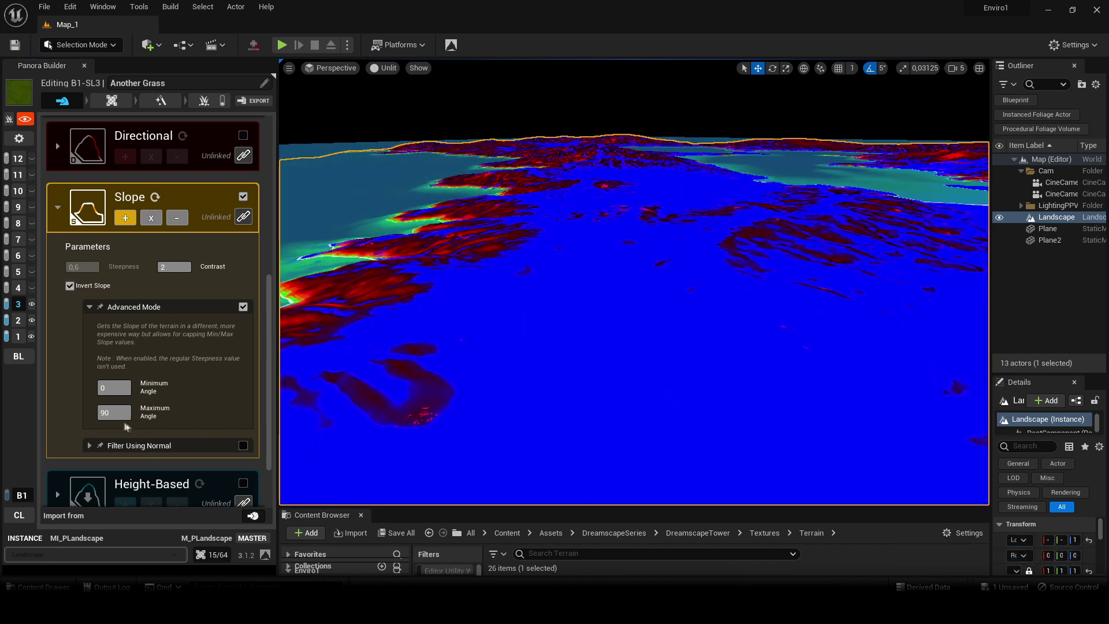
# Try Maximum Angle values such as 20 and 60 for the Slope filter and return it to 90
pyautogui.moveTo(118, 413); pyautogui.dragTo(67, 416)
pyautogui.press('Return')
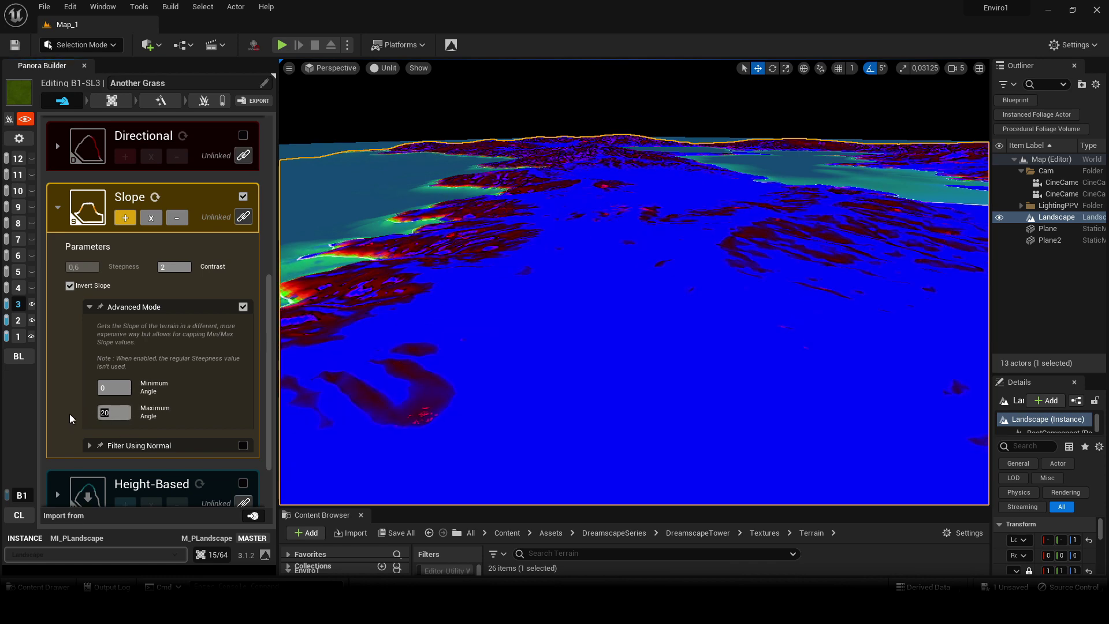
pyautogui.press('Return')
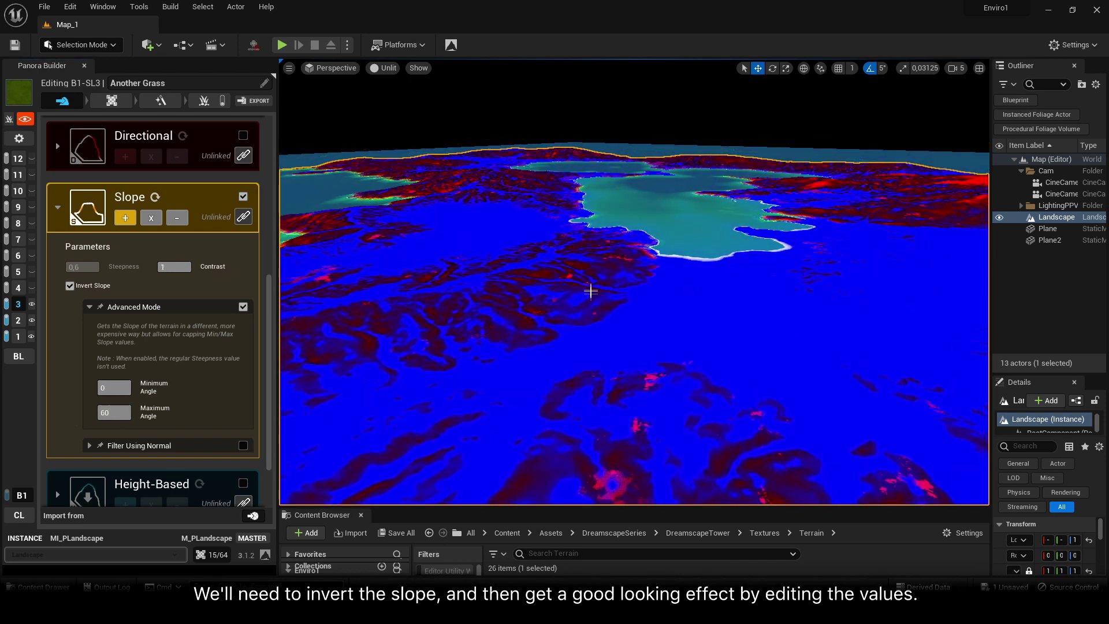
pyautogui.moveTo(591, 312); pyautogui.dragTo(572, 381, button='middle')
pyautogui.click(114, 413)
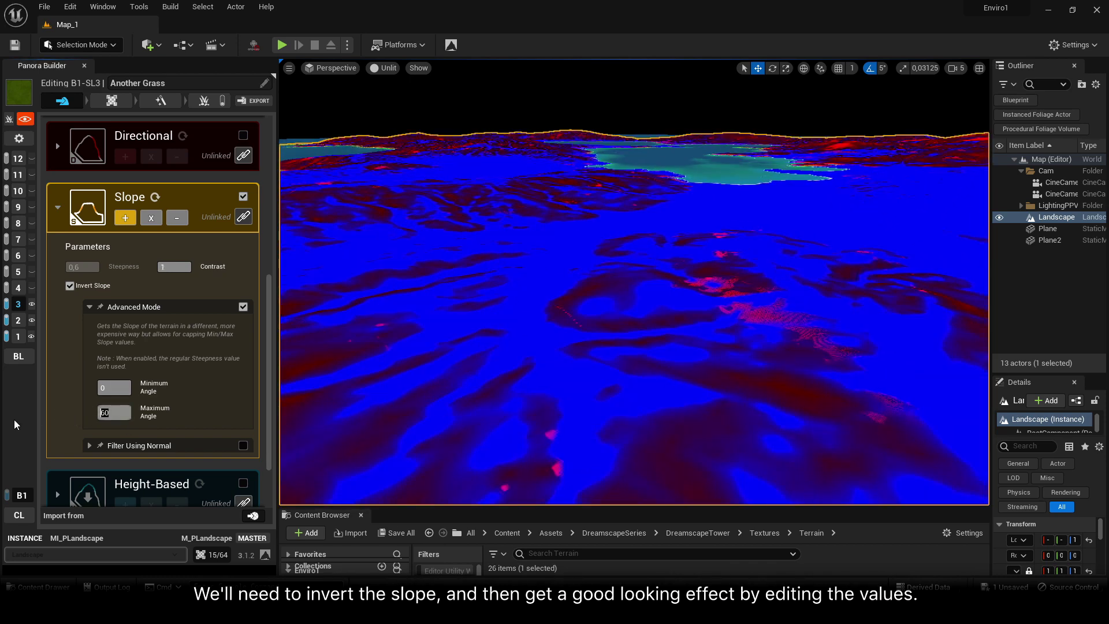
pyautogui.press('Return')
pyautogui.moveTo(543, 359); pyautogui.dragTo(496, 385, button='middle')
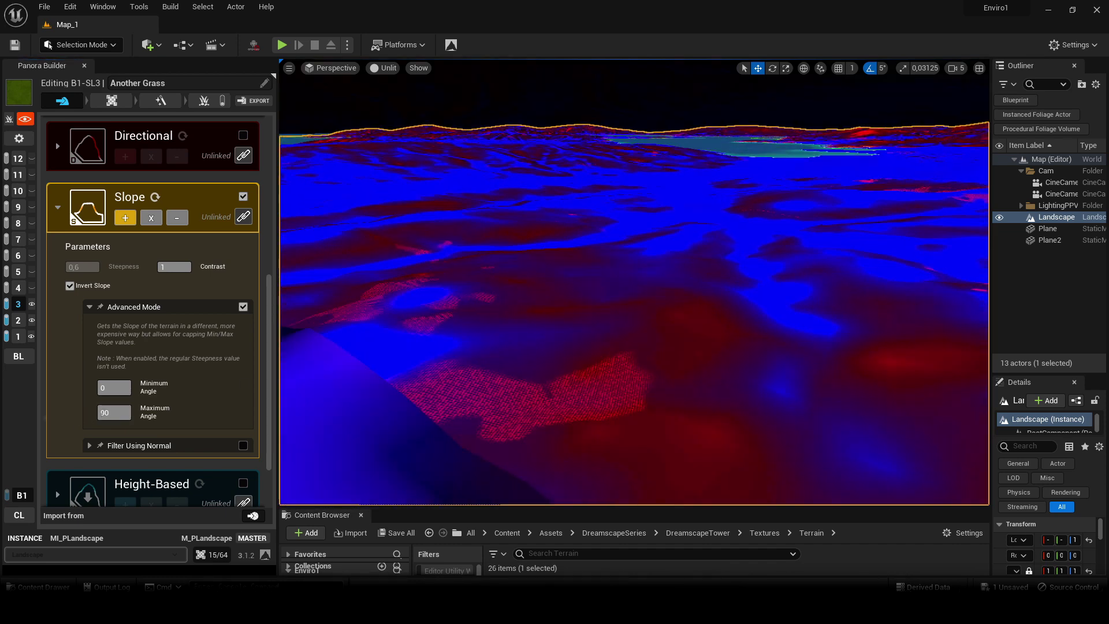
pyautogui.click(111, 413)
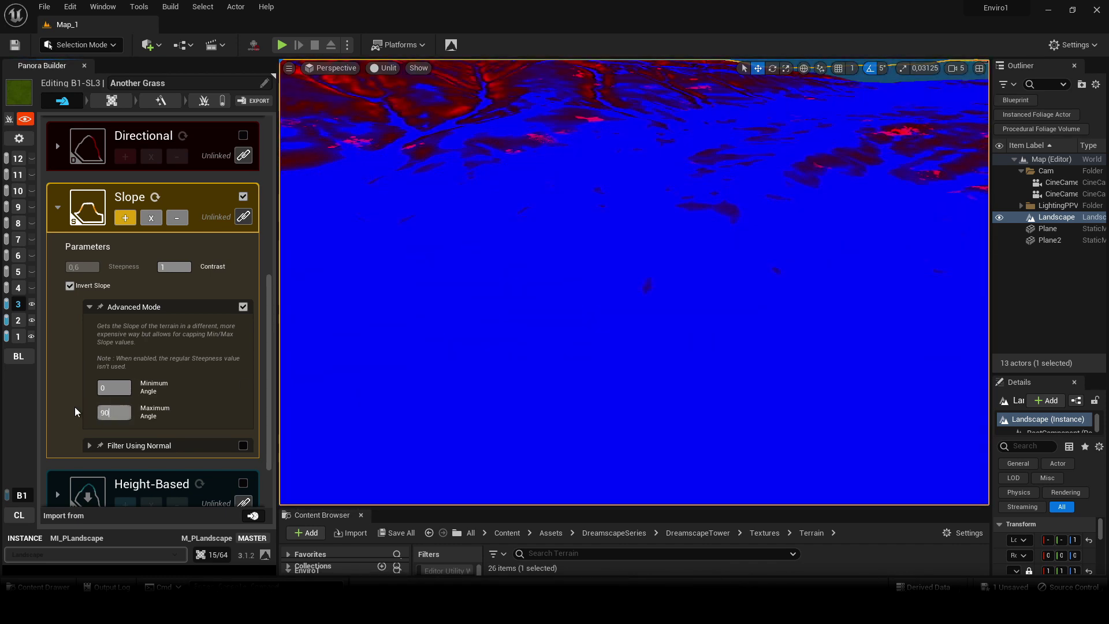
pyautogui.press('Return')
# Try Slope filter Contrast values of 2 and 0
pyautogui.moveTo(171, 268); pyautogui.dragTo(113, 272)
pyautogui.write('2')
pyautogui.press('Return')
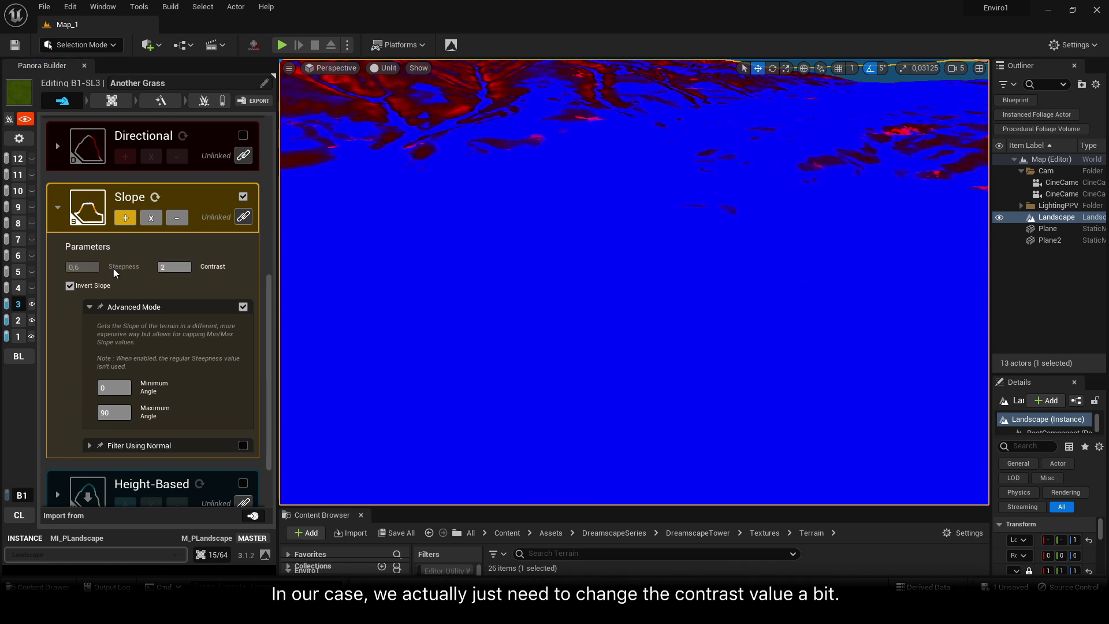
pyautogui.click(173, 267)
pyautogui.press('Return')
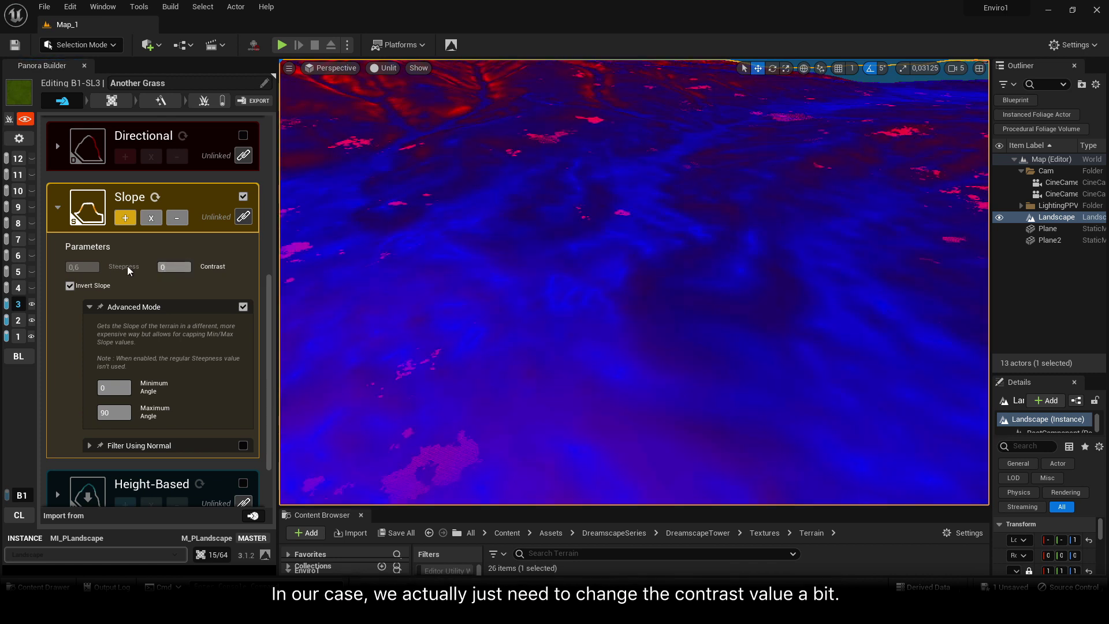
# Turn off the Lookdev mask visualization to inspect the grass blend on the terrain, and turn it back on
pyautogui.moveTo(553, 362); pyautogui.dragTo(537, 341, button='right')
pyautogui.click(25, 119)
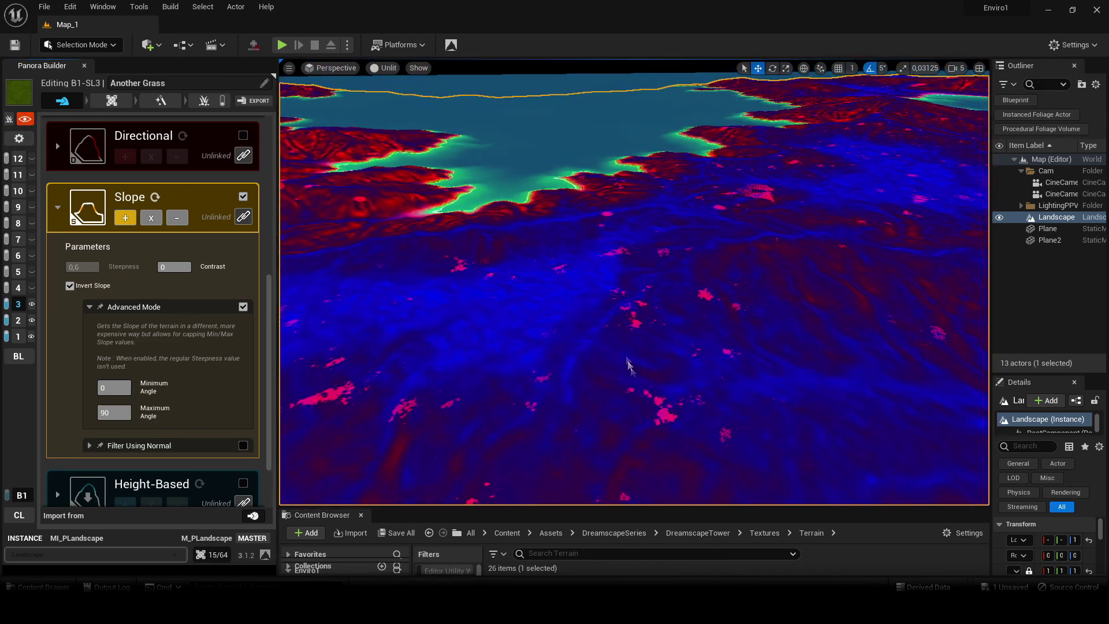
pyautogui.moveTo(663, 396)
pyautogui.mouseDown(button='right')
pyautogui.moveTo(665, 381)
pyautogui.moveTo(667, 425)
pyautogui.mouseUp(button='right')
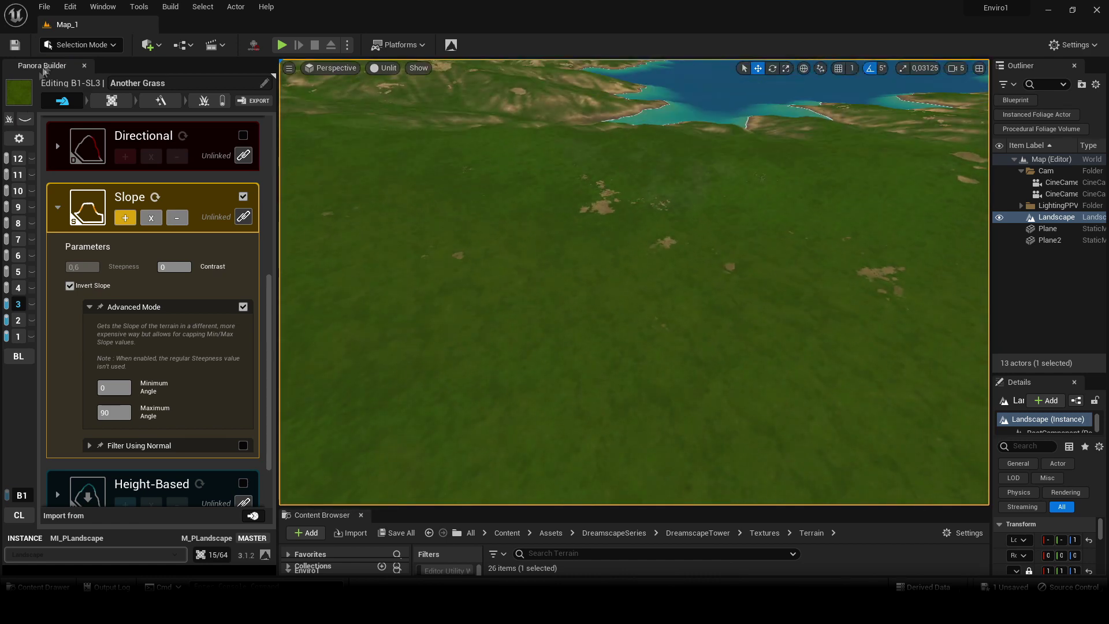
pyautogui.click(25, 119)
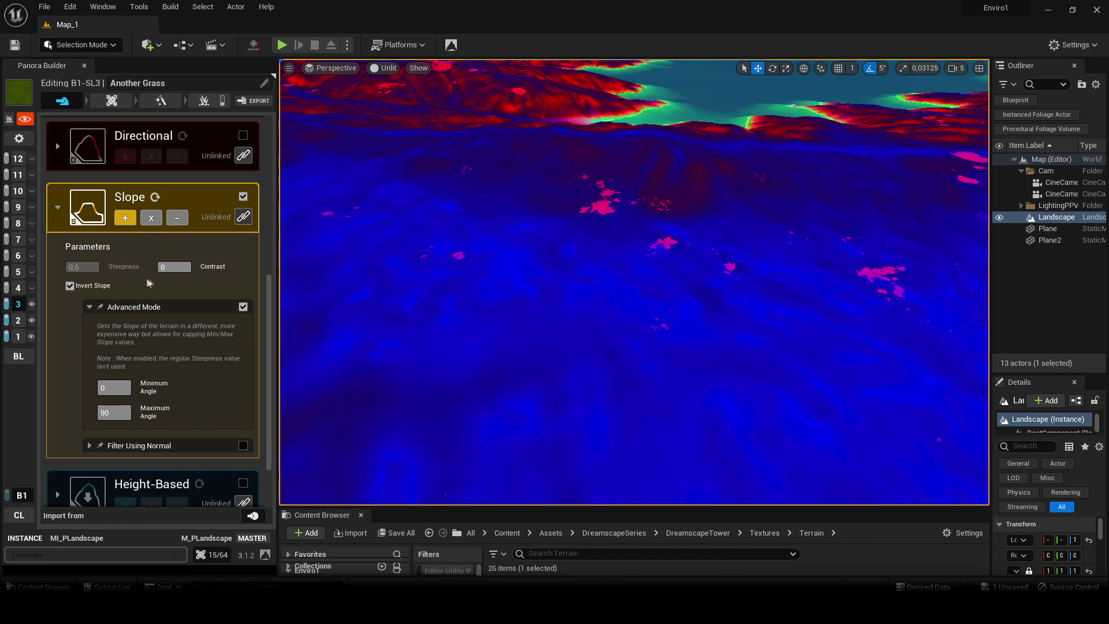
# Set the Slope filter's Contrast to 1 and check the mask across the terrain
pyautogui.moveTo(178, 268); pyautogui.dragTo(122, 274)
pyautogui.write('1')
pyautogui.press('Return')
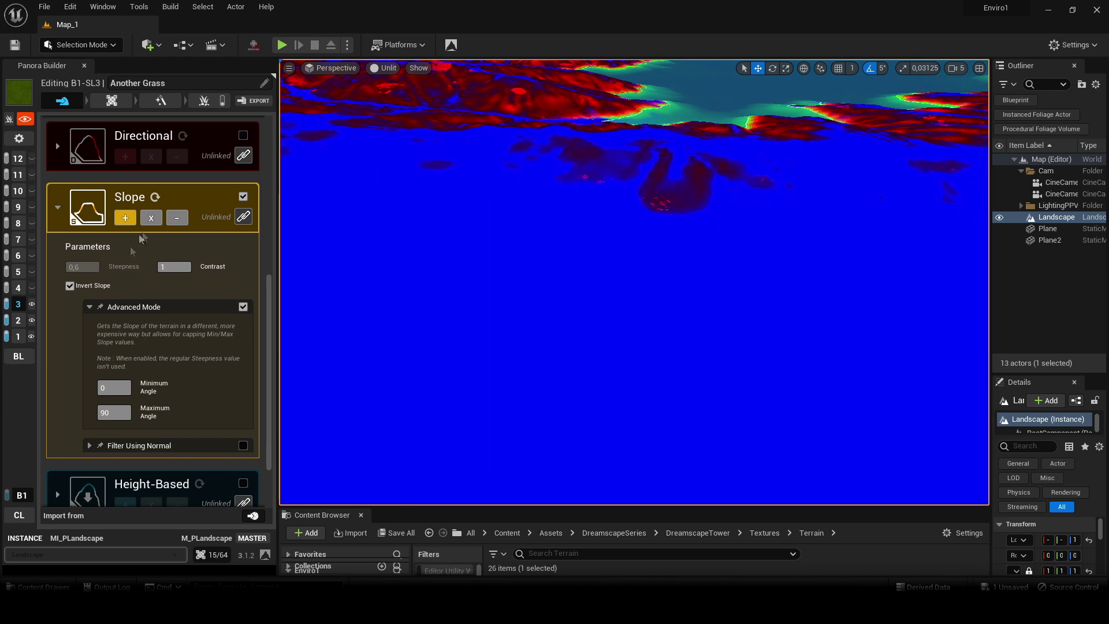
pyautogui.moveTo(621, 356); pyautogui.dragTo(619, 355, button='right')
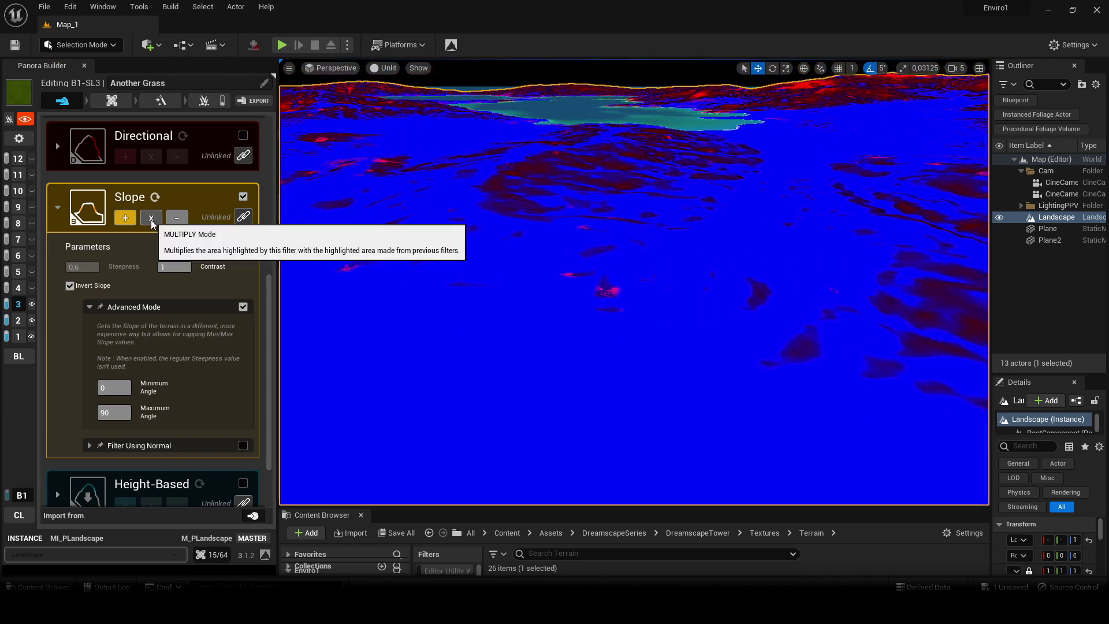
# Collapse the Slope filter and enable Use Random Noise on channel B for the sub-layer's mask
pyautogui.scroll(11, 120, 305)
pyautogui.click(58, 412)
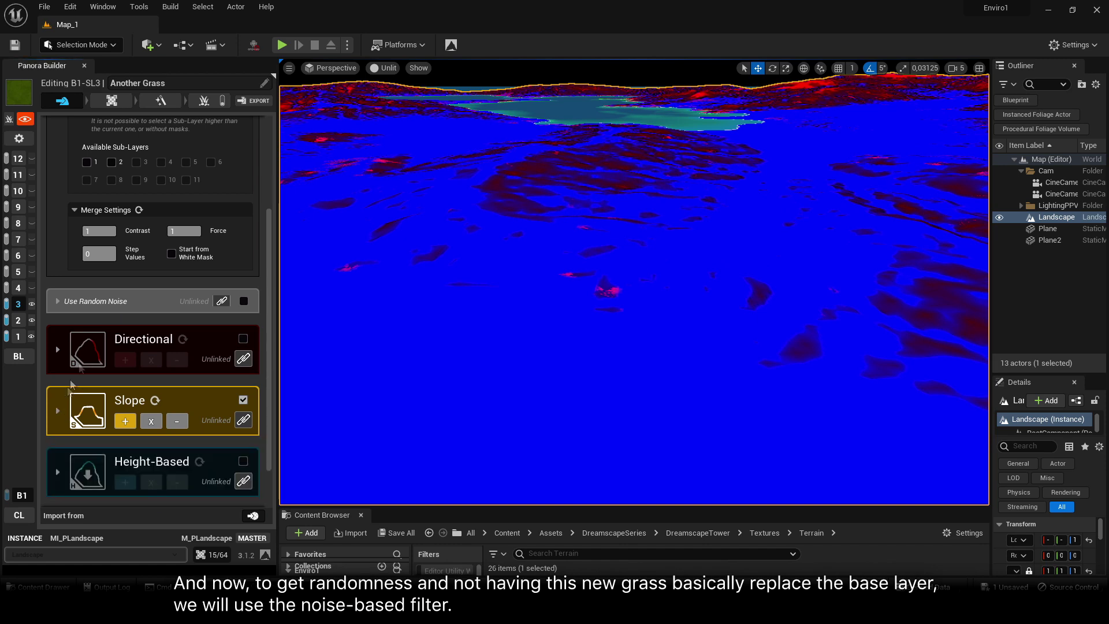
pyautogui.scroll(3, 73, 384)
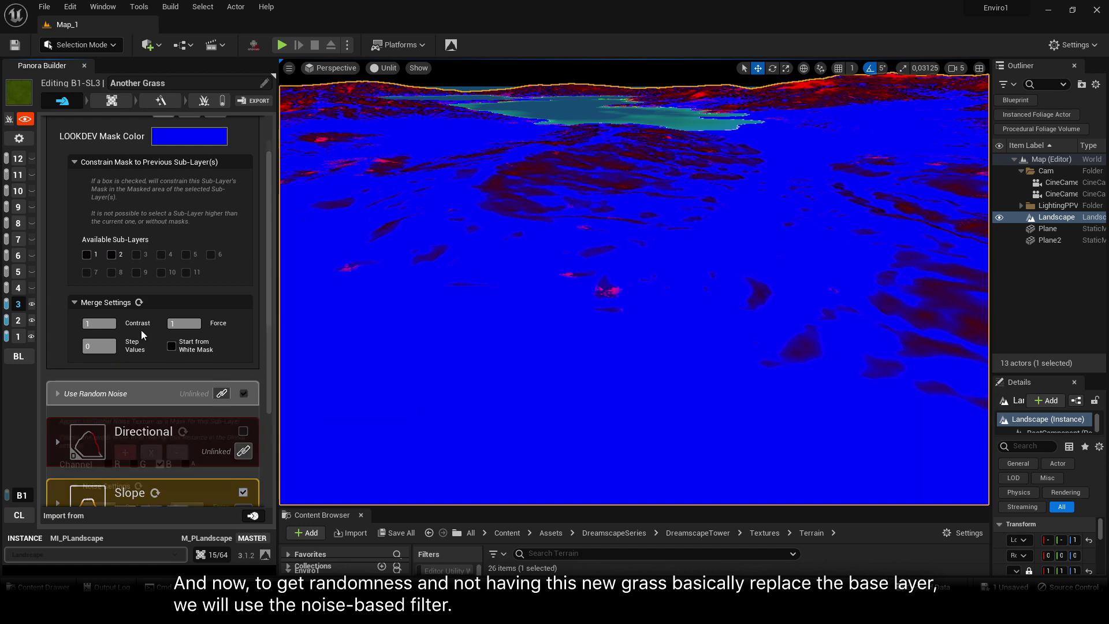
pyautogui.scroll(-5, 167, 273)
pyautogui.scroll(-3, 162, 270)
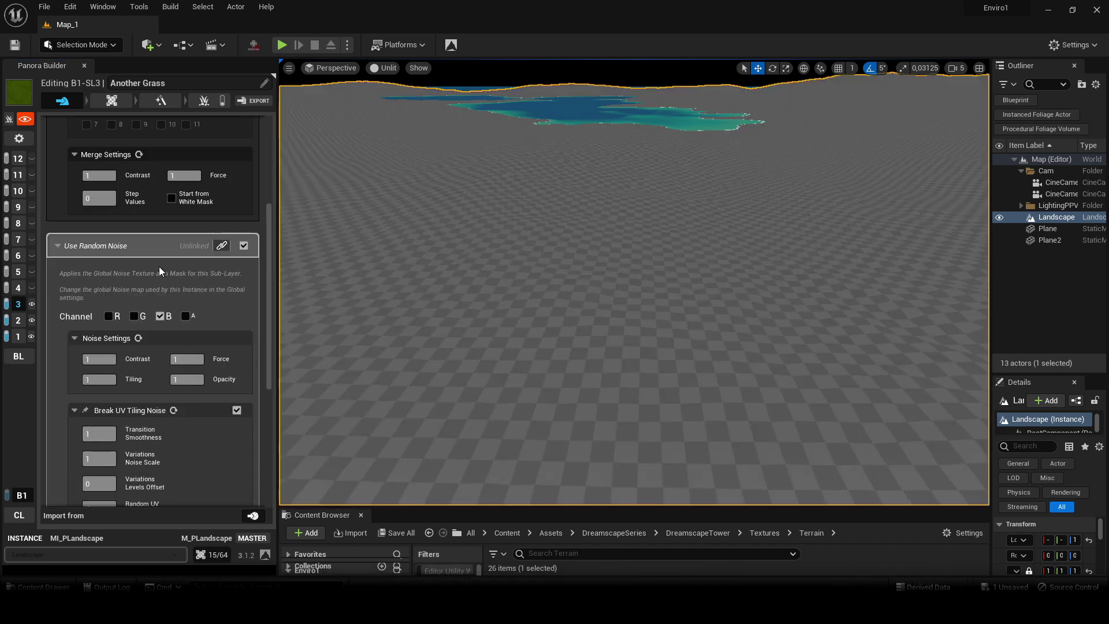
pyautogui.click(160, 316)
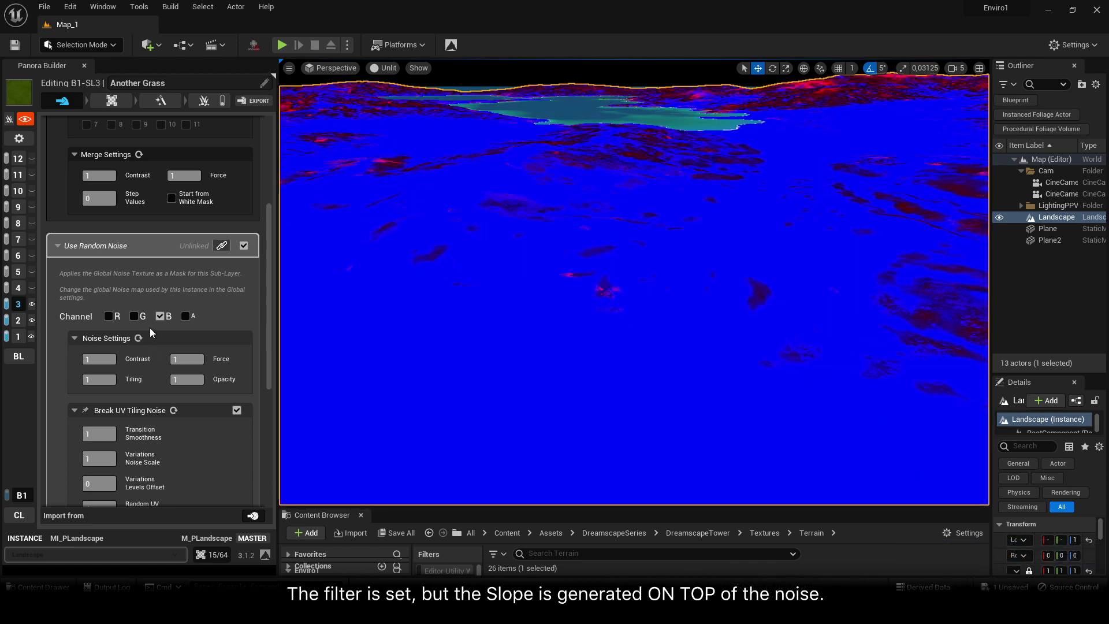
# Switch the Slope filter to Multiply mode and inspect the noise-broken mask on the terrain
pyautogui.scroll(-2, 217, 318)
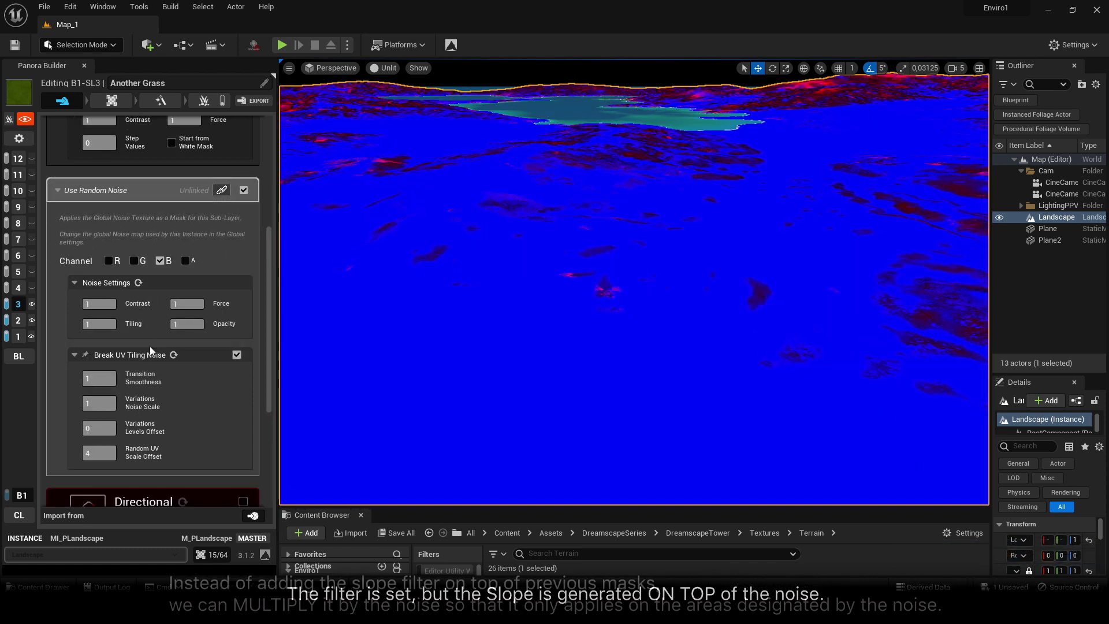
pyautogui.scroll(-8, 199, 383)
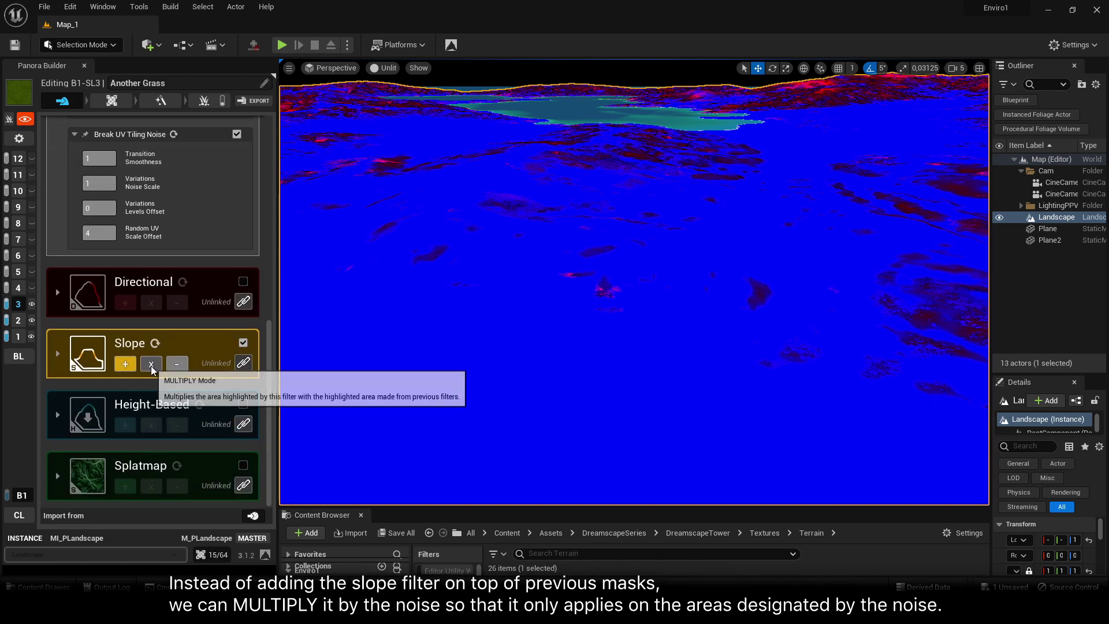
pyautogui.click(151, 364)
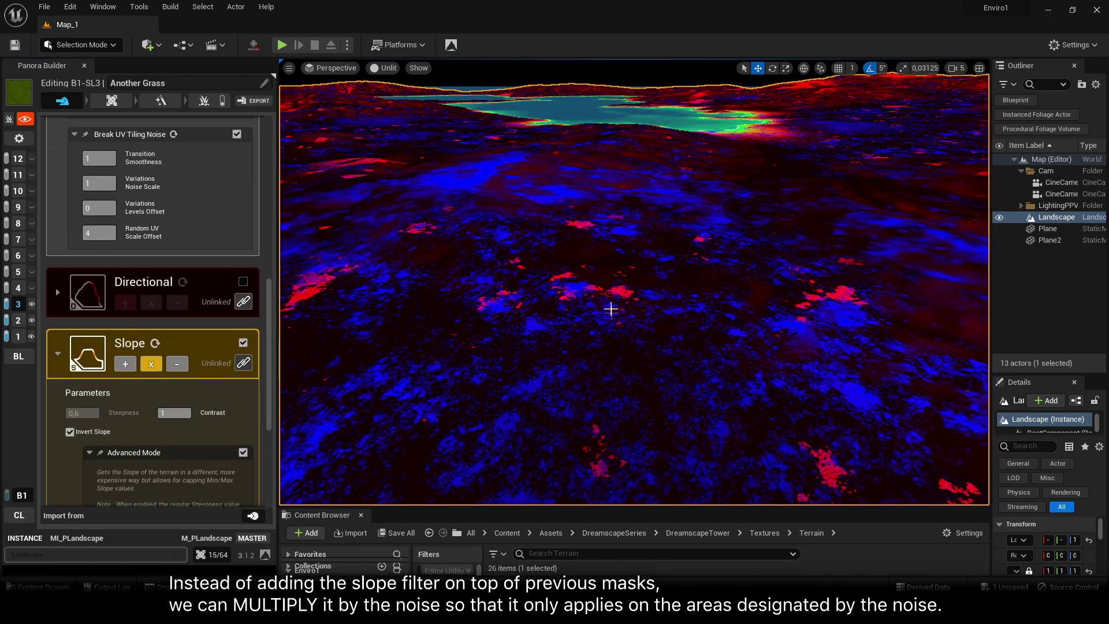
pyautogui.moveTo(650, 367); pyautogui.dragTo(649, 439, button='right')
pyautogui.moveTo(634, 282); pyautogui.dragTo(624, 410, button='right')
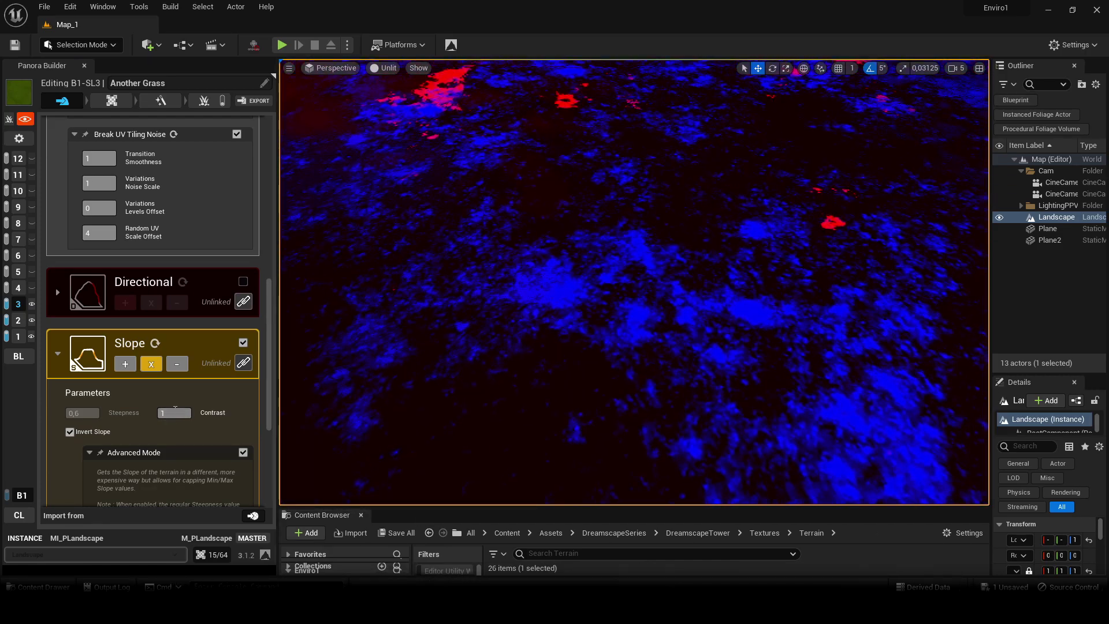
# Set the random noise Force to 1.5 and turn off the Lookdev visualization to check the grass blend
pyautogui.scroll(5, 145, 245)
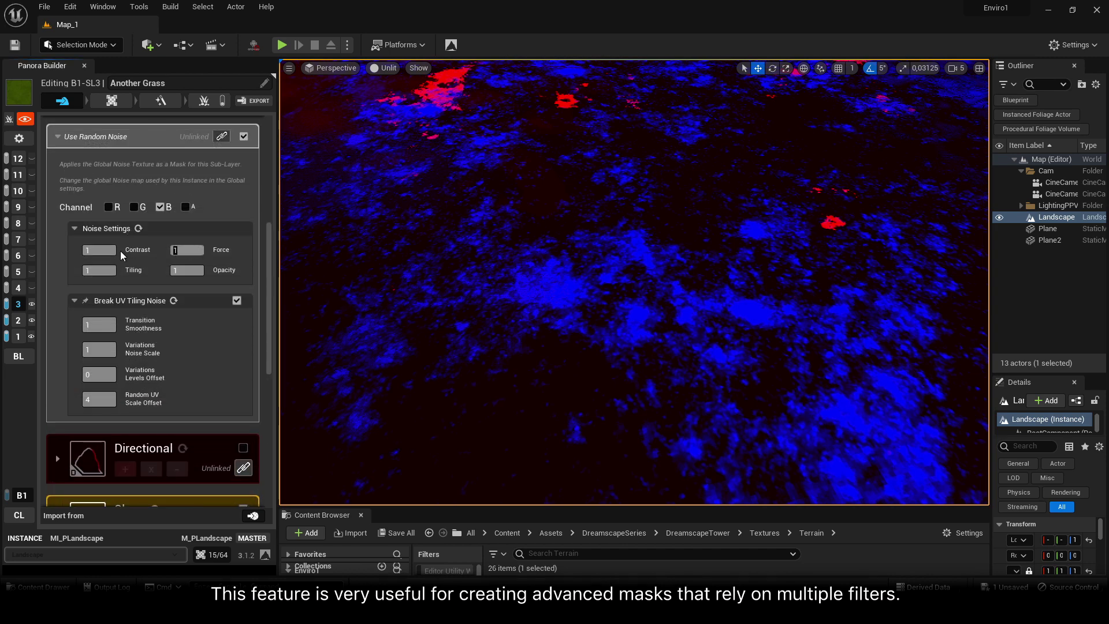
pyautogui.write('1,5')
pyautogui.press('Return')
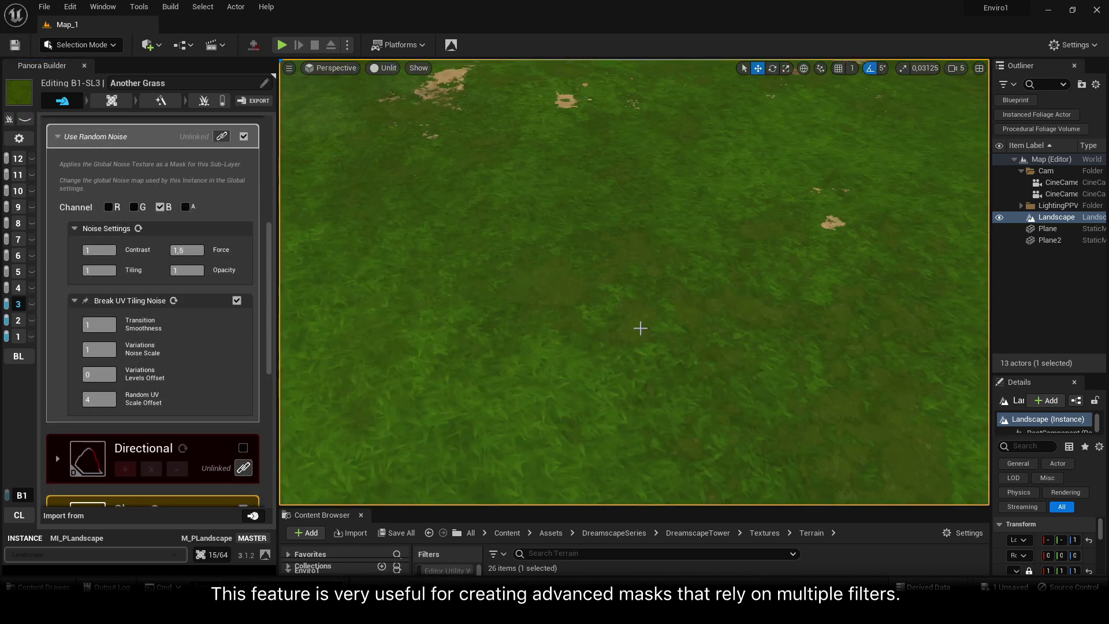
pyautogui.moveTo(639, 328); pyautogui.dragTo(633, 265, button='right')
# Reduce the Another Grass sub-layer's UV Tiling in its texture settings, trying 0.2 before settling on 0.1
pyautogui.scroll(3, 62, 218)
pyautogui.click(111, 100)
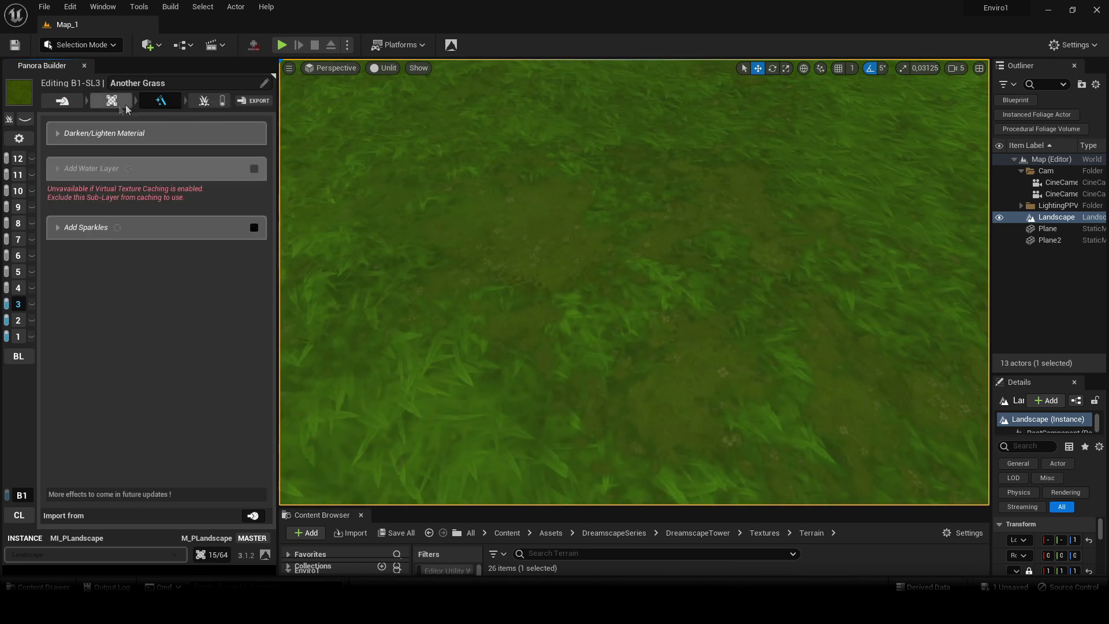
pyautogui.scroll(2, 219, 243)
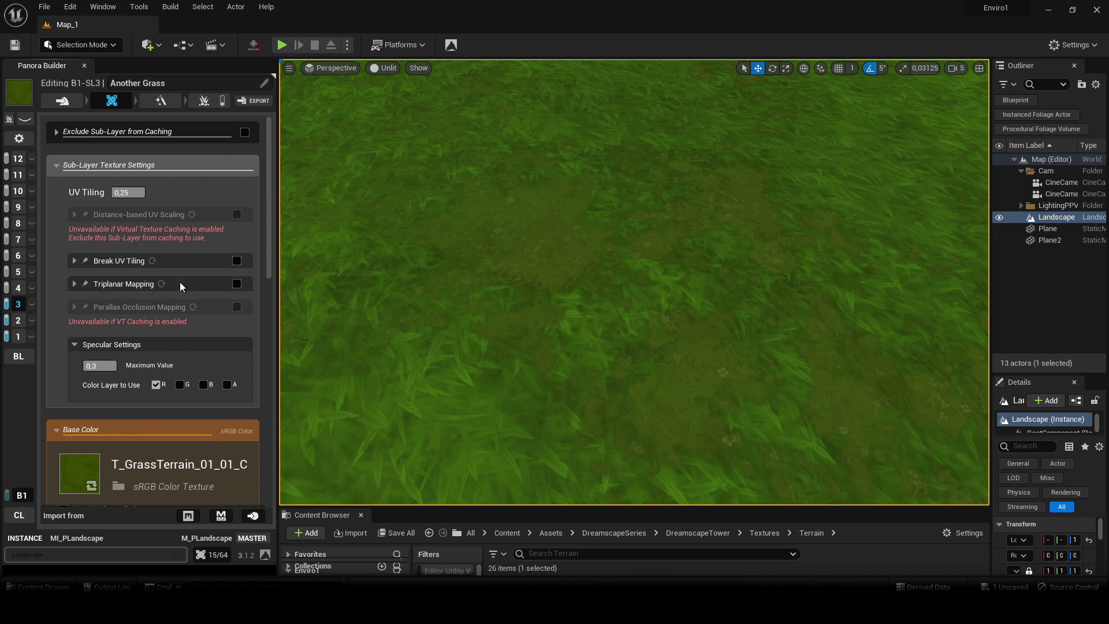
pyautogui.moveTo(140, 197); pyautogui.dragTo(53, 200)
pyautogui.write('0.2')
pyautogui.press('Return')
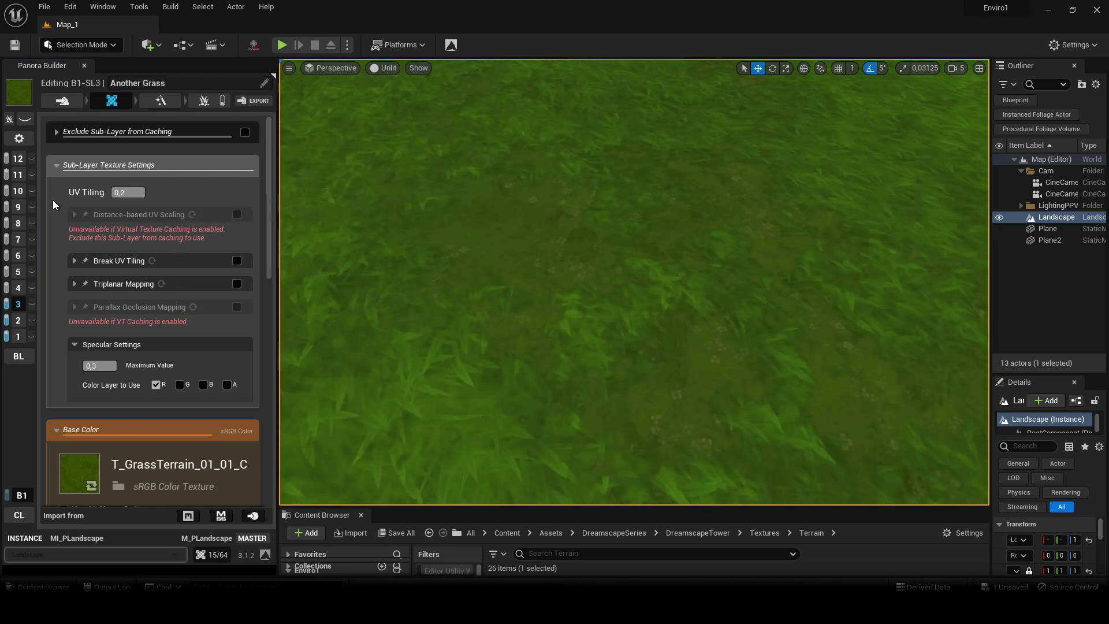
pyautogui.click(120, 192)
pyautogui.write('1')
pyautogui.press('Return')
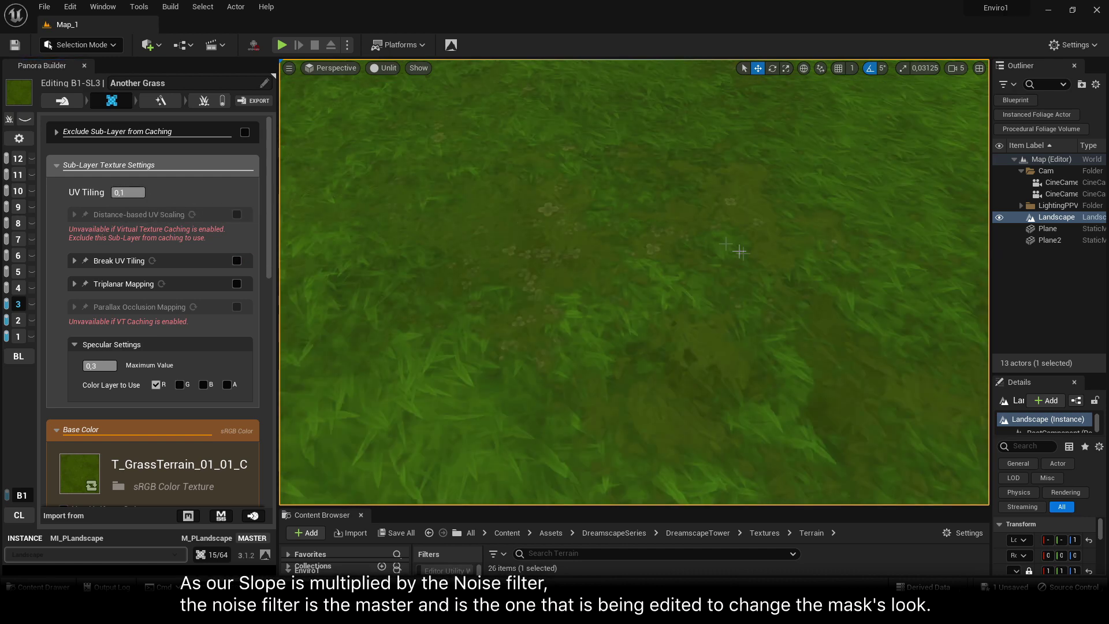
# Set the random noise Contrast to 0 in the Another Grass sub-layer's mask
pyautogui.moveTo(727, 248); pyautogui.dragTo(689, 225, button='right')
pyautogui.click(61, 100)
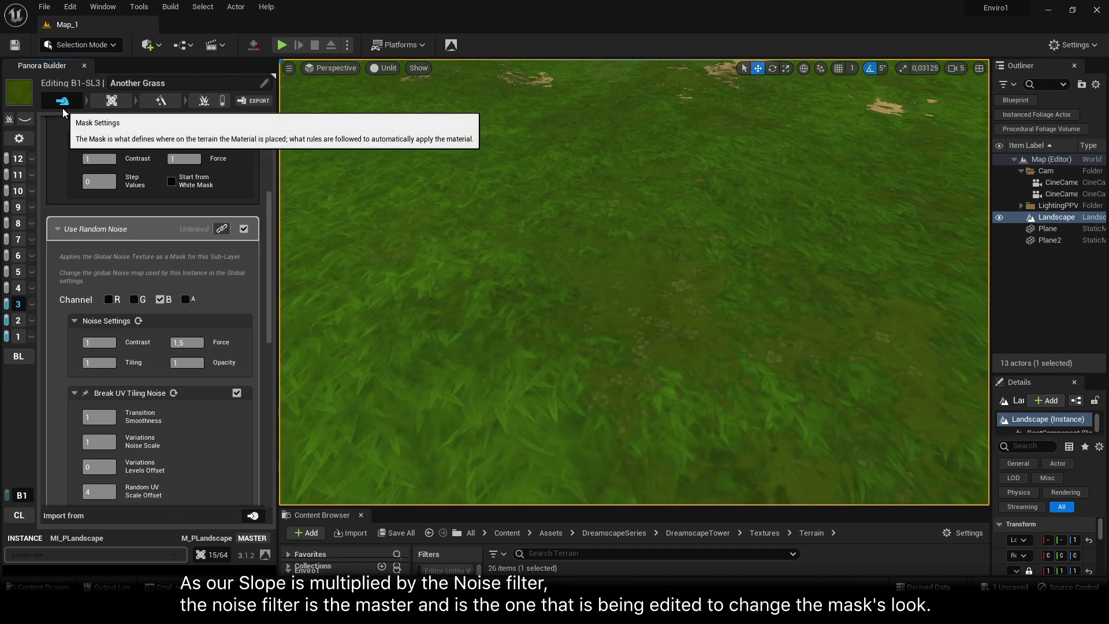
pyautogui.scroll(-10, 207, 279)
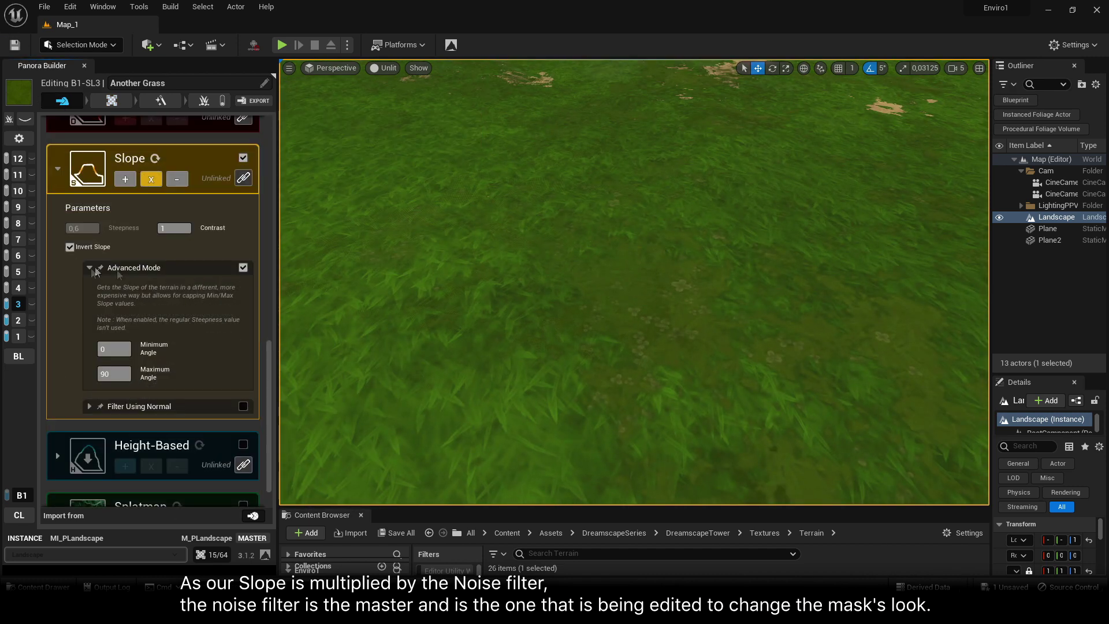
pyautogui.scroll(10, 205, 283)
pyautogui.click(82, 288)
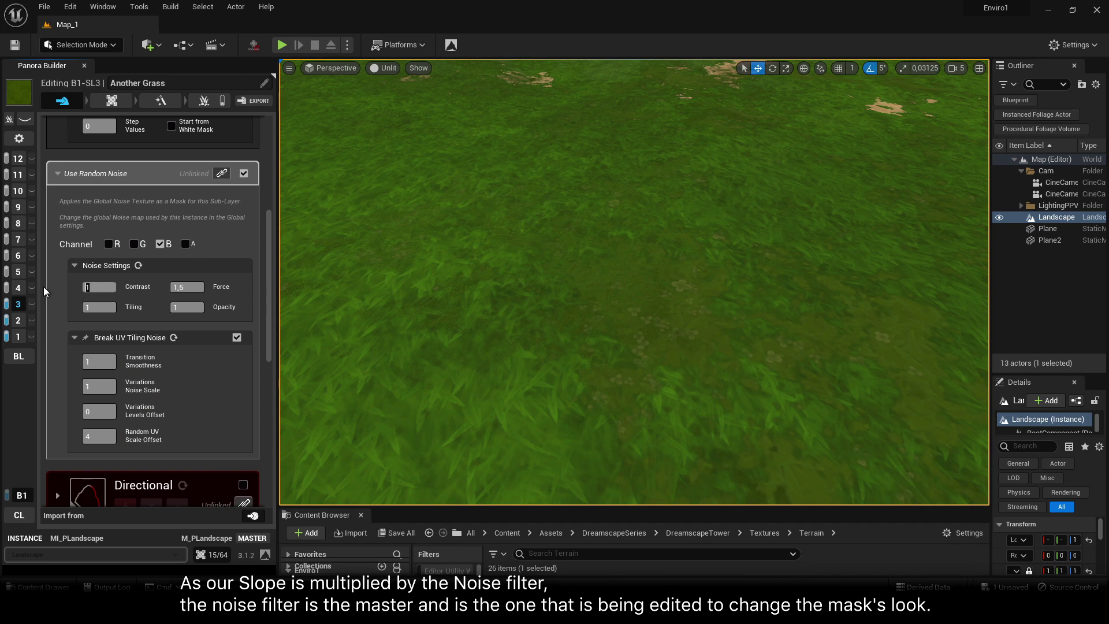
pyautogui.write('0')
pyautogui.press('Return')
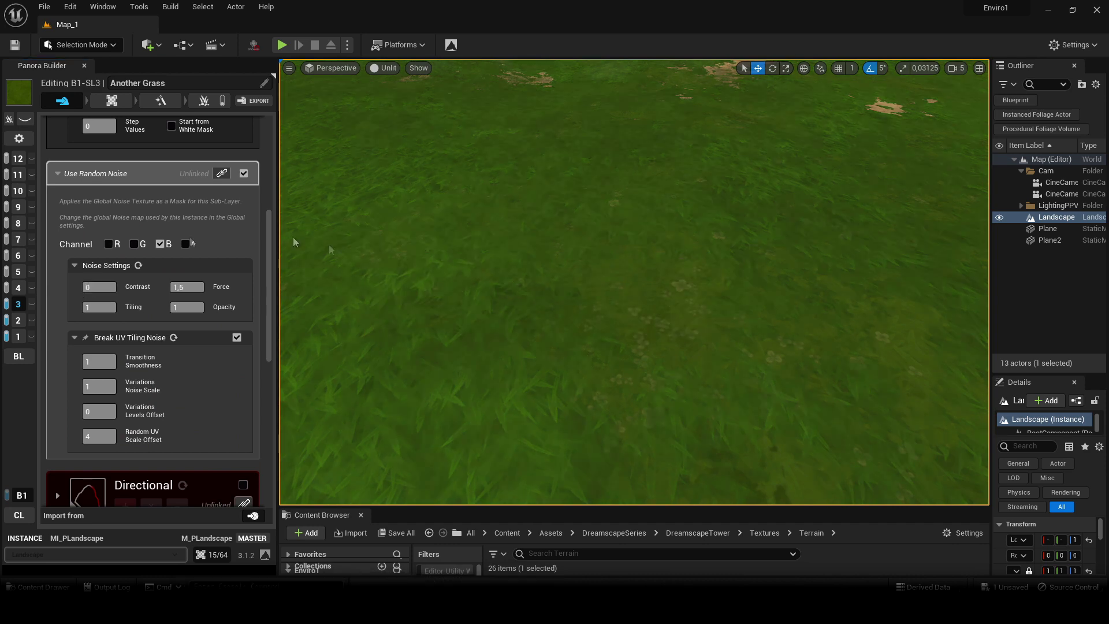
# Return the viewport to Lit shading to inspect the grass blend and save the MI_PLandscape material instance
pyautogui.press('s')
pyautogui.moveTo(591, 302); pyautogui.dragTo(613, 224, button='right')
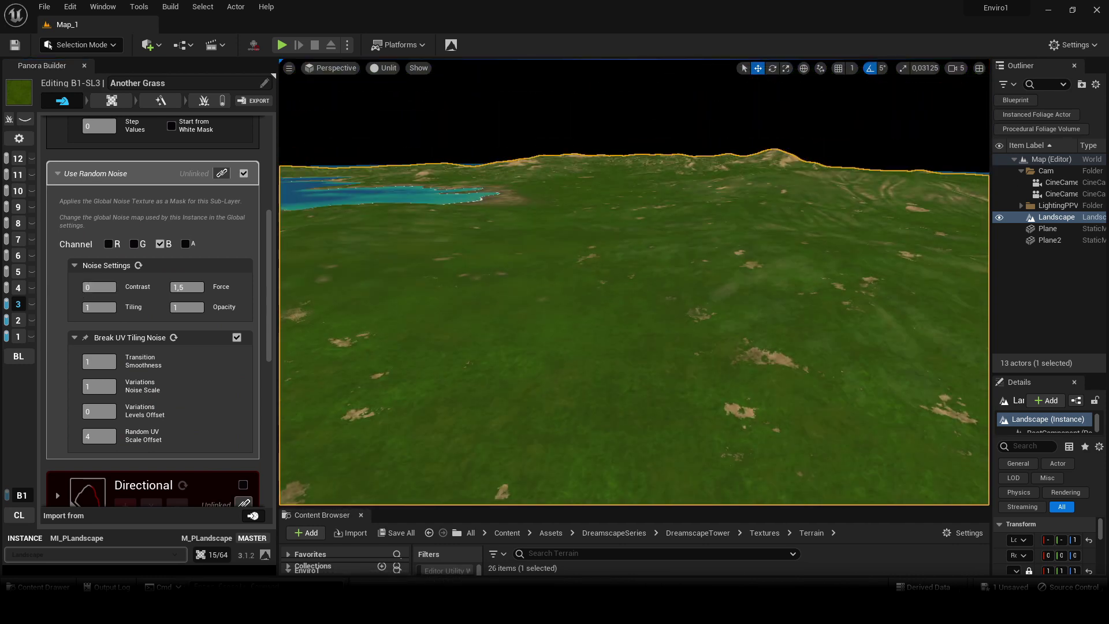
pyautogui.click(384, 68)
pyautogui.click(392, 97)
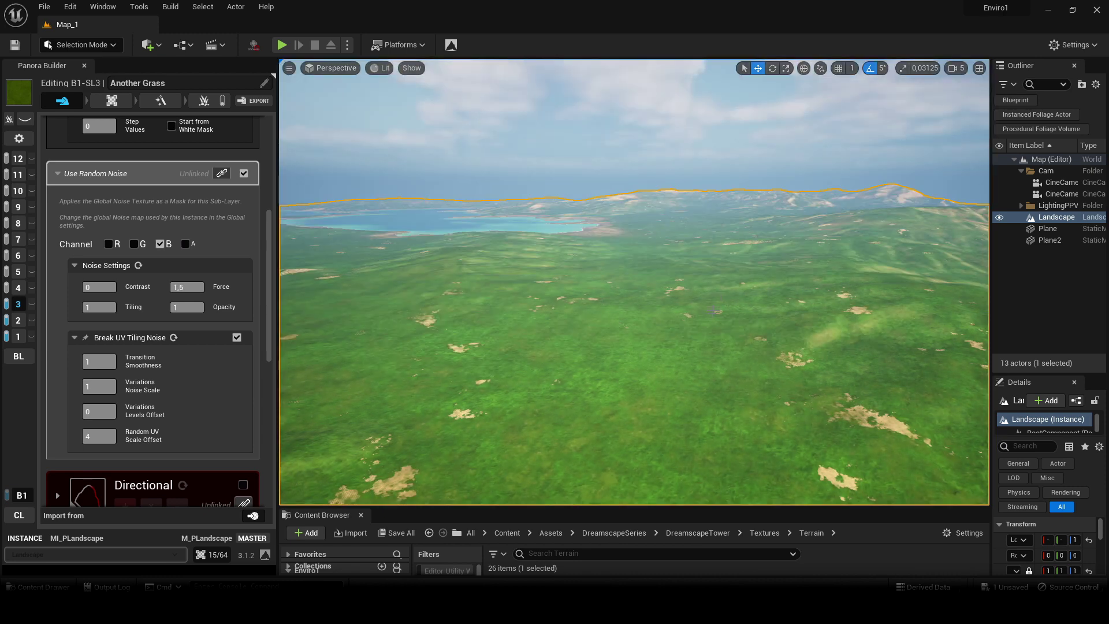
pyautogui.press('w')
pyautogui.moveTo(713, 312); pyautogui.dragTo(709, 368, button='right')
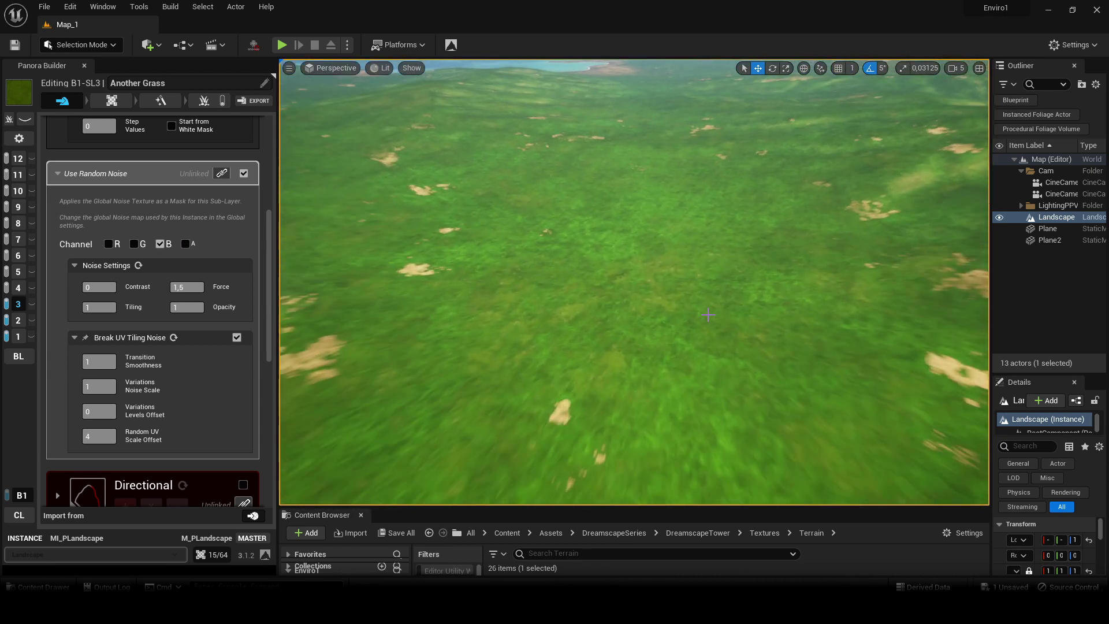
pyautogui.click(399, 533)
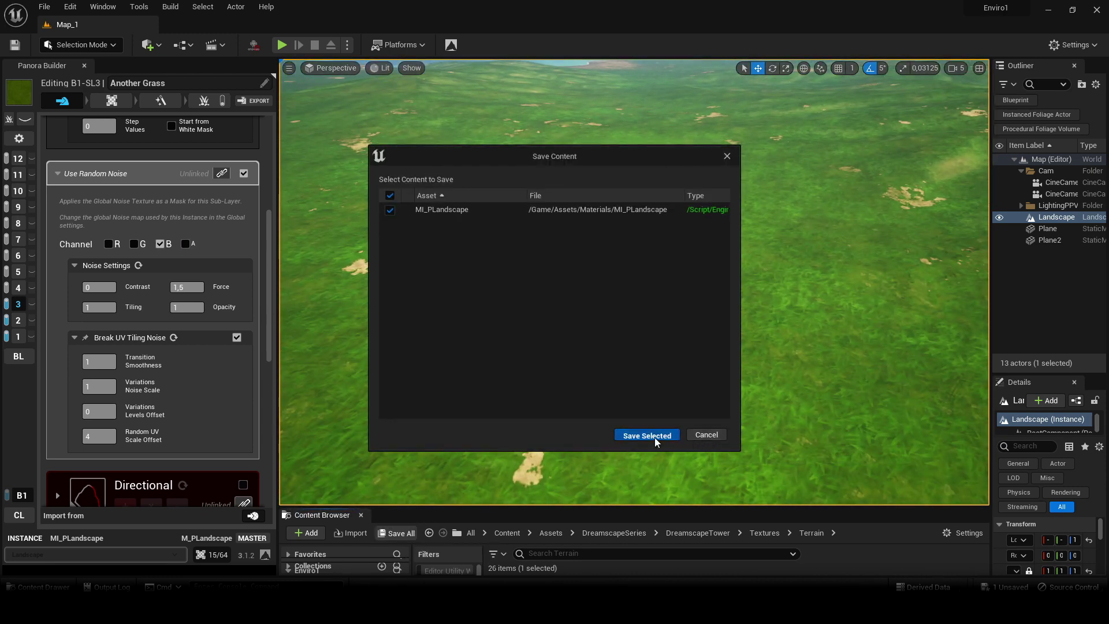
pyautogui.click(643, 433)
# Strengthen the Another Grass sub-layer's normal map, trying a Regular Flatness of -1 before settling on -0.25
pyautogui.click(121, 106)
pyautogui.scroll(-10, 163, 395)
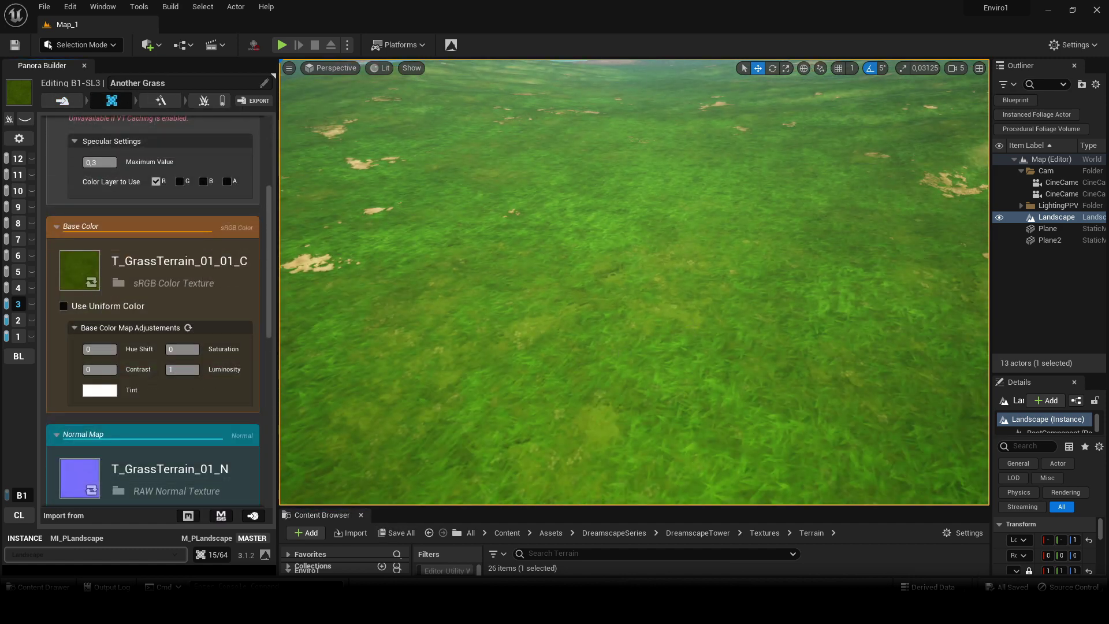
pyautogui.moveTo(537, 380); pyautogui.dragTo(555, 451, button='right')
pyautogui.scroll(6, 693, 327)
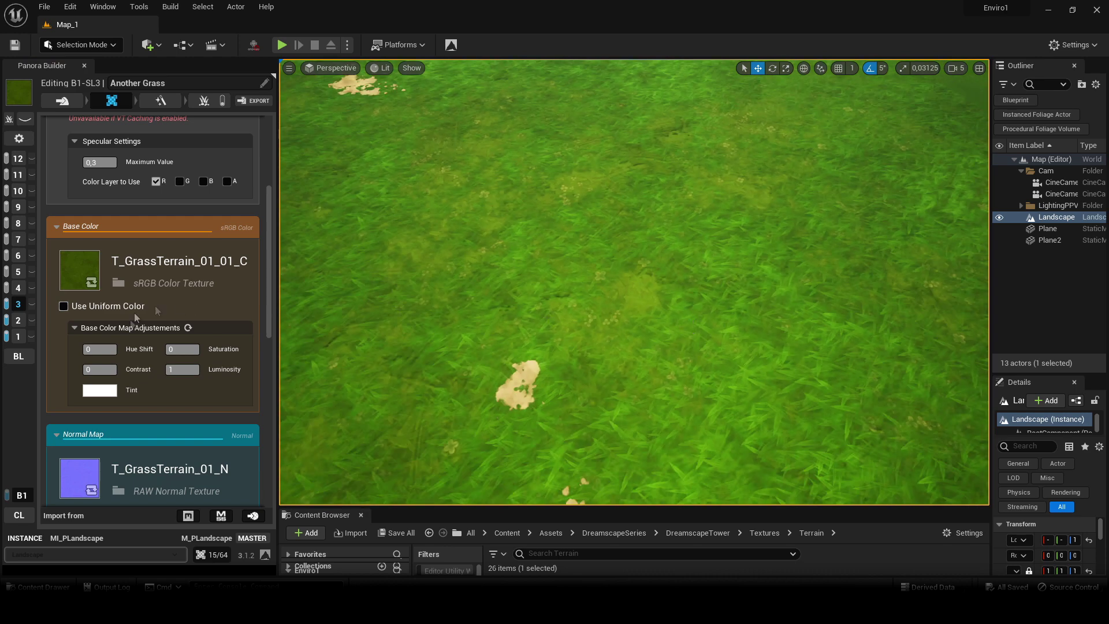
pyautogui.scroll(-1, 180, 328)
pyautogui.click(129, 459)
pyautogui.scroll(-2, 129, 459)
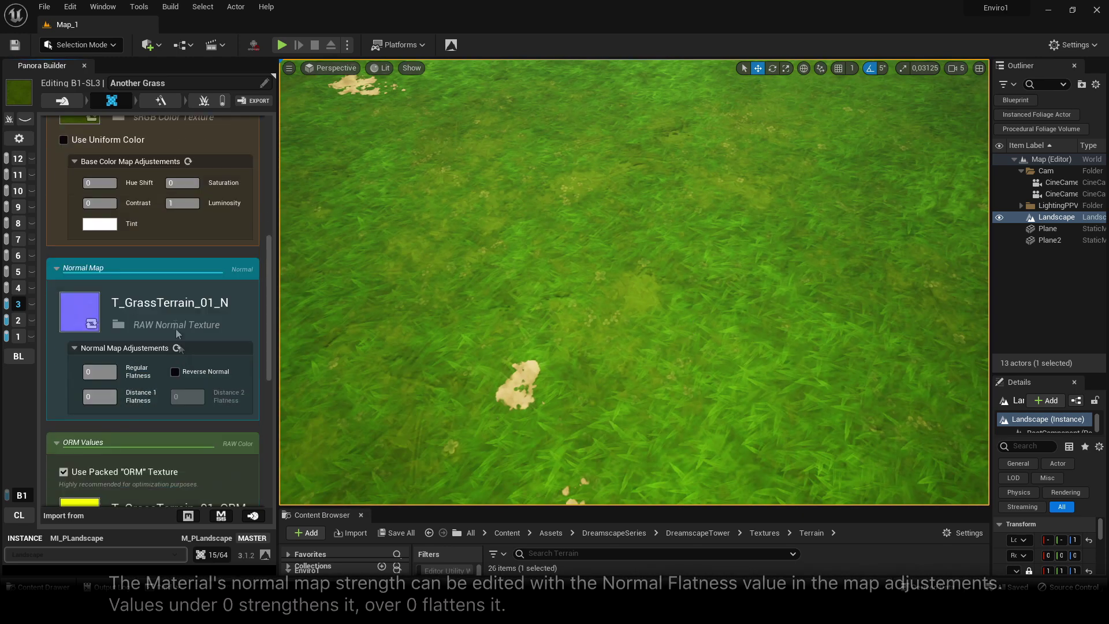
pyautogui.click(99, 371)
pyautogui.write('-1')
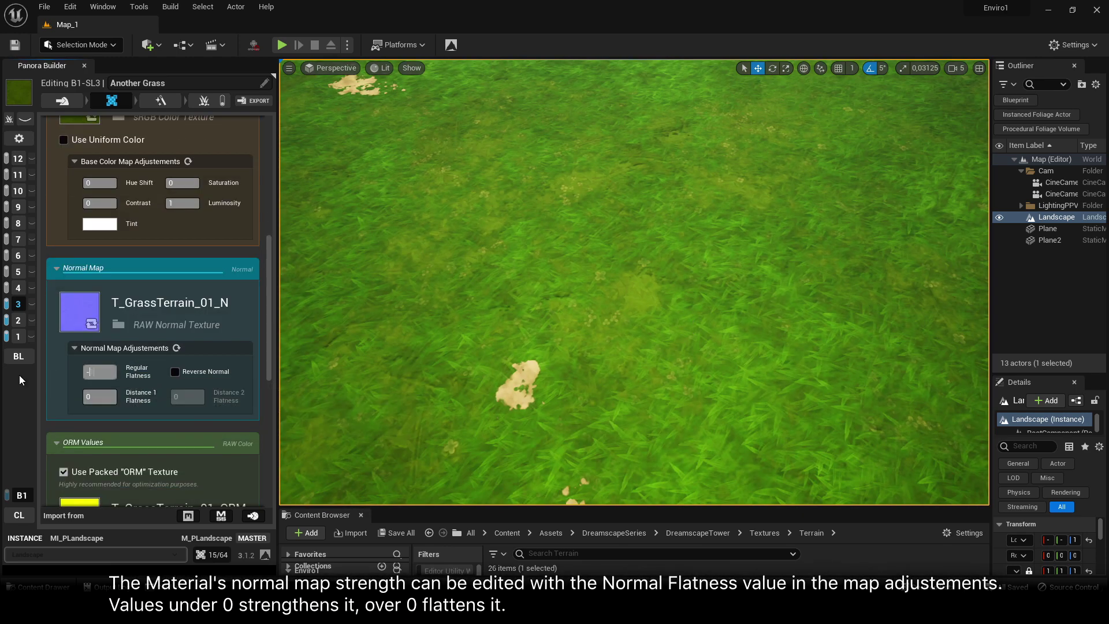
pyautogui.press('Return')
pyautogui.press('w')
pyautogui.moveTo(518, 312); pyautogui.dragTo(517, 289, button='right')
pyautogui.moveTo(608, 302)
pyautogui.mouseDown(button='right')
pyautogui.moveTo(665, 324)
pyautogui.moveTo(618, 332)
pyautogui.moveTo(608, 302)
pyautogui.mouseUp(button='right')
pyautogui.click(110, 377)
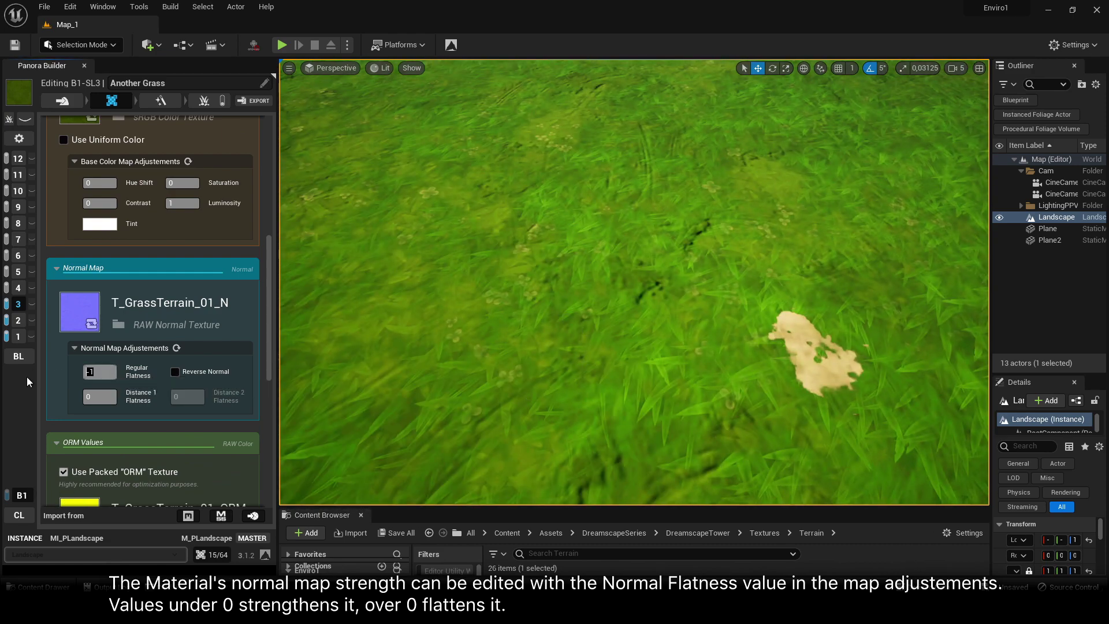
pyautogui.write('-0.25')
pyautogui.press('Return')
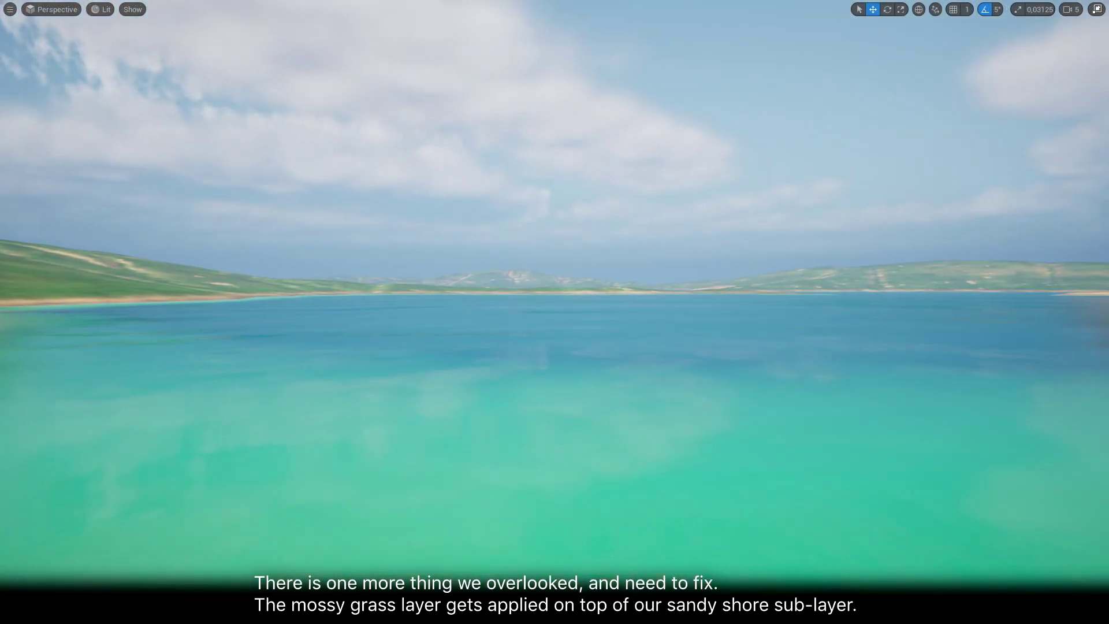
# Link the Another Grass sub-layer's Height-Based filter to the Sand sub-layer and collapse the Slope filter
pyautogui.moveTo(806, 453)
pyautogui.mouseDown(button='right')
pyautogui.moveTo(806, 584)
pyautogui.moveTo(806, 453)
pyautogui.mouseUp(button='right')
pyautogui.moveTo(590, 364); pyautogui.dragTo(687, 491, button='right')
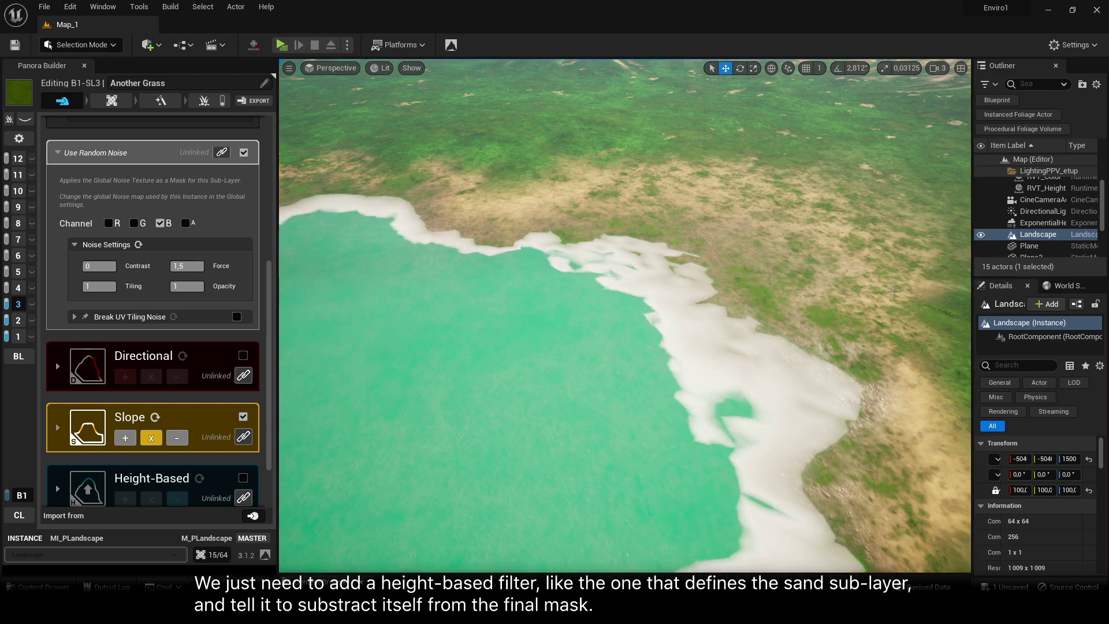
pyautogui.scroll(-3, 146, 343)
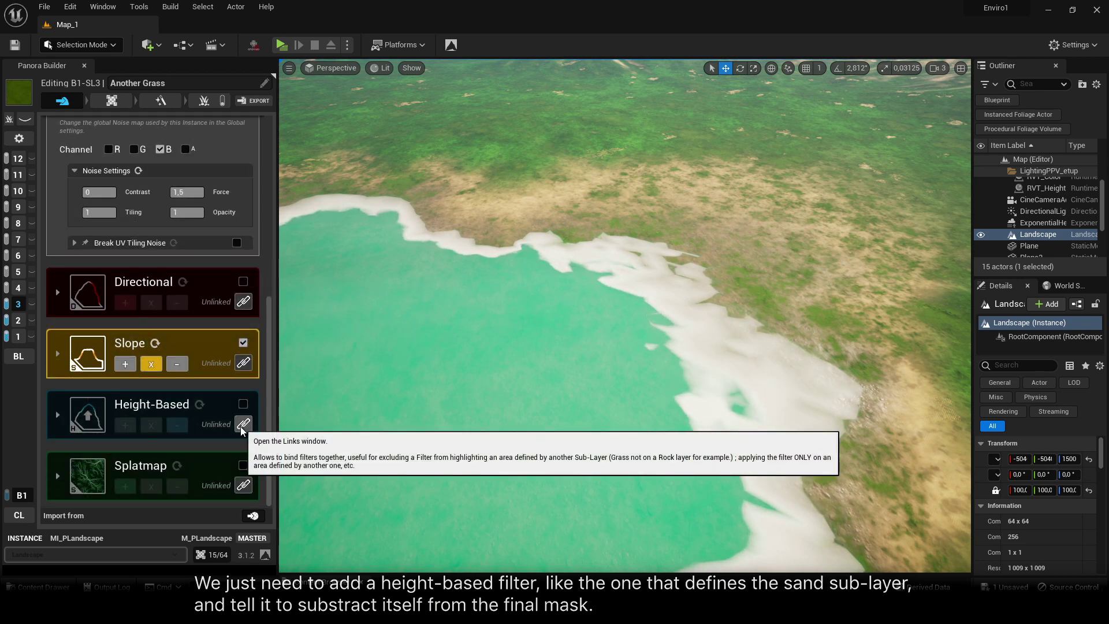
pyautogui.click(243, 426)
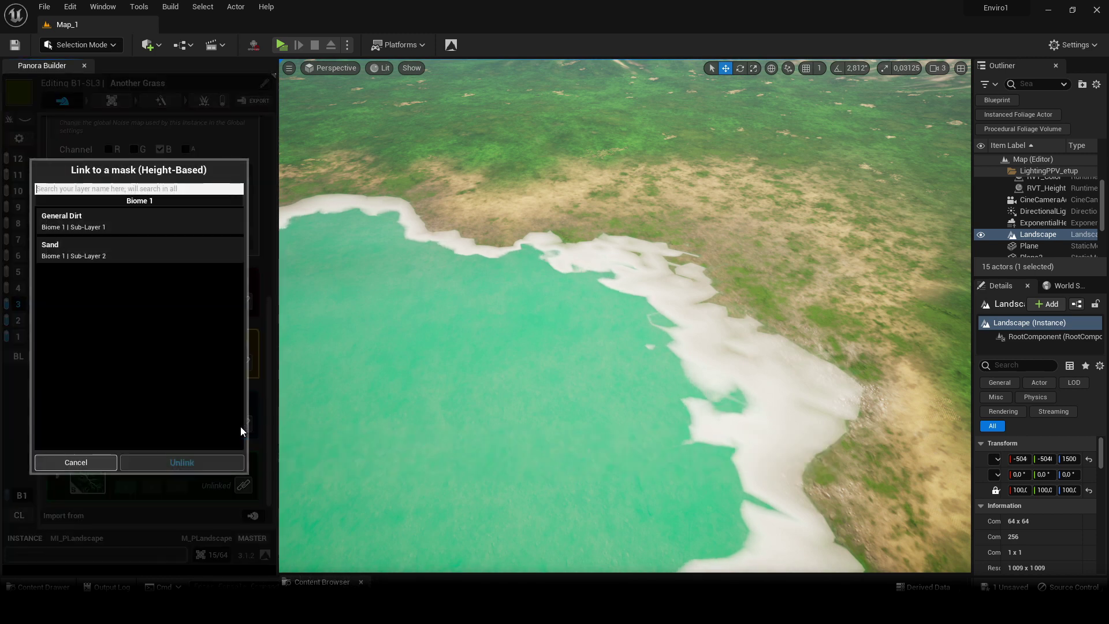
pyautogui.click(124, 257)
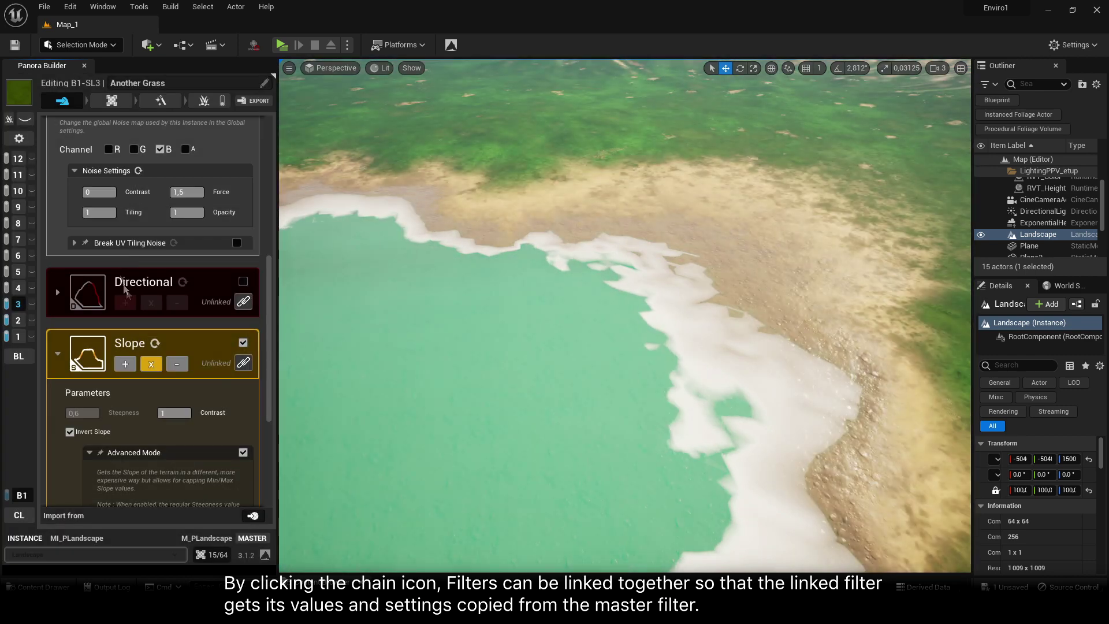
pyautogui.click(165, 339)
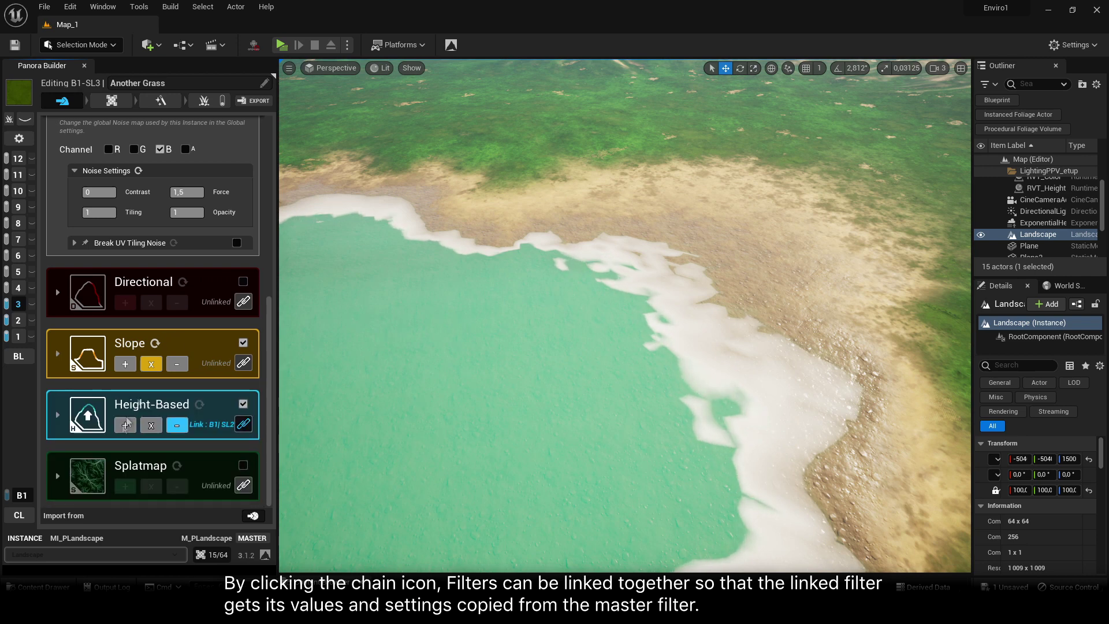
# Try the linked Height-Based filter in Add and Multiply modes before setting it to Subtract, and inspect the shoreline
pyautogui.click(153, 426)
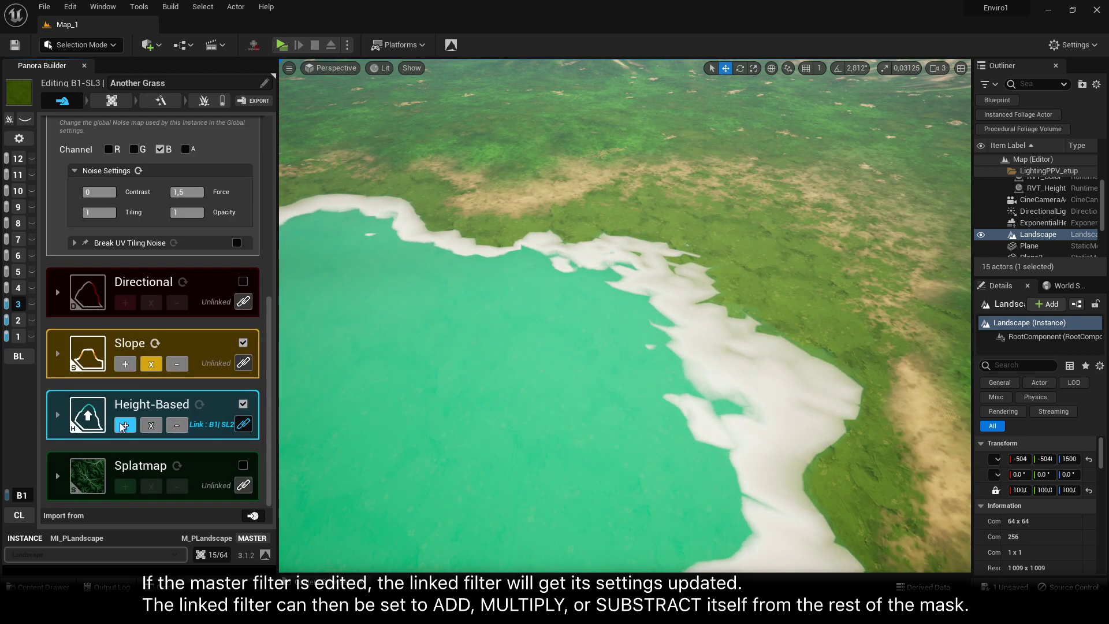
pyautogui.click(151, 428)
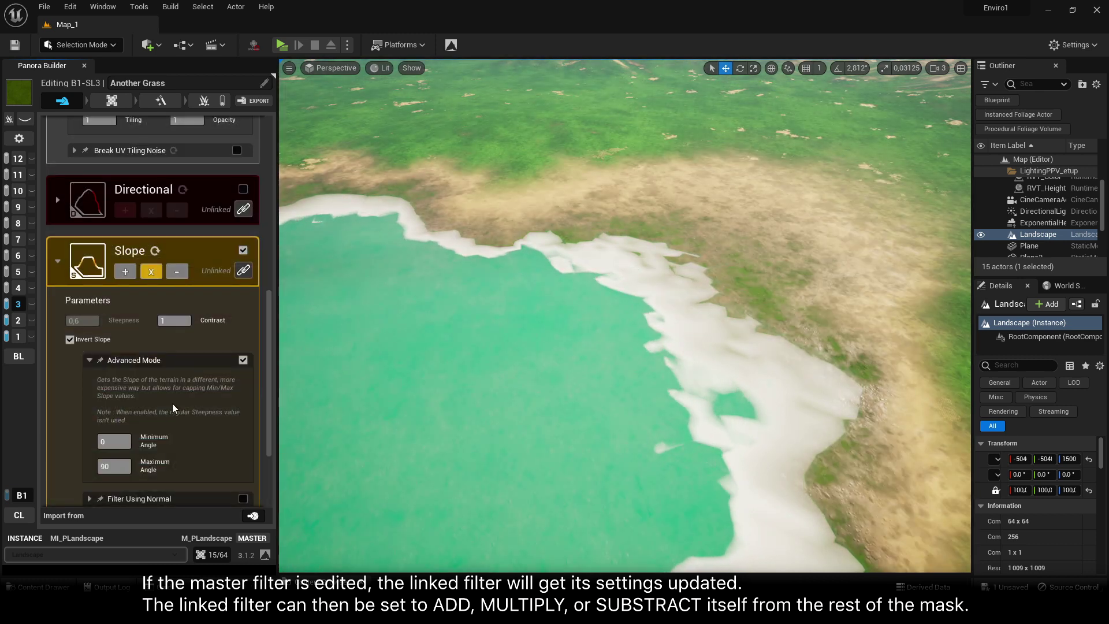
pyautogui.click(64, 252)
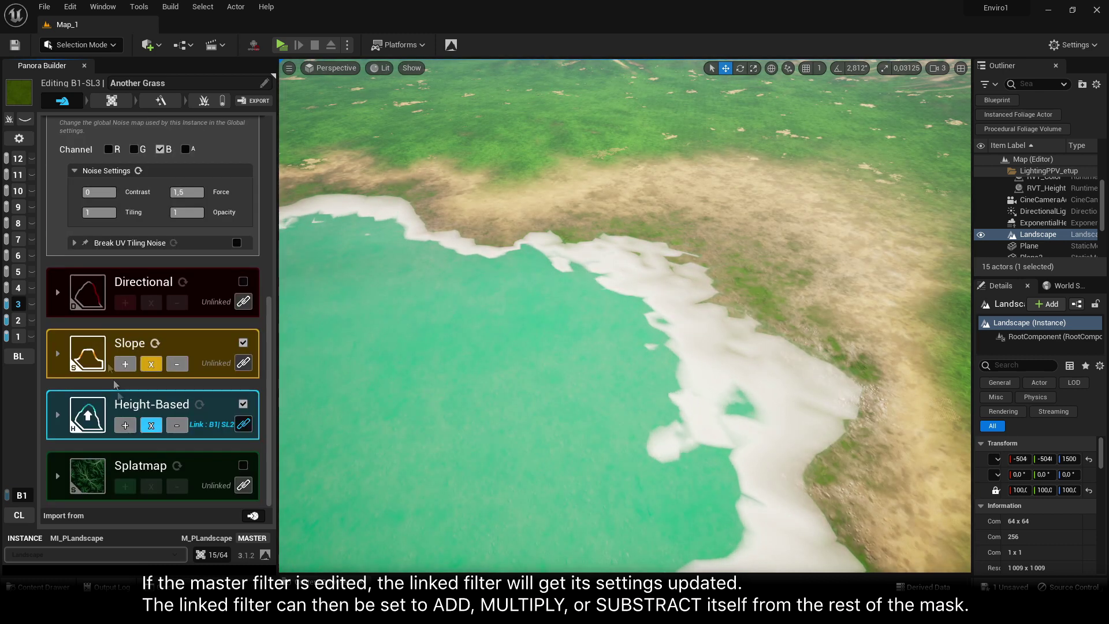
pyautogui.click(176, 426)
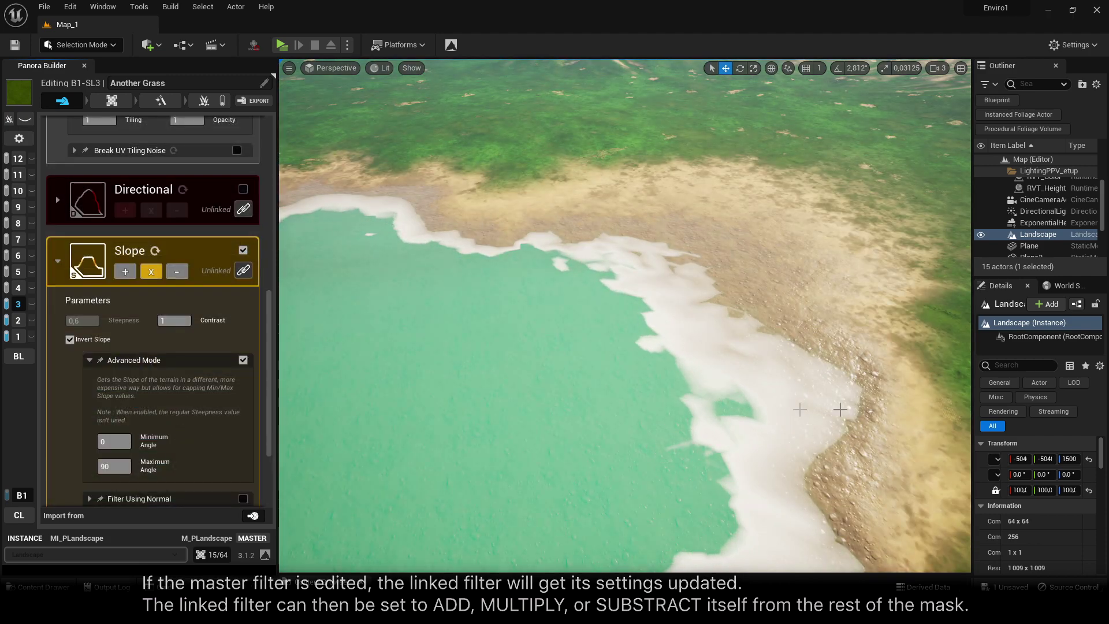
pyautogui.moveTo(842, 409); pyautogui.dragTo(893, 425, button='right')
pyautogui.moveTo(614, 375); pyautogui.dragTo(609, 372, button='right')
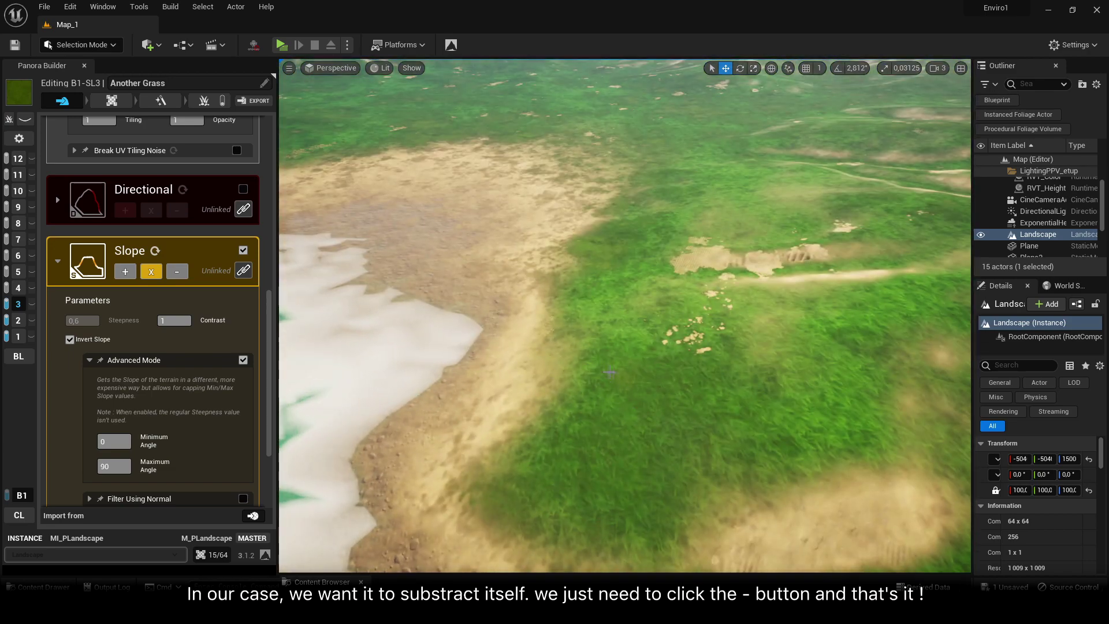
# Examine the sub-layer masks around the shore in the Lookdev view, and turn the visualization off
pyautogui.click(25, 121)
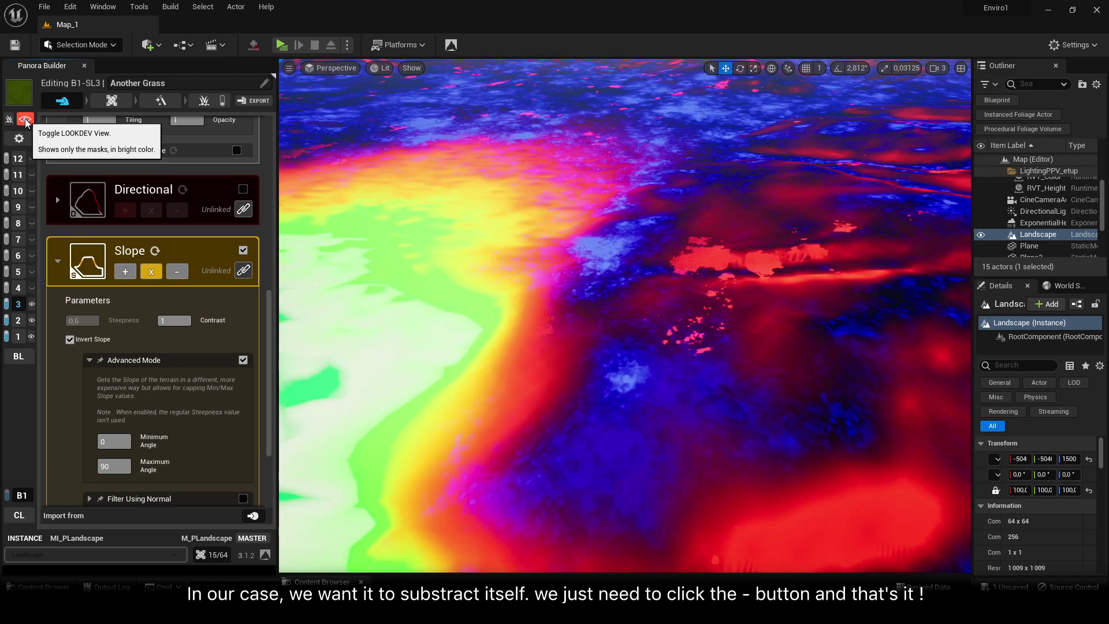
pyautogui.moveTo(577, 347); pyautogui.dragTo(502, 333, button='right')
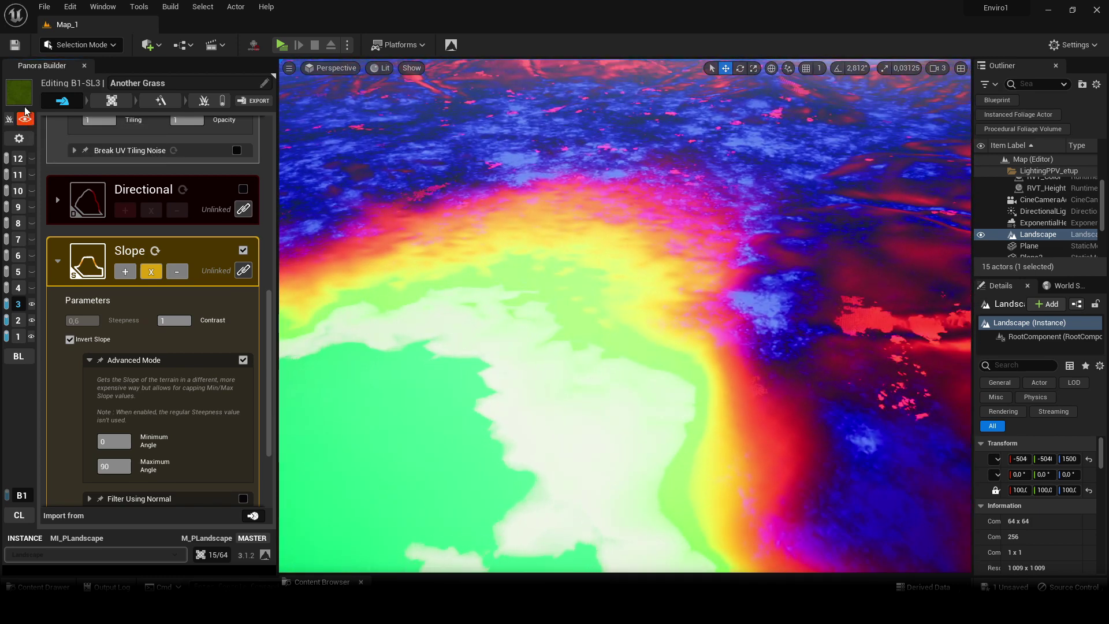
pyautogui.click(26, 119)
pyautogui.moveTo(509, 284); pyautogui.dragTo(444, 219, button='right')
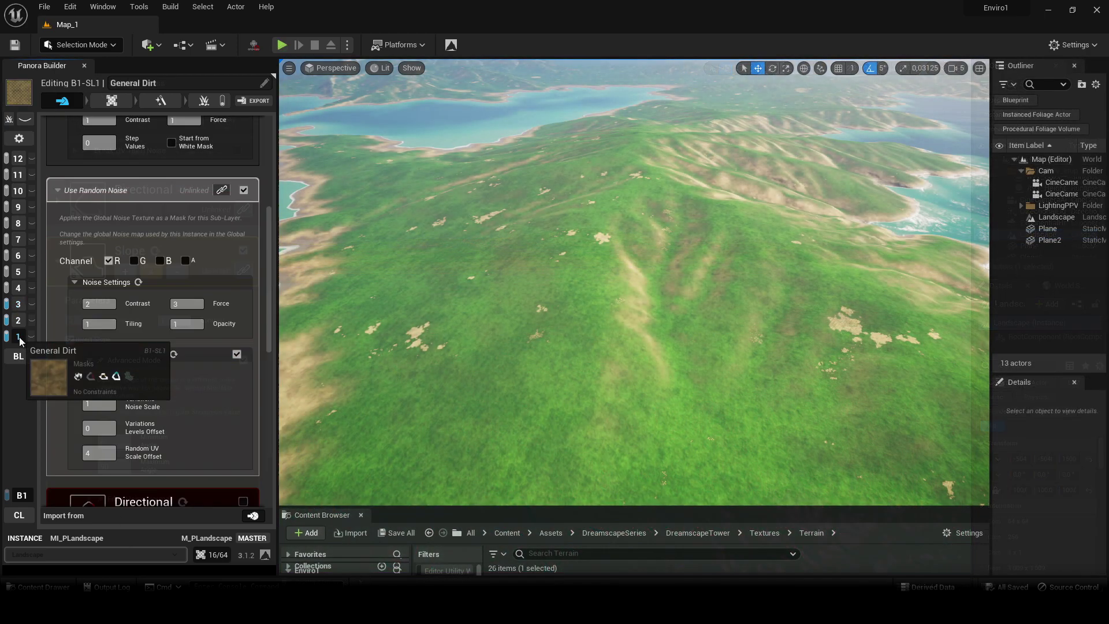
# Tune the General Dirt sub-layer's Slope filter, trying Steepness 0.52 and Contrast 10 before entering 0.515 and 12
pyautogui.scroll(-5, 123, 217)
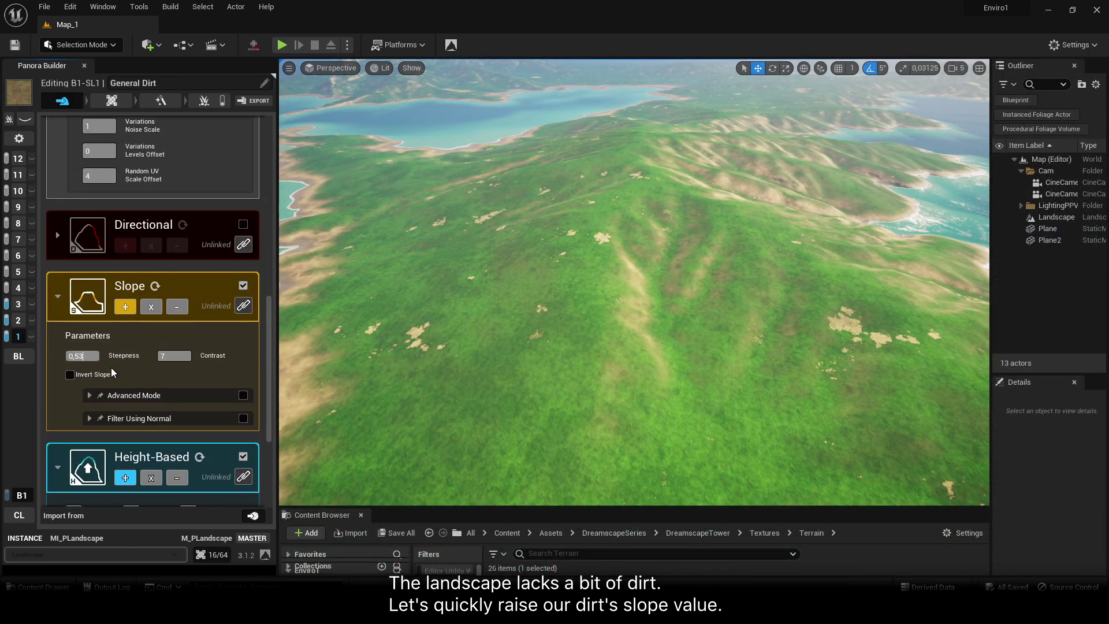
pyautogui.press('Return')
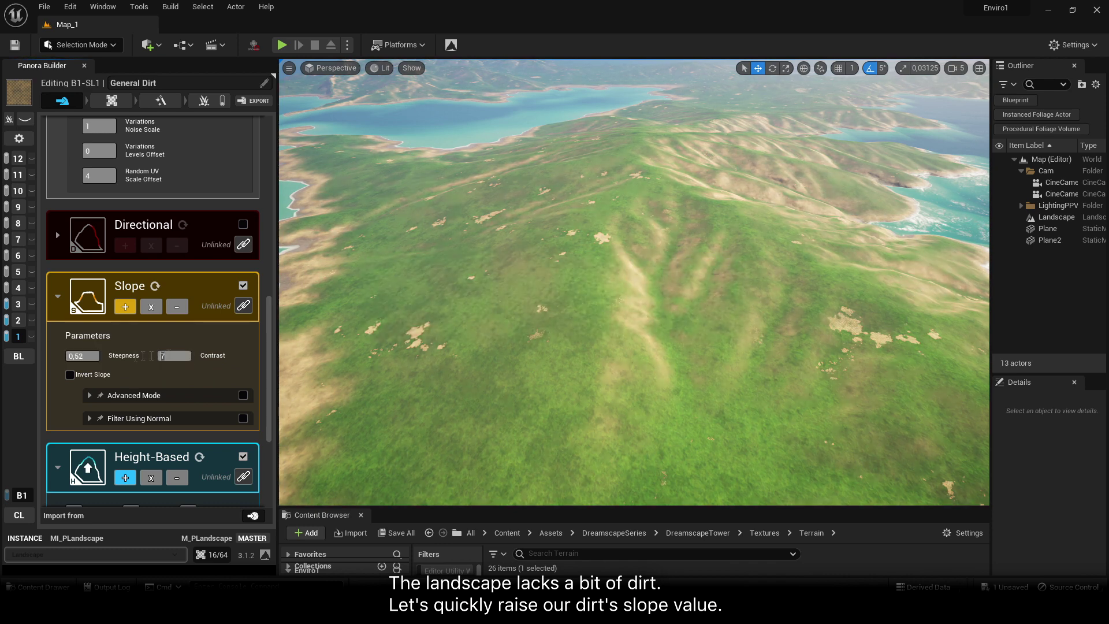
pyautogui.write('10')
pyautogui.moveTo(79, 356); pyautogui.dragTo(105, 356)
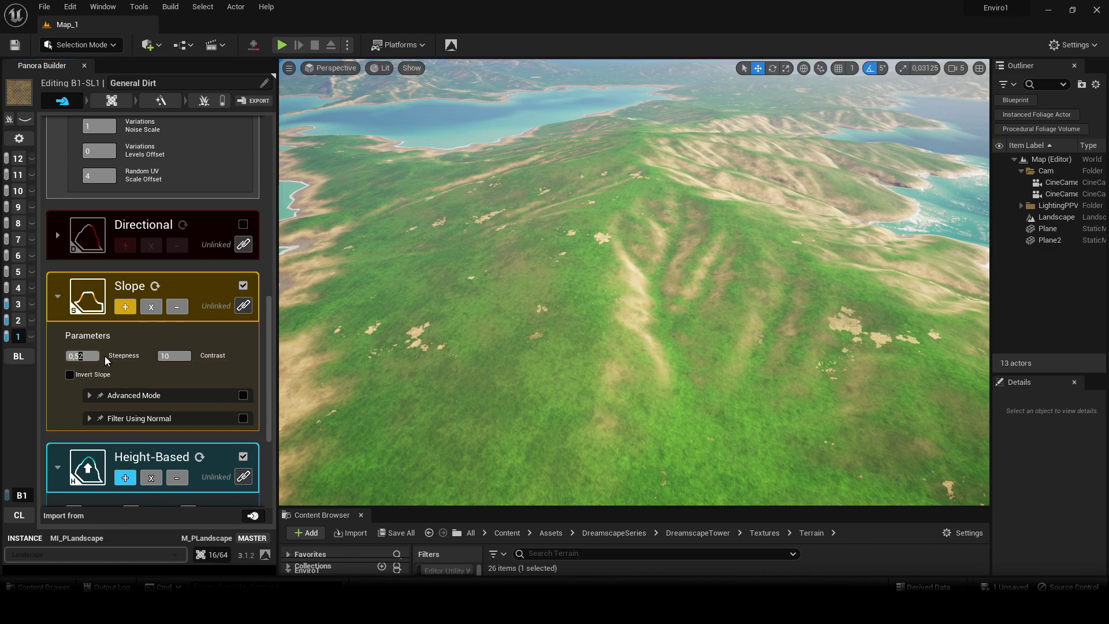
pyautogui.press('Return')
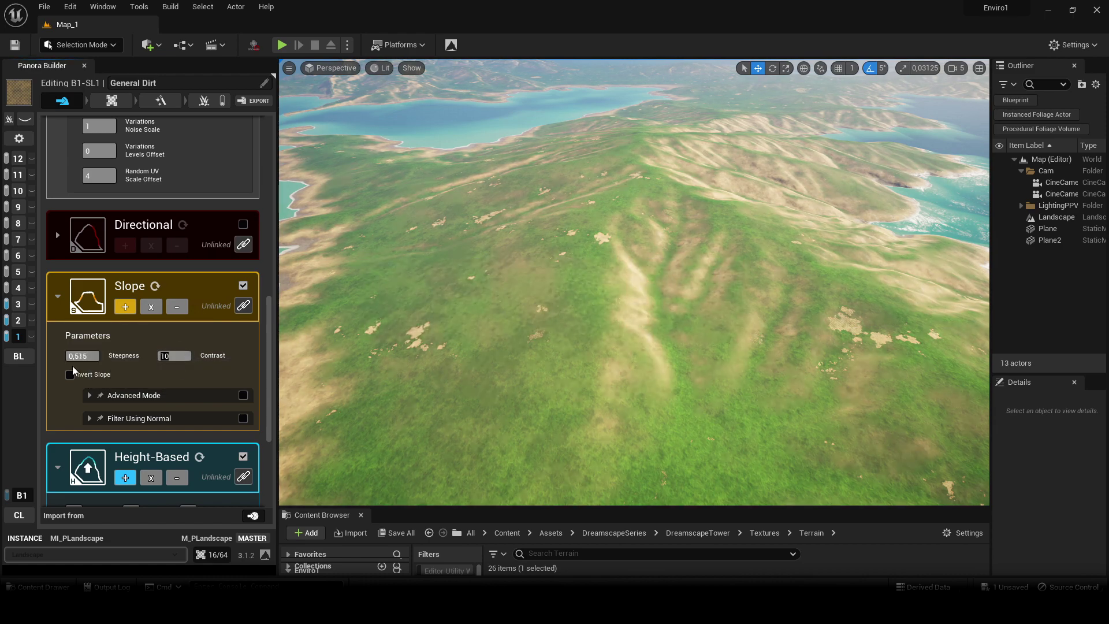
pyautogui.write('12')
pyautogui.press('Return')
# Examine the dirt distribution on the hills and shores from several viewpoints, including full screen
pyautogui.press('w')
pyautogui.moveTo(690, 307); pyautogui.dragTo(687, 257, button='right')
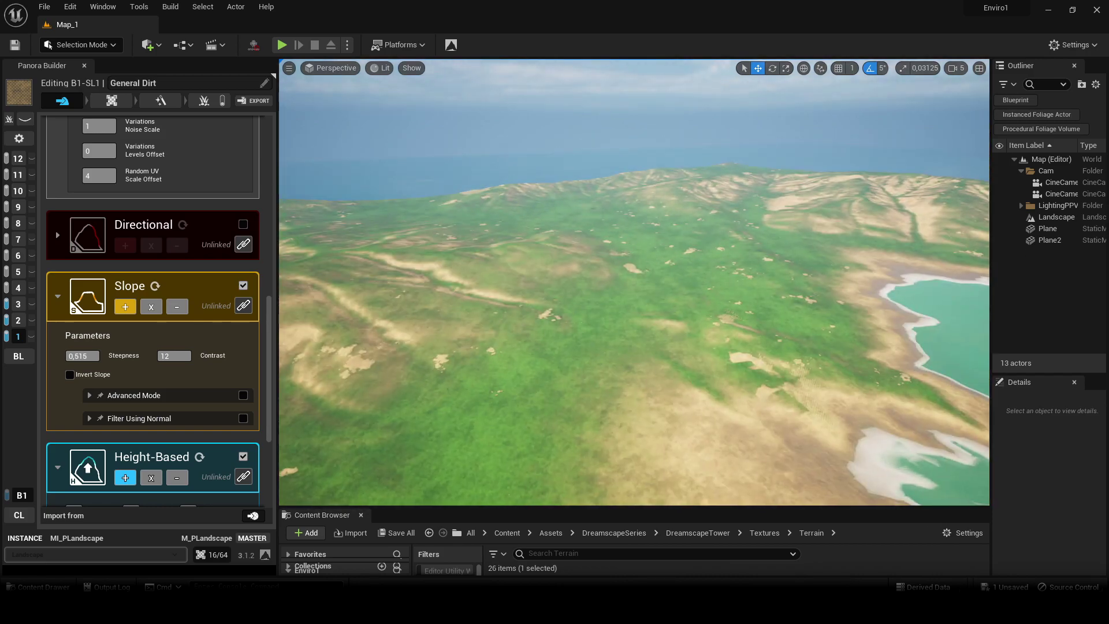
pyautogui.moveTo(523, 330); pyautogui.dragTo(491, 359, button='right')
pyautogui.press('F11')
pyautogui.press('s')
pyautogui.press('w')
pyautogui.press('F11')
pyautogui.moveTo(634, 282); pyautogui.dragTo(555, 289, button='right')
pyautogui.press('s')
# Set the General Dirt Slope filter's Contrast to 15 and check the dirt patches across the terrain
pyautogui.click(174, 356)
pyautogui.write('15')
pyautogui.press('Return')
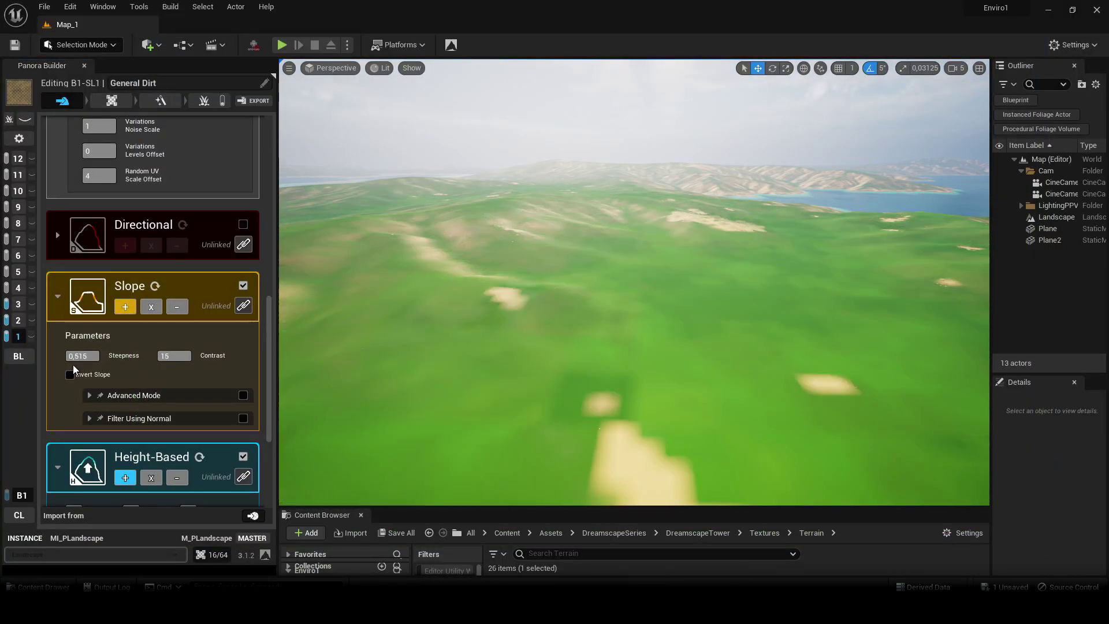
pyautogui.press('w')
pyautogui.moveTo(632, 334); pyautogui.dragTo(434, 300, button='right')
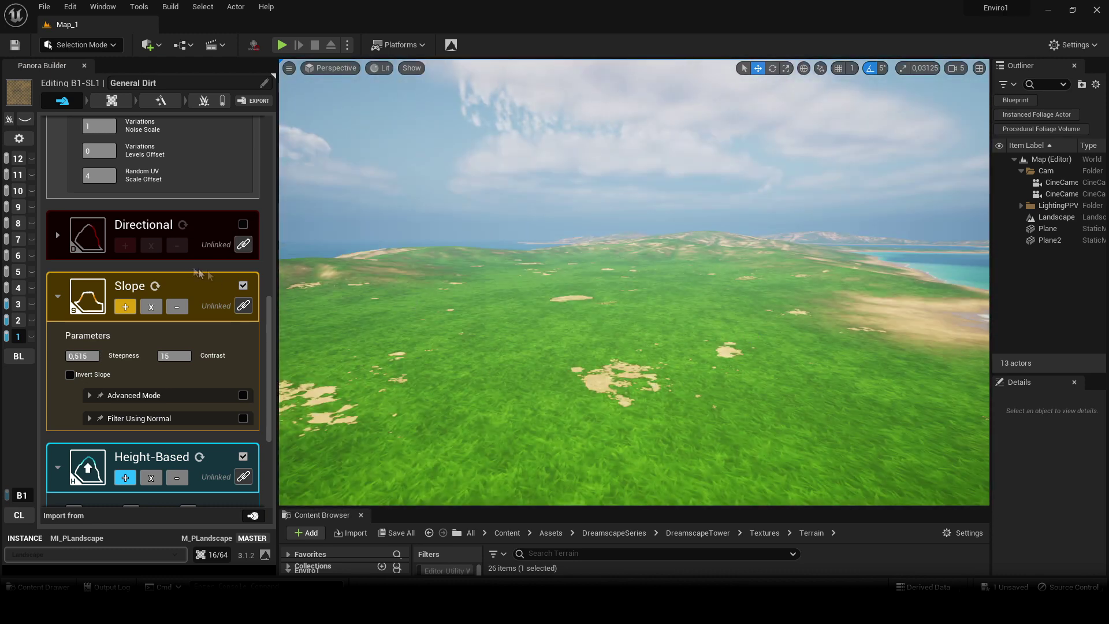
# Rename Sub-Layer 4 as ROCK, enable it with its Slope filter, and save the material instance MI_PLandscape
pyautogui.click(18, 287)
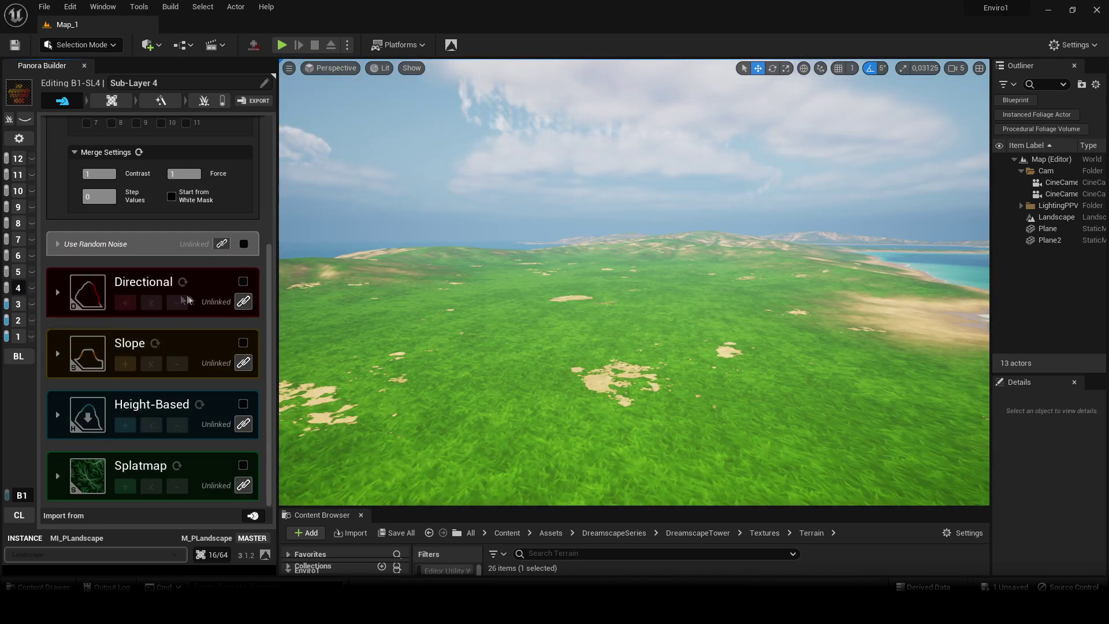
pyautogui.click(19, 303)
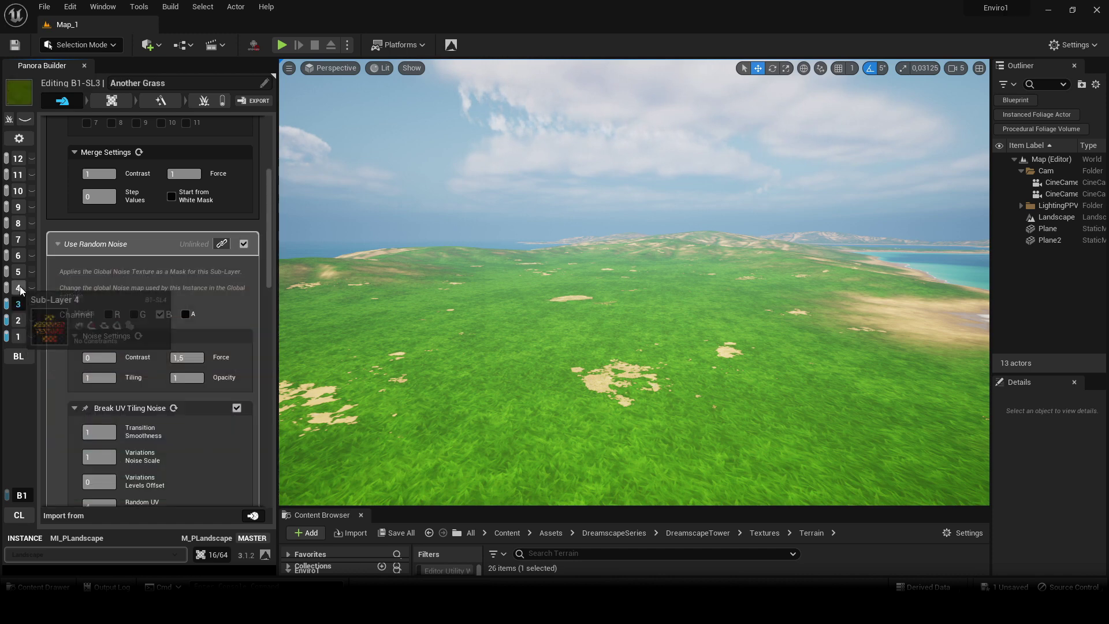
pyautogui.click(19, 287)
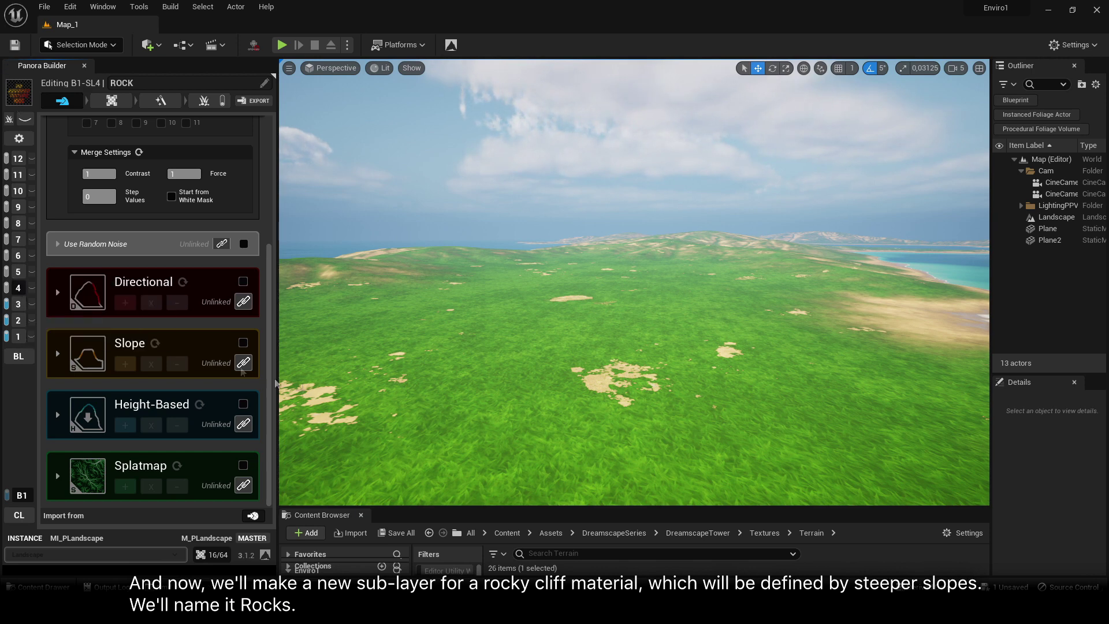
pyautogui.click(17, 306)
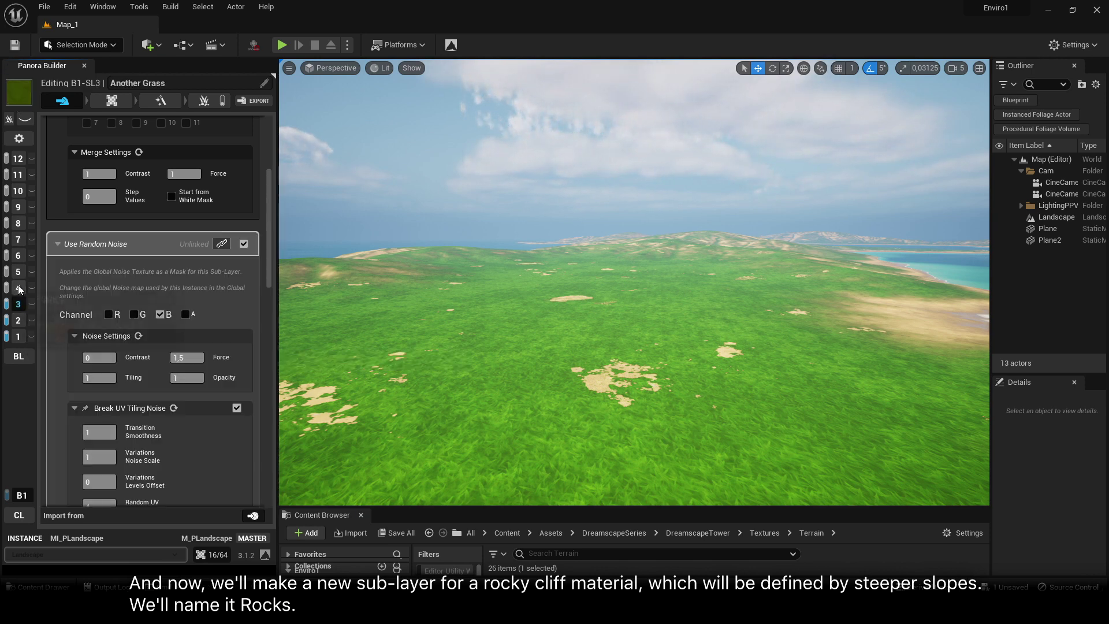
pyautogui.click(19, 289)
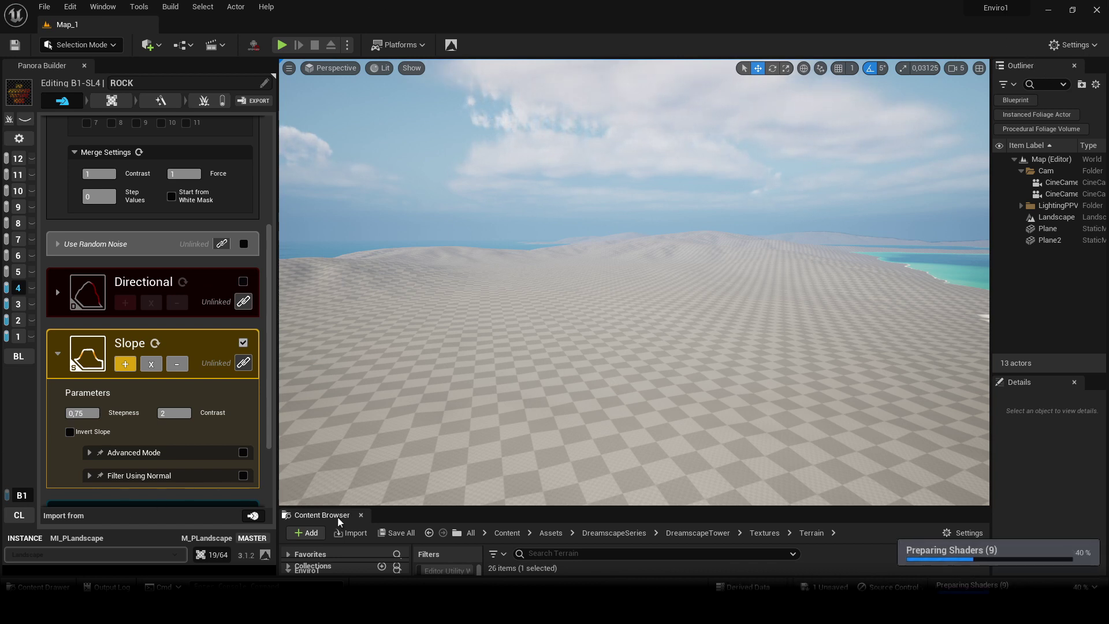
pyautogui.click(406, 534)
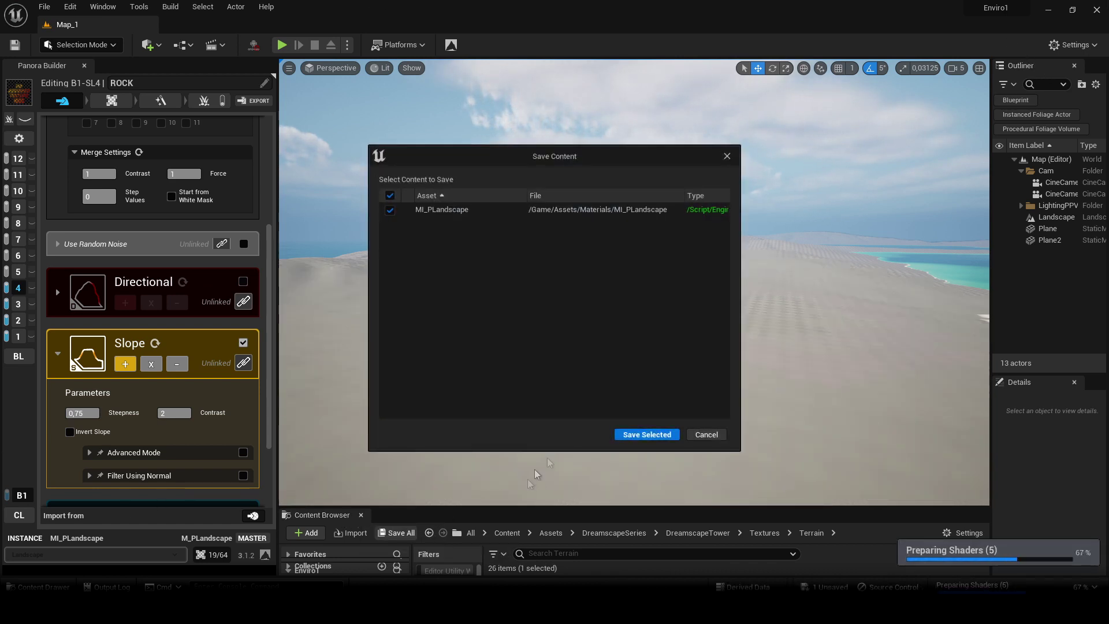
pyautogui.click(647, 436)
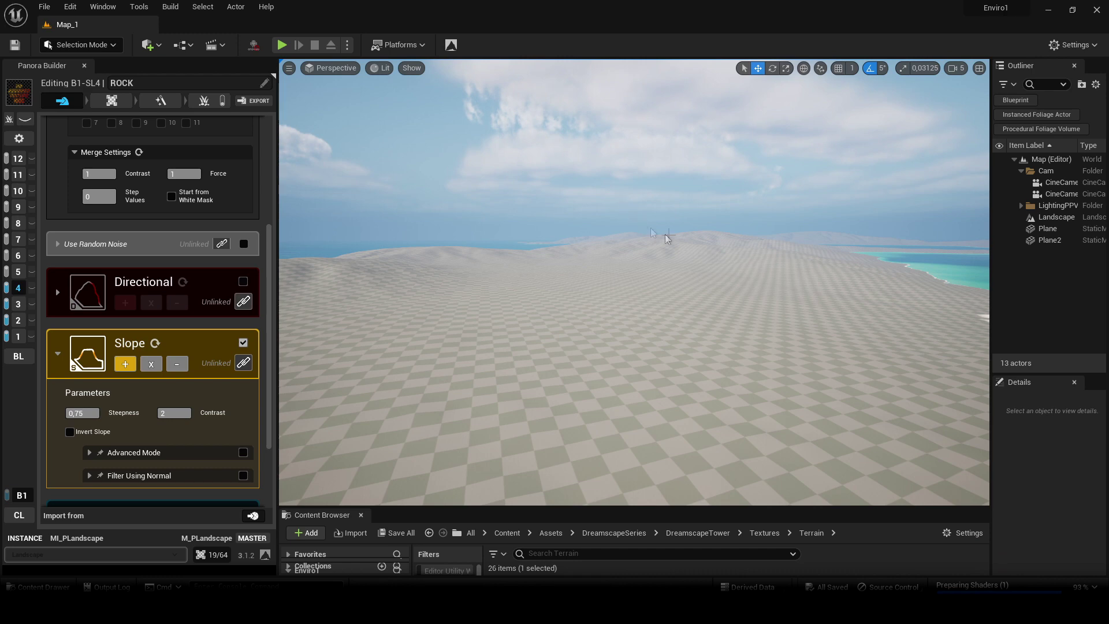
# Examine the dirt and grass distribution across the ridges and hills in the full-screen viewport
pyautogui.rightClick(759, 233)
pyautogui.moveTo(634, 141); pyautogui.dragTo(670, 173, button='right')
pyautogui.press('F11')
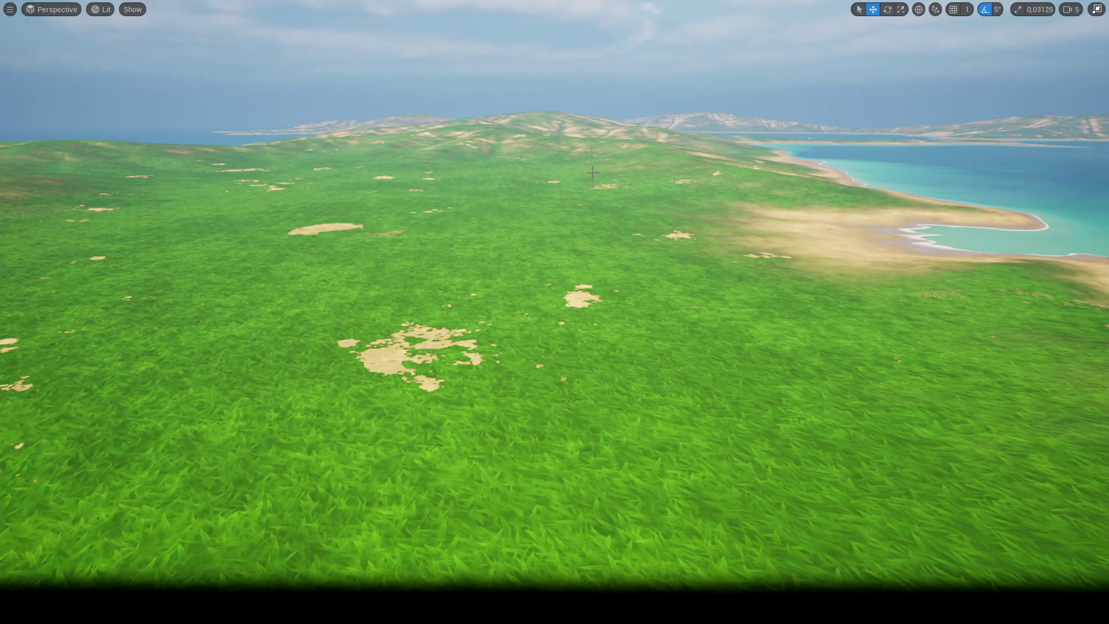
pyautogui.press('s')
pyautogui.press('w')
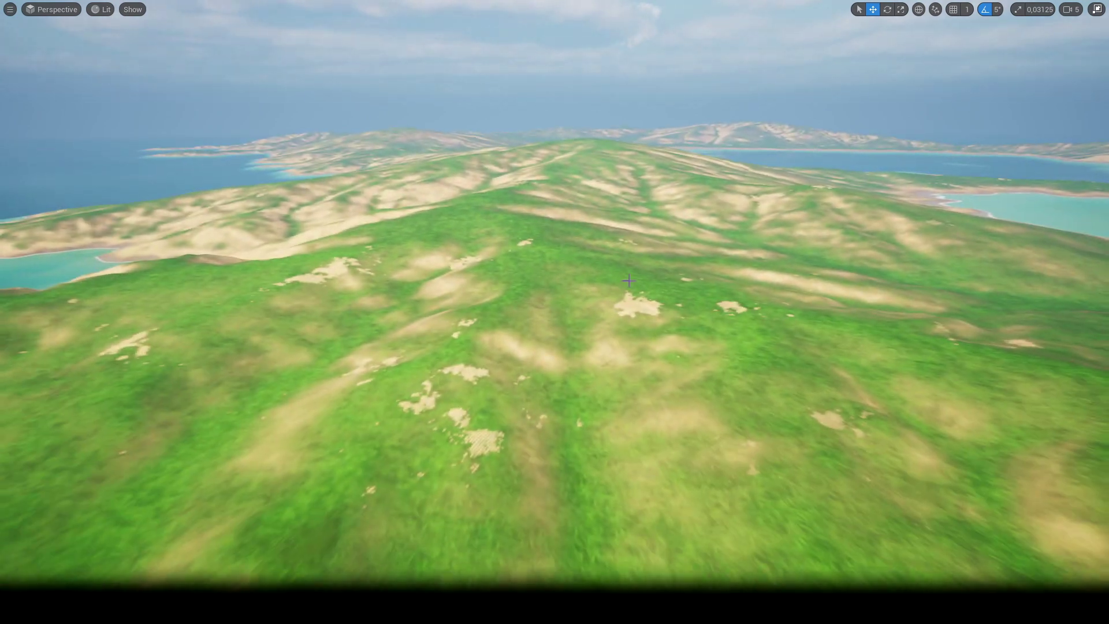
pyautogui.moveTo(554, 312); pyautogui.dragTo(497, 255, button='right')
pyautogui.press('w')
pyautogui.press('w')
pyautogui.moveTo(555, 312); pyautogui.dragTo(665, 196, button='right')
pyautogui.press('F11')
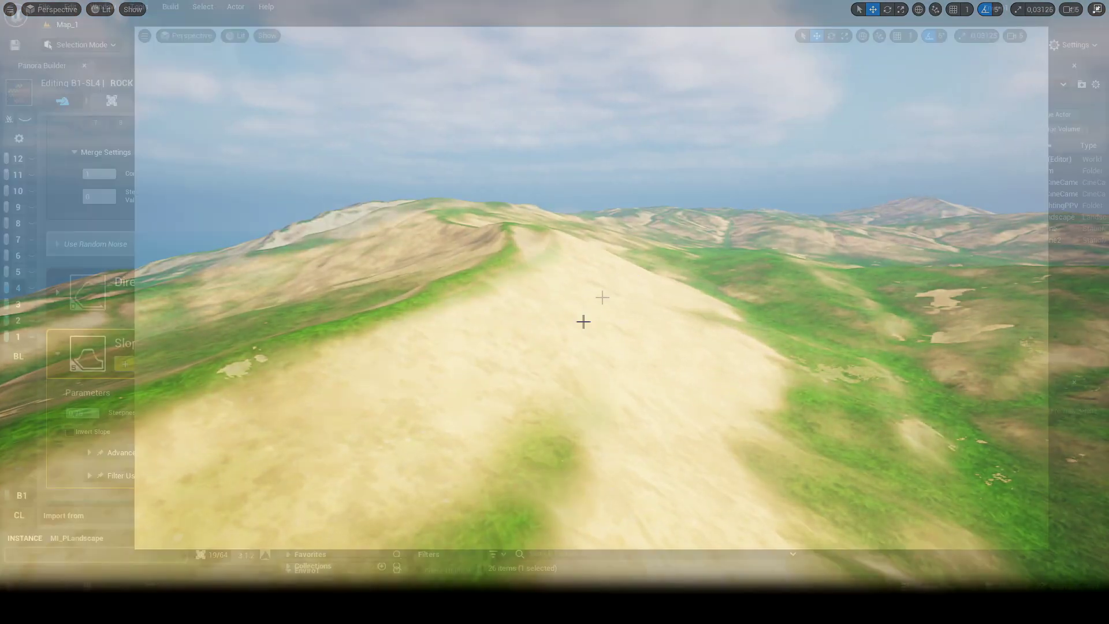
# Check the ROCK texture settings, then set its Slope filter's Steepness to 0.6 and save the material instance
pyautogui.scroll(-1, 197, 289)
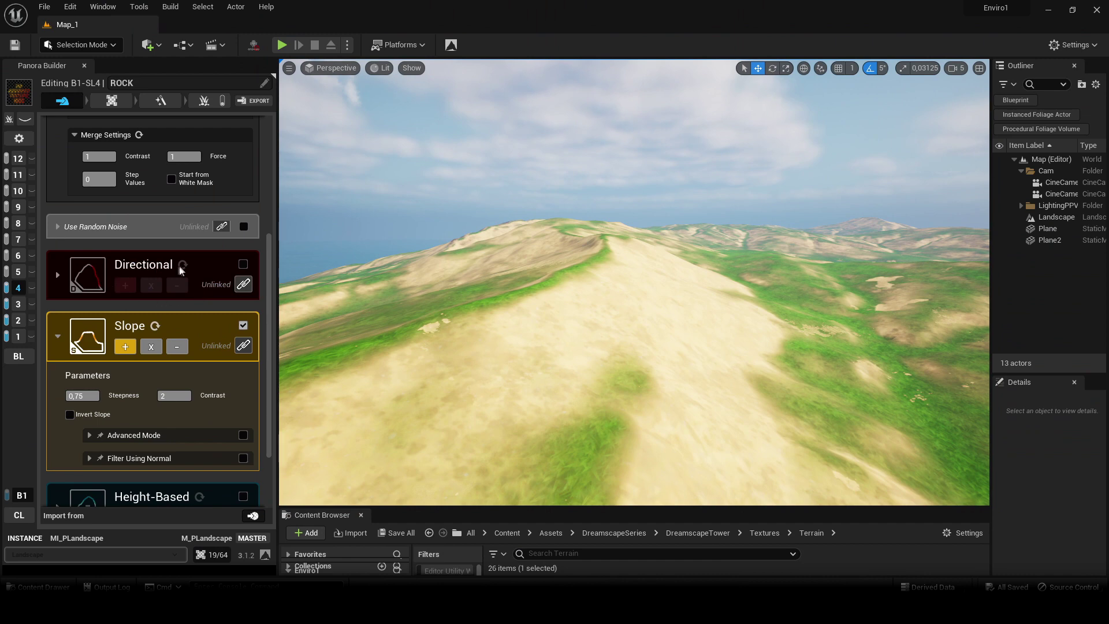
pyautogui.scroll(-3, 190, 298)
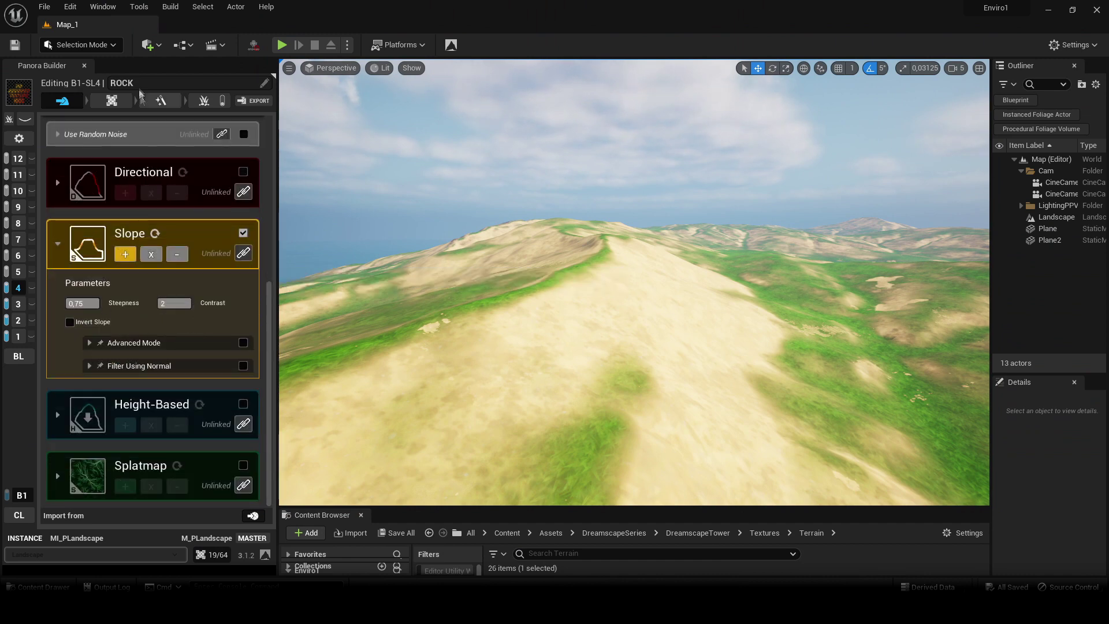
pyautogui.click(112, 101)
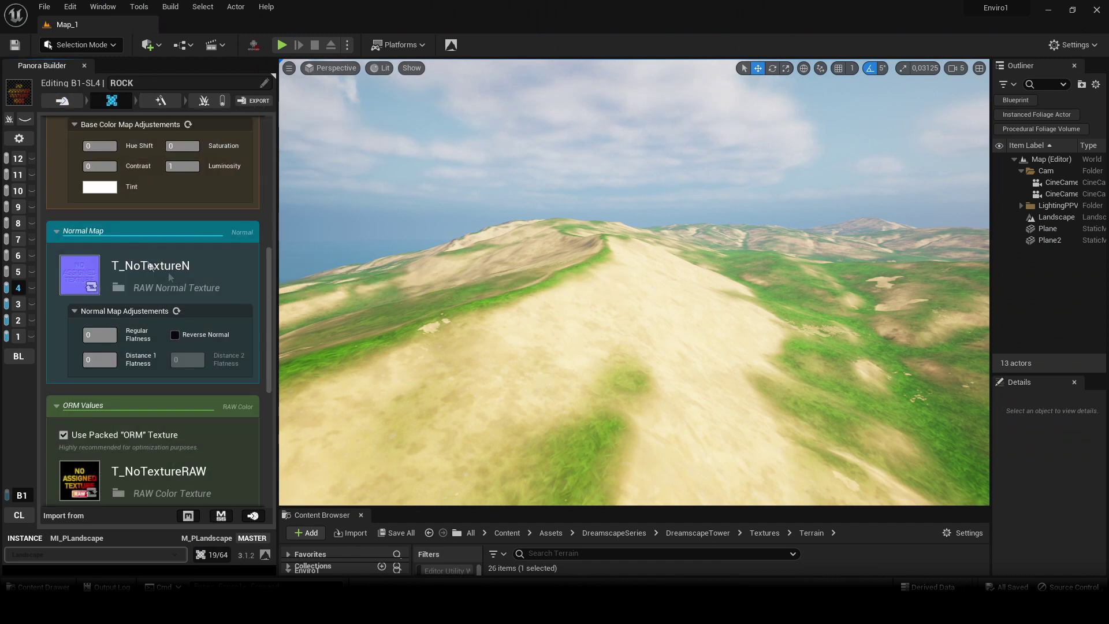
pyautogui.scroll(-3, 176, 251)
pyautogui.scroll(10, 177, 253)
pyautogui.click(61, 100)
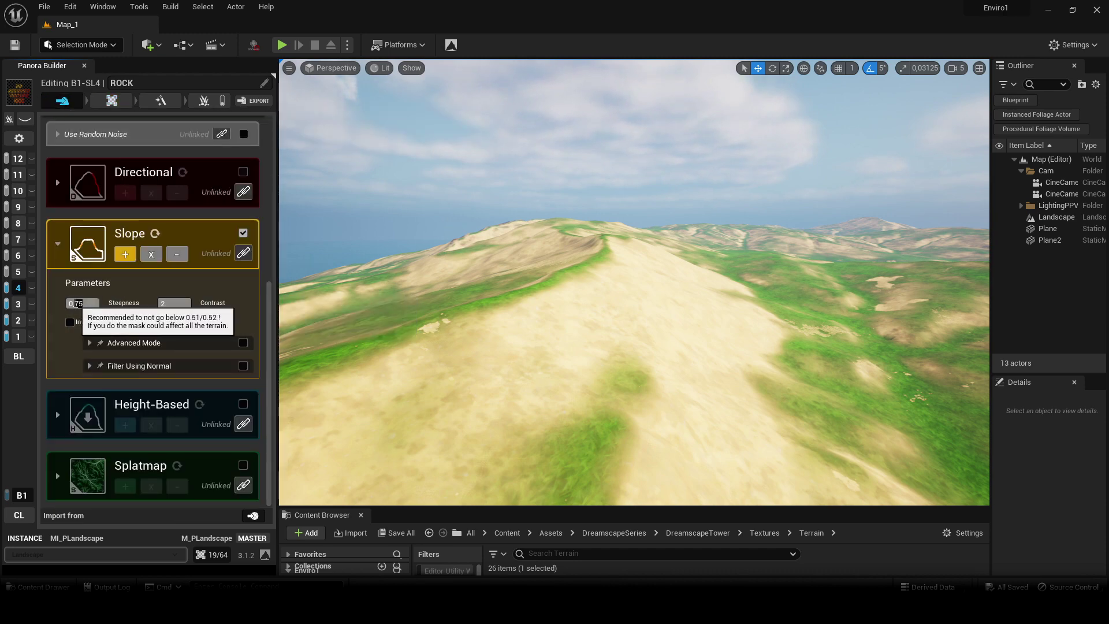
pyautogui.write('6')
pyautogui.press('Return')
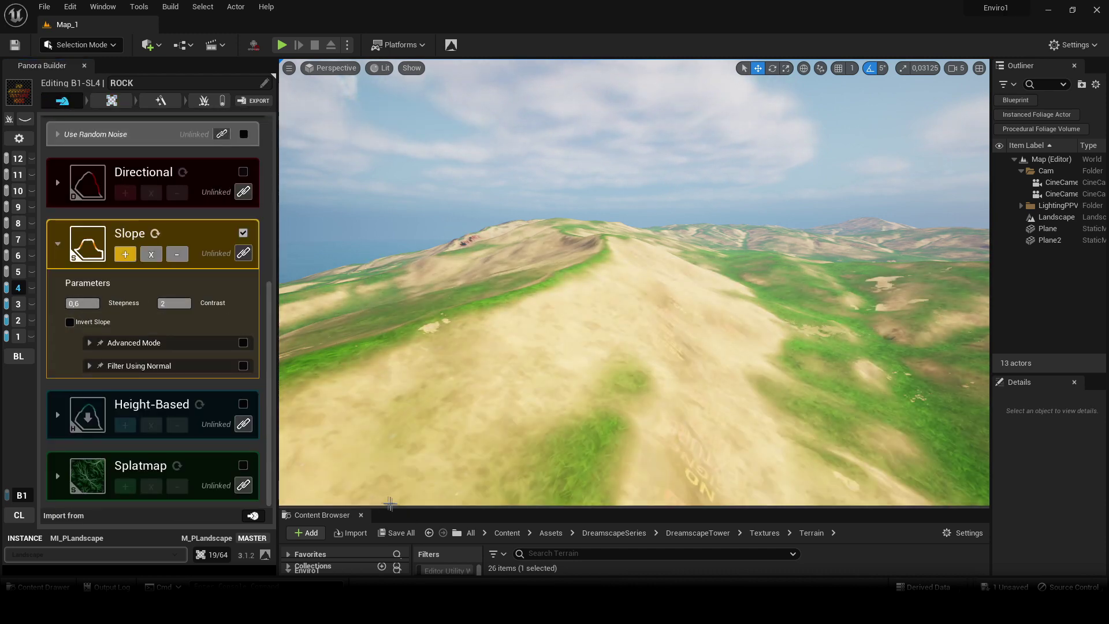
pyautogui.click(399, 533)
pyautogui.click(650, 436)
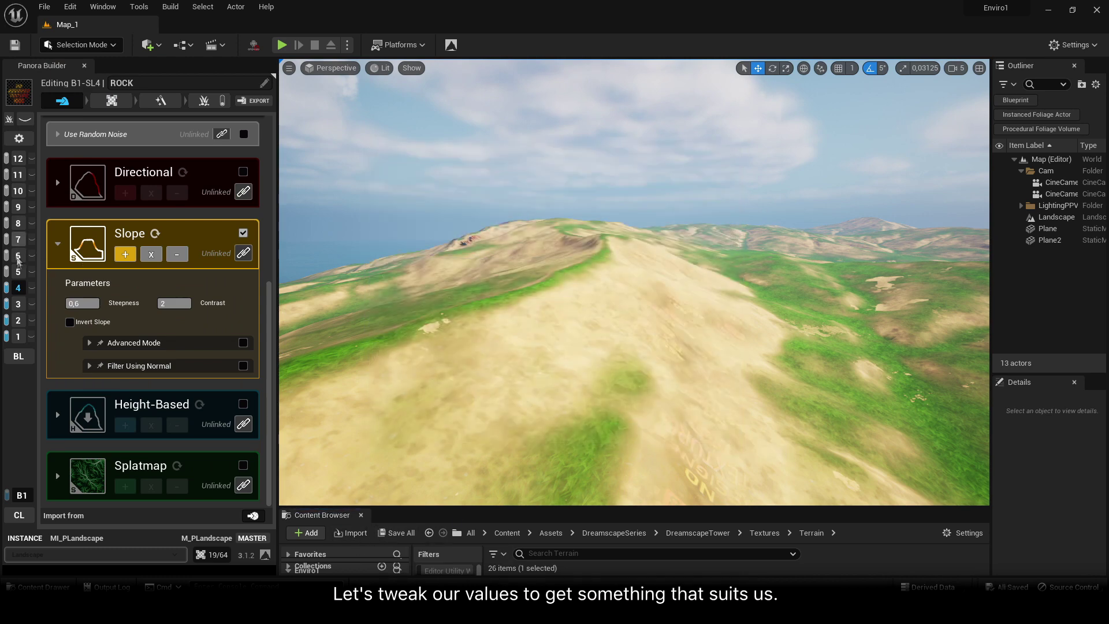
# Set the ROCK Slope filter's Steepness to 0.55 and Contrast to 10
pyautogui.write('55')
pyautogui.press('Return')
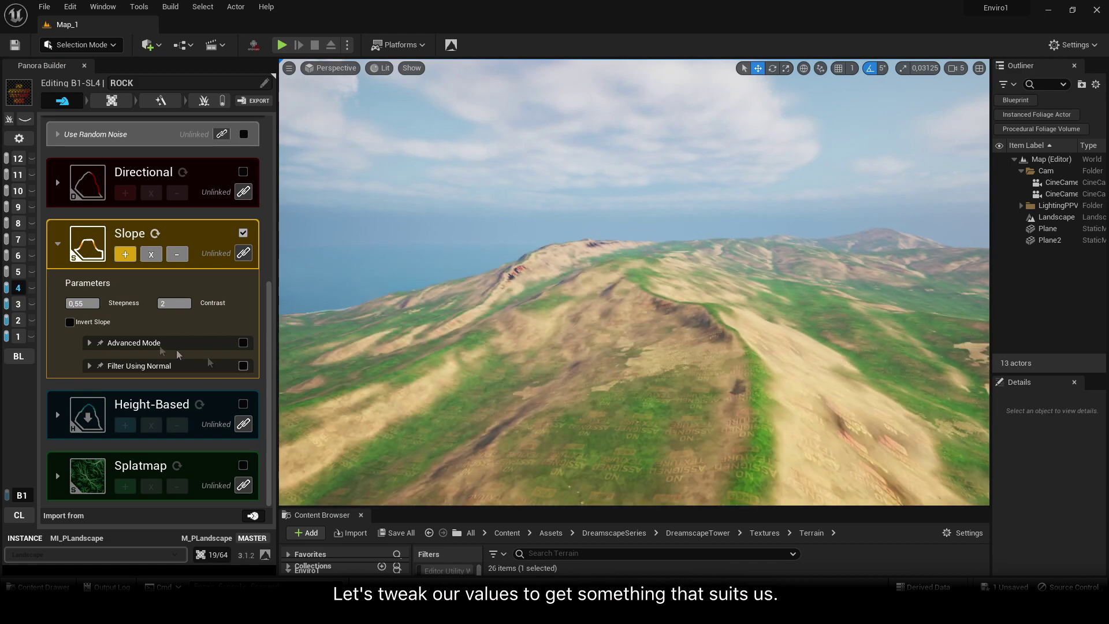
pyautogui.write('10')
pyautogui.press('Return')
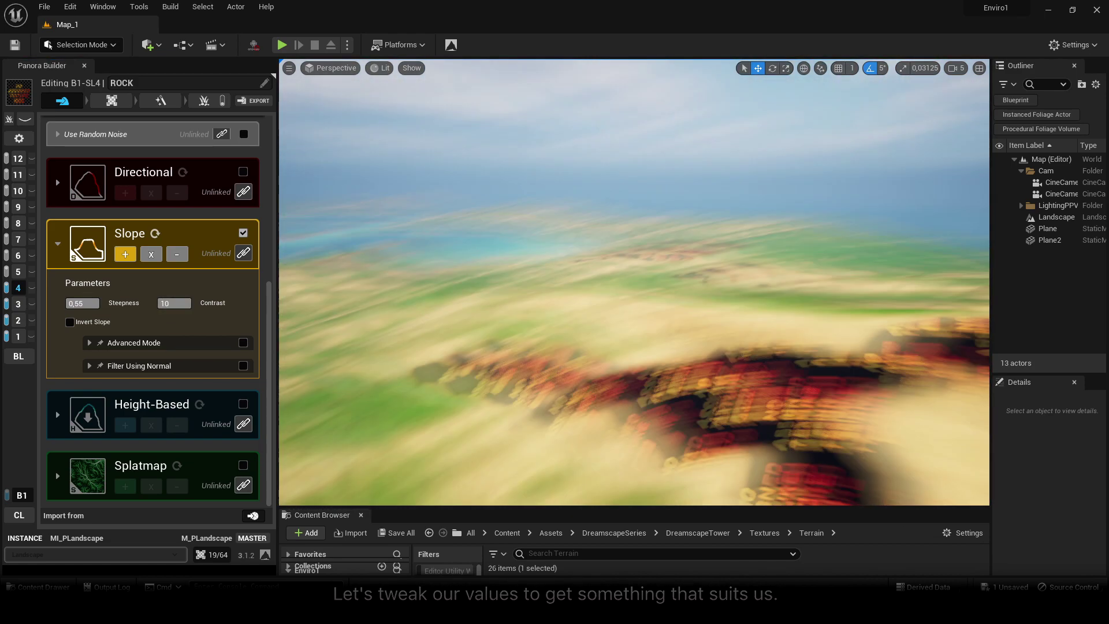
# Inspect the placeholder rock areas on the steep slopes, and set the ROCK Slope filter's Steepness to 0.53
pyautogui.moveTo(582, 380); pyautogui.dragTo(598, 375, button='right')
pyautogui.press('F11')
pyautogui.moveTo(624, 411); pyautogui.dragTo(626, 367, button='right')
pyautogui.press('s')
pyautogui.press('w')
pyautogui.press('F11')
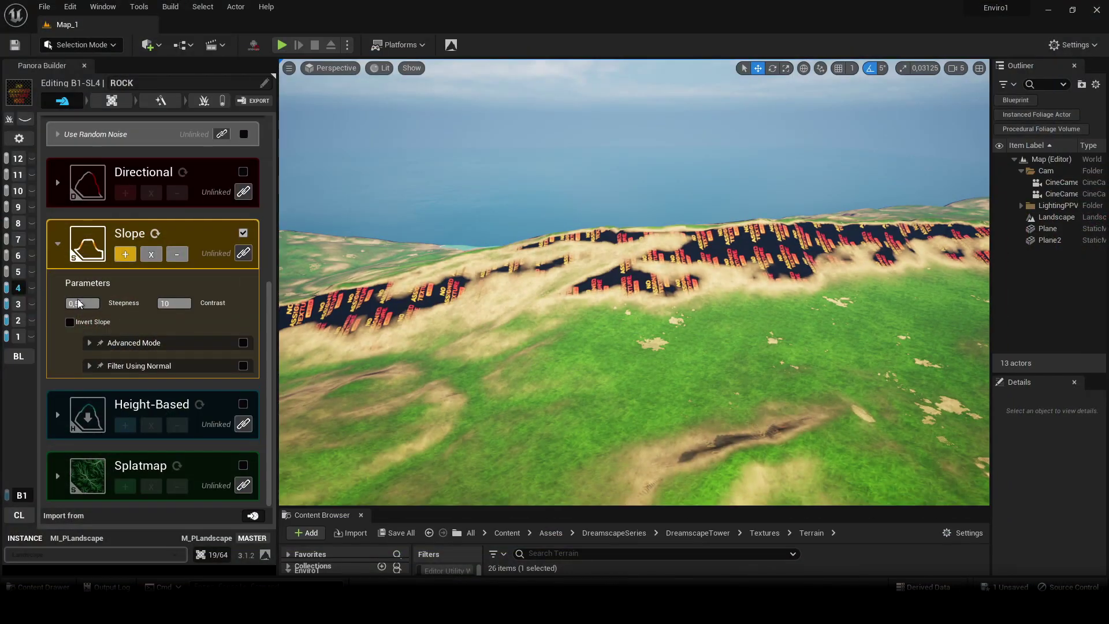
pyautogui.press('BackSpace')
pyautogui.write('3')
pyautogui.press('Return')
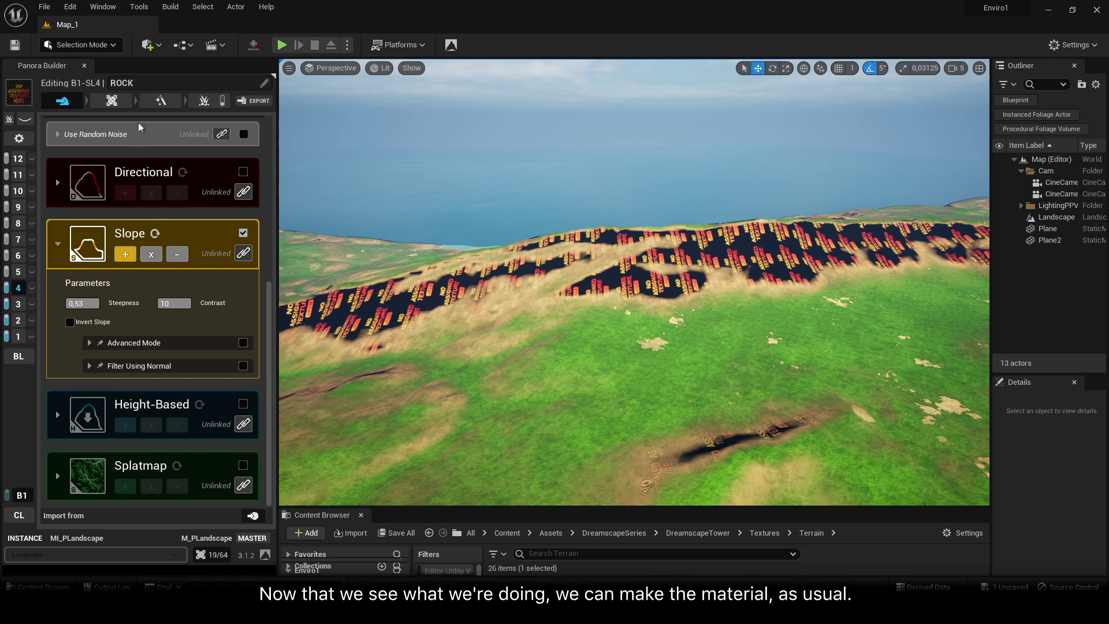
# Search the ROCK base color textures for "rock" and locate A-Rock-01 and T_Rock_Walls_B in their content folders
pyautogui.click(112, 100)
pyautogui.scroll(5, 232, 279)
pyautogui.click(70, 382)
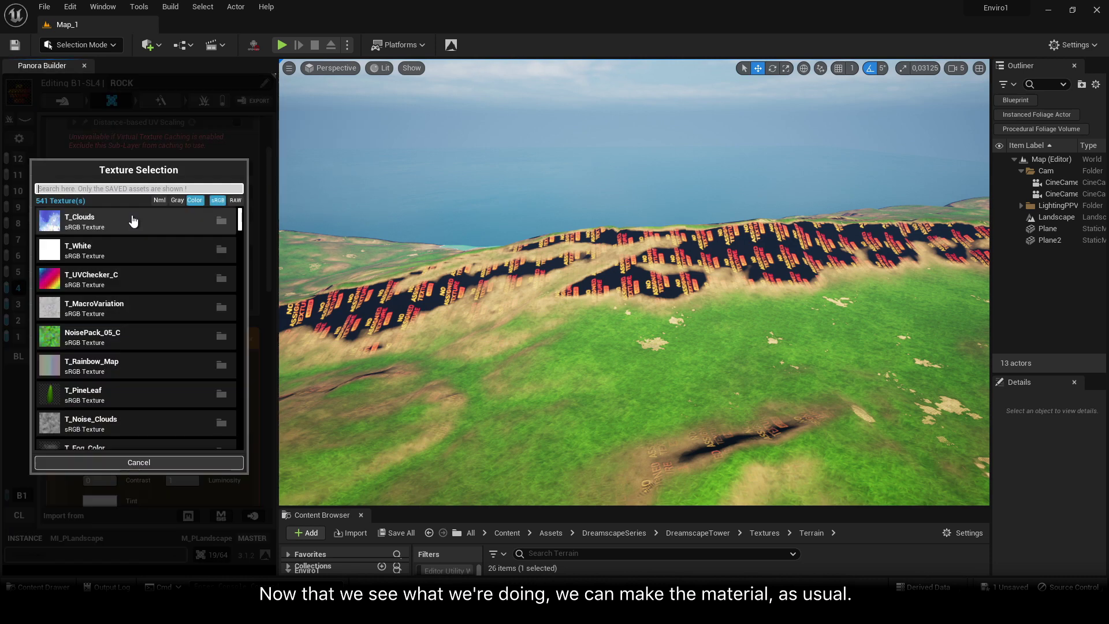
pyautogui.write('rock')
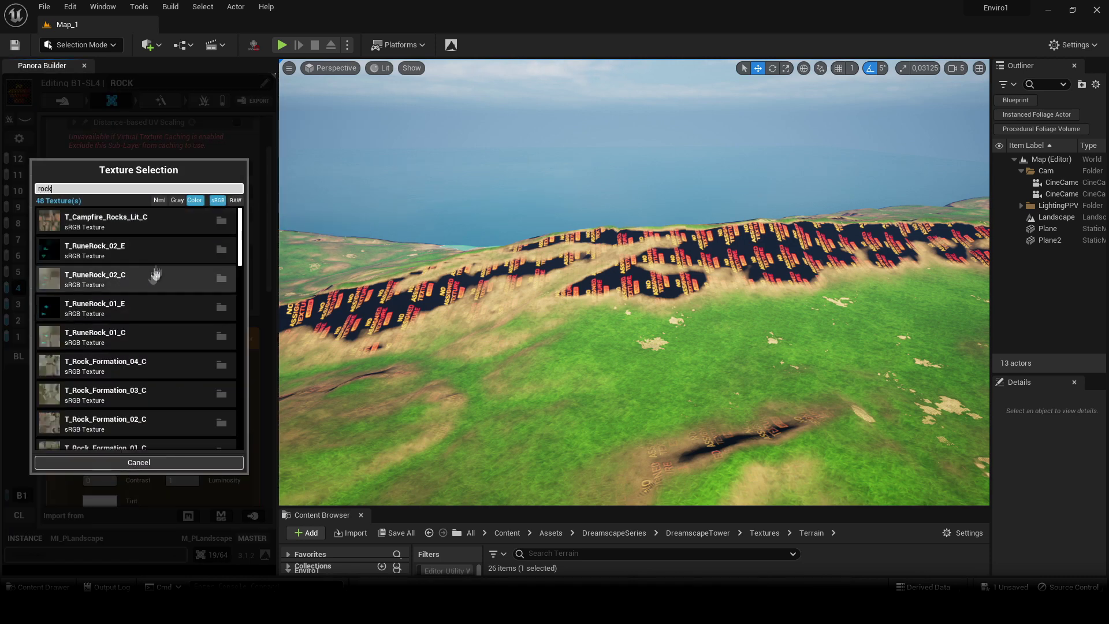
pyautogui.scroll(-3, 160, 271)
pyautogui.scroll(-15, 160, 270)
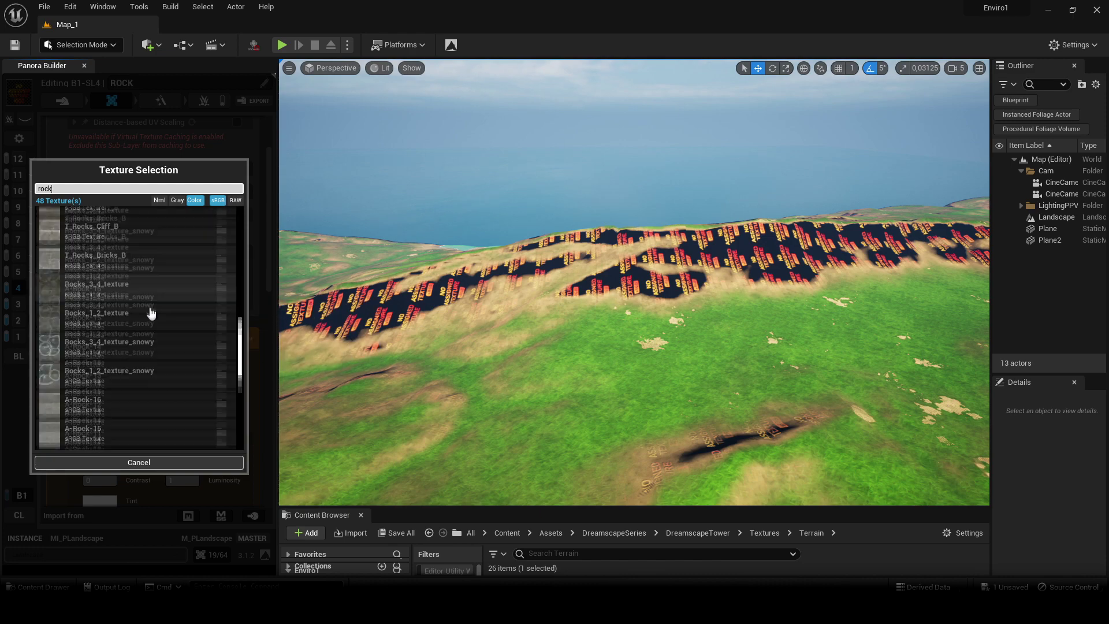
pyautogui.scroll(-5, 144, 266)
pyautogui.click(221, 377)
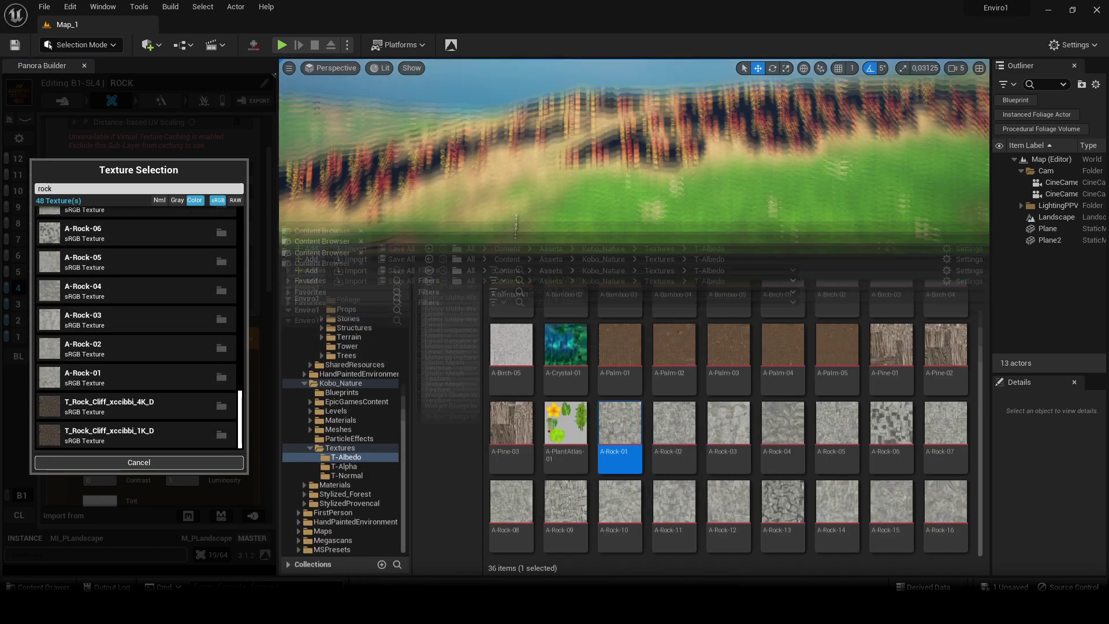
pyautogui.scroll(1, 941, 477)
pyautogui.scroll(8, 216, 329)
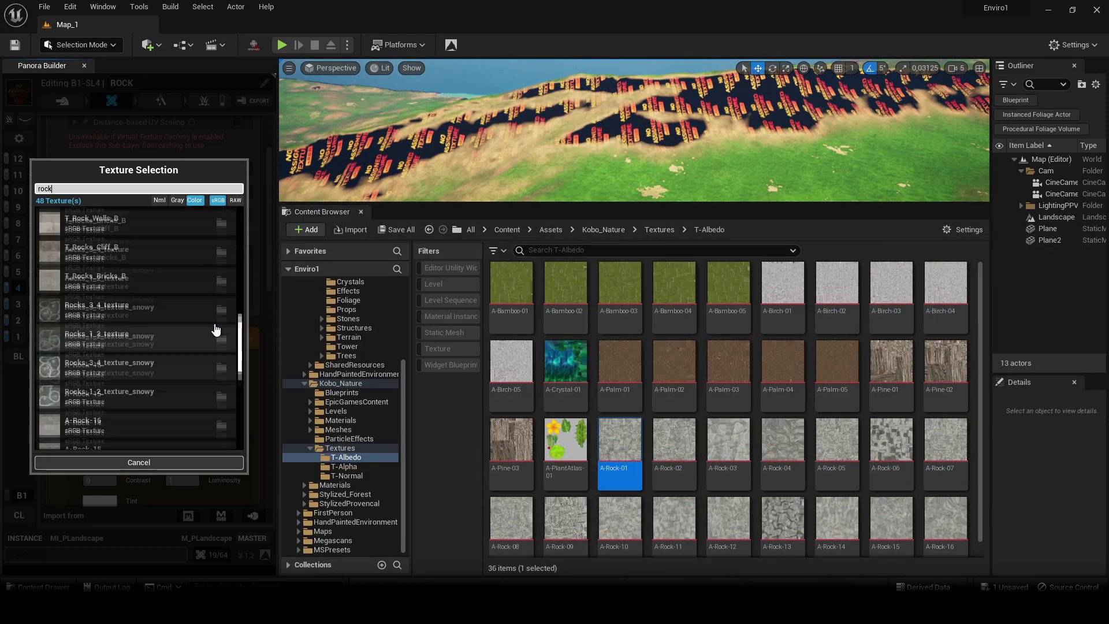
pyautogui.click(221, 222)
pyautogui.scroll(5, 164, 221)
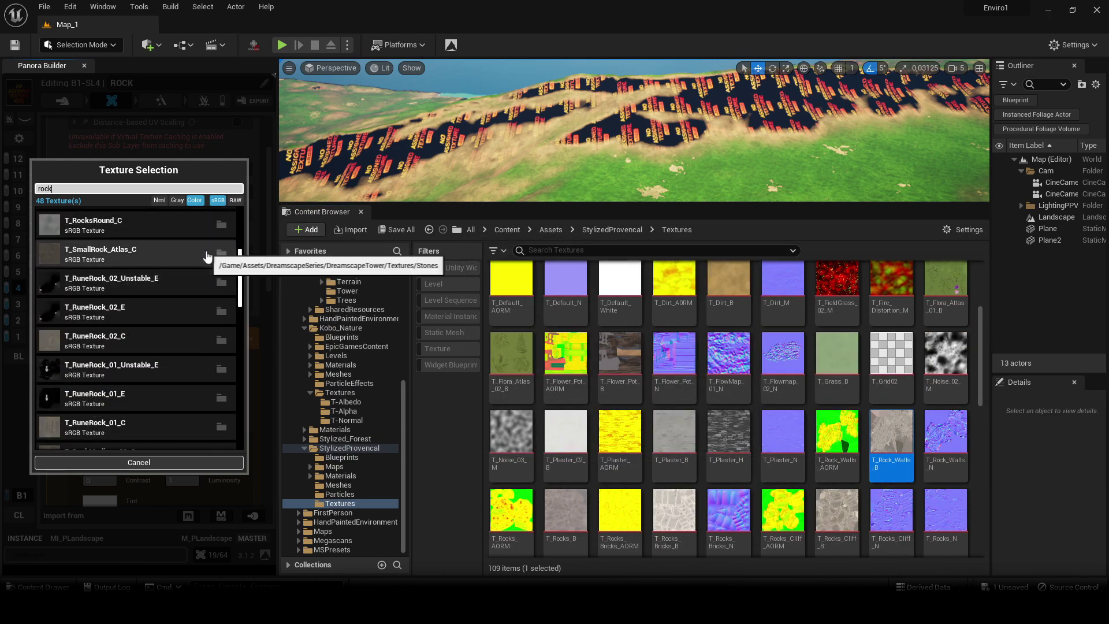
# Search the base color textures for "cliff" instead, and preview T_cliff_base_BaseColor in the texture editor
pyautogui.press('BackSpace')
pyautogui.press('BackSpace')
pyautogui.press('BackSpace')
pyautogui.press('BackSpace')
pyautogui.write('cliff')
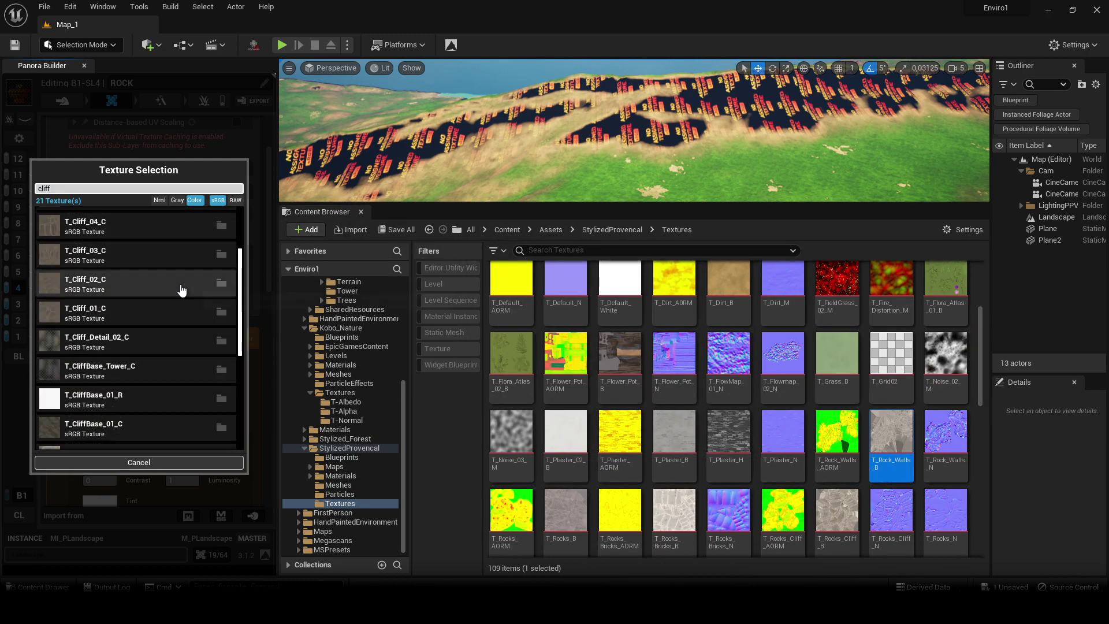
pyautogui.click(221, 411)
pyautogui.doubleClick(653, 287)
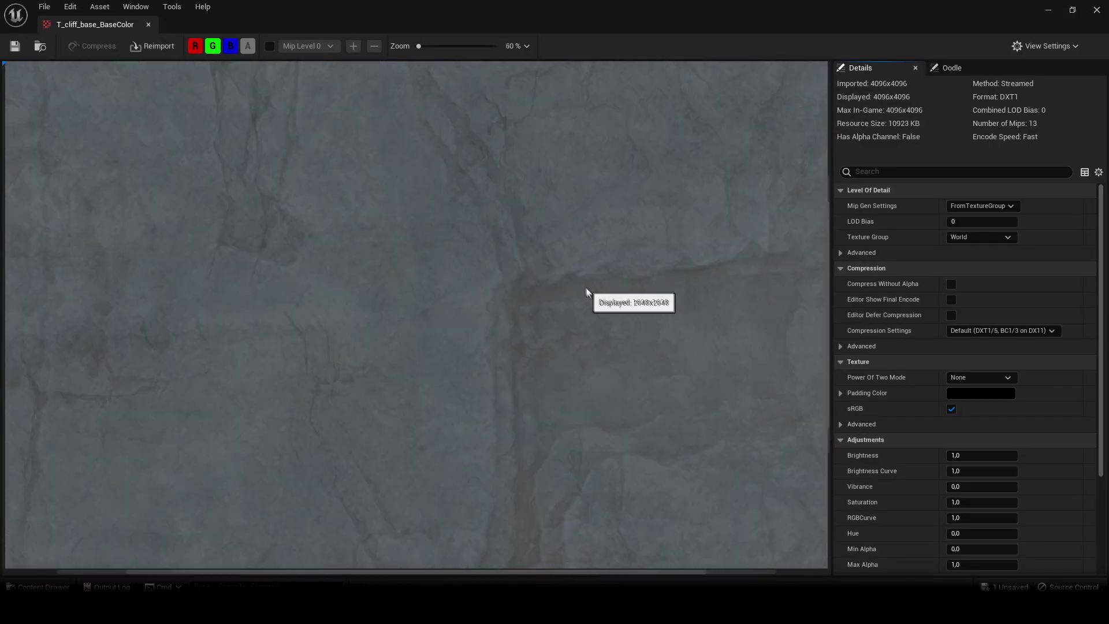
pyautogui.scroll(-4, 586, 290)
pyautogui.click(151, 26)
# Locate T_cliff_BaseColor and assign it as the ROCK base color, with T_cliff_Normal as the normal map
pyautogui.scroll(-3, 138, 323)
pyautogui.click(221, 348)
pyautogui.doubleClick(491, 312)
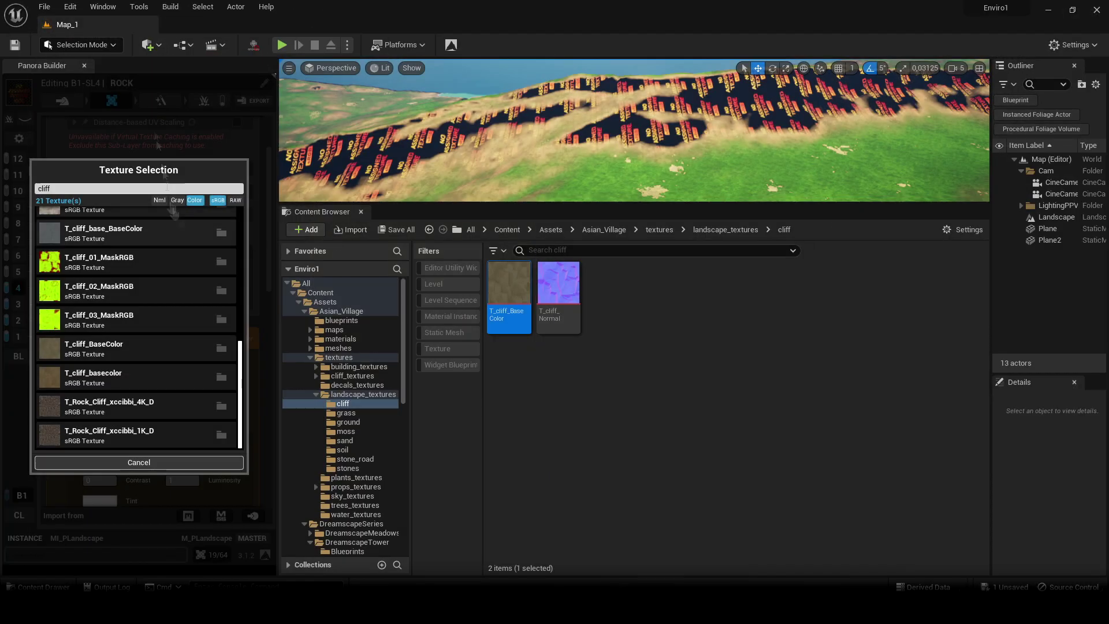
pyautogui.click(110, 348)
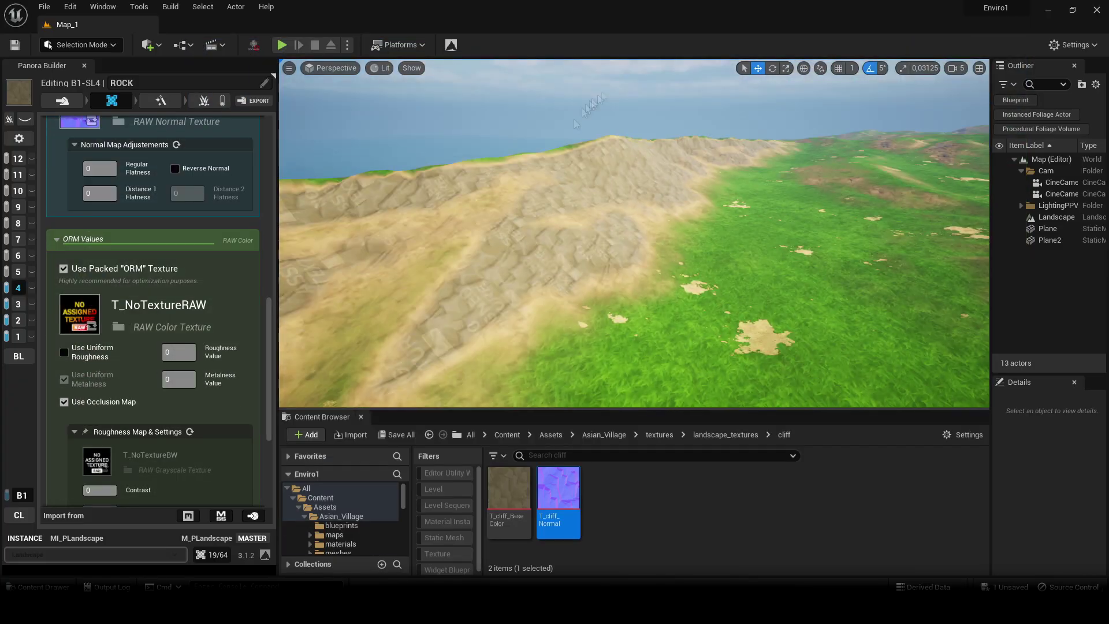
# Give ROCK a uniform roughness of 0.8 with the occlusion map disabled, and save the changes
pyautogui.click(182, 354)
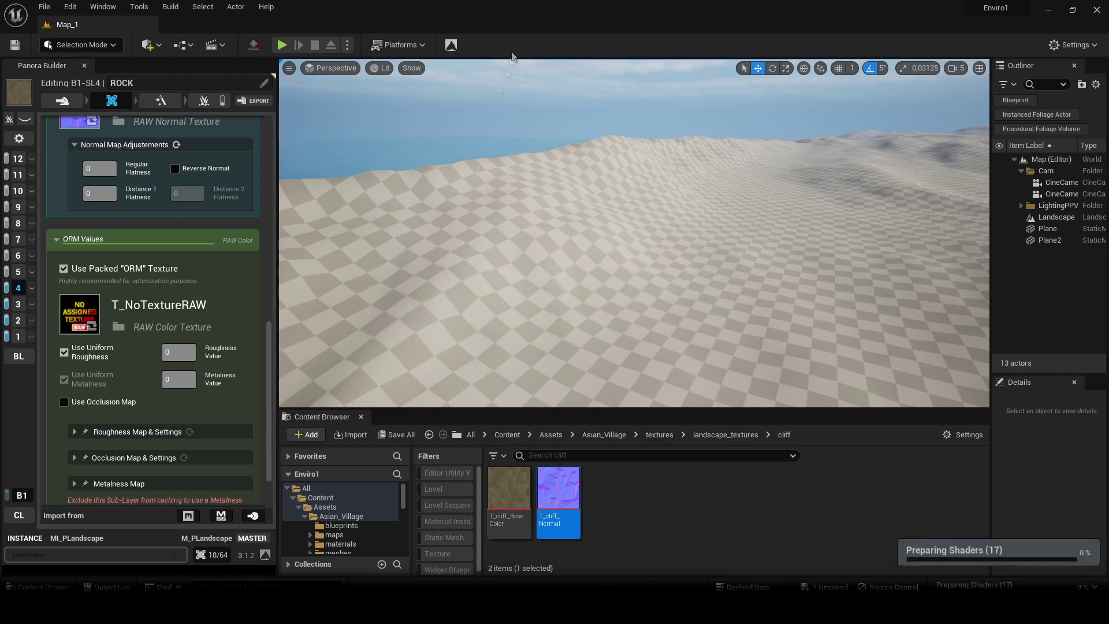
pyautogui.moveTo(175, 354); pyautogui.dragTo(159, 354)
pyautogui.write('0.8')
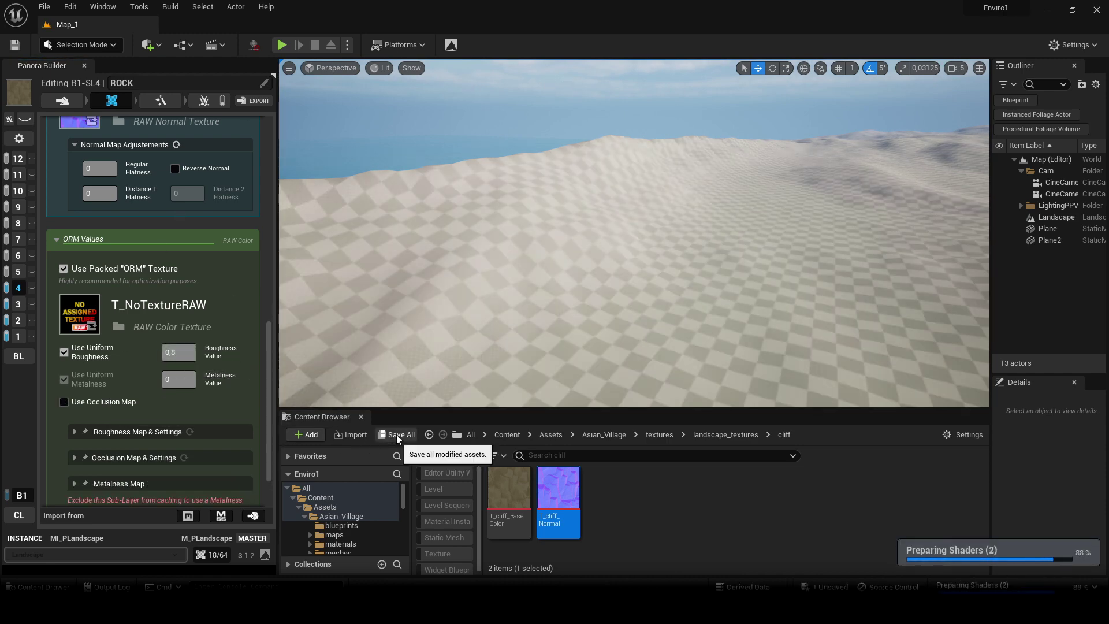
pyautogui.click(401, 434)
pyautogui.click(649, 435)
# Examine the cliff texture's colors on the terrain in Unlit mode, and return the viewport to Lit
pyautogui.moveTo(671, 258)
pyautogui.mouseDown(button='right')
pyautogui.moveTo(746, 272)
pyautogui.moveTo(809, 260)
pyautogui.moveTo(672, 258)
pyautogui.mouseUp(button='right')
pyautogui.click(379, 68)
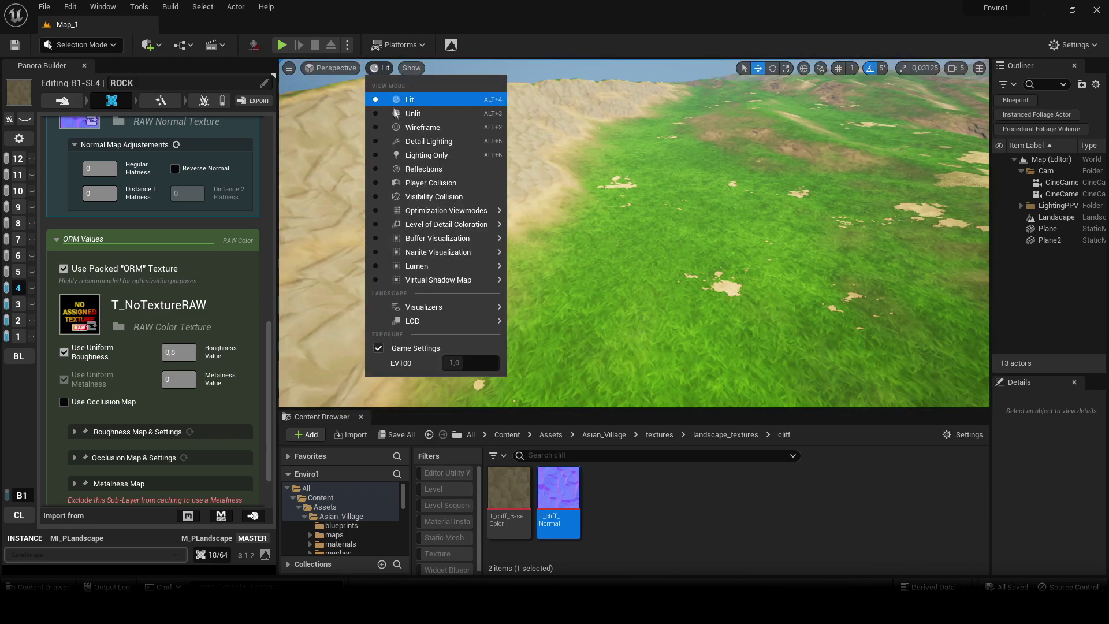
pyautogui.click(404, 112)
pyautogui.moveTo(459, 143); pyautogui.dragTo(459, 144, button='right')
pyautogui.moveTo(601, 222); pyautogui.dragTo(579, 213, button='right')
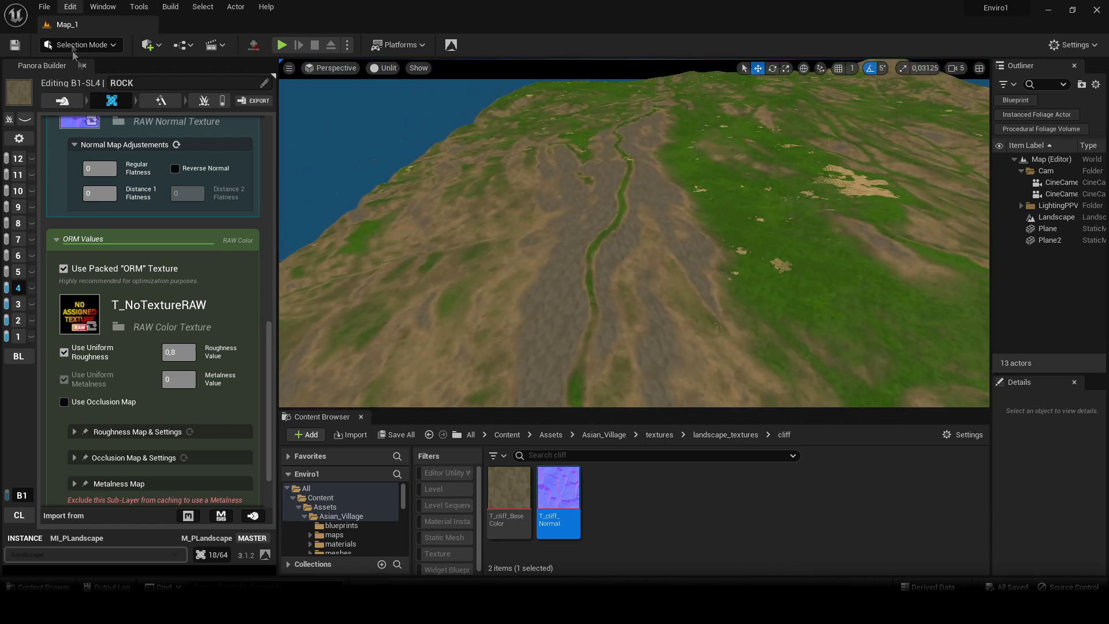
pyautogui.click(378, 68)
pyautogui.click(392, 100)
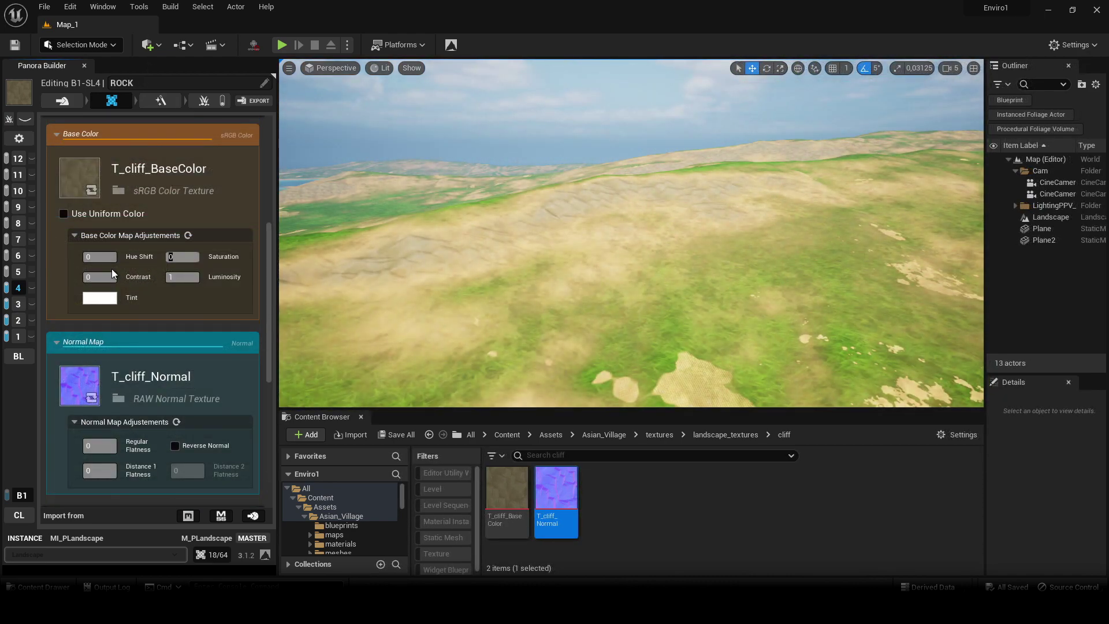
# Set the ROCK base color's saturation to -0.5 and luminosity to 0.8 after trying 0.5, and save all changes
pyautogui.write('-0.5')
pyautogui.press('Return')
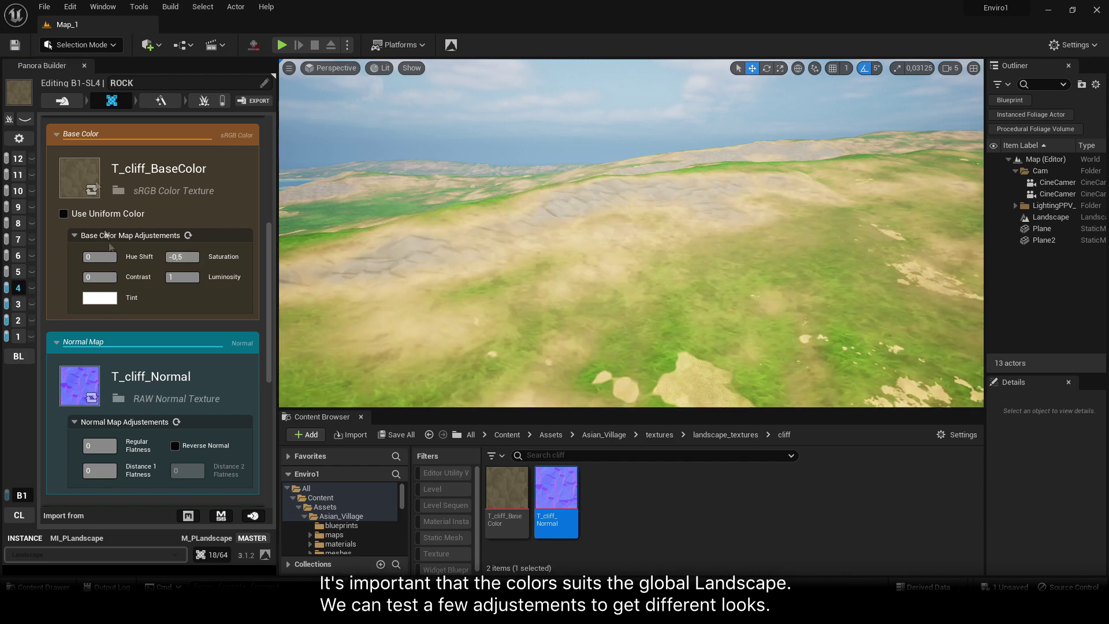
pyautogui.write('0.5')
pyautogui.press('Return')
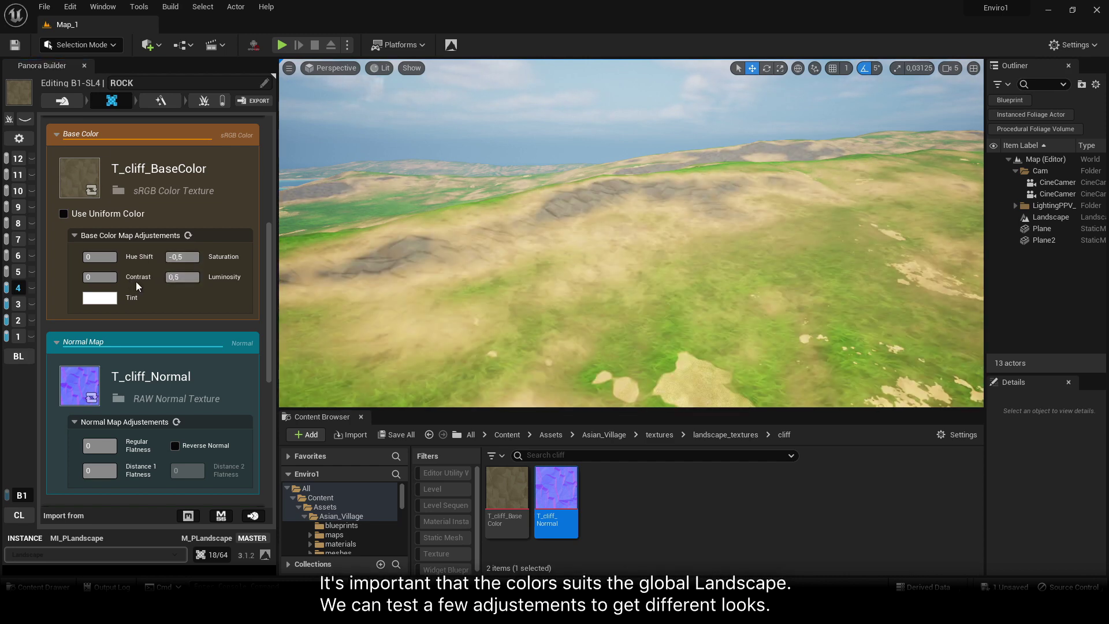
pyautogui.moveTo(188, 278); pyautogui.dragTo(133, 285)
pyautogui.write('0.')
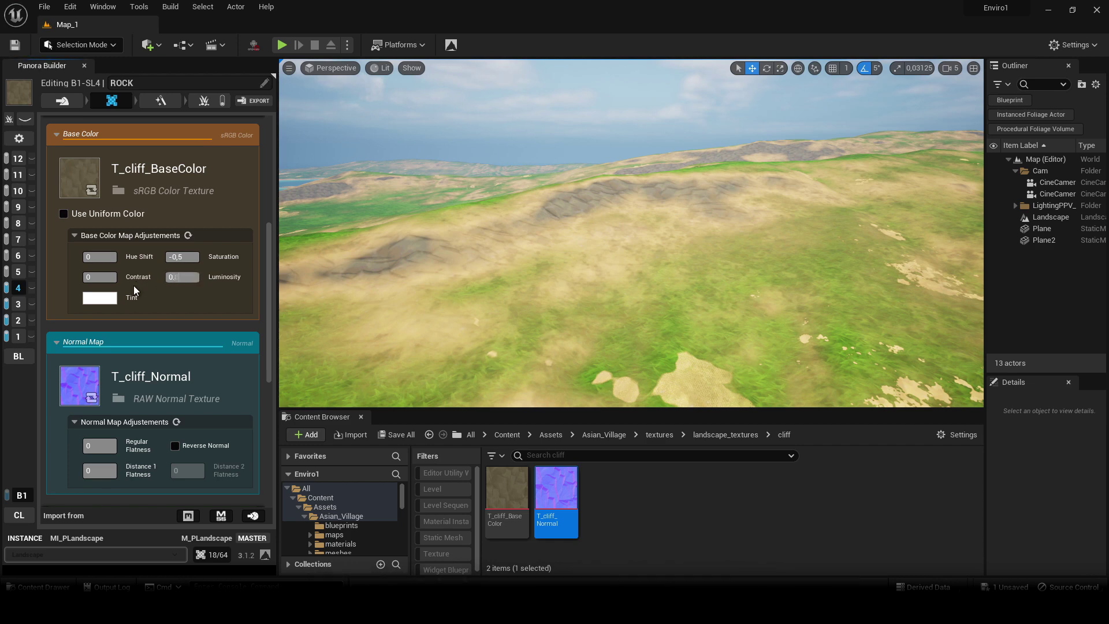
pyautogui.write('8')
pyautogui.press('Return')
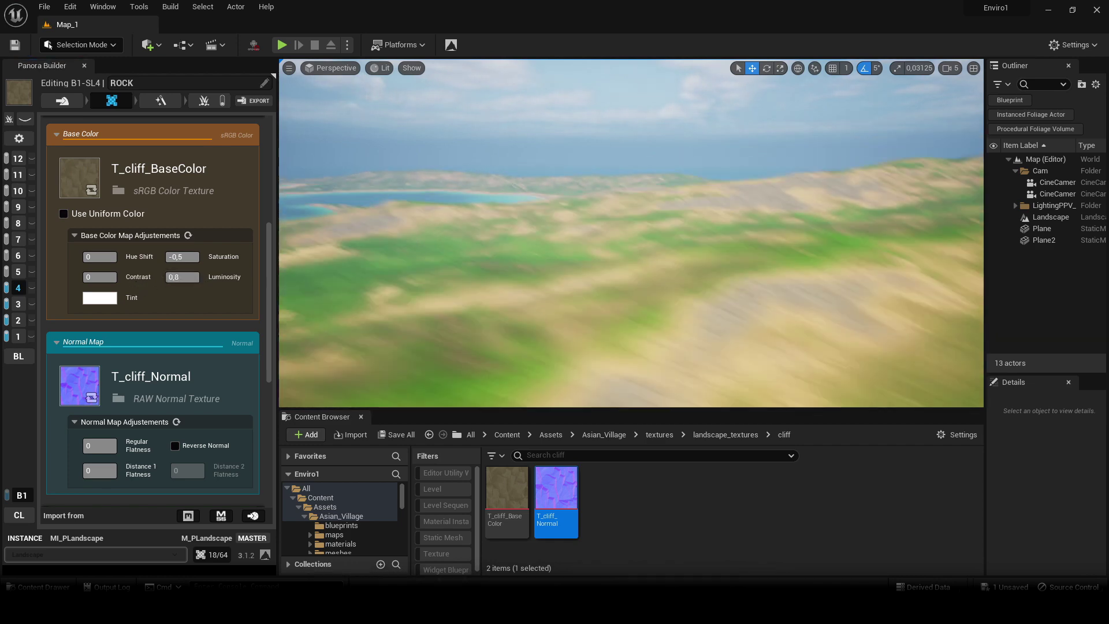
pyautogui.moveTo(633, 243); pyautogui.dragTo(642, 306, button='right')
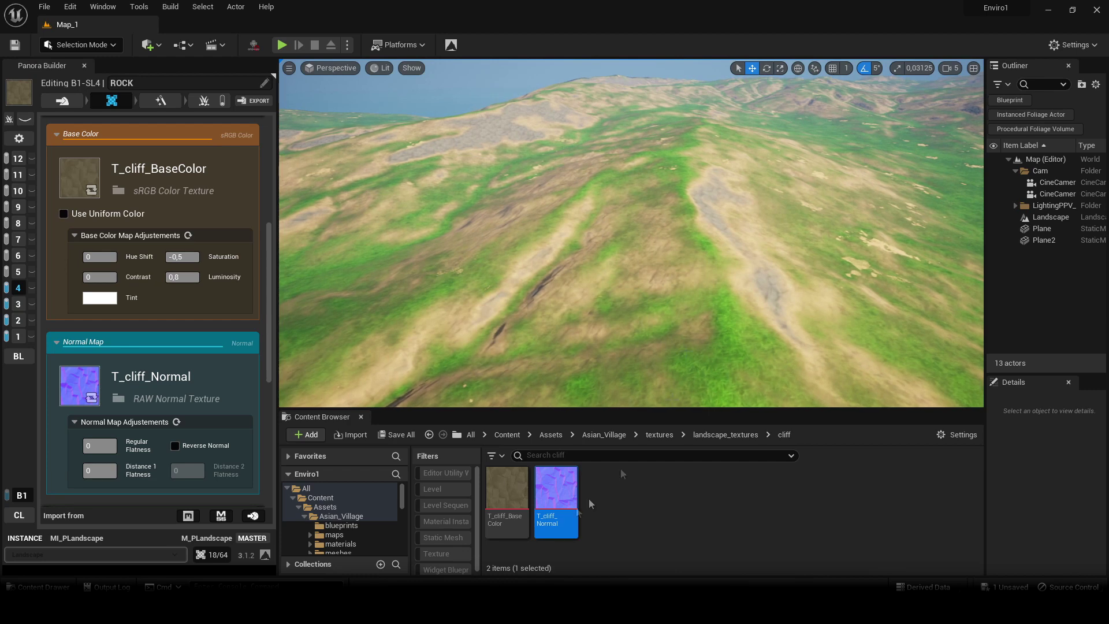
pyautogui.click(407, 435)
pyautogui.click(644, 434)
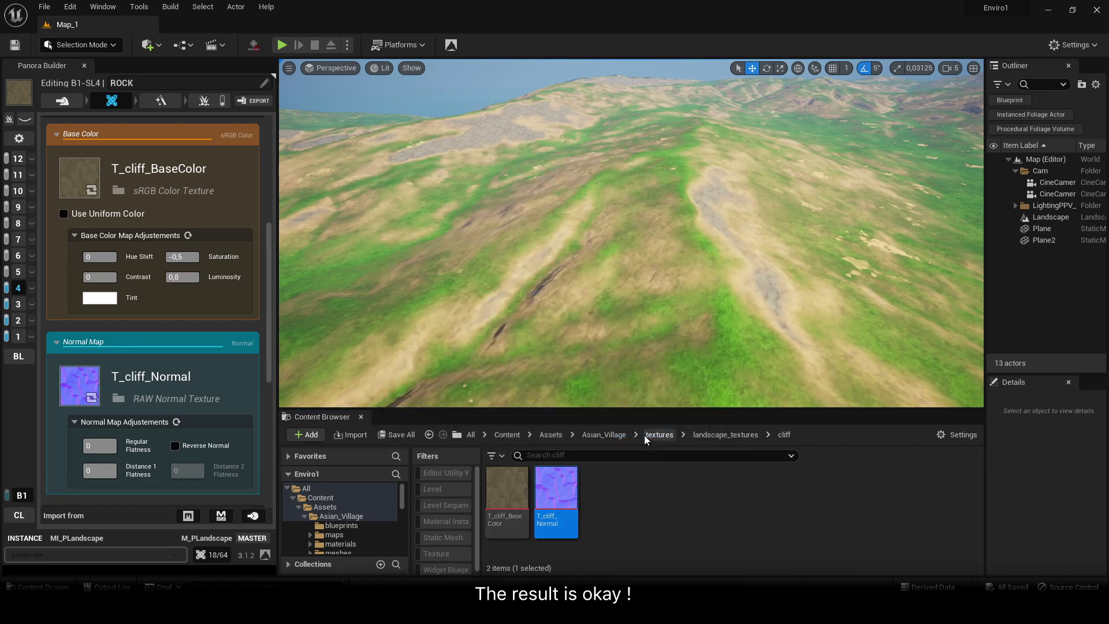
# Open ROCK's mask settings and preview only the ROCK sub-layer's mask in yellow on the mountain
pyautogui.moveTo(737, 268); pyautogui.dragTo(780, 295, button='right')
pyautogui.click(57, 103)
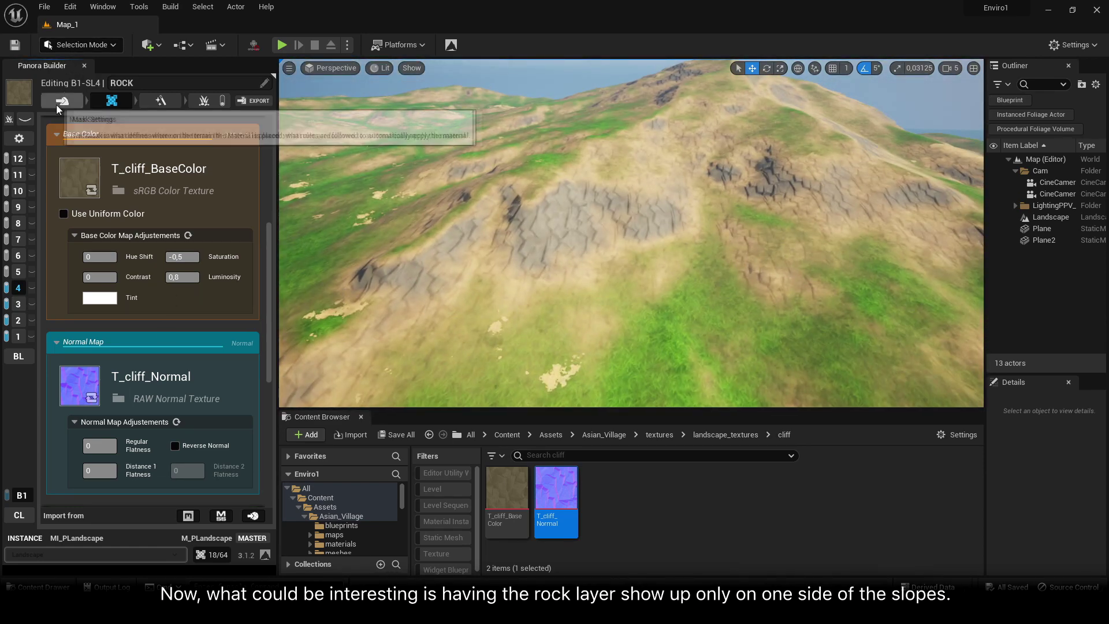
pyautogui.scroll(2, 141, 336)
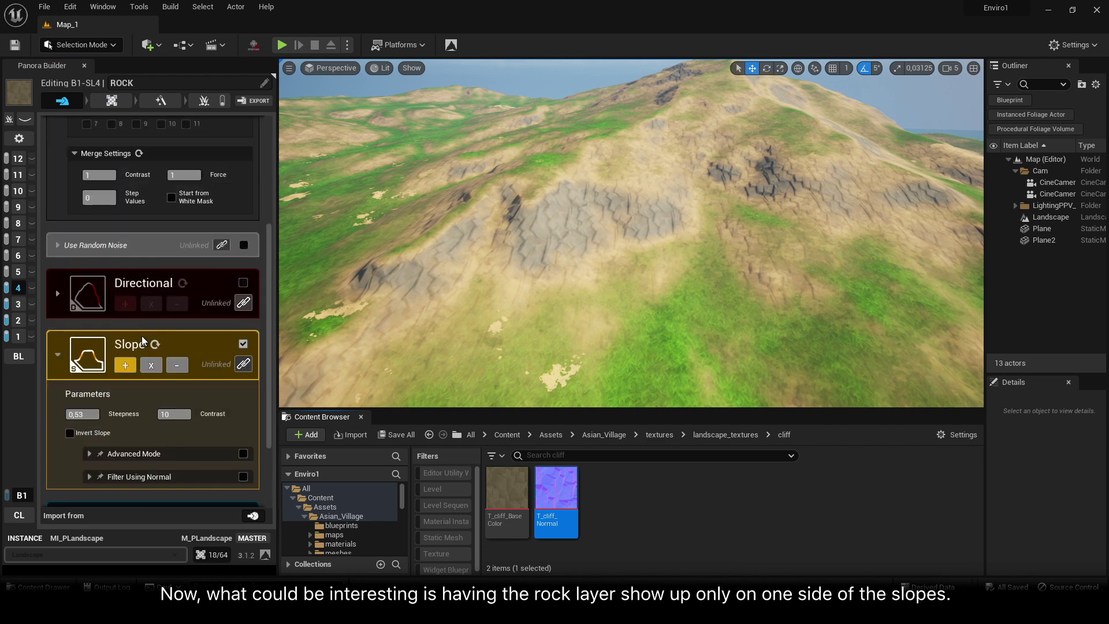
pyautogui.scroll(2, 218, 378)
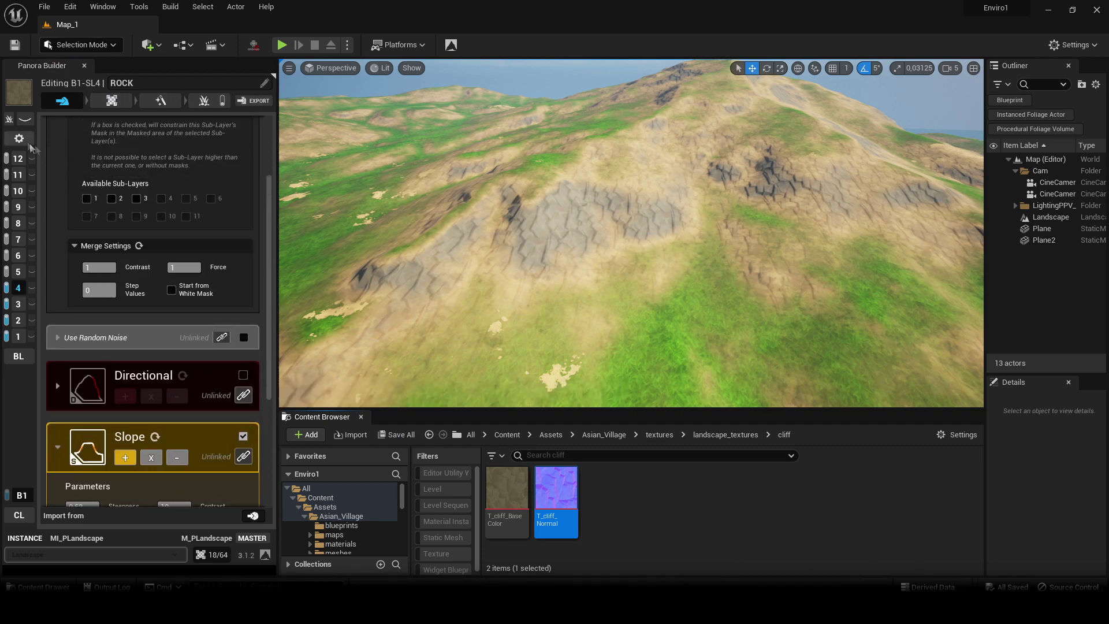
pyautogui.click(25, 119)
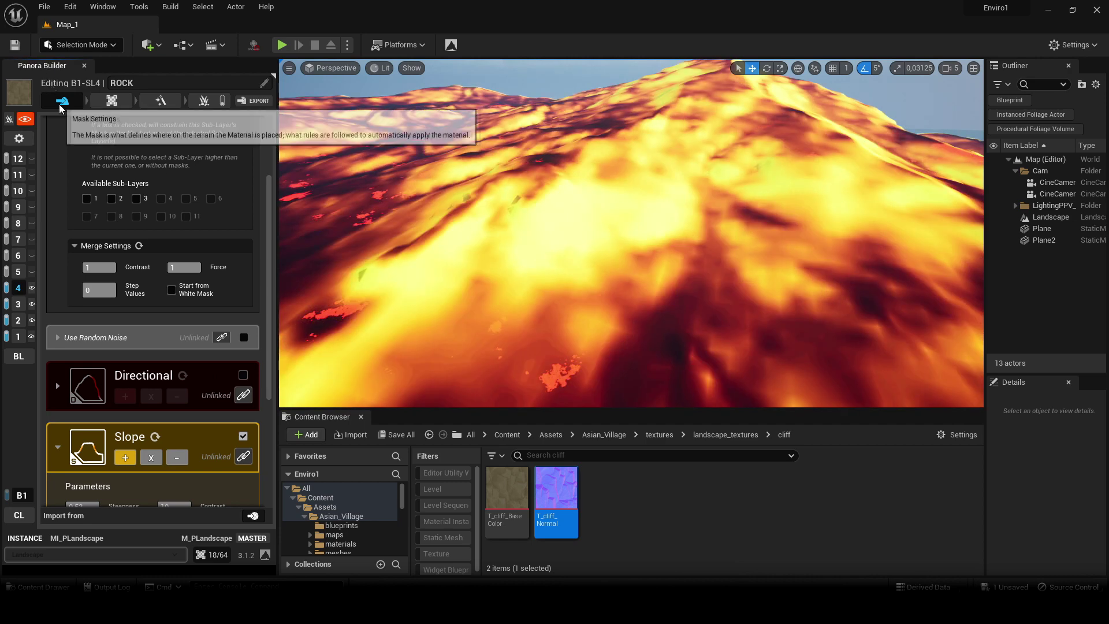
pyautogui.scroll(2, 176, 185)
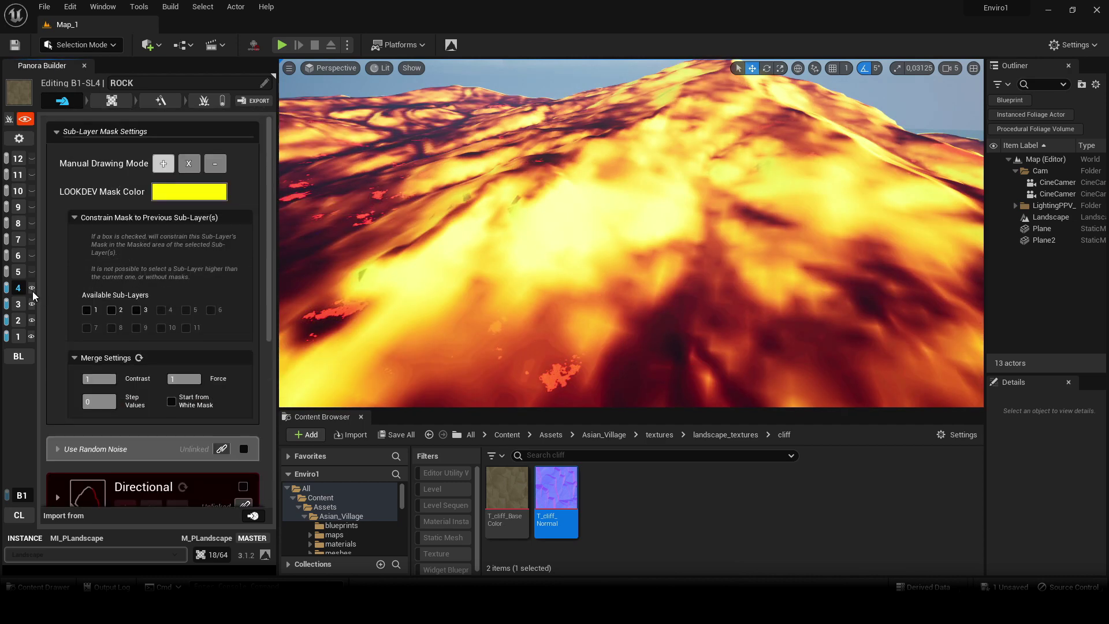
pyautogui.click(33, 290)
pyautogui.press('w')
pyautogui.moveTo(562, 243)
pyautogui.mouseDown(button='right')
pyautogui.moveTo(652, 255)
pyautogui.moveTo(578, 252)
pyautogui.mouseUp(button='right')
pyautogui.press('s')
pyautogui.press('w')
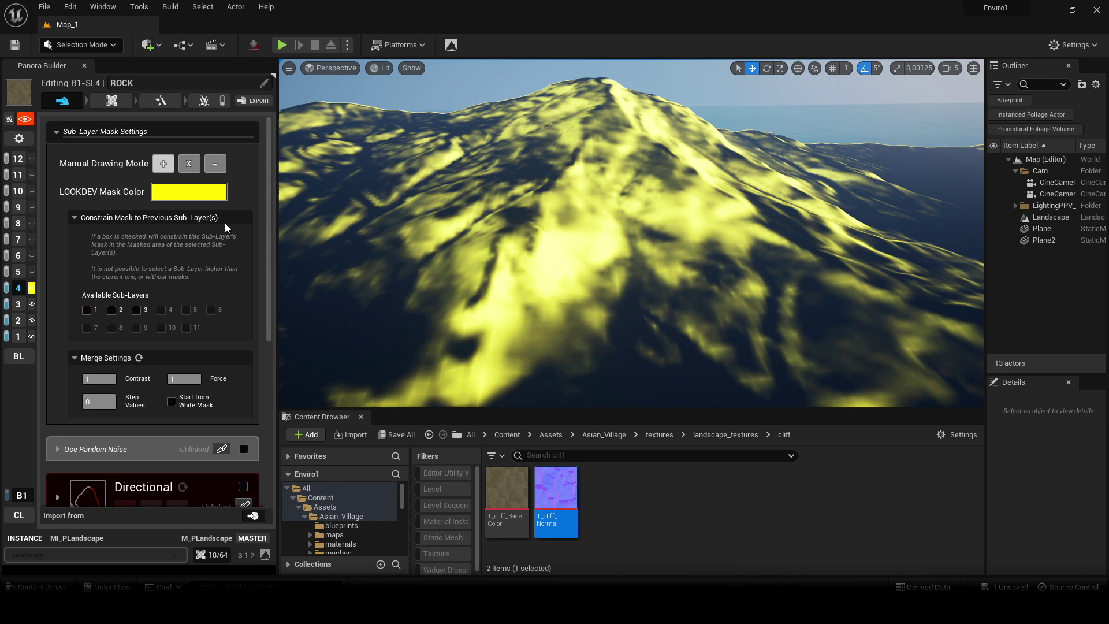
# Enable the Directional filter on the ROCK mask and set the Slope filter's steepness to 1 to isolate the directional effect
pyautogui.scroll(-5, 224, 223)
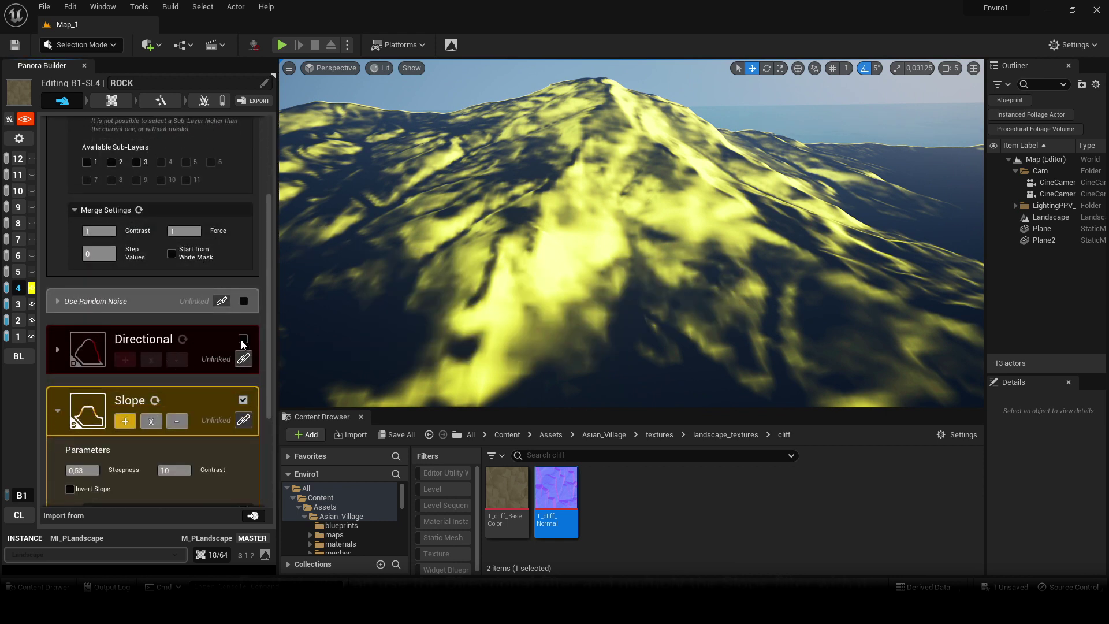
pyautogui.click(197, 342)
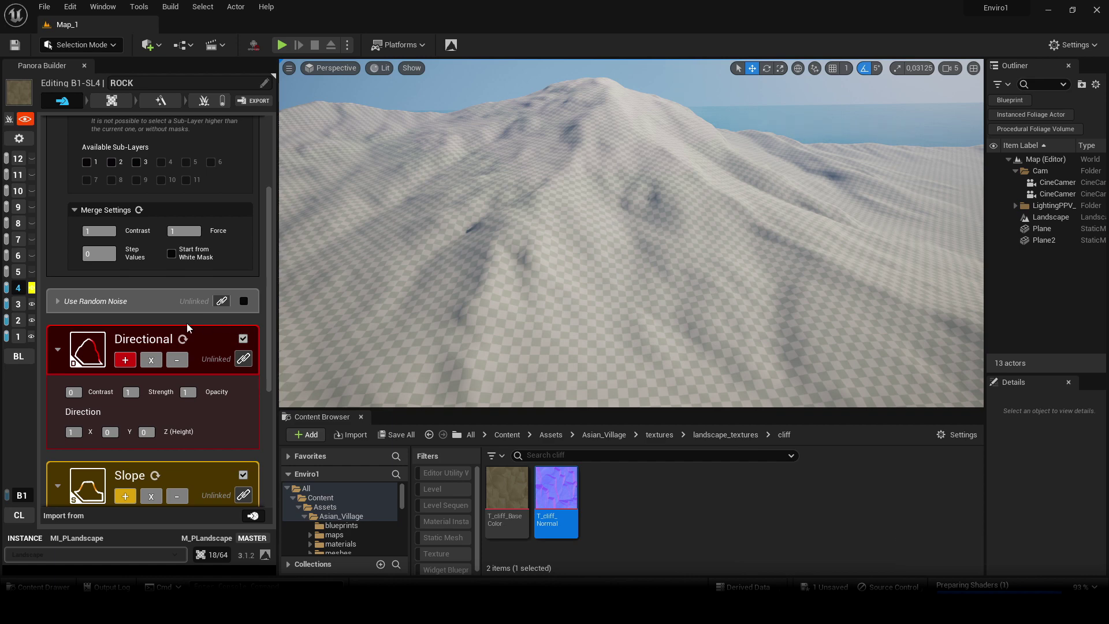
pyautogui.scroll(-1, 187, 327)
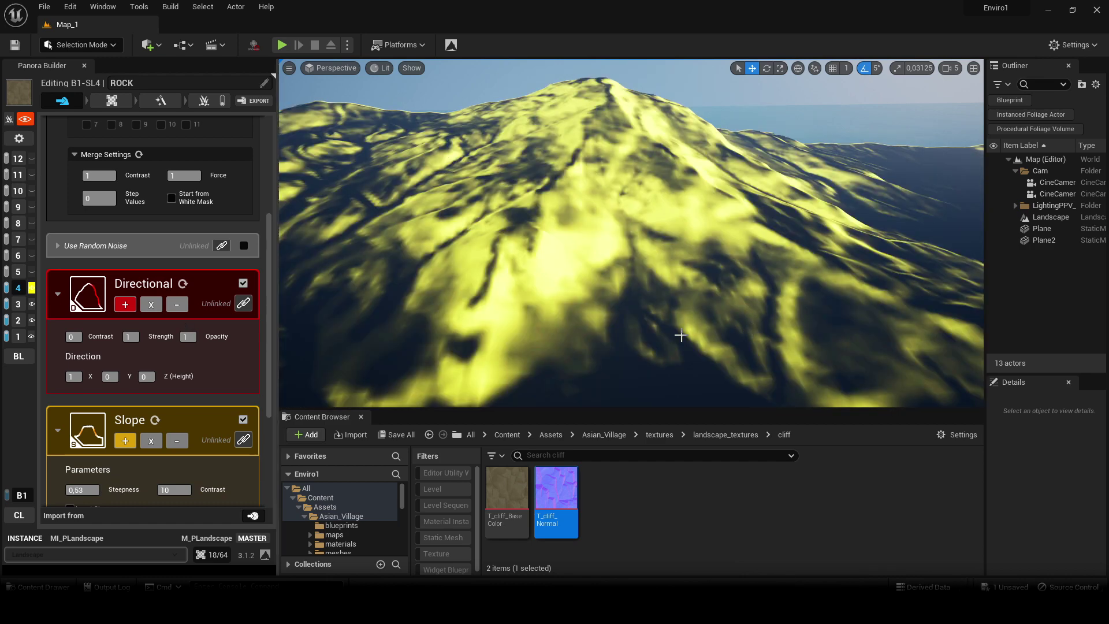
pyautogui.scroll(-2, 166, 365)
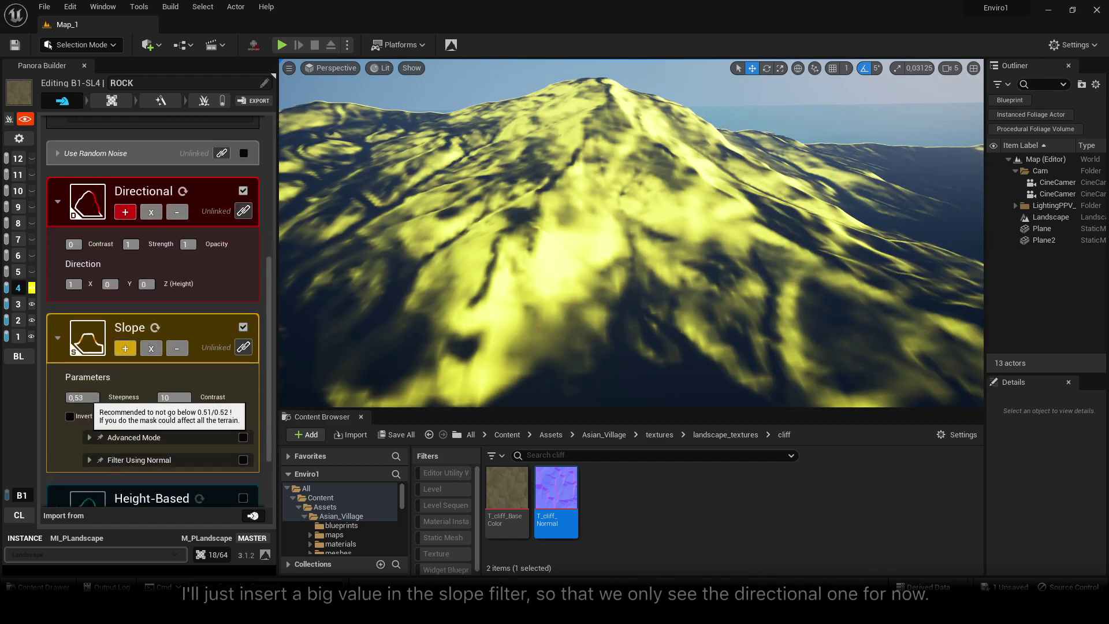
pyautogui.press('BackSpace')
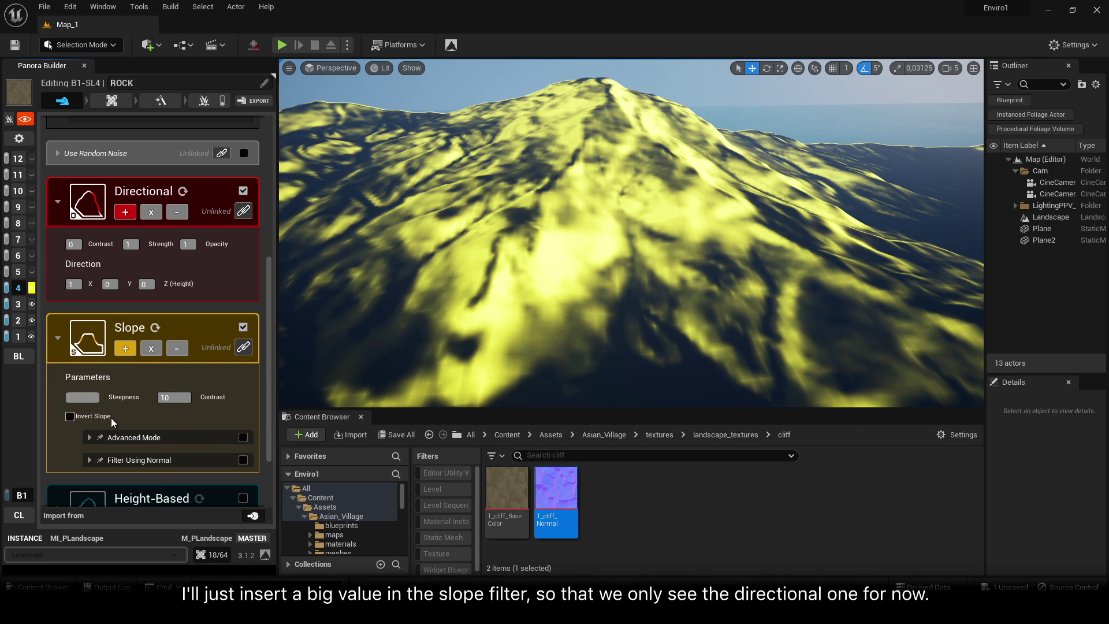
pyautogui.write('1')
pyautogui.press('Return')
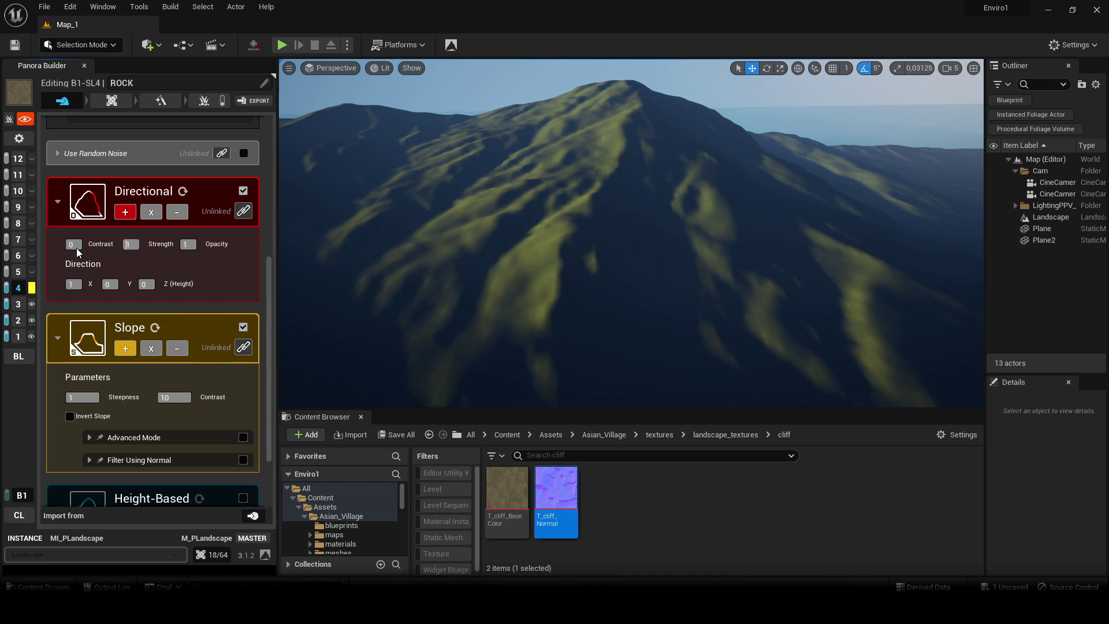
# Set the Directional filter's strength to 3 and its X direction to -1
pyautogui.press('BackSpace')
pyautogui.write('3')
pyautogui.press('Return')
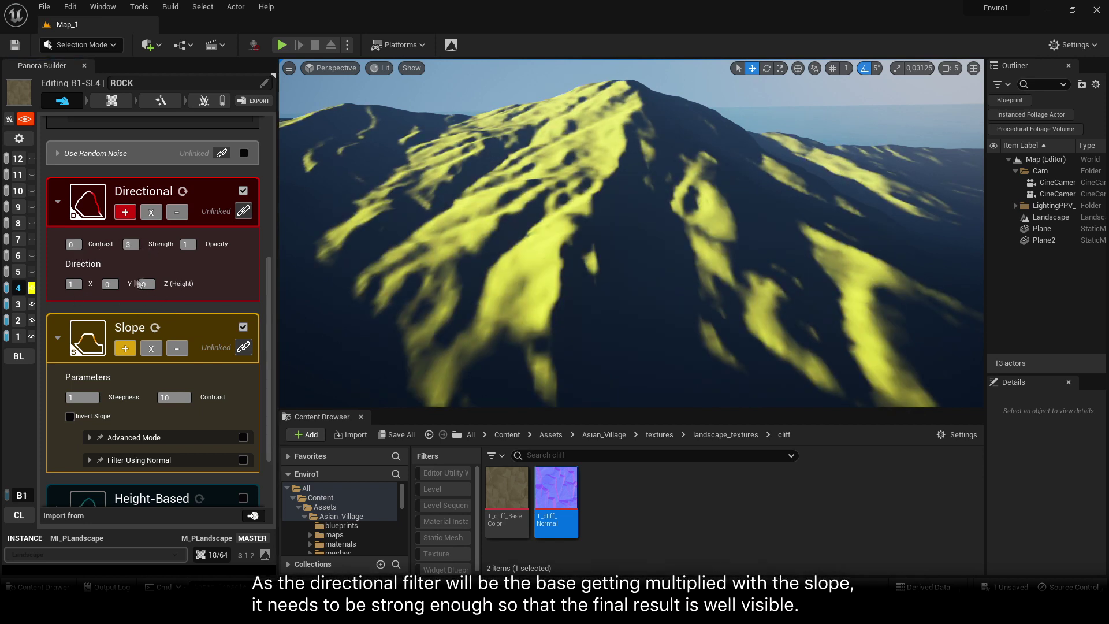
pyautogui.moveTo(78, 284); pyautogui.dragTo(22, 293)
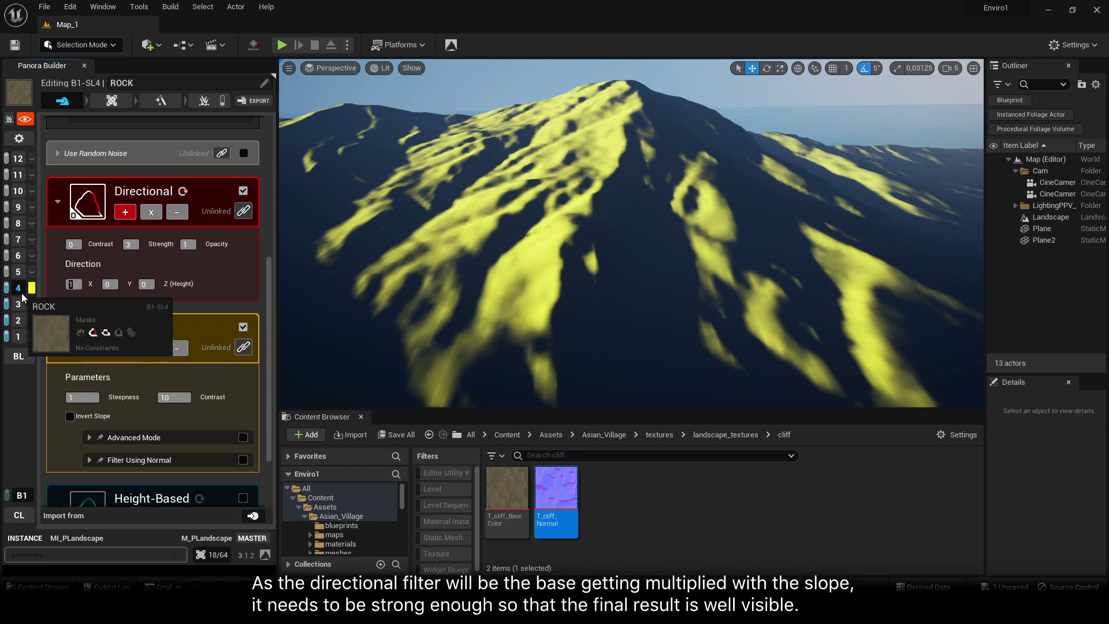
pyautogui.write('-1')
pyautogui.press('Return')
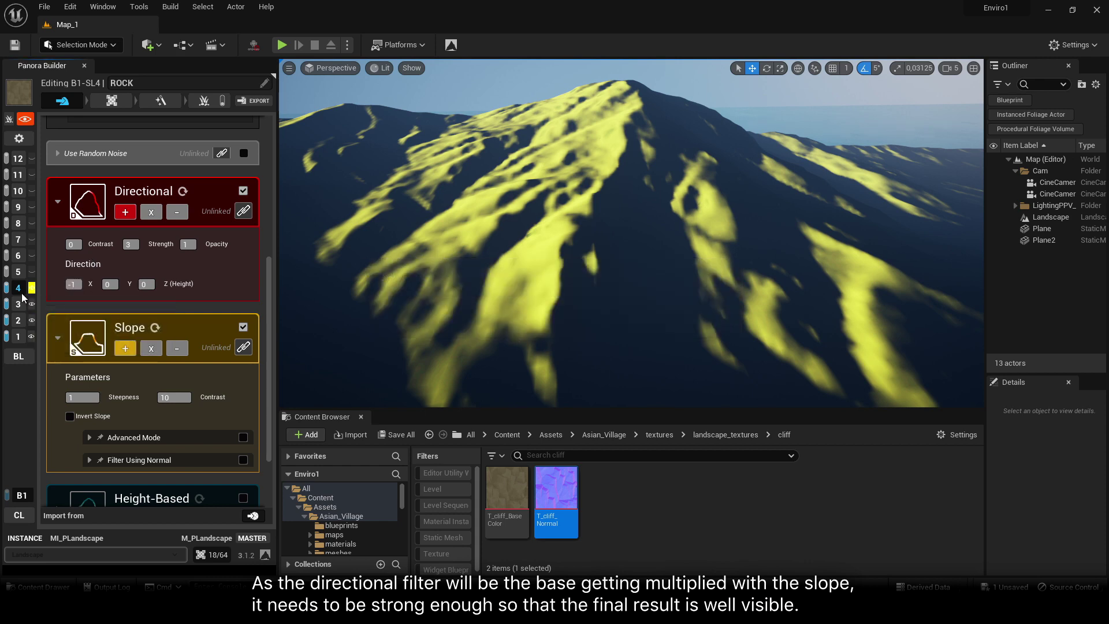
# Make ROCK's Slope filter multiply with the directional mask at a steepness of 0.53, and turn off the mask preview
pyautogui.click(151, 349)
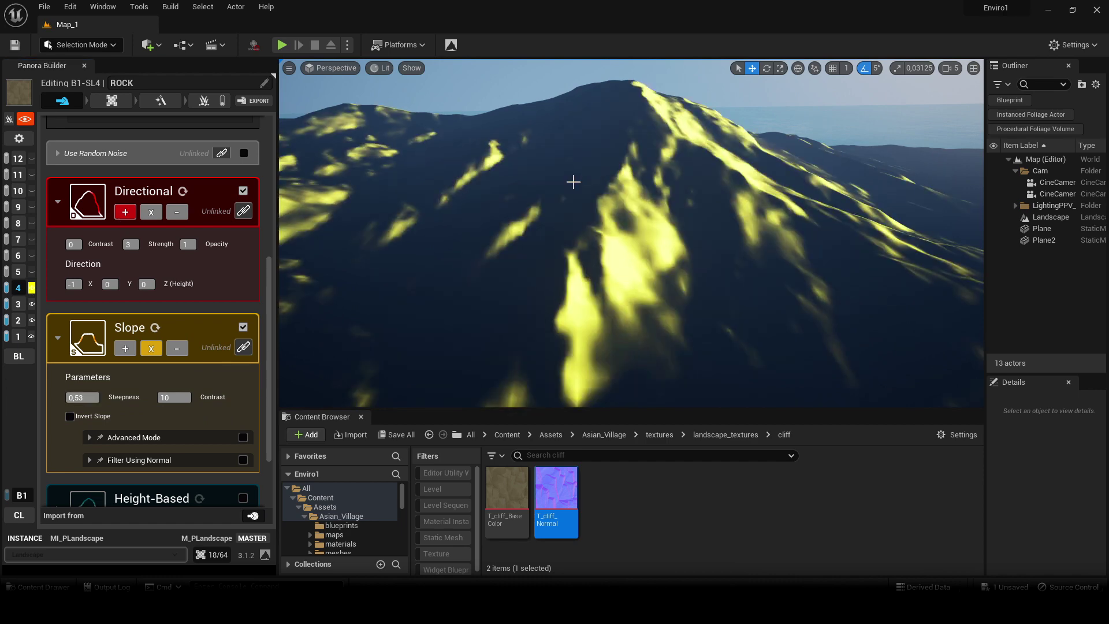
pyautogui.moveTo(647, 289); pyautogui.dragTo(685, 308, button='right')
pyautogui.click(23, 120)
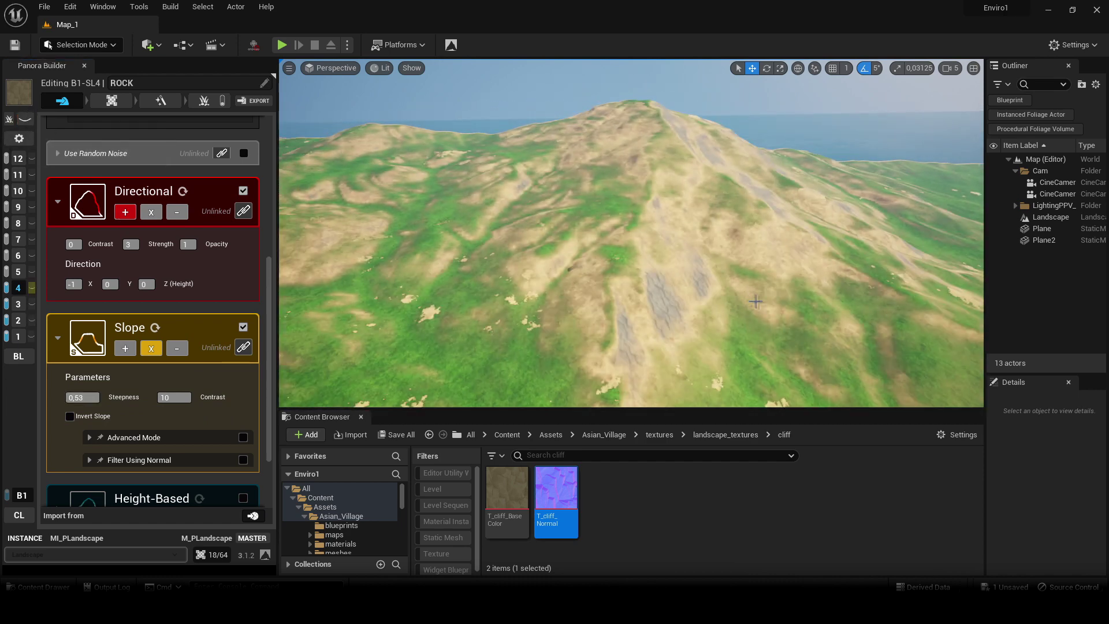
pyautogui.moveTo(756, 302); pyautogui.dragTo(722, 324, button='right')
# Set the ROCK base color's luminosity to 0.9 after trying 0.65 and 1, and its saturation to -0.35
pyautogui.click(114, 101)
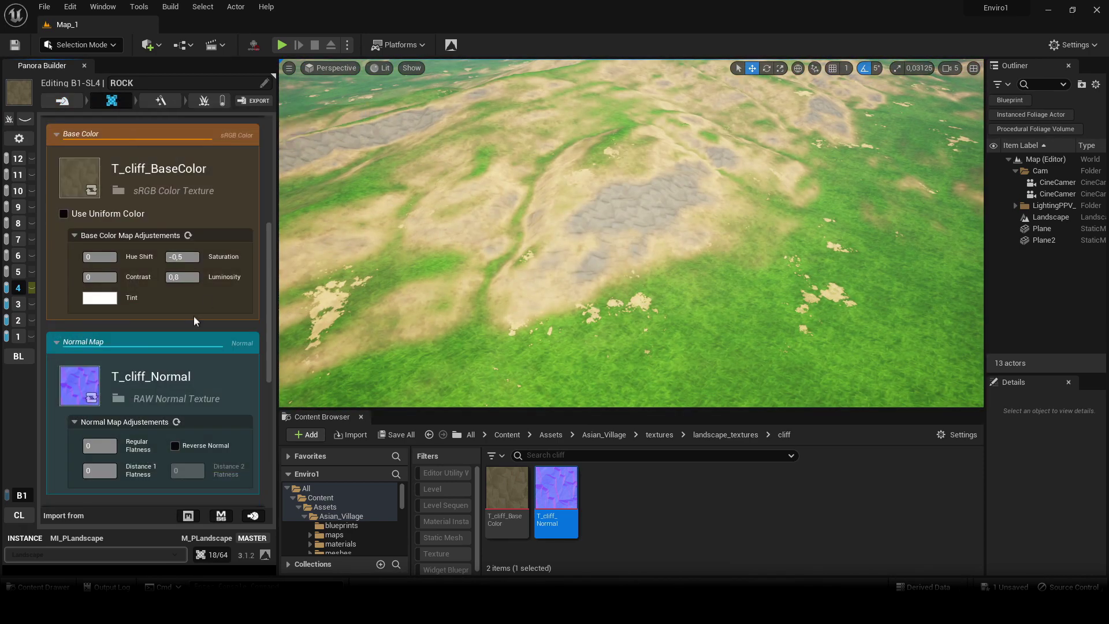
pyautogui.scroll(5, 191, 315)
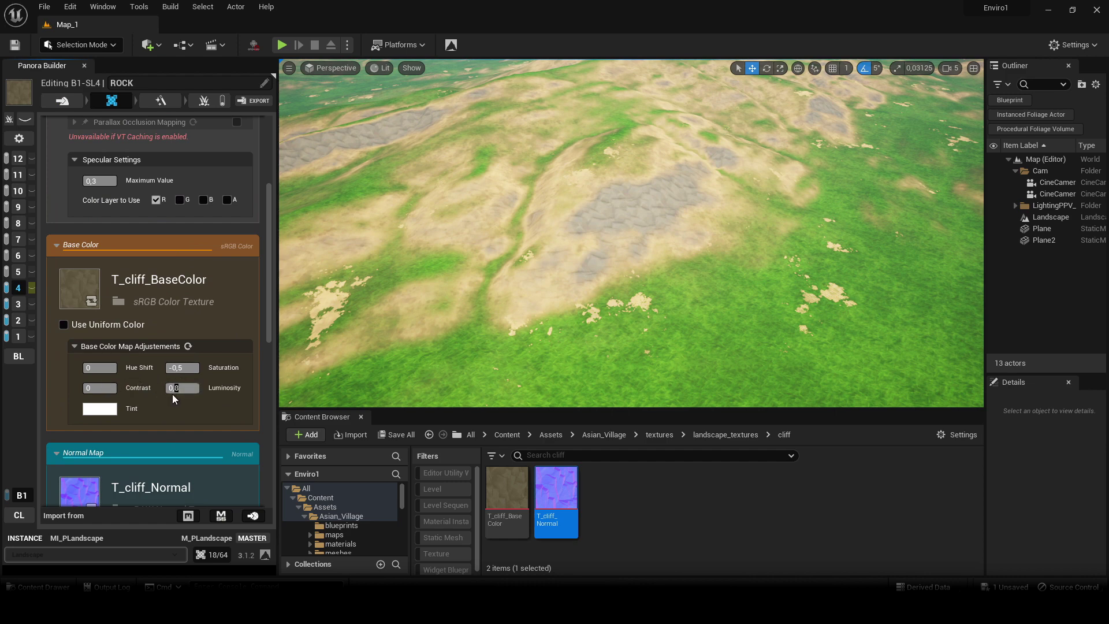
pyautogui.press('Return')
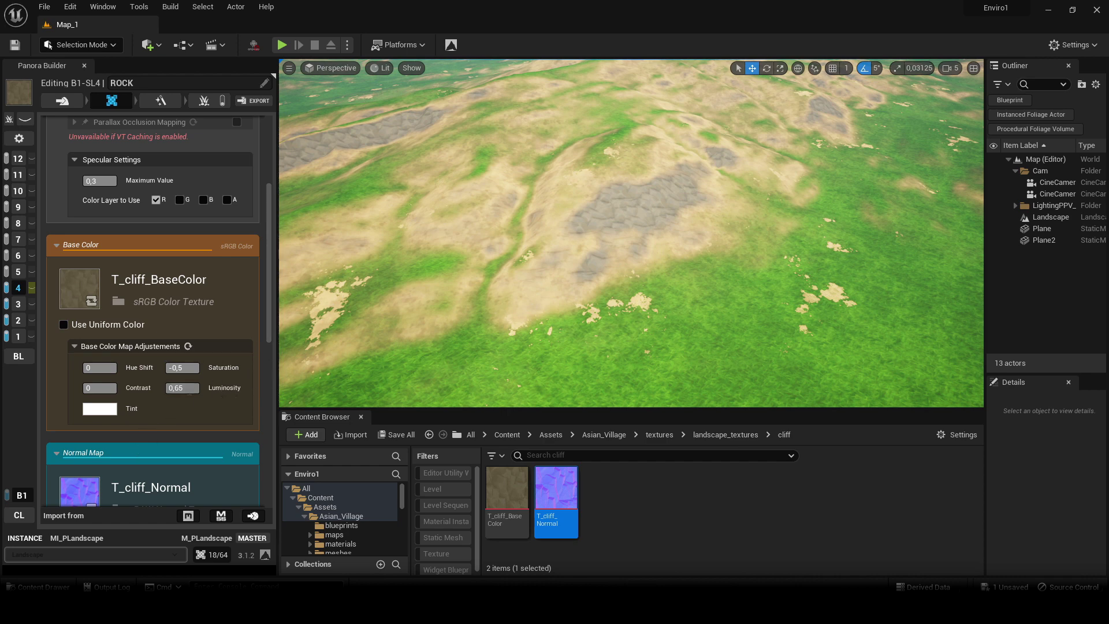
pyautogui.write('1')
pyautogui.press('Return')
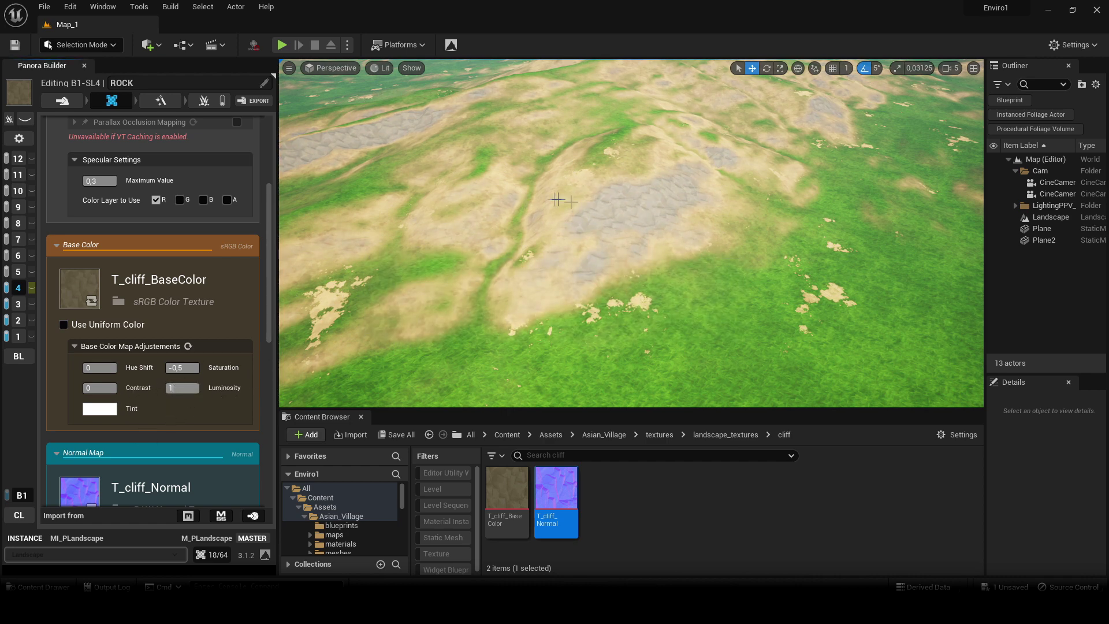
pyautogui.write('0,9')
pyautogui.press('Return')
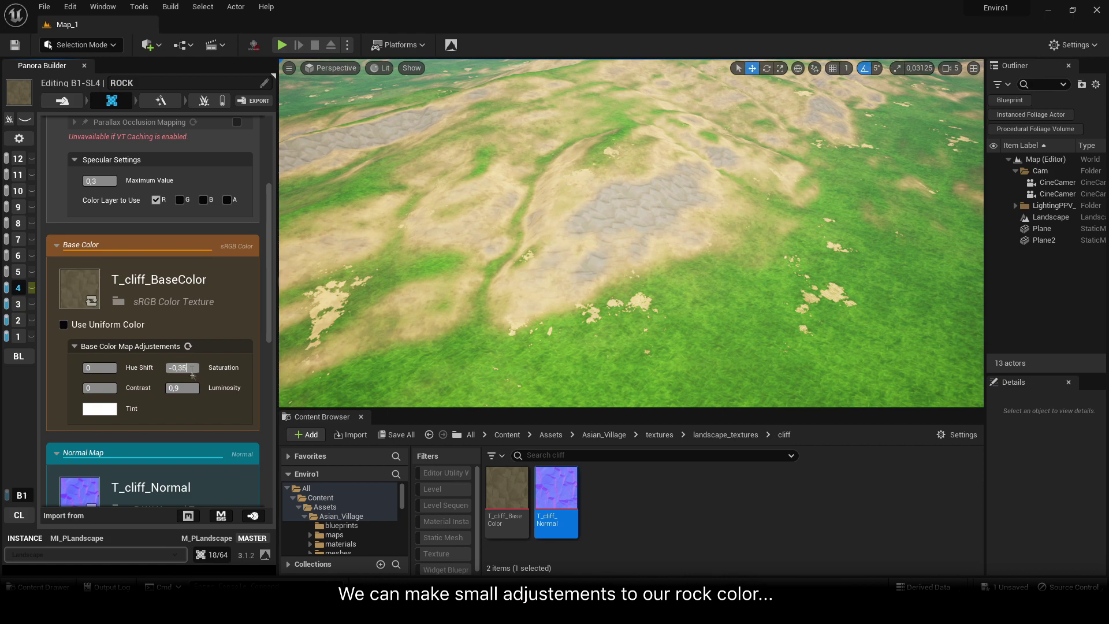
pyautogui.press('Return')
# Examine the adjusted rock color across the landscape from several viewpoints
pyautogui.moveTo(716, 266); pyautogui.dragTo(774, 248, button='right')
pyautogui.rightClick(715, 266)
pyautogui.press('Escape')
pyautogui.moveTo(766, 128); pyautogui.dragTo(774, 104, button='right')
pyautogui.rightClick(766, 128)
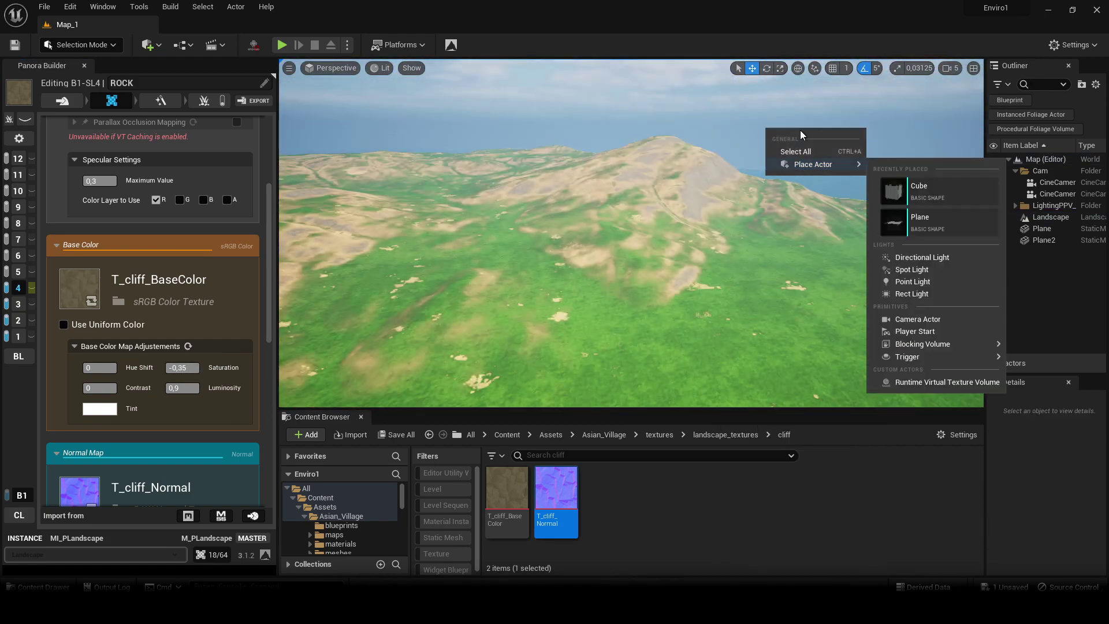
pyautogui.moveTo(716, 231); pyautogui.dragTo(663, 148, button='right')
pyautogui.press('F11')
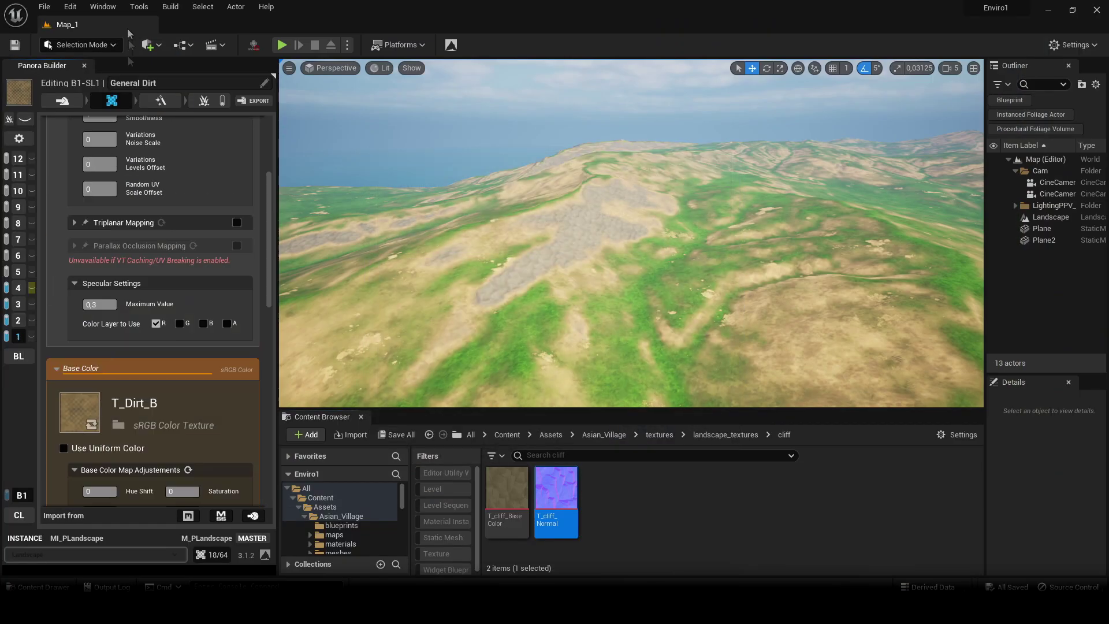
# Try noise contrast values of 1 and 3 on the General Dirt mask, set the contrast back to 2, and save
pyautogui.scroll(-5, 167, 189)
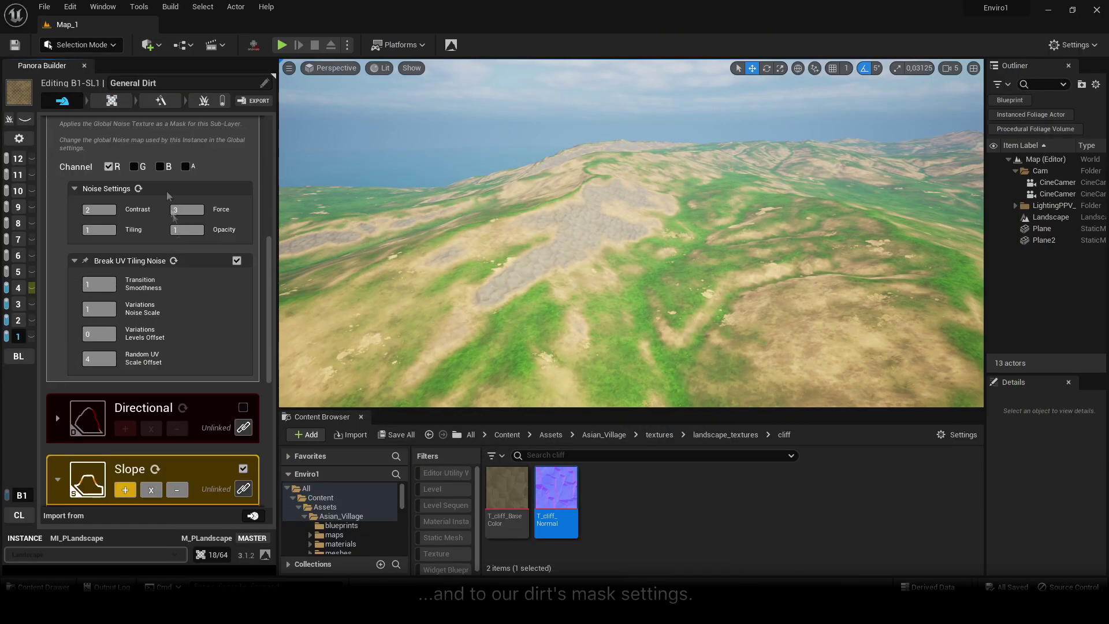
pyautogui.moveTo(675, 263); pyautogui.dragTo(681, 282, button='right')
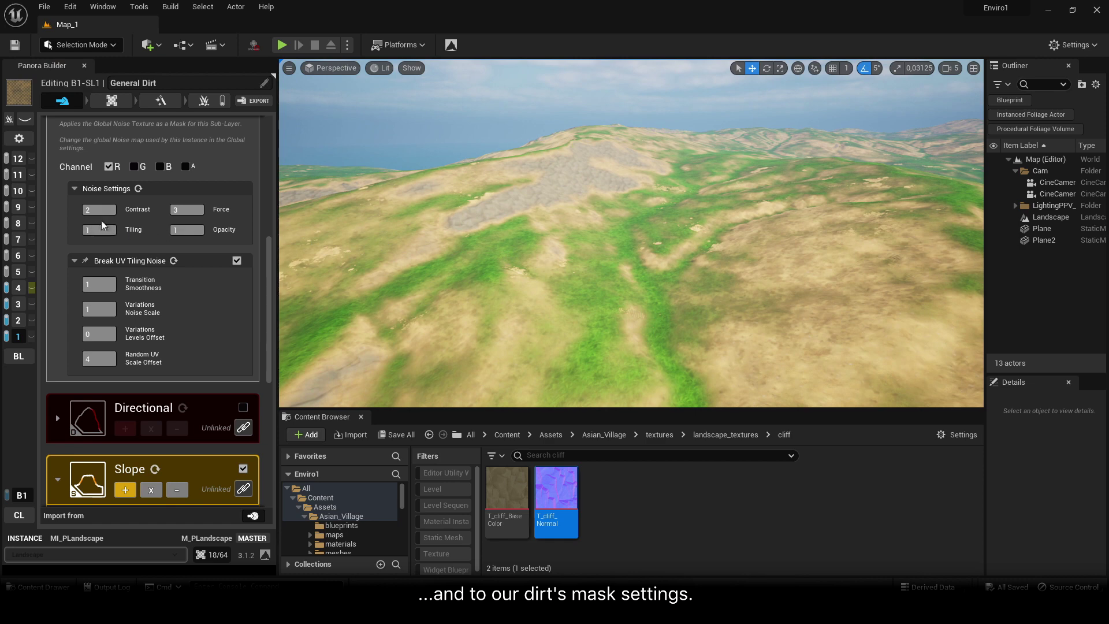
pyautogui.click(101, 213)
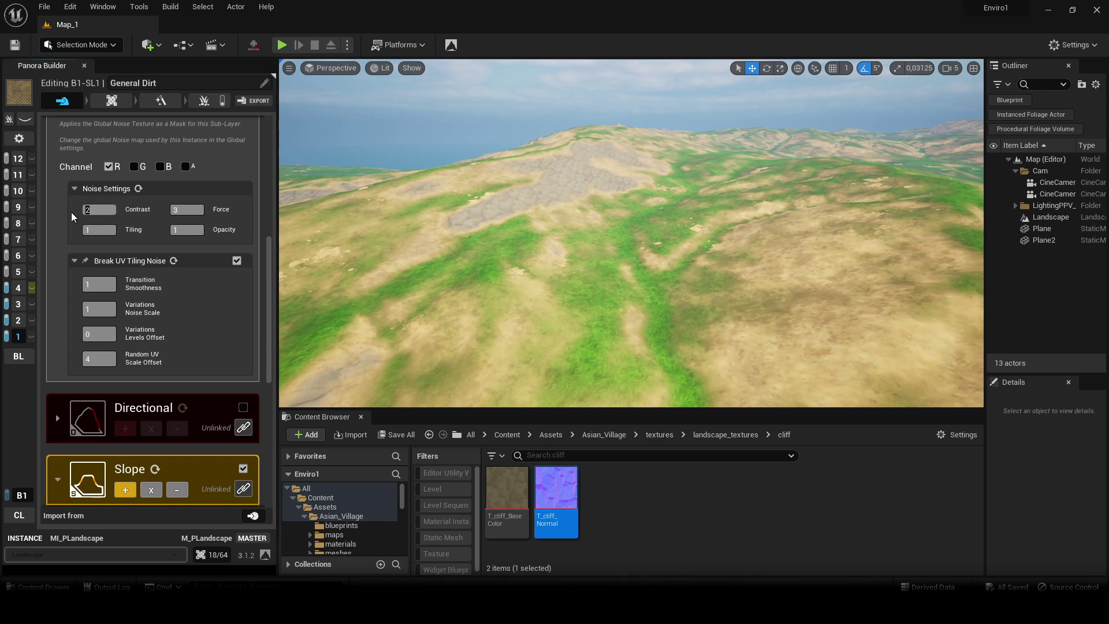
pyautogui.press('Return')
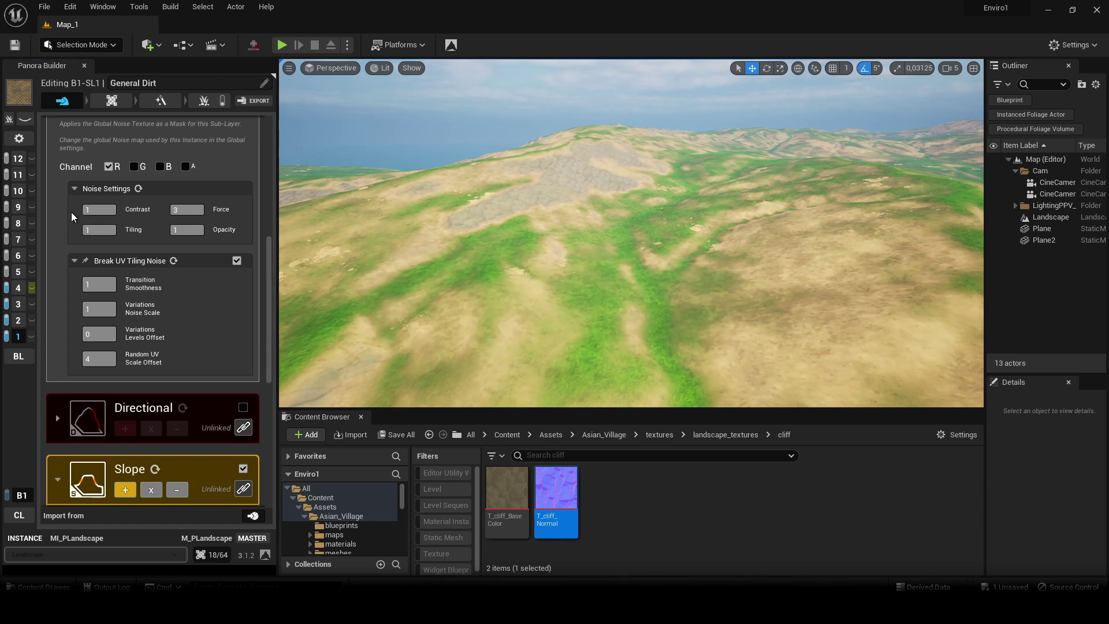
pyautogui.moveTo(98, 211); pyautogui.dragTo(34, 211)
pyautogui.write('3')
pyautogui.press('Return')
pyautogui.write('2')
pyautogui.hotkey('ctrl', 's')
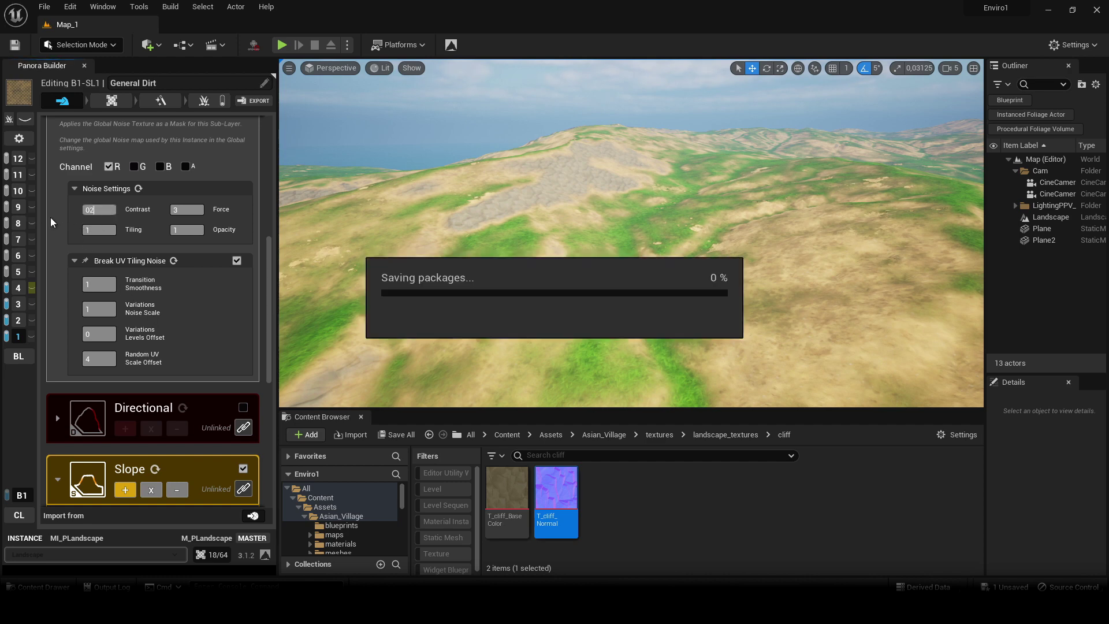
# Set the General Dirt Slope filter's contrast to 20 and save the changes
pyautogui.scroll(-3, 224, 270)
pyautogui.scroll(-3, 224, 269)
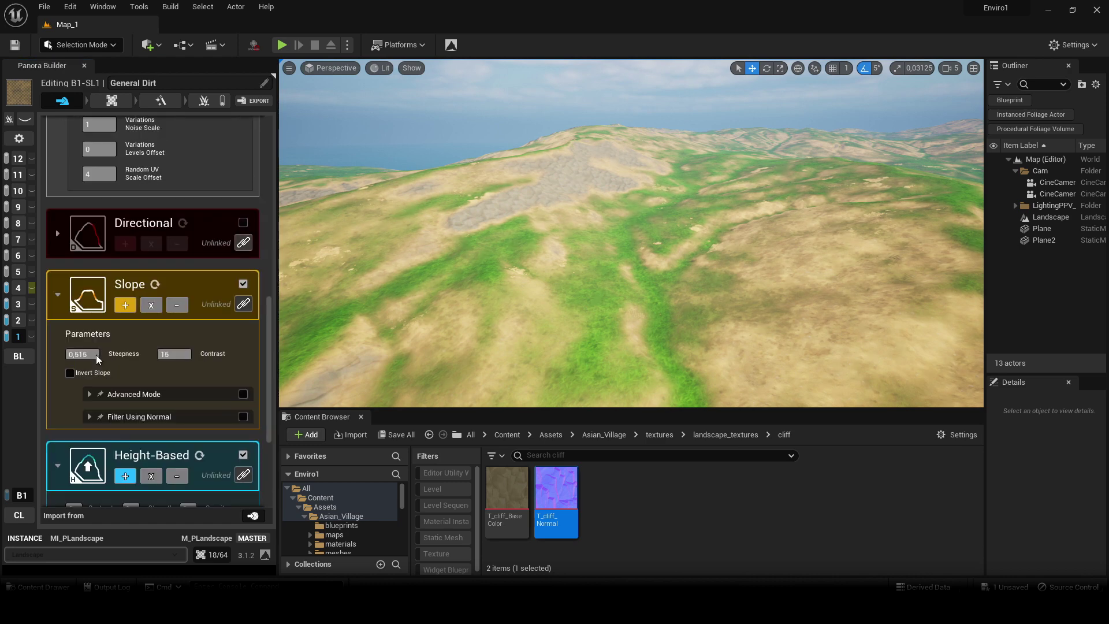
pyautogui.write('20')
pyautogui.hotkey('ctrl', 's')
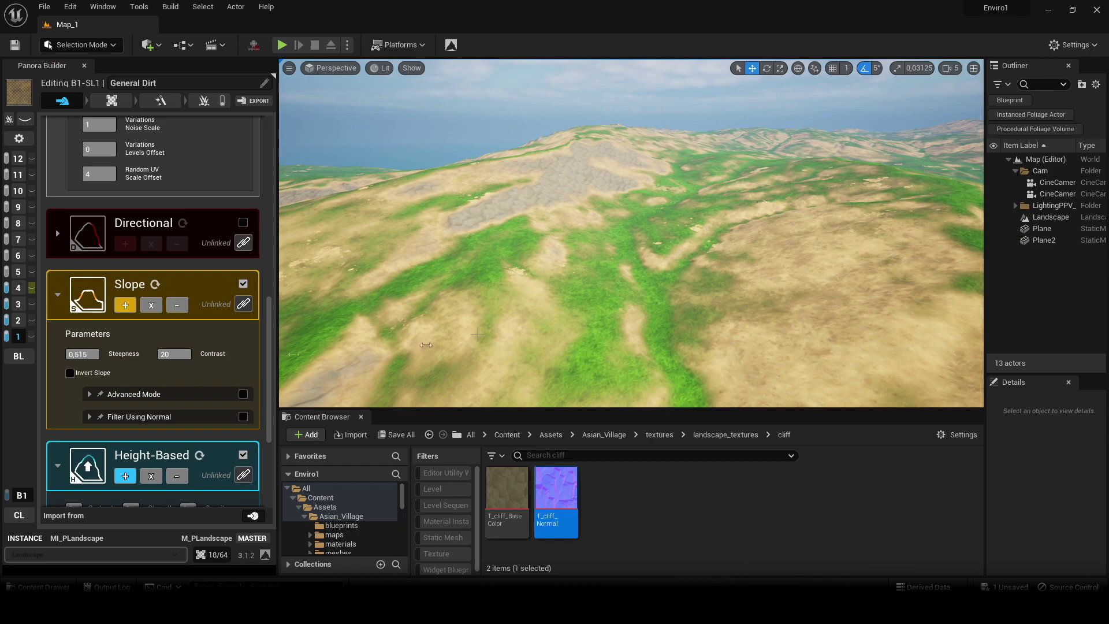
# Examine the dirt and rock transitions across the landscape, including the ridge and its surrounding slopes
pyautogui.press('F11')
pyautogui.moveTo(577, 242); pyautogui.dragTo(838, 185, button='right')
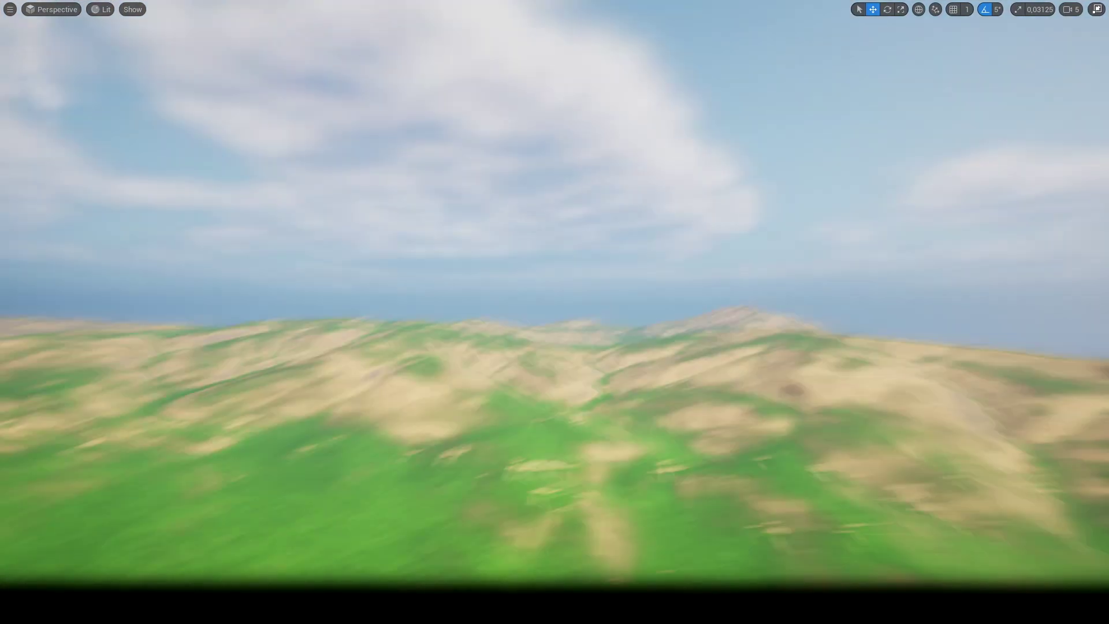
pyautogui.scroll(-2, 196, 368)
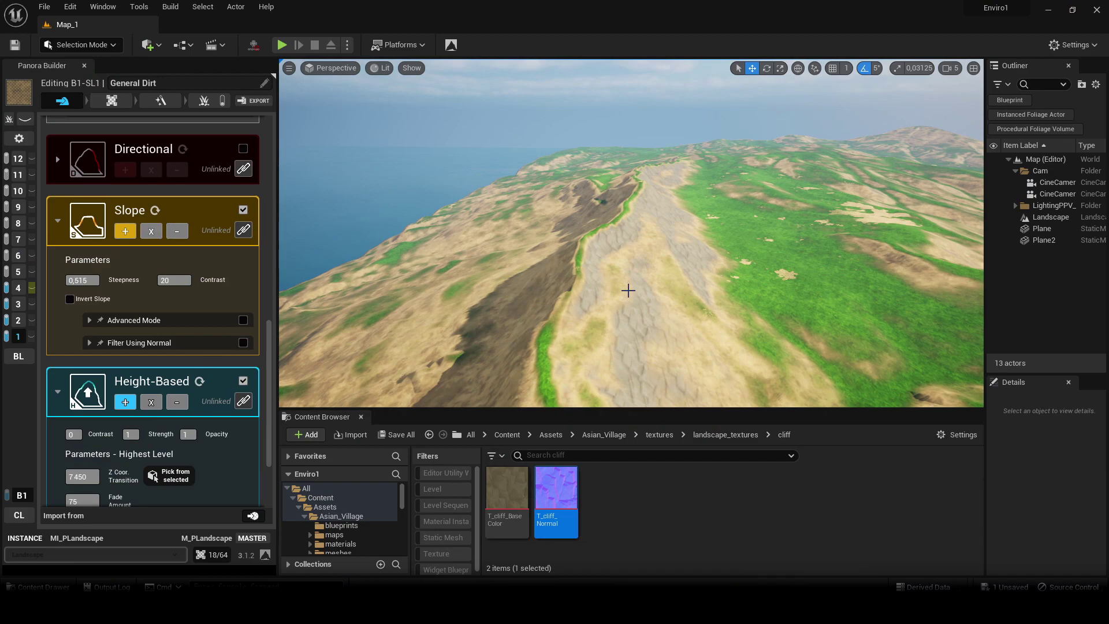
pyautogui.moveTo(643, 290); pyautogui.dragTo(658, 370, button='right')
pyautogui.press('F11')
pyautogui.press('w')
pyautogui.moveTo(693, 306); pyautogui.dragTo(695, 305, button='right')
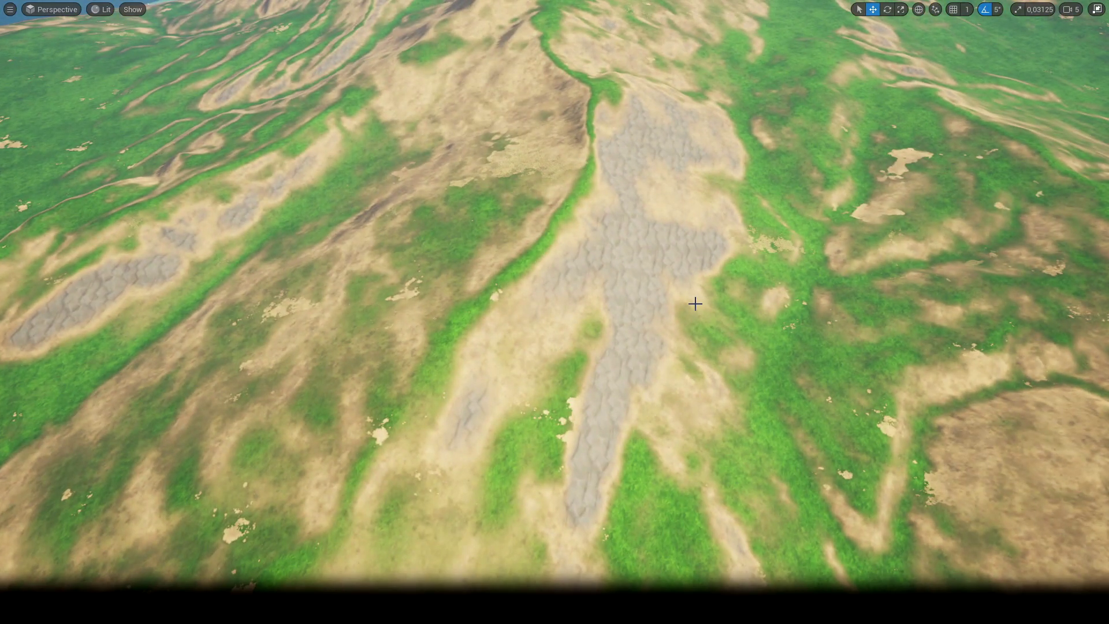
pyautogui.press('F11')
# Enable the normals-based darken/lighten effect on the ROCK sub-layer and save MI_PLandscape
pyautogui.click(20, 288)
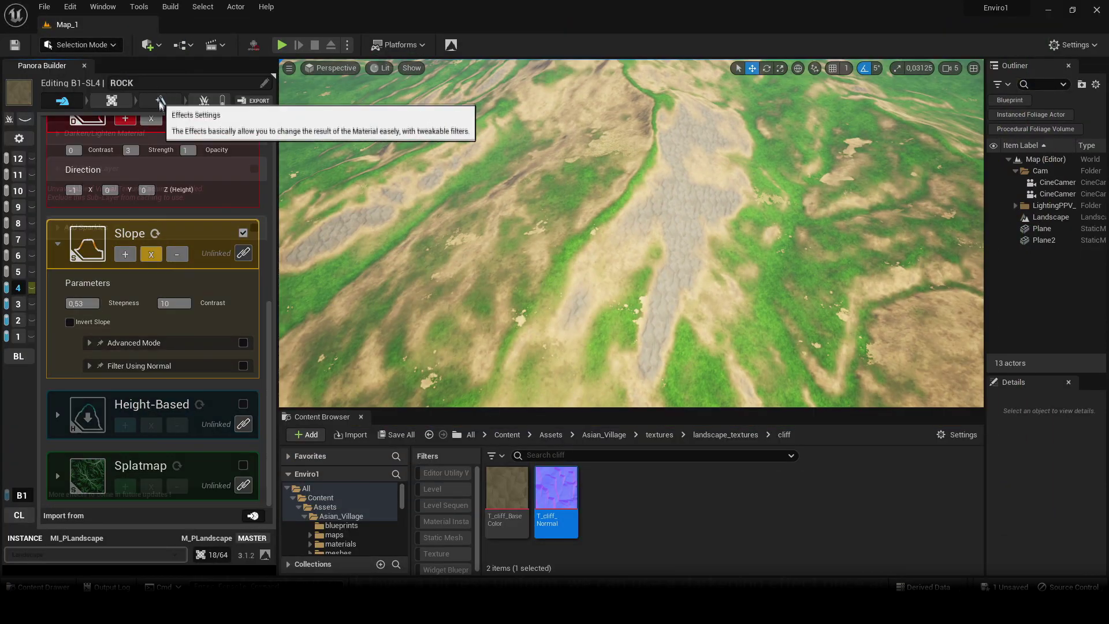
pyautogui.click(161, 100)
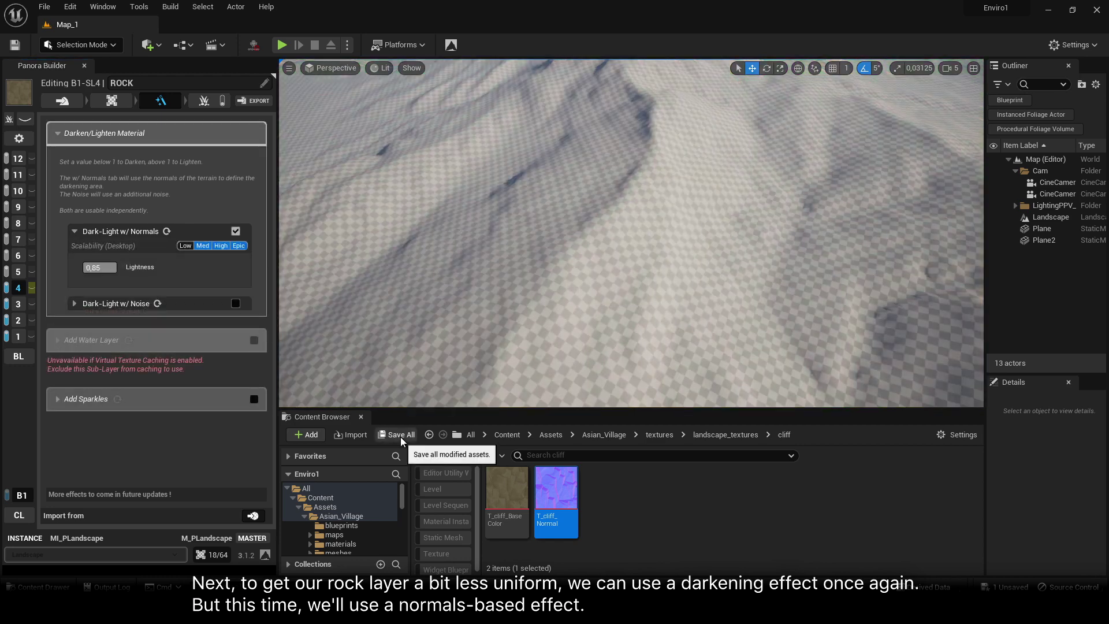
pyautogui.click(414, 435)
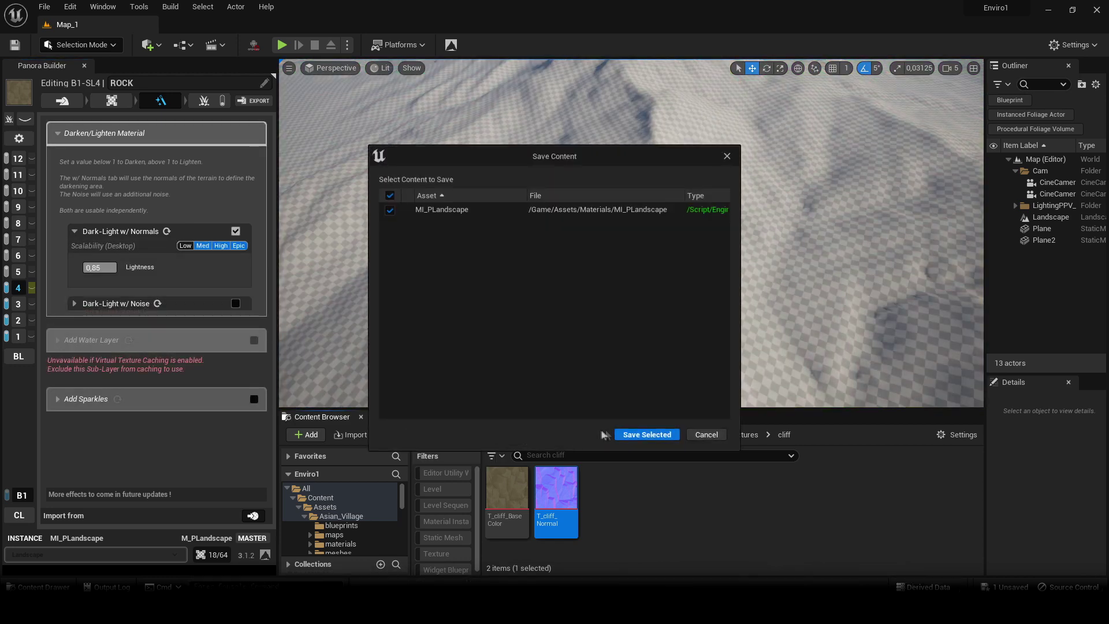
pyautogui.click(578, 434)
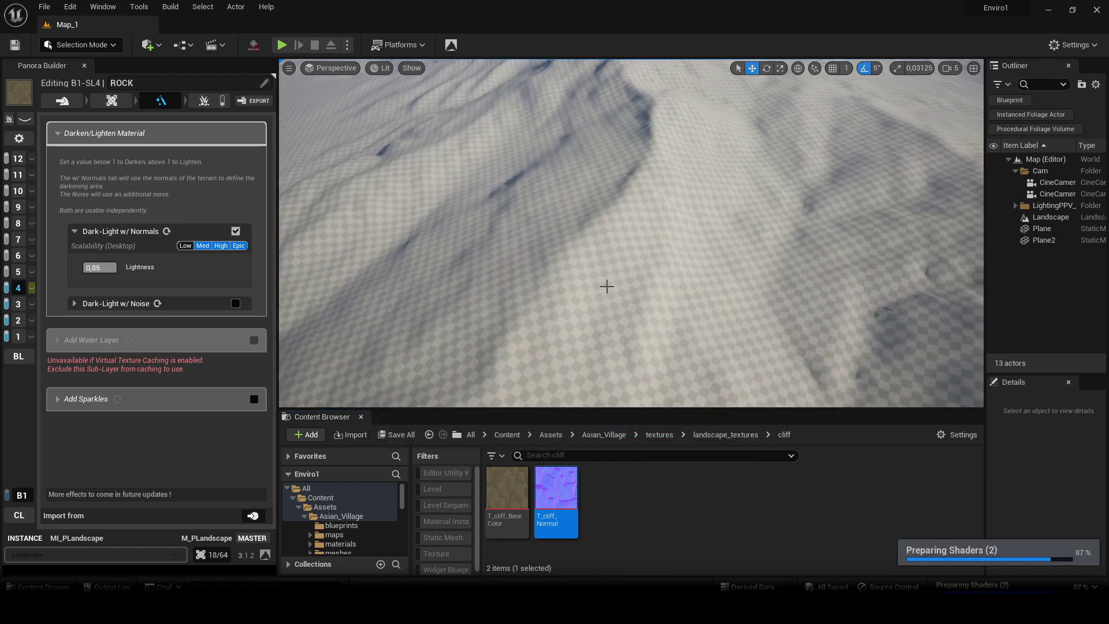
pyautogui.moveTo(609, 409); pyautogui.dragTo(609, 466)
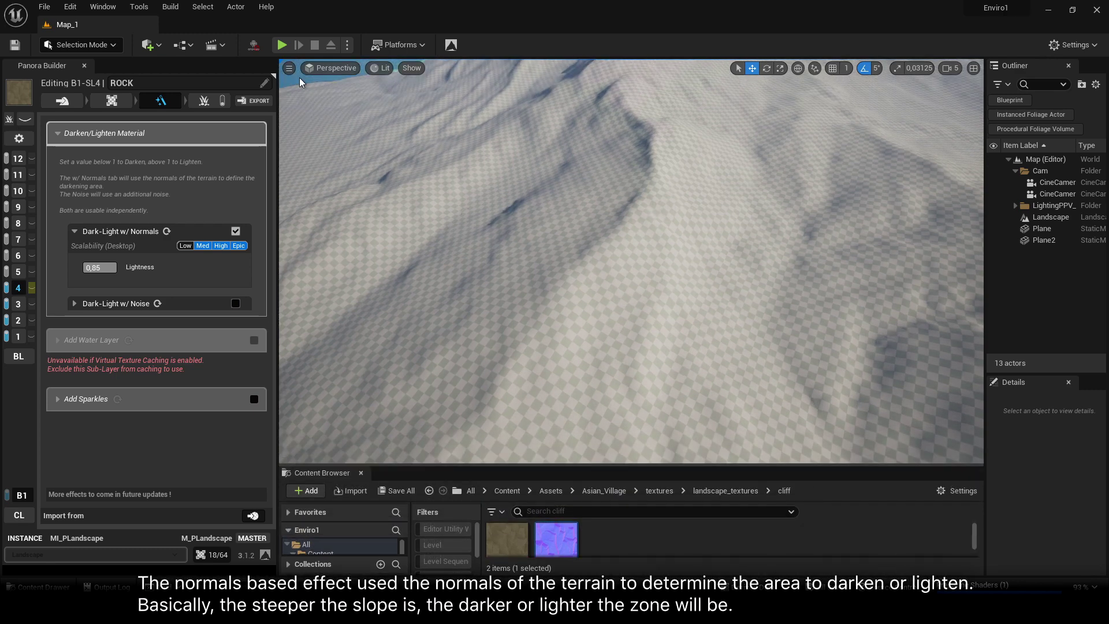
# Try lightness values of 0 and 1 for ROCK's normals-based darkening while viewing the rocky slope
pyautogui.moveTo(572, 270); pyautogui.dragTo(524, 272, button='right')
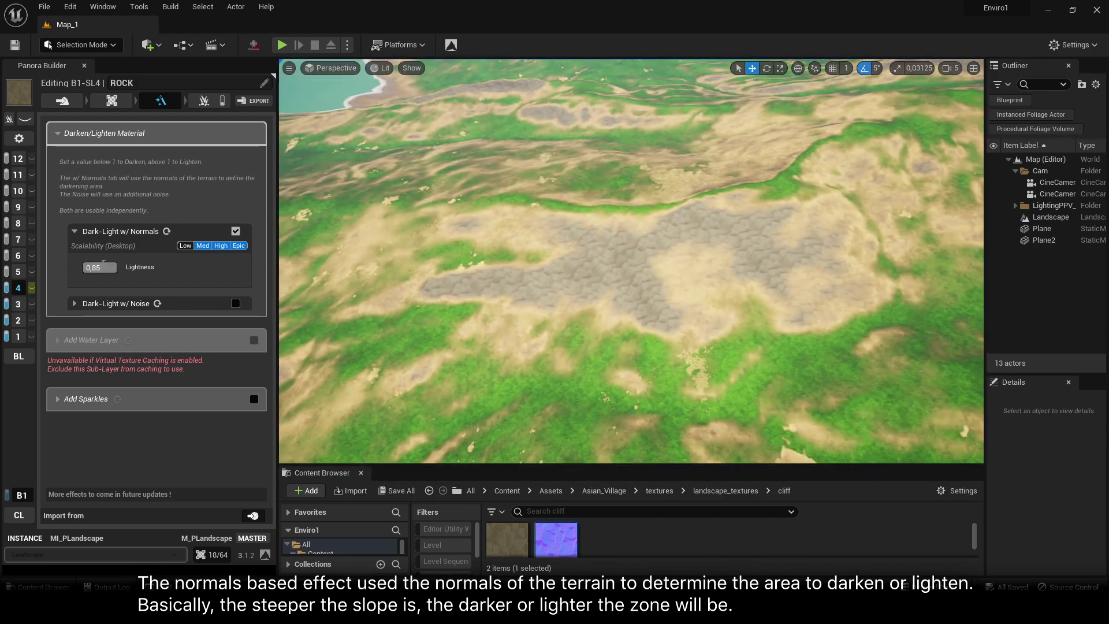
pyautogui.write('0')
pyautogui.press('Return')
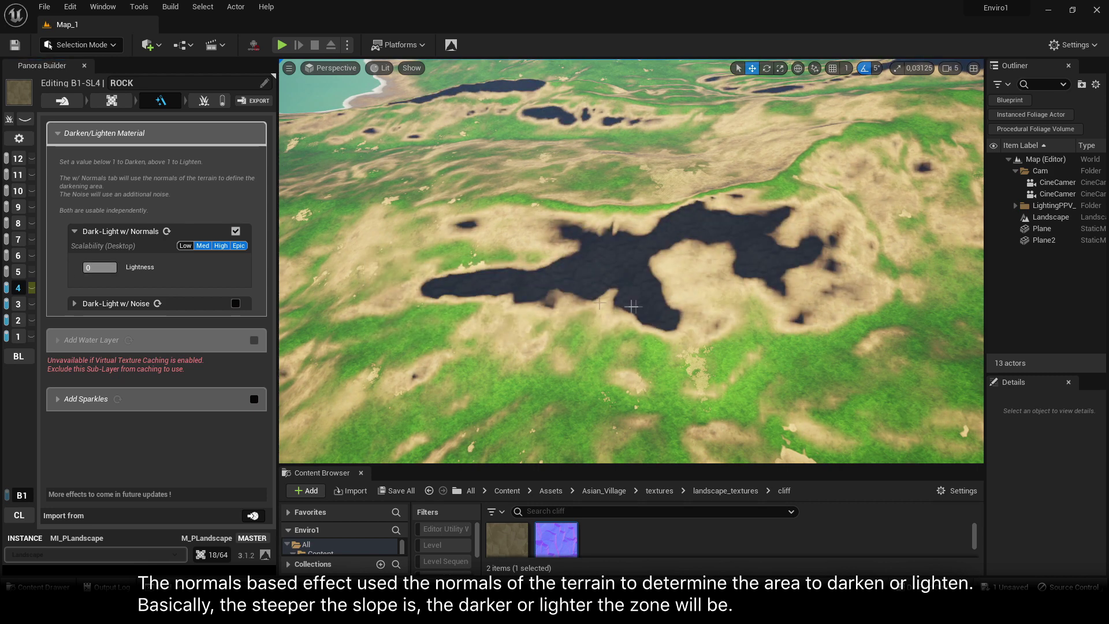
pyautogui.moveTo(81, 271); pyautogui.dragTo(44, 273)
pyautogui.write('1')
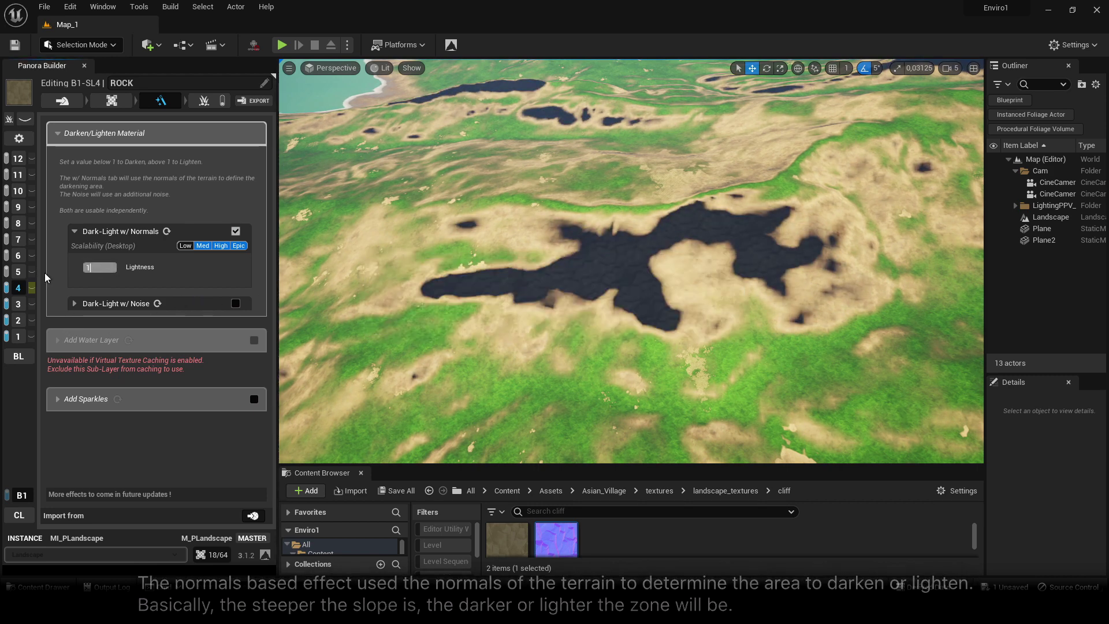
pyautogui.press('Return')
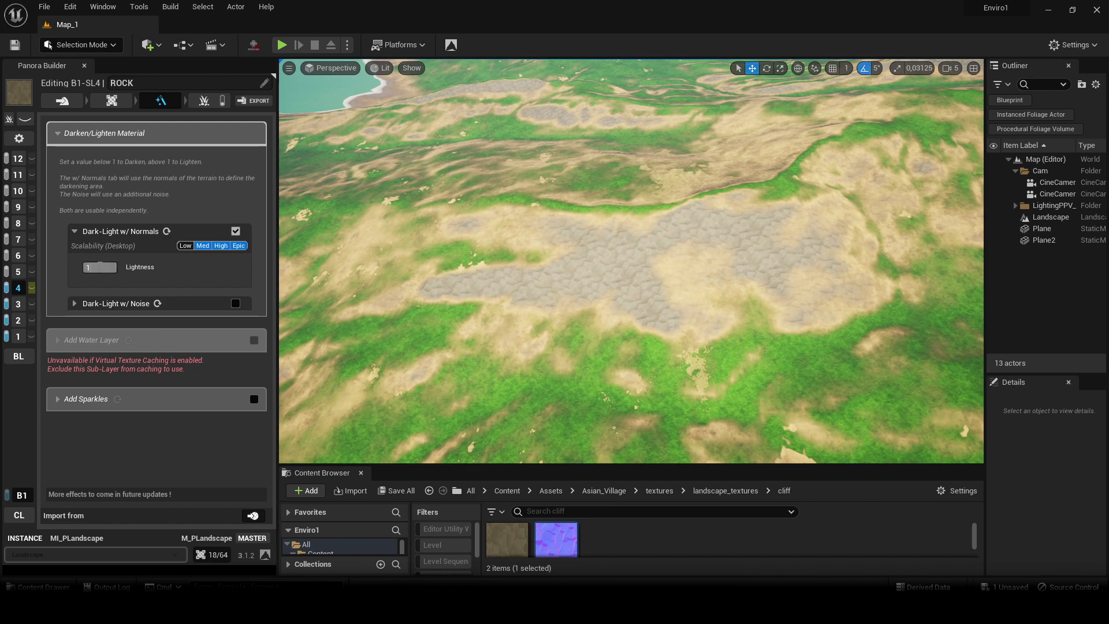
# Compare lightness values of 0.8 and 0.7 for ROCK's normals-based darkening on the rock close up
pyautogui.moveTo(100, 267); pyautogui.dragTo(39, 272)
pyautogui.write('0.8')
pyautogui.press('Return')
pyautogui.scroll(5, 598, 285)
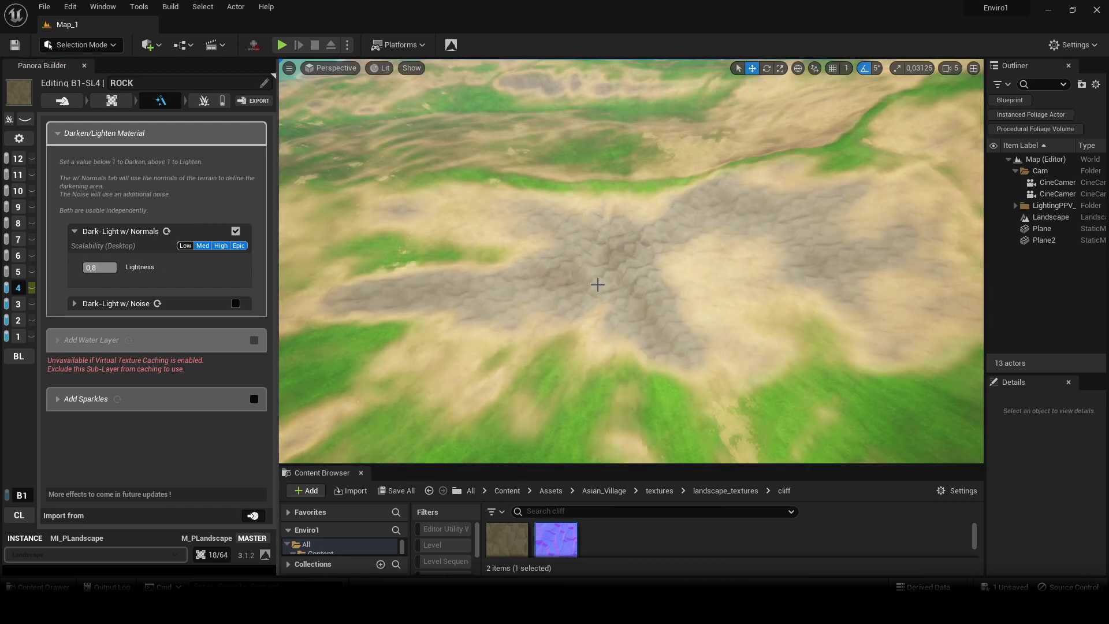
pyautogui.scroll(4, 598, 285)
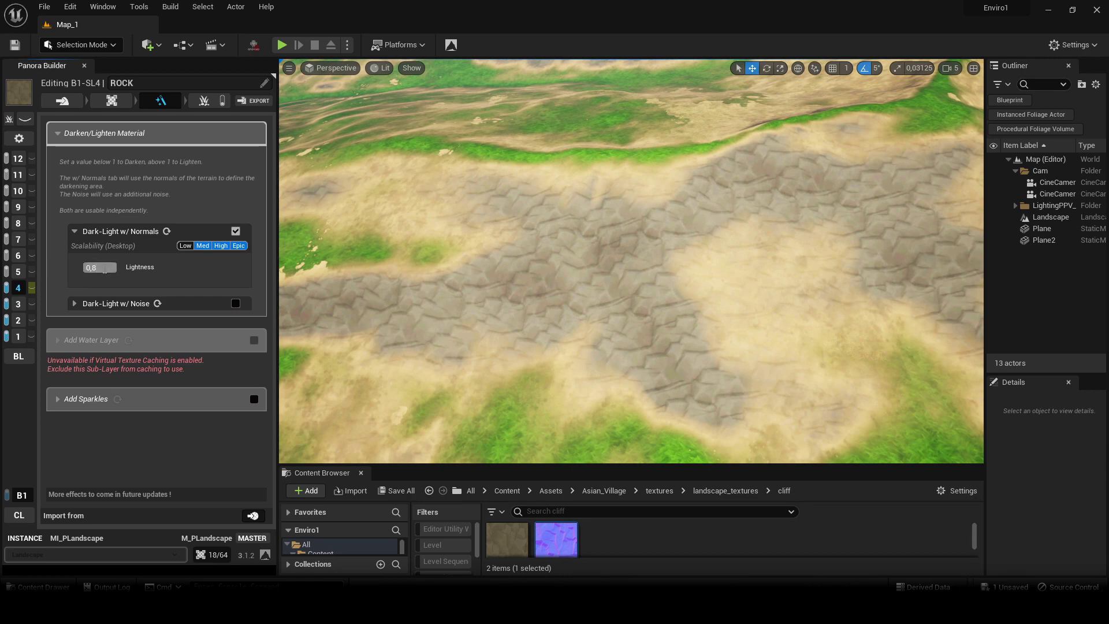
pyautogui.click(105, 269)
pyautogui.write('0,7')
pyautogui.press('Return')
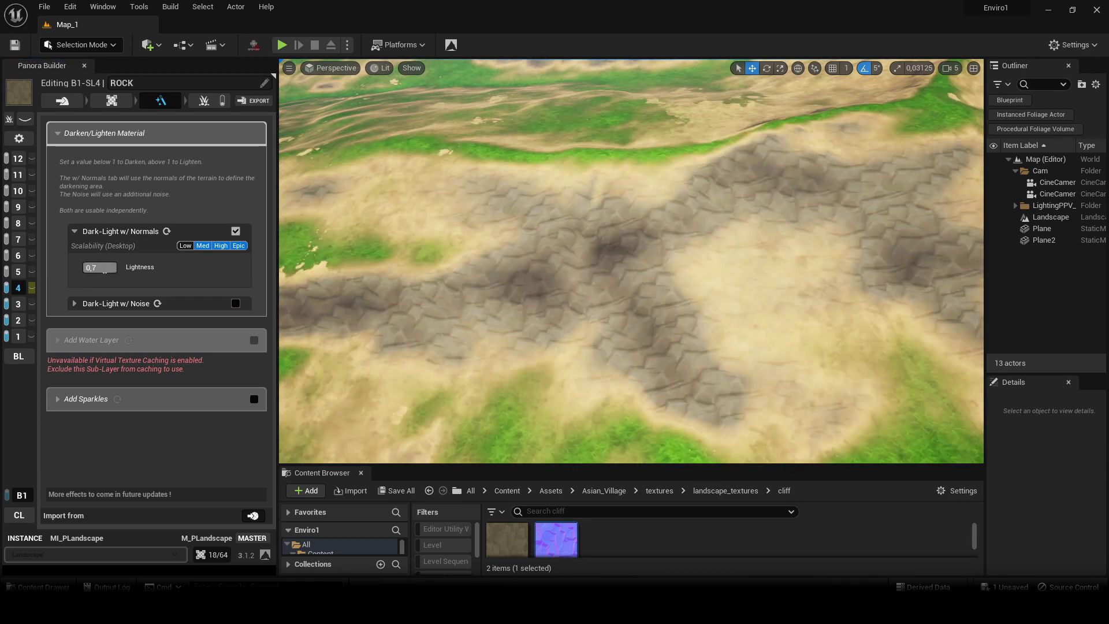
# Set the lightness of ROCK's normals-based darkening to 0.75 and save
pyautogui.moveTo(602, 251); pyautogui.dragTo(625, 237, button='right')
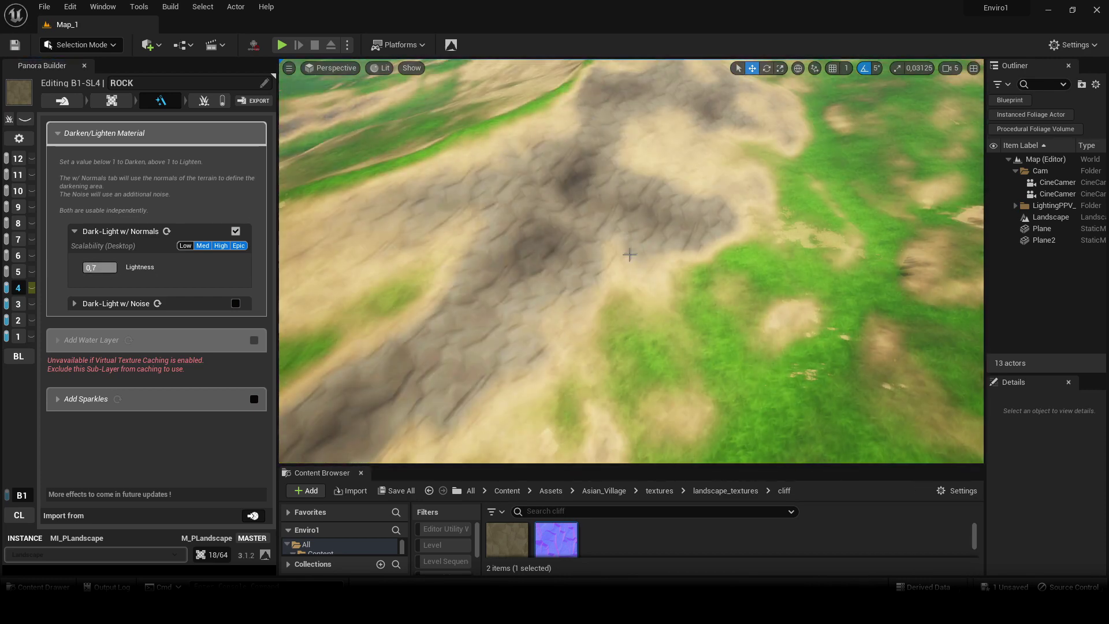
pyautogui.rightClick(642, 224)
pyautogui.moveTo(674, 122); pyautogui.dragTo(614, 247, button='right')
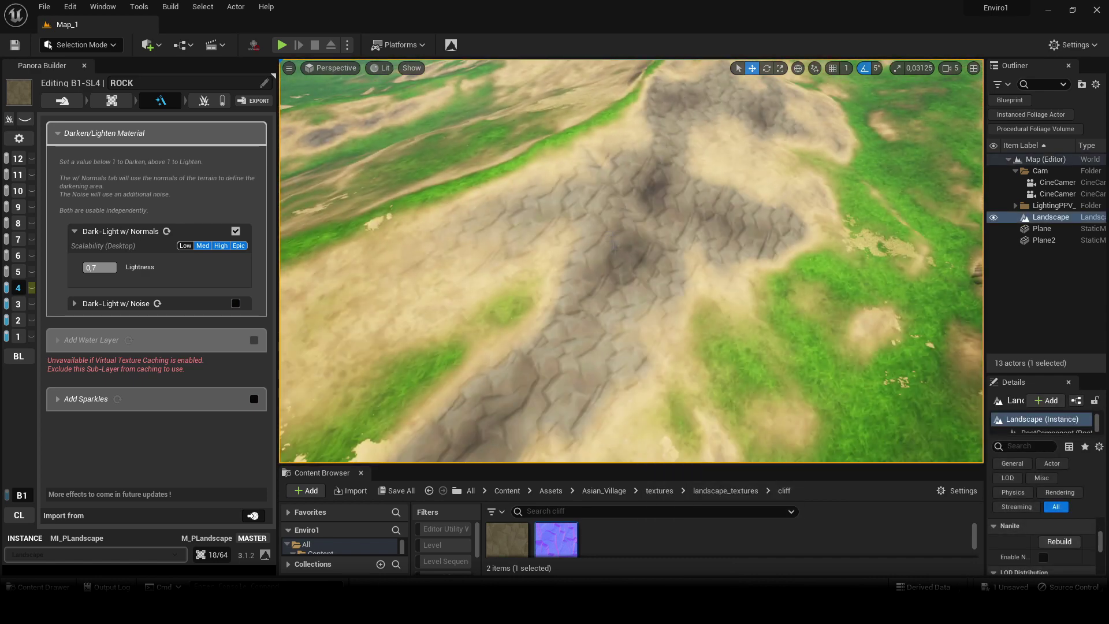
pyautogui.write('5')
pyautogui.press('Return')
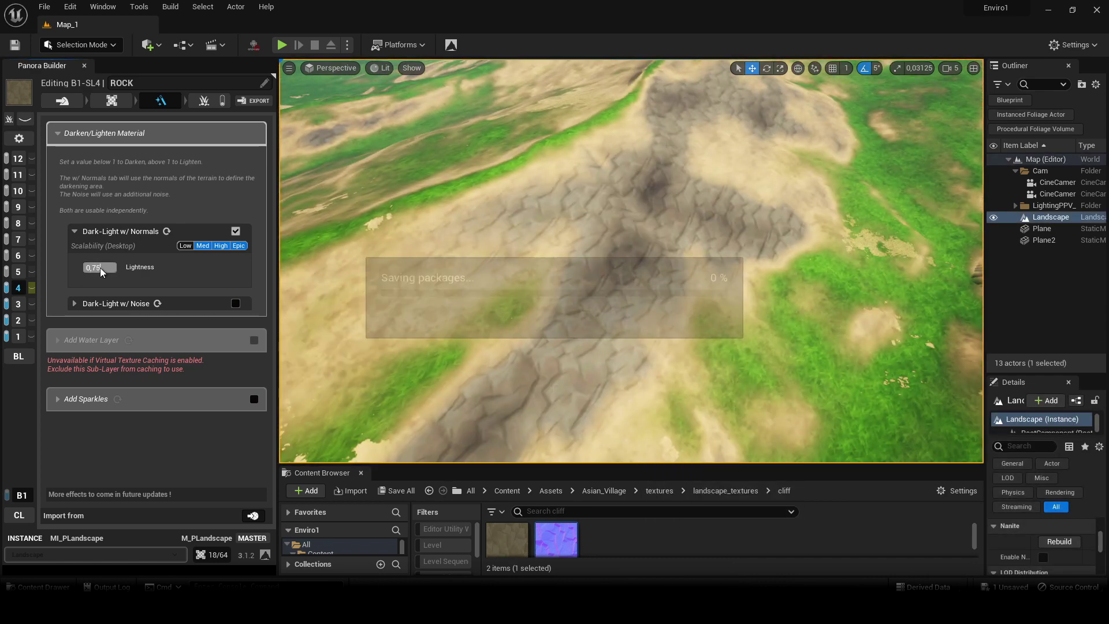
# Examine the darkened rock on the steep slopes and along the ridge from several viewpoints
pyautogui.moveTo(443, 194); pyautogui.dragTo(497, 174, button='right')
pyautogui.moveTo(442, 314); pyautogui.dragTo(508, 248, button='right')
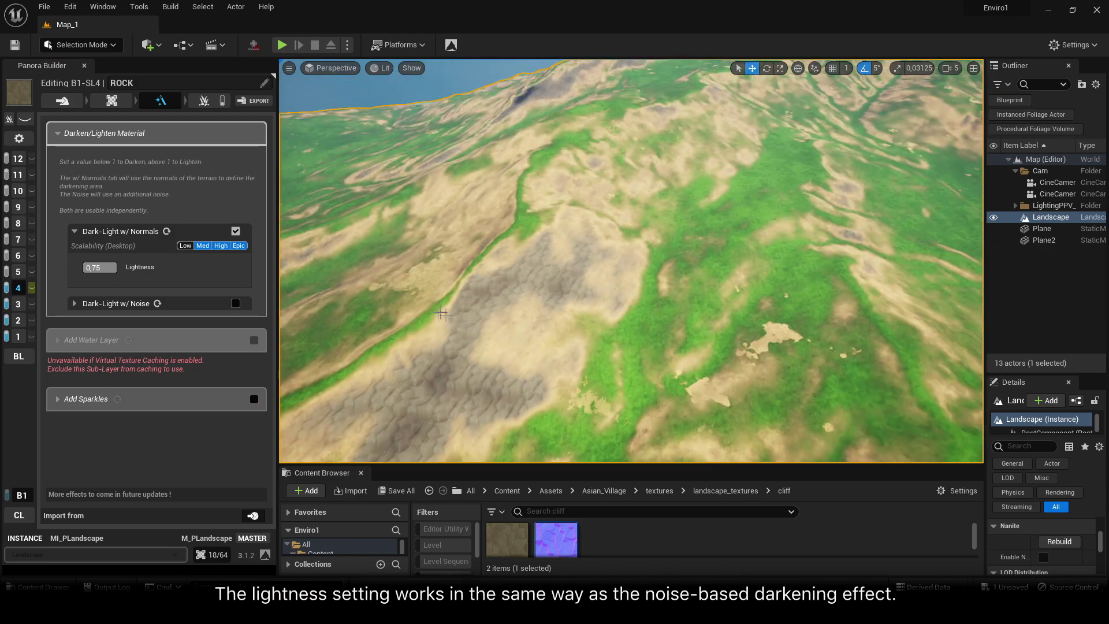
pyautogui.moveTo(491, 325); pyautogui.dragTo(451, 297, button='right')
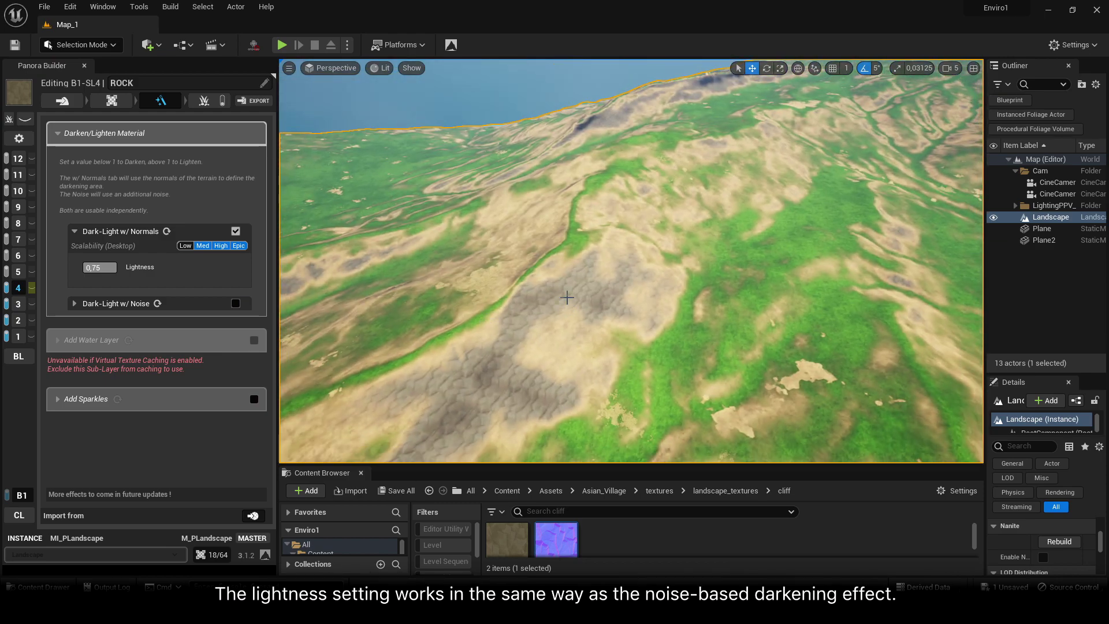
pyautogui.press('F11')
pyautogui.press('w')
pyautogui.moveTo(684, 235); pyautogui.dragTo(601, 260, button='right')
pyautogui.press('s')
pyautogui.press('w')
# Set the lightness of ROCK's normals-based darkening to 0.8
pyautogui.press('F11')
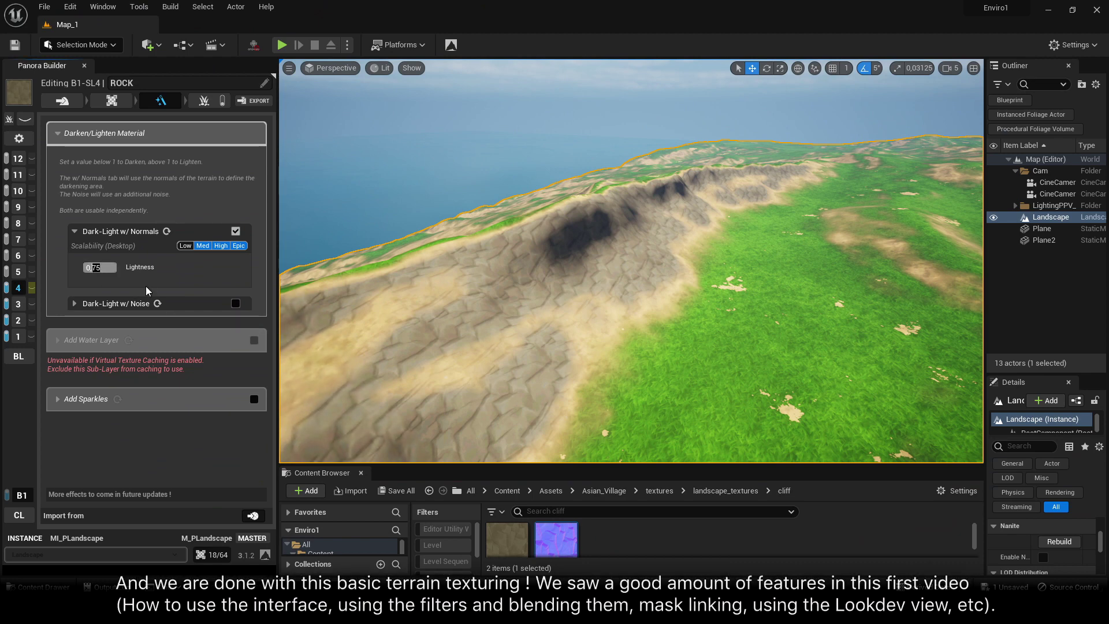
pyautogui.write('8')
pyautogui.press('Return')
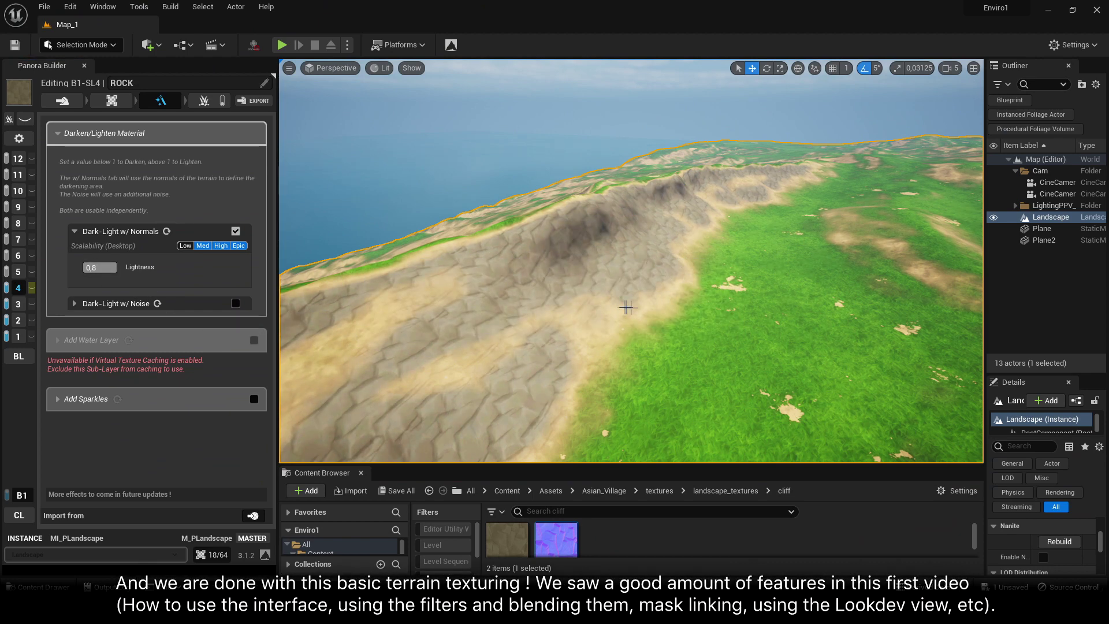
# Examine the overall terrain texturing across the whole landscape, including the hills, lakes and coastline
pyautogui.moveTo(627, 308); pyautogui.dragTo(765, 295, button='right')
pyautogui.press('w')
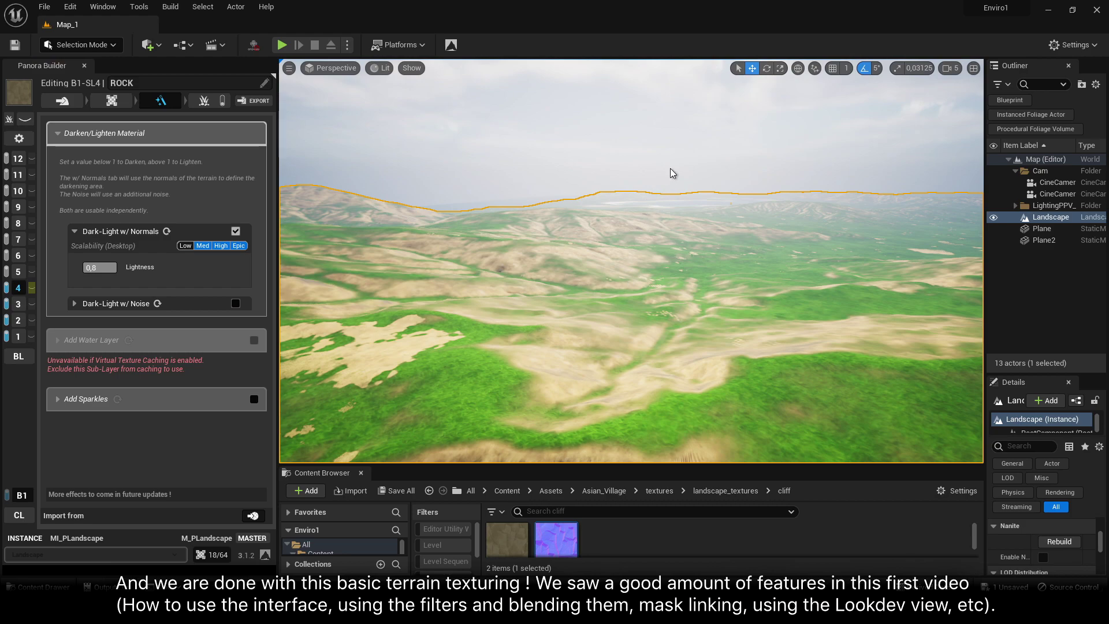
pyautogui.press('F11')
pyautogui.press('w')
pyautogui.moveTo(670, 168); pyautogui.dragTo(711, 332, button='right')
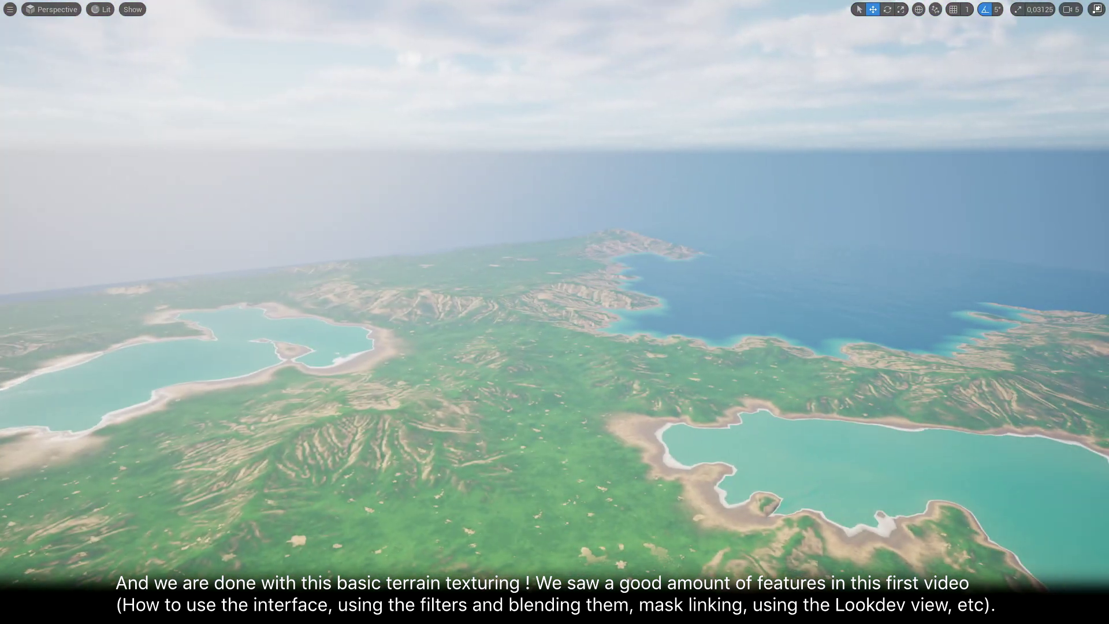
pyautogui.press('w')
pyautogui.moveTo(555, 312); pyautogui.dragTo(381, 318, button='right')
pyautogui.press('w')
pyautogui.press('w')
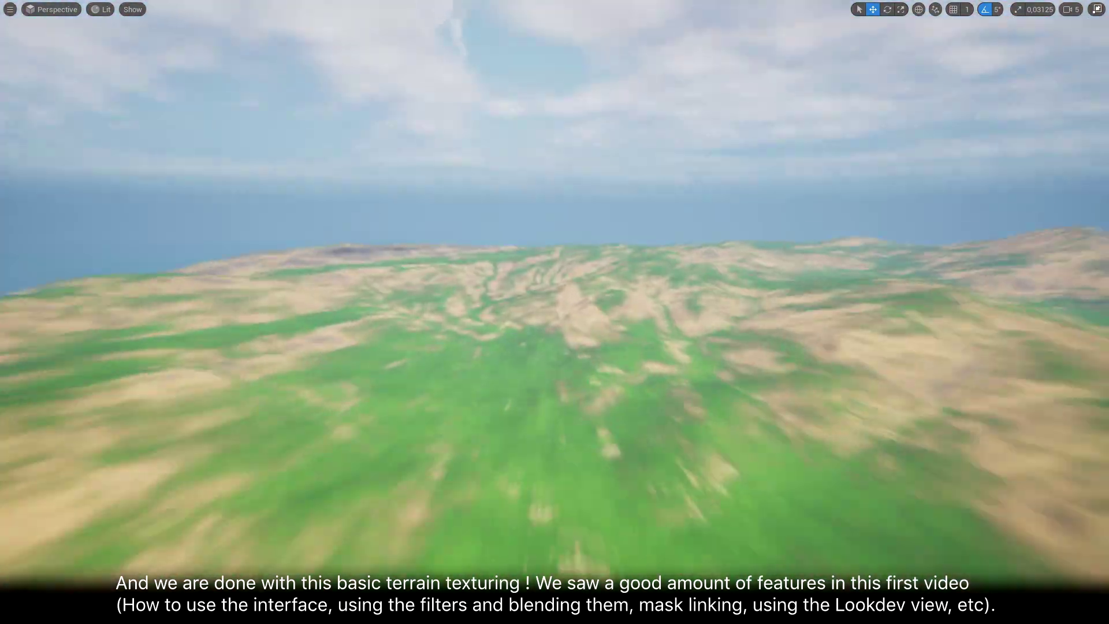
pyautogui.press('w')
pyautogui.moveTo(653, 373); pyautogui.dragTo(702, 382, button='right')
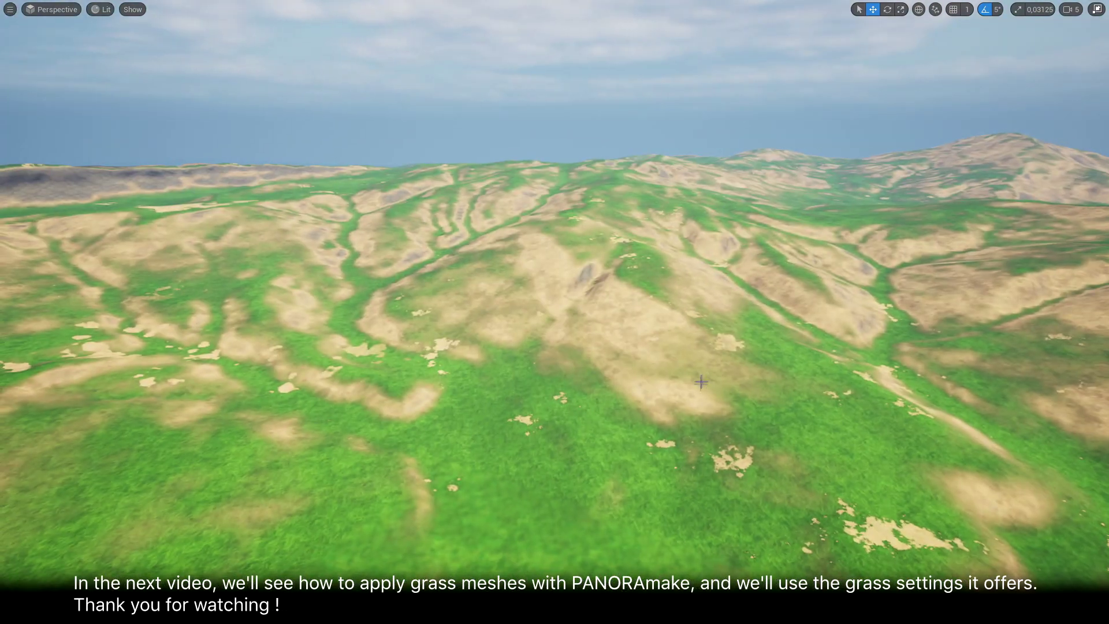
pyautogui.press('F11')
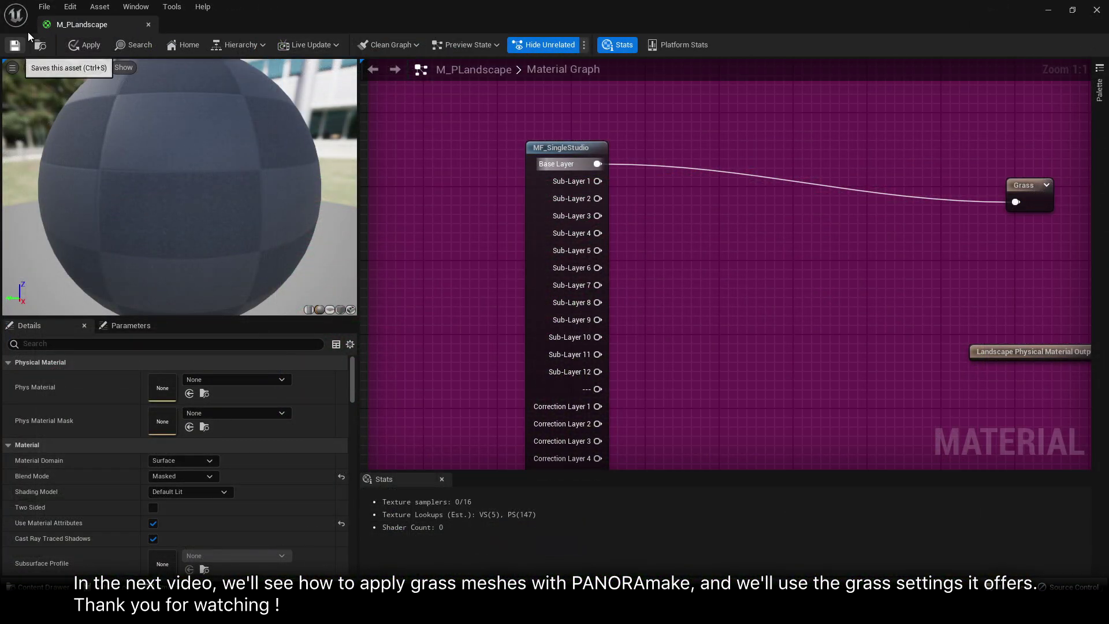